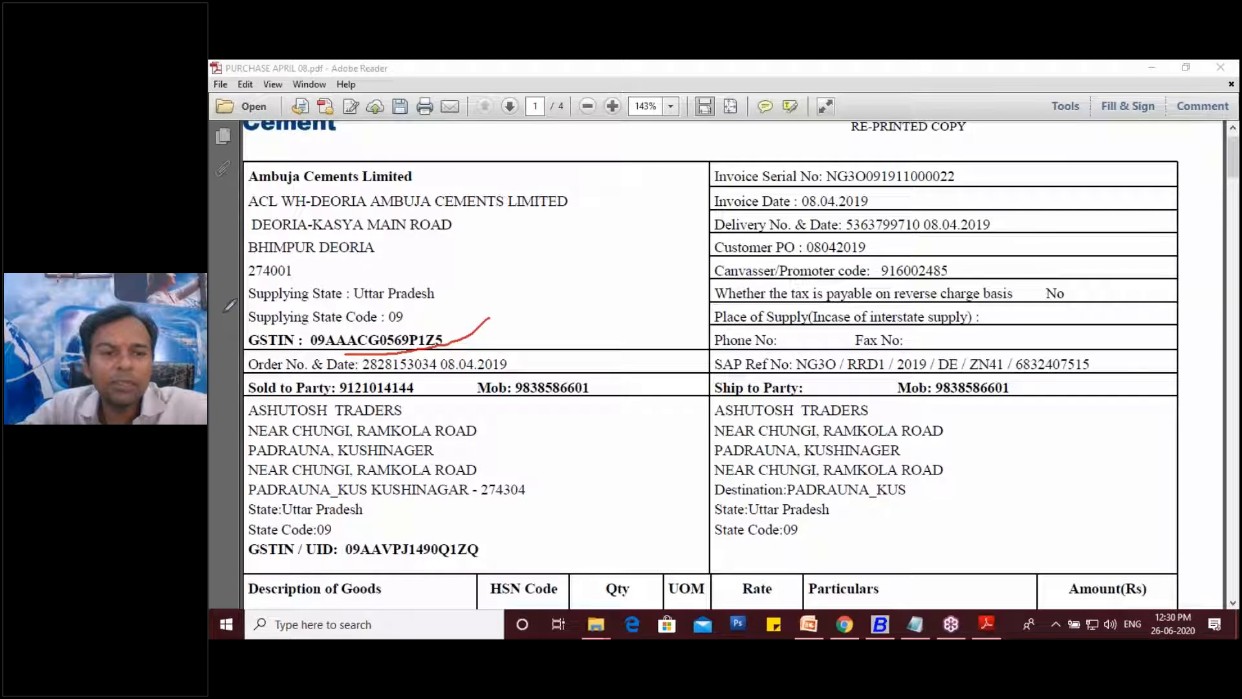
Circle the supplier details, buyer details, invoice serial number and invoice date on the invoice, and clear the pen marks
{"action": "left_click_drag", "start_coordinate": [505, 141], "coordinate": [459, 327]}
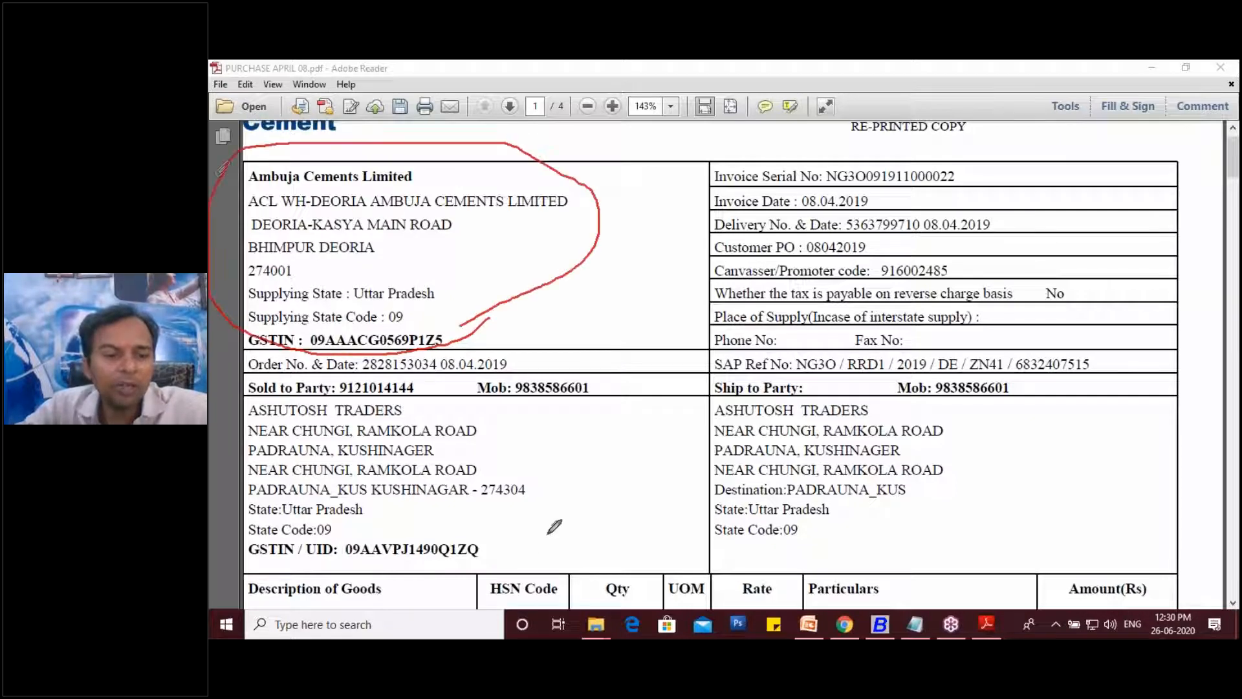
{"action": "left_click_drag", "start_coordinate": [276, 411], "coordinate": [547, 534]}
{"action": "left_click_drag", "start_coordinate": [248, 429], "coordinate": [557, 530]}
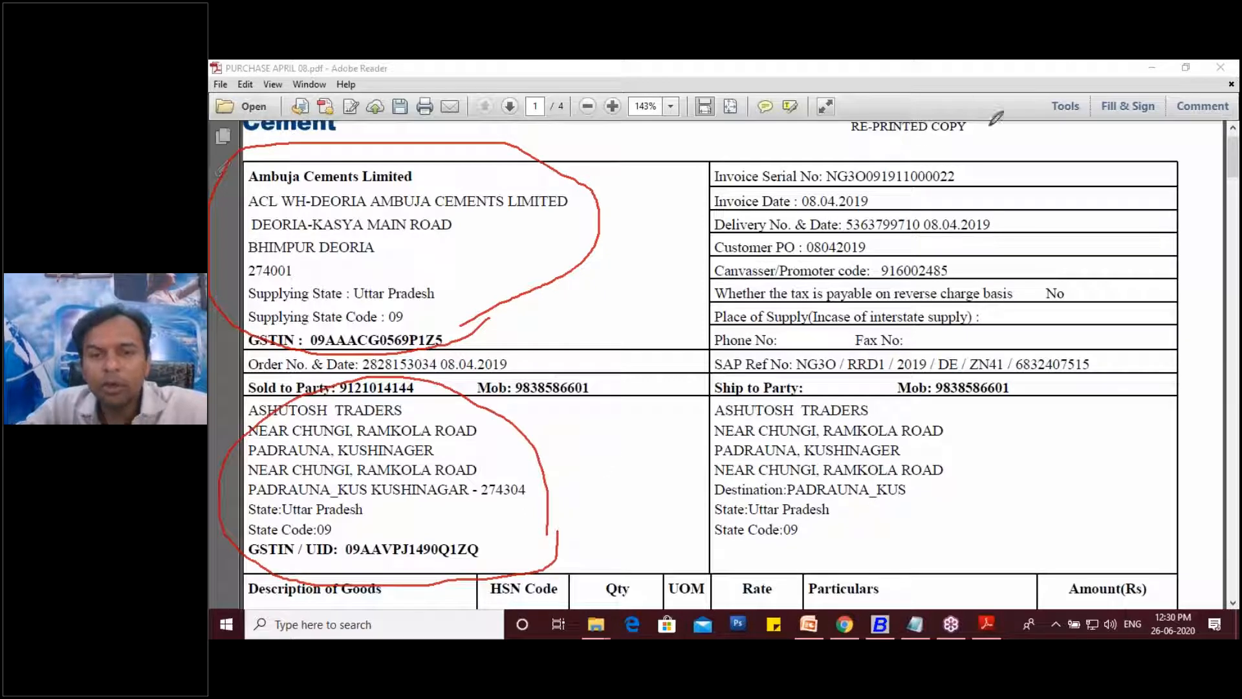
{"action": "mouse_move", "coordinate": [832, 186]}
{"action": "left_mouse_down"}
{"action": "mouse_move", "coordinate": [820, 146]}
{"action": "mouse_move", "coordinate": [950, 146]}
{"action": "mouse_move", "coordinate": [968, 180]}
{"action": "mouse_move", "coordinate": [825, 167]}
{"action": "mouse_move", "coordinate": [793, 220]}
{"action": "mouse_move", "coordinate": [879, 161]}
{"action": "left_mouse_up"}
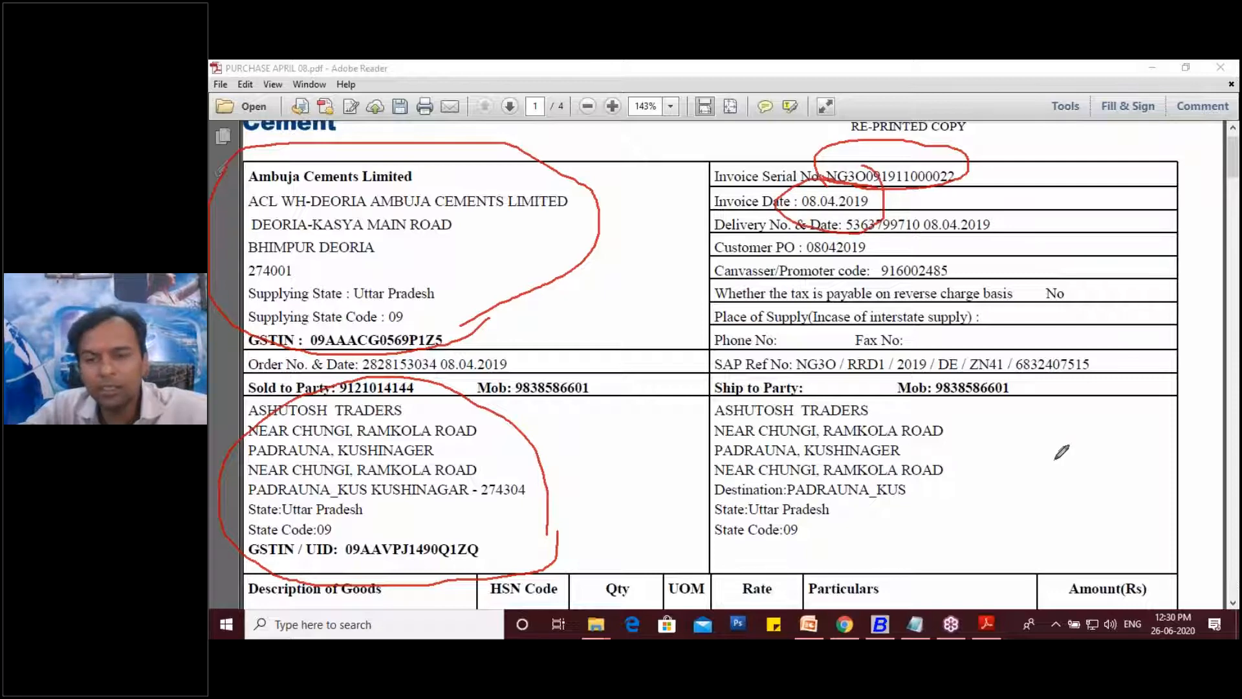
{"action": "scroll", "coordinate": [784, 414], "scroll_direction": "down", "scroll_amount": 10}
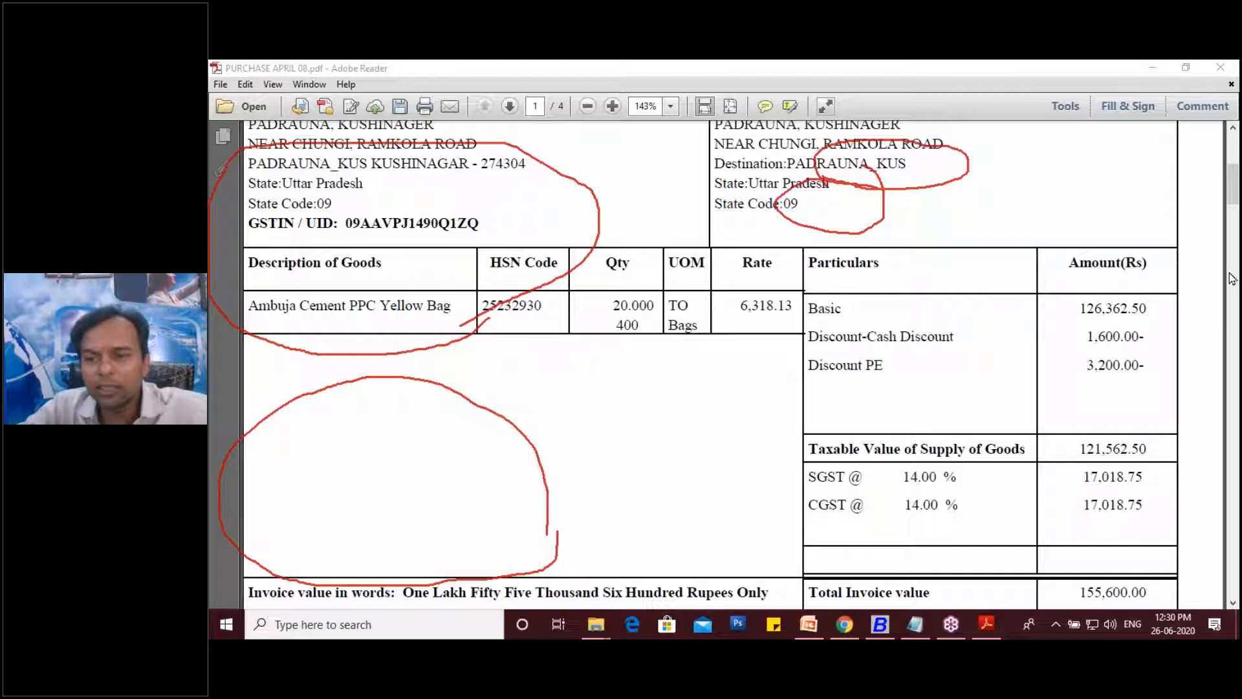
{"action": "left_click", "coordinate": [1122, 389]}
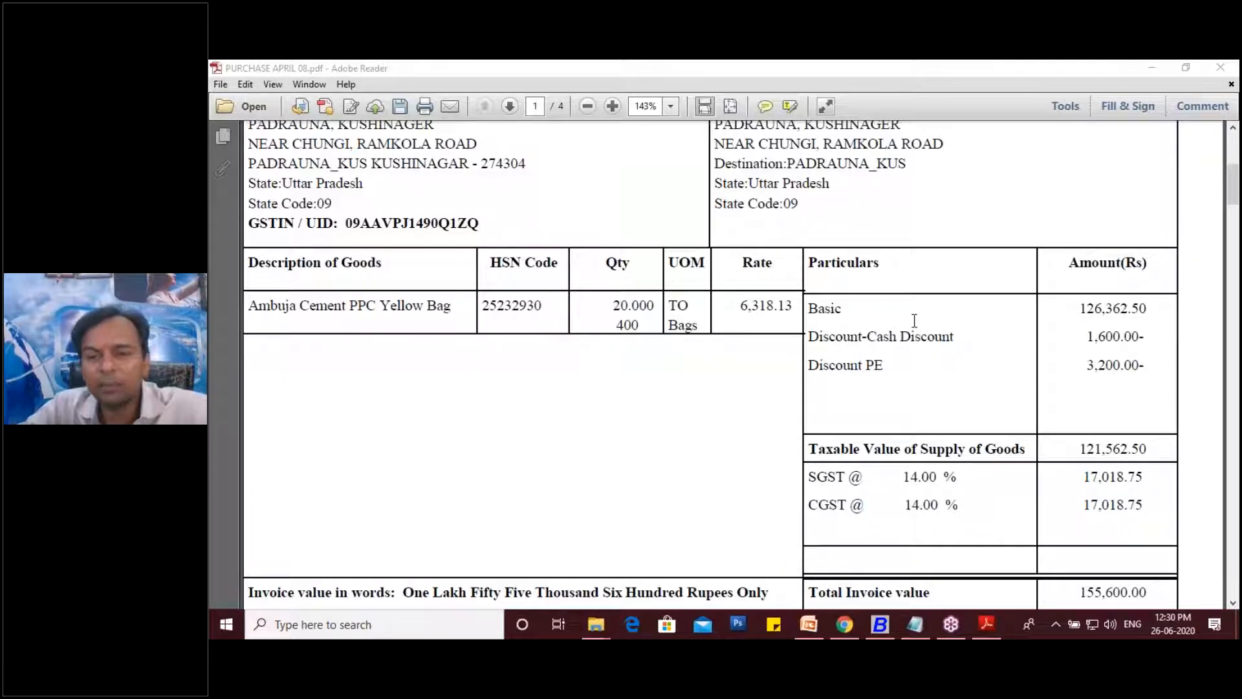
Tick the goods description and HSN code in the item row, and circle its 20.000 quantity and its rate
{"action": "scroll", "coordinate": [914, 321], "scroll_direction": "down", "scroll_amount": 2}
{"action": "scroll", "coordinate": [1144, 217], "scroll_direction": "up", "scroll_amount": 1}
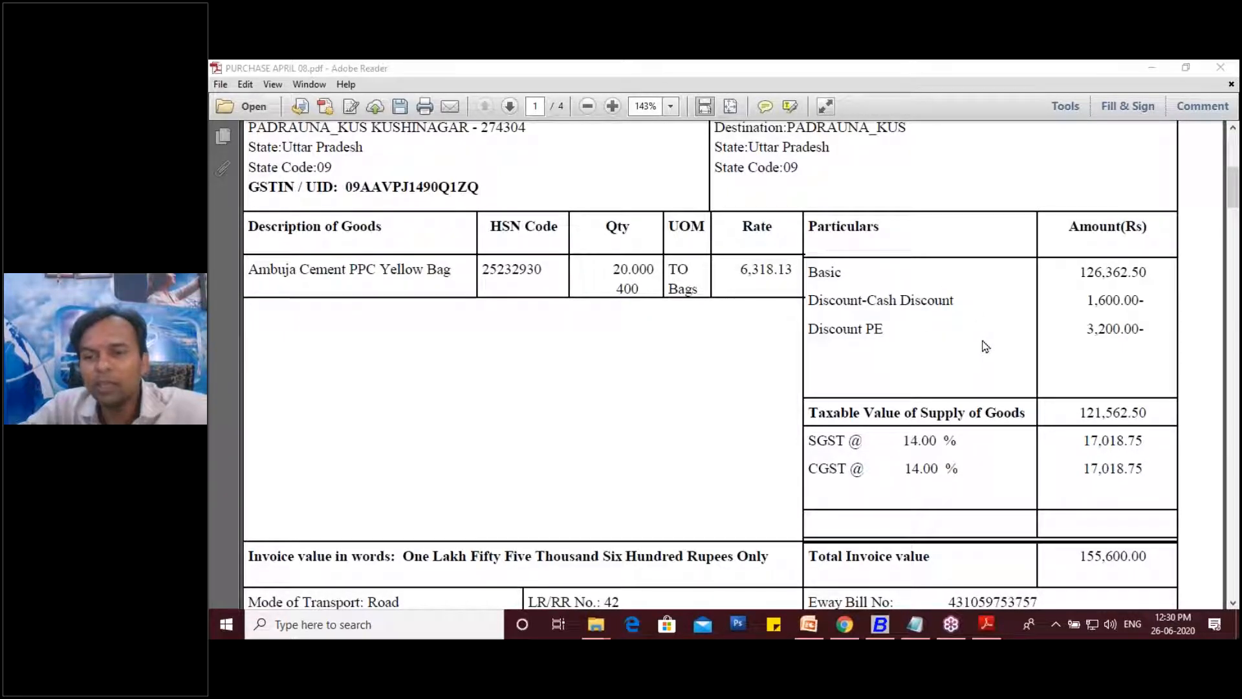
{"action": "scroll", "coordinate": [985, 346], "scroll_direction": "down", "scroll_amount": 1}
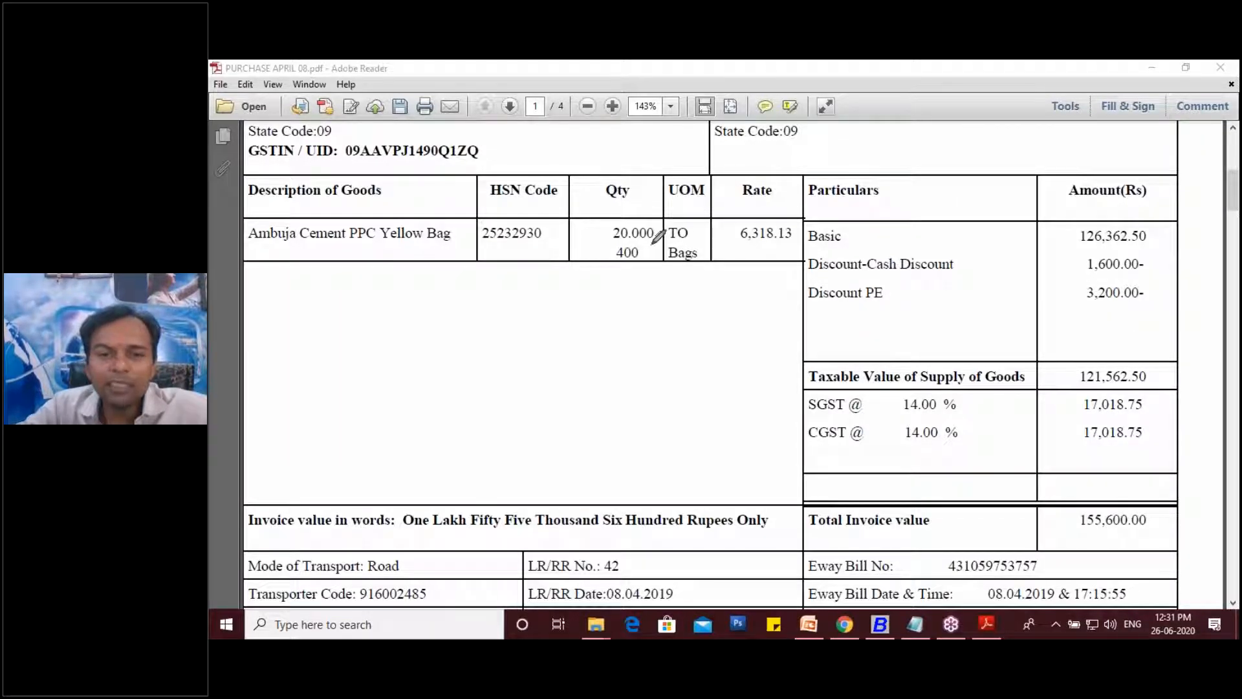
{"action": "left_click_drag", "start_coordinate": [362, 252], "coordinate": [385, 234]}
{"action": "left_click_drag", "start_coordinate": [520, 249], "coordinate": [550, 223]}
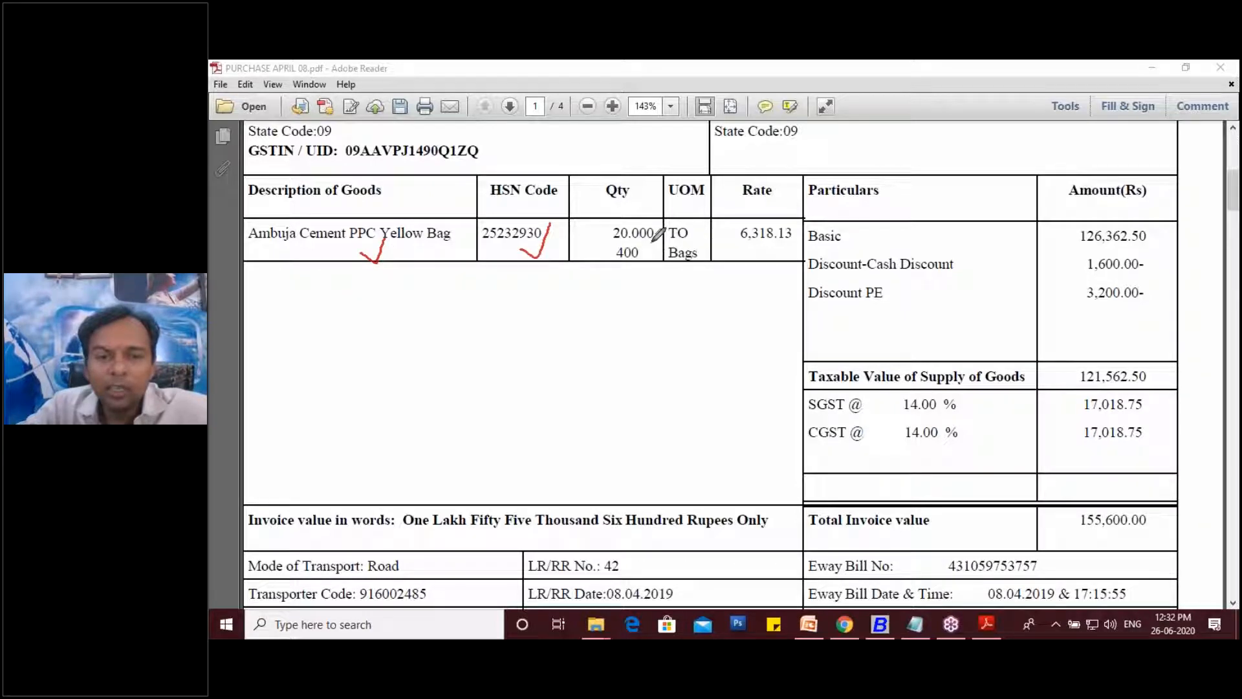
{"action": "mouse_move", "coordinate": [652, 239]}
{"action": "left_mouse_down"}
{"action": "mouse_move", "coordinate": [602, 238]}
{"action": "mouse_move", "coordinate": [621, 221]}
{"action": "mouse_move", "coordinate": [656, 221]}
{"action": "mouse_move", "coordinate": [645, 240]}
{"action": "left_mouse_up"}
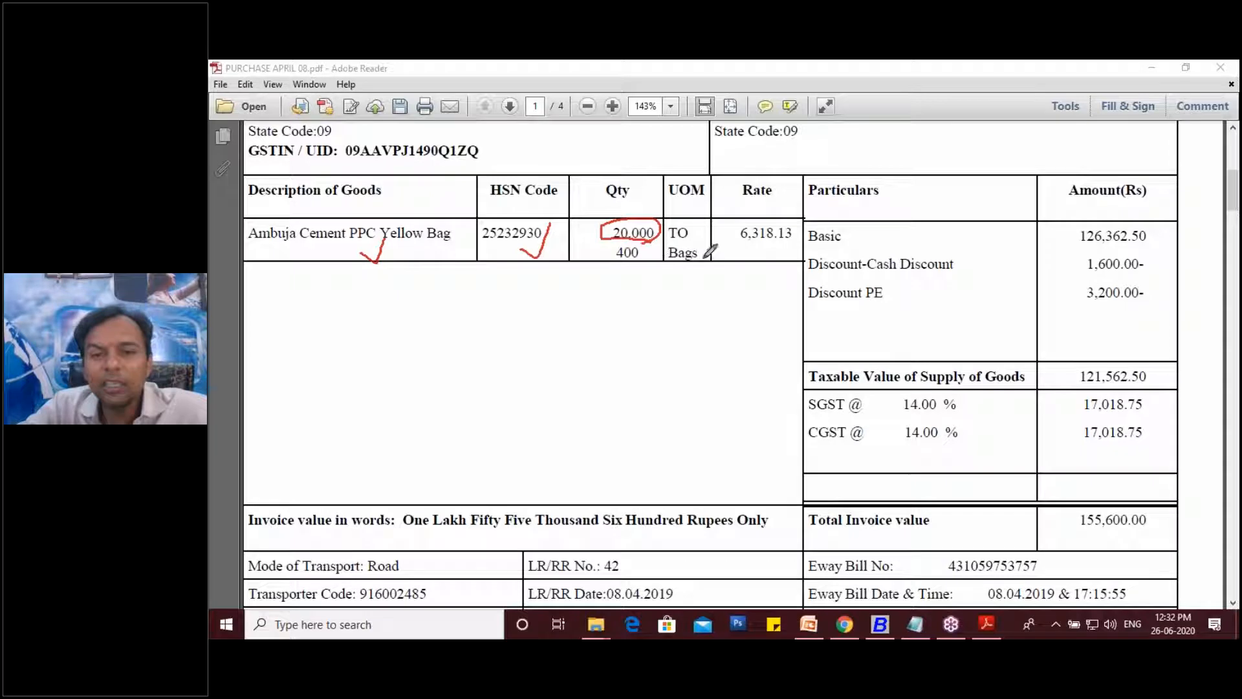
{"action": "mouse_move", "coordinate": [731, 247]}
{"action": "left_mouse_down"}
{"action": "mouse_move", "coordinate": [751, 221]}
{"action": "mouse_move", "coordinate": [801, 220]}
{"action": "mouse_move", "coordinate": [806, 231]}
{"action": "mouse_move", "coordinate": [784, 252]}
{"action": "mouse_move", "coordinate": [730, 247]}
{"action": "left_mouse_up"}
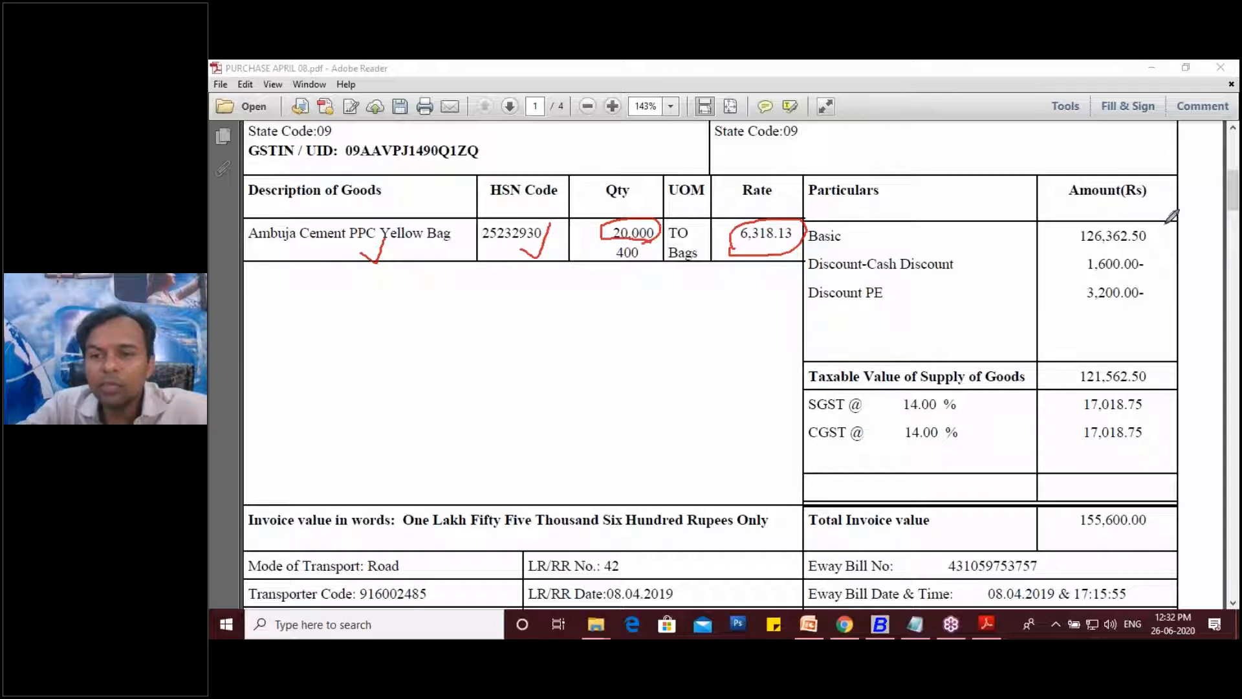
Circle the Basic amount and label it "T.A", and mark both discount rows with ticks and minus signs
{"action": "mouse_move", "coordinate": [1162, 224]}
{"action": "left_mouse_down"}
{"action": "mouse_move", "coordinate": [1067, 228]}
{"action": "mouse_move", "coordinate": [1138, 251]}
{"action": "mouse_move", "coordinate": [1164, 220]}
{"action": "left_mouse_up"}
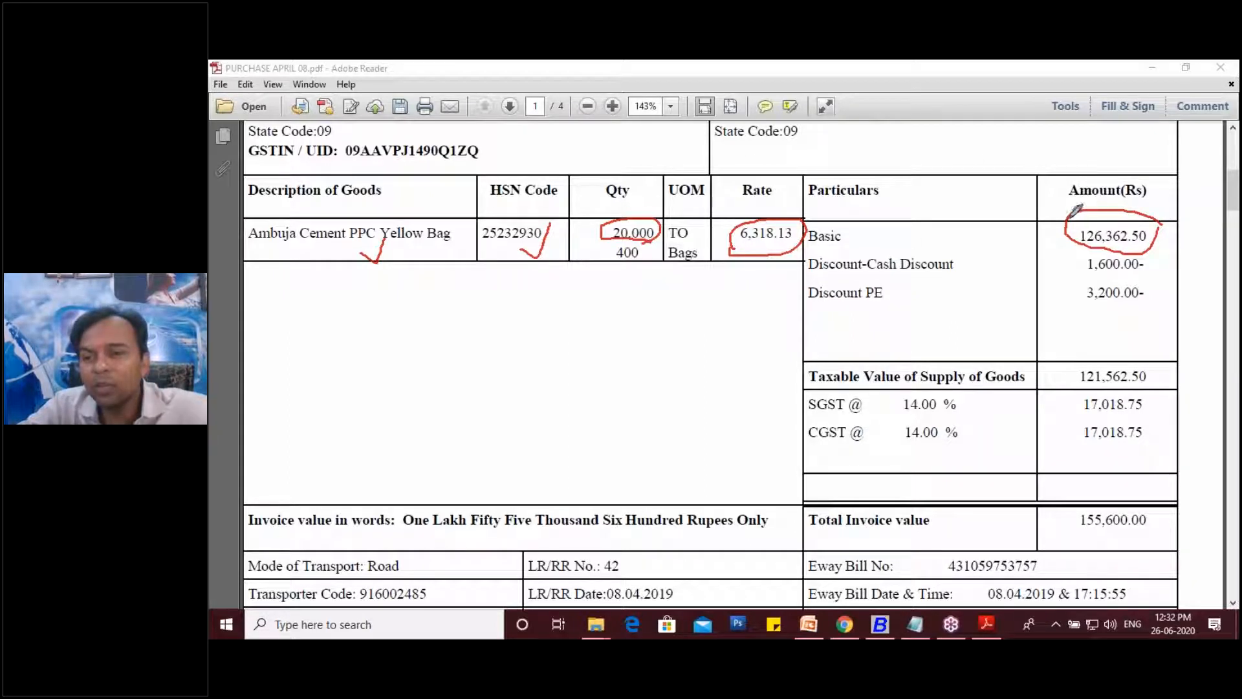
{"action": "mouse_move", "coordinate": [1070, 214]}
{"action": "left_mouse_down"}
{"action": "mouse_move", "coordinate": [991, 167]}
{"action": "mouse_move", "coordinate": [929, 185]}
{"action": "mouse_move", "coordinate": [945, 156]}
{"action": "mouse_move", "coordinate": [957, 191]}
{"action": "mouse_move", "coordinate": [991, 181]}
{"action": "mouse_move", "coordinate": [982, 170]}
{"action": "left_mouse_up"}
{"action": "left_click", "coordinate": [947, 177]}
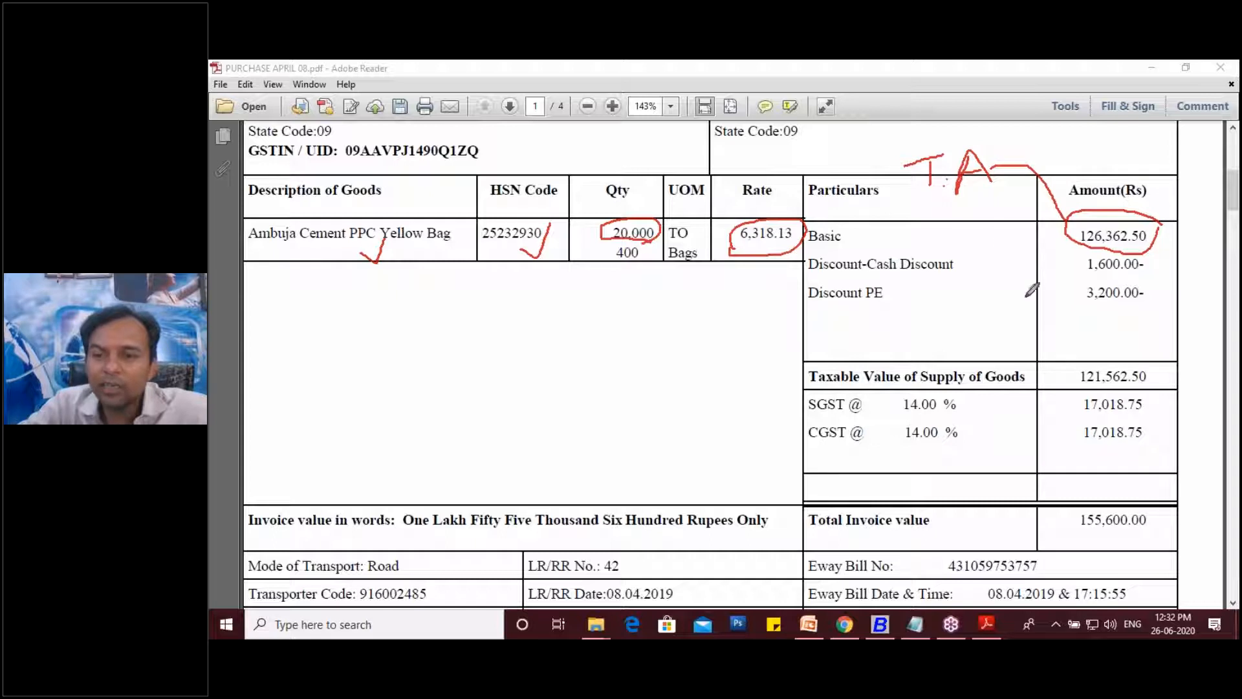
{"action": "left_click_drag", "start_coordinate": [969, 262], "coordinate": [992, 249]}
{"action": "mouse_move", "coordinate": [962, 298]}
{"action": "left_mouse_down"}
{"action": "mouse_move", "coordinate": [984, 307]}
{"action": "mouse_move", "coordinate": [989, 289]}
{"action": "left_mouse_up"}
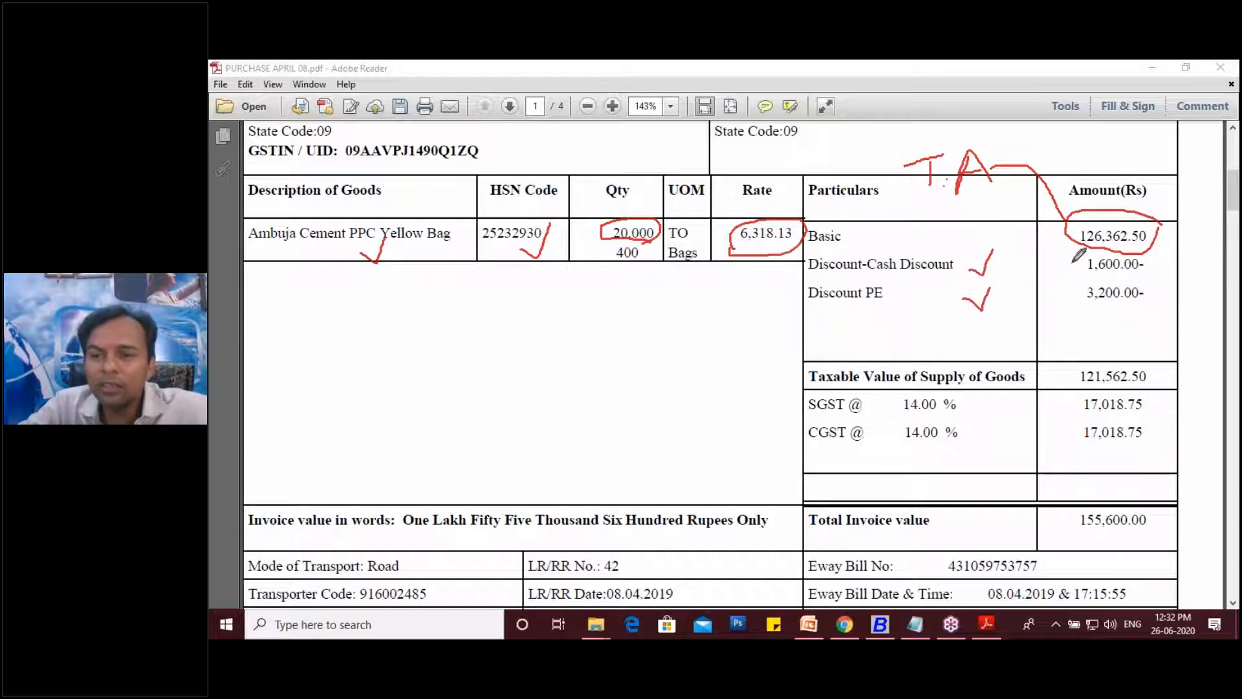
{"action": "mouse_move", "coordinate": [1053, 264]}
{"action": "left_mouse_down"}
{"action": "mouse_move", "coordinate": [1072, 264]}
{"action": "mouse_move", "coordinate": [1068, 299]}
{"action": "left_mouse_up"}
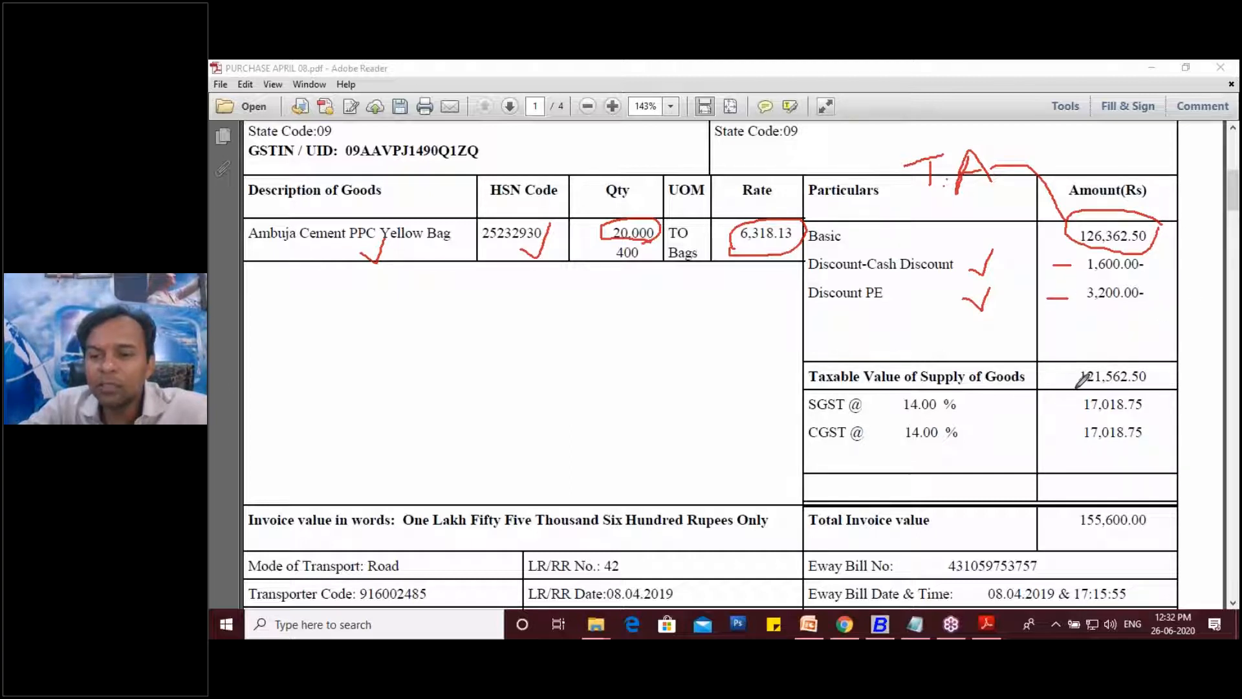
Circle the taxable value amount and handwrite the label "F.TA" above its row heading
{"action": "mouse_move", "coordinate": [1136, 346]}
{"action": "left_mouse_down"}
{"action": "mouse_move", "coordinate": [1171, 367]}
{"action": "mouse_move", "coordinate": [1056, 380]}
{"action": "left_mouse_up"}
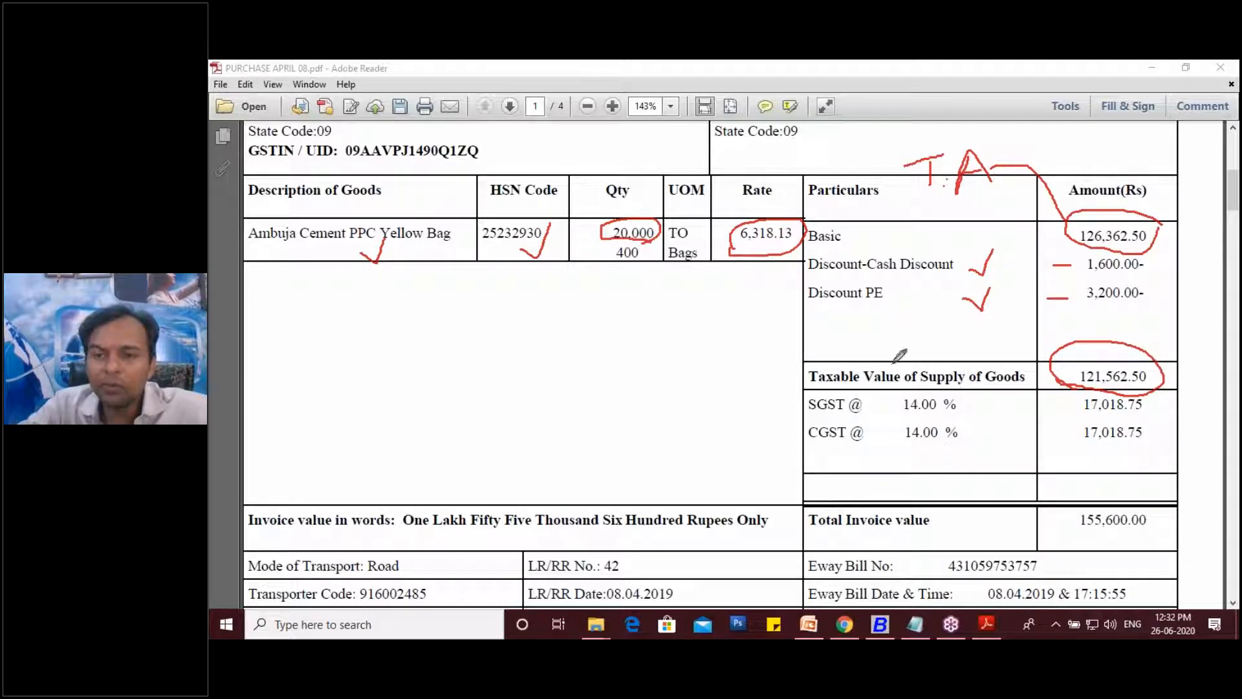
{"action": "left_click_drag", "start_coordinate": [886, 342], "coordinate": [890, 364]}
{"action": "mouse_move", "coordinate": [887, 343]}
{"action": "left_mouse_down"}
{"action": "mouse_move", "coordinate": [940, 361]}
{"action": "mouse_move", "coordinate": [954, 335]}
{"action": "mouse_move", "coordinate": [952, 361]}
{"action": "mouse_move", "coordinate": [973, 346]}
{"action": "left_mouse_up"}
{"action": "left_click", "coordinate": [922, 347]}
{"action": "left_click", "coordinate": [923, 355]}
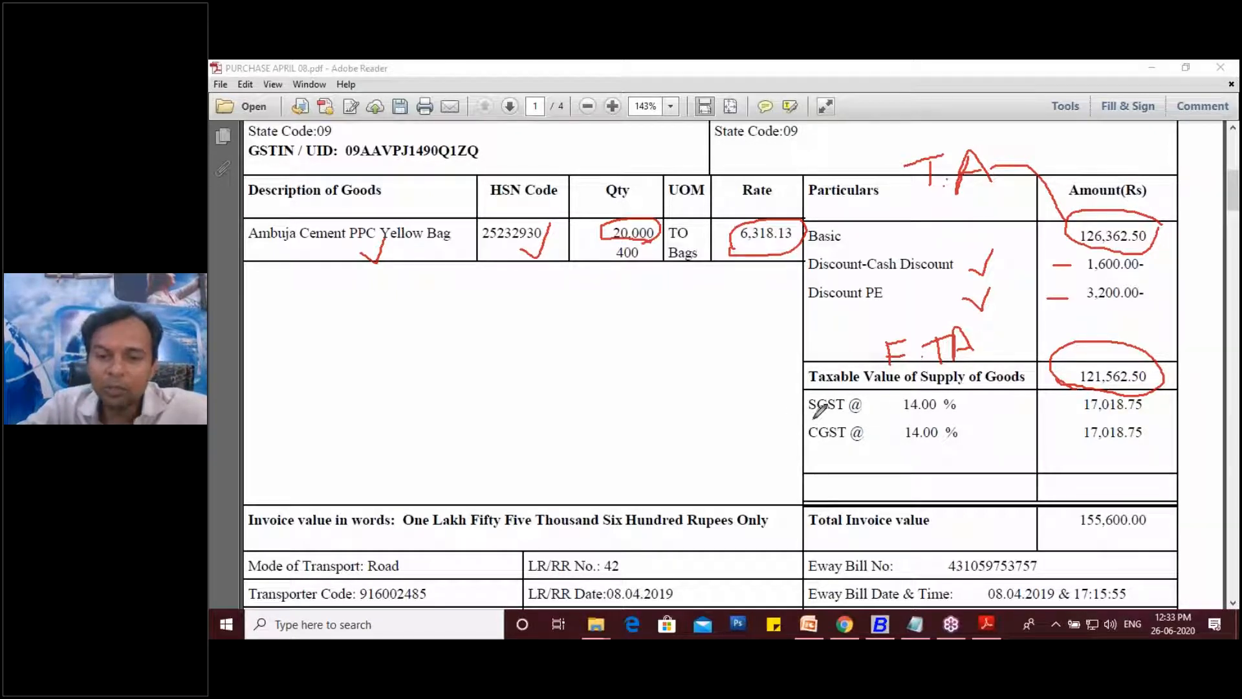
Tick the SGST and CGST rows and amounts, circle the total invoice value, and erase all pen marks
{"action": "mouse_move", "coordinate": [788, 410]}
{"action": "left_mouse_down"}
{"action": "mouse_move", "coordinate": [809, 405]}
{"action": "mouse_move", "coordinate": [848, 353]}
{"action": "left_mouse_up"}
{"action": "mouse_move", "coordinate": [786, 438]}
{"action": "left_mouse_down"}
{"action": "mouse_move", "coordinate": [806, 450]}
{"action": "mouse_move", "coordinate": [814, 422]}
{"action": "left_mouse_up"}
{"action": "mouse_move", "coordinate": [1150, 413]}
{"action": "left_mouse_down"}
{"action": "mouse_move", "coordinate": [1162, 422]}
{"action": "mouse_move", "coordinate": [1176, 401]}
{"action": "left_mouse_up"}
{"action": "left_click_drag", "start_coordinate": [1159, 446], "coordinate": [1182, 430]}
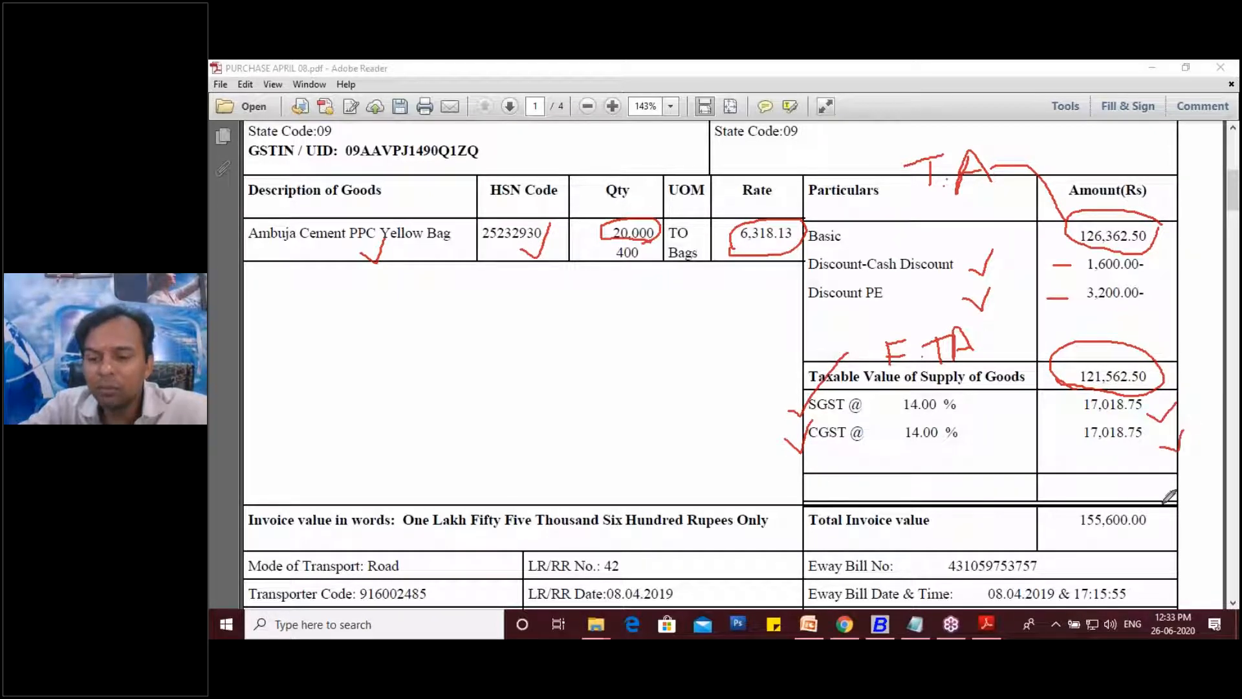
{"action": "left_click_drag", "start_coordinate": [1062, 485], "coordinate": [1166, 489]}
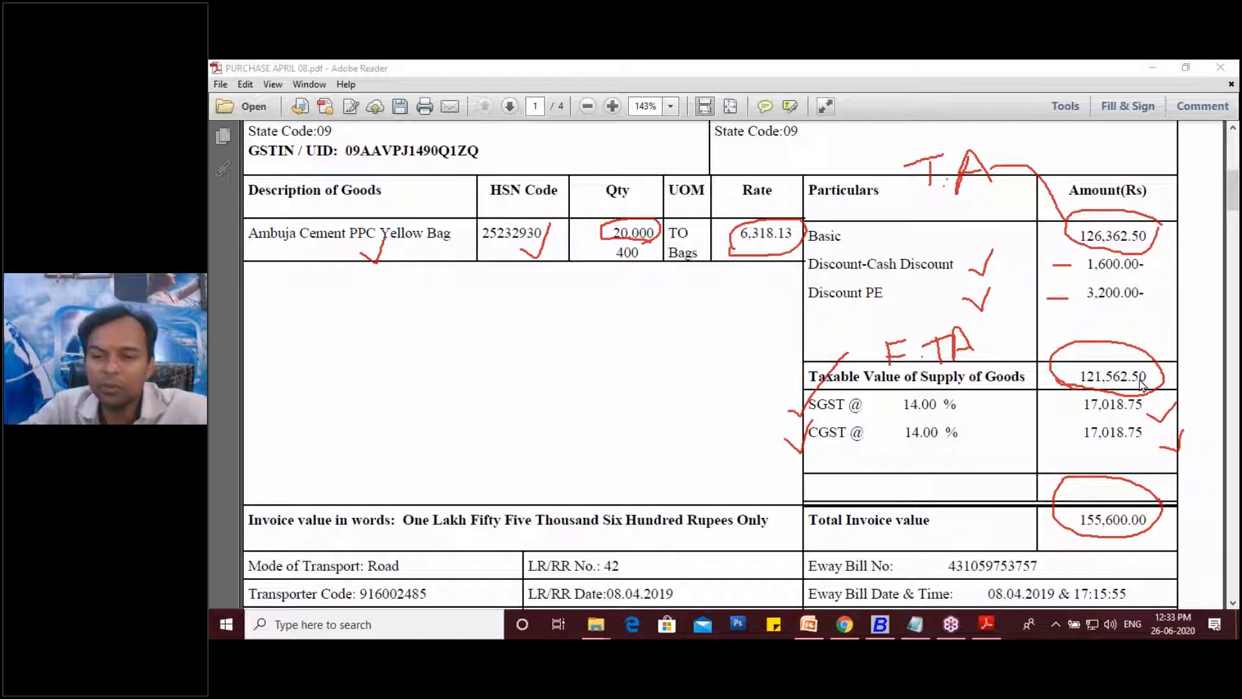
{"action": "key", "text": "Escape"}
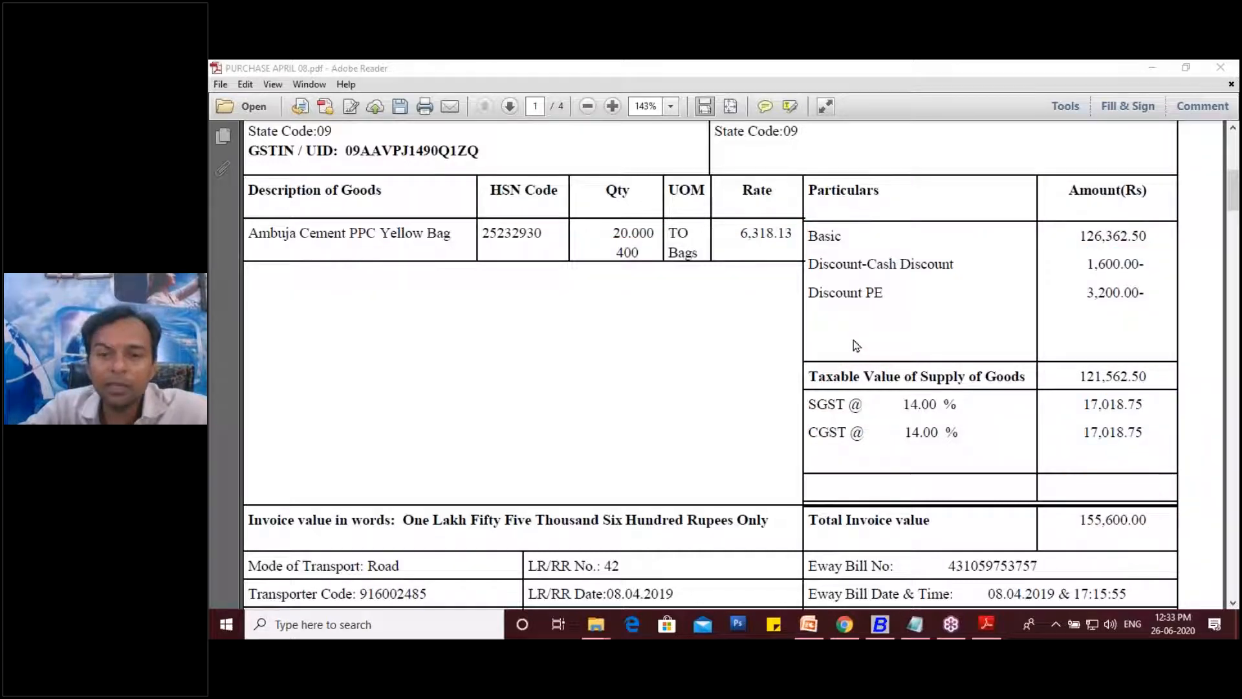
Switch to the untitled Notepad note and close it without saving
{"action": "scroll", "coordinate": [855, 345], "scroll_direction": "up", "scroll_amount": 1}
{"action": "scroll", "coordinate": [710, 364], "scroll_direction": "up", "scroll_amount": 1}
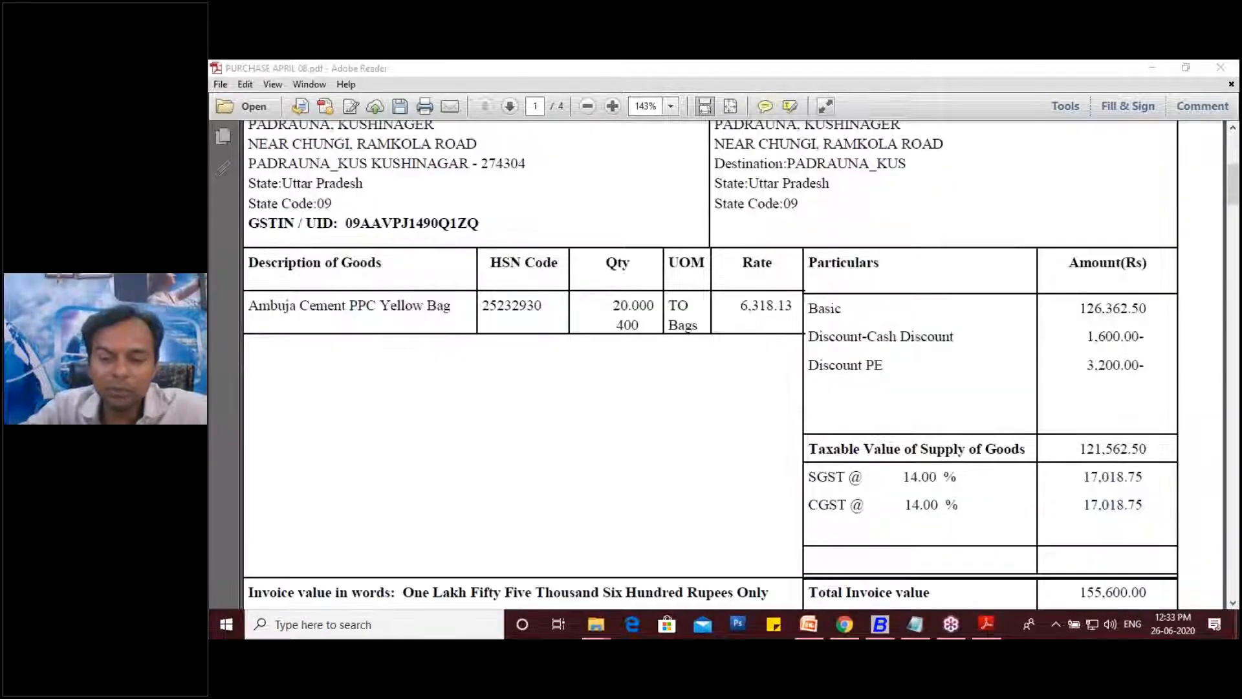
{"action": "left_click", "coordinate": [914, 624]}
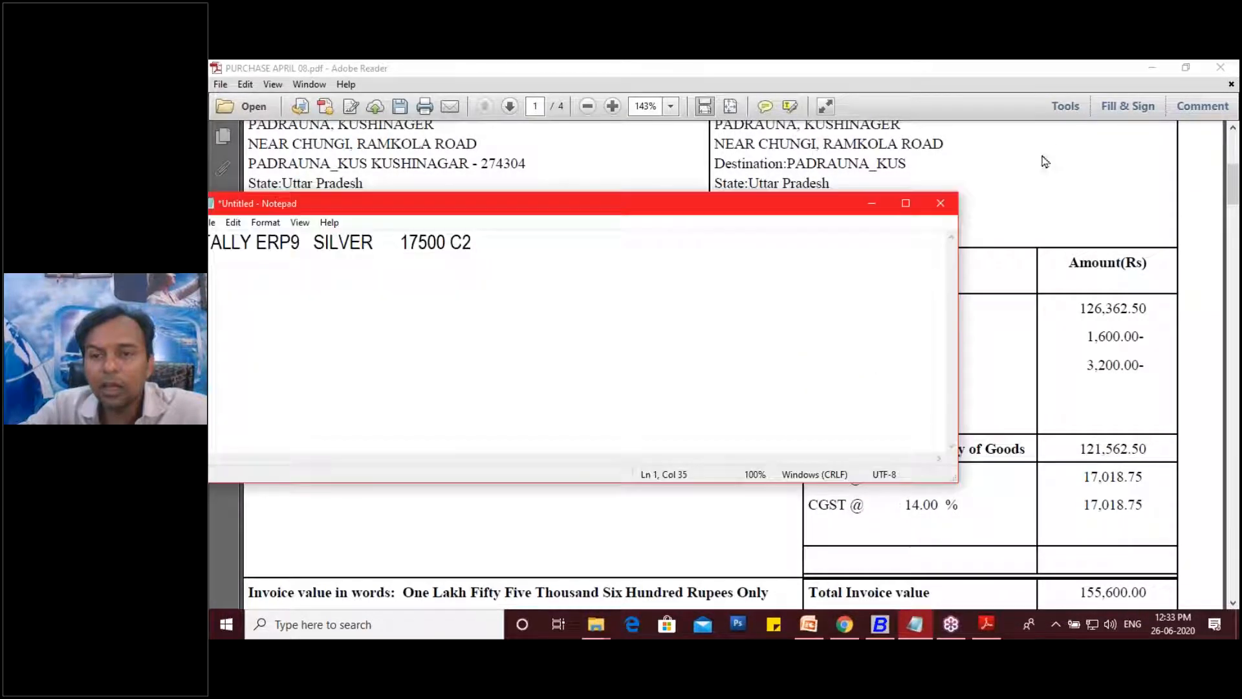
{"action": "left_click", "coordinate": [941, 203]}
{"action": "left_click", "coordinate": [760, 340]}
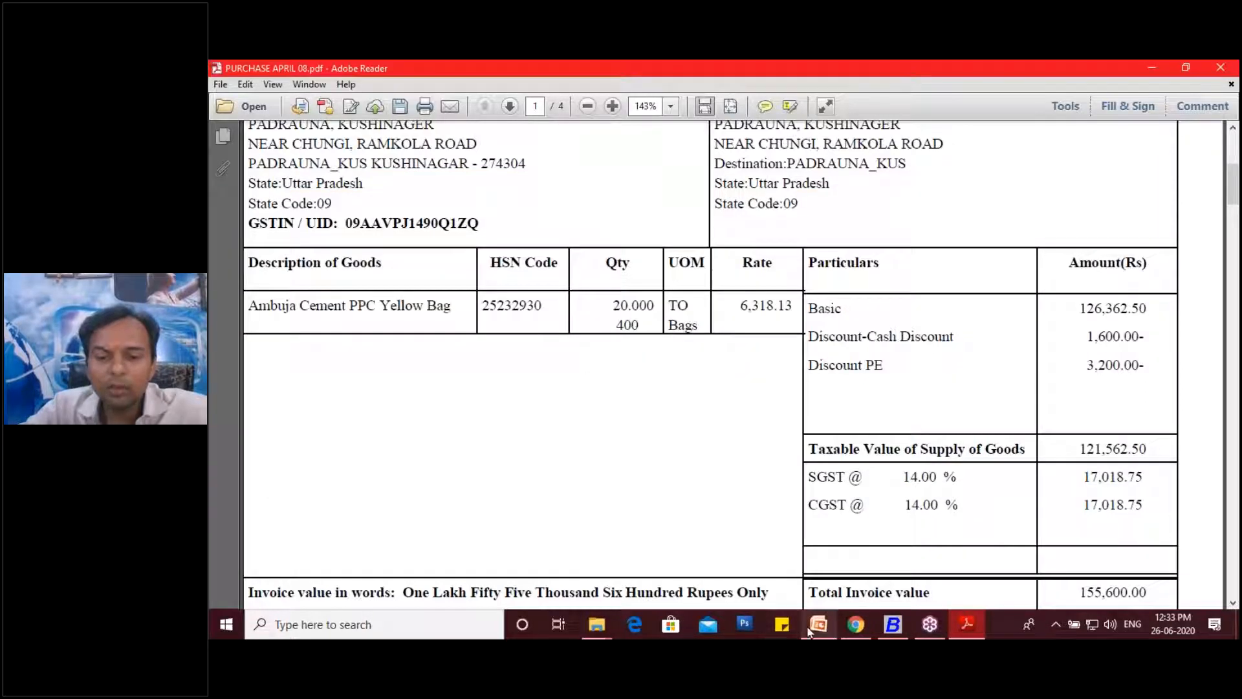
Switch to PowerPoint, save the BUSY 1 PPT FOR RECORDING presentation and close it
{"action": "left_click", "coordinate": [817, 625]}
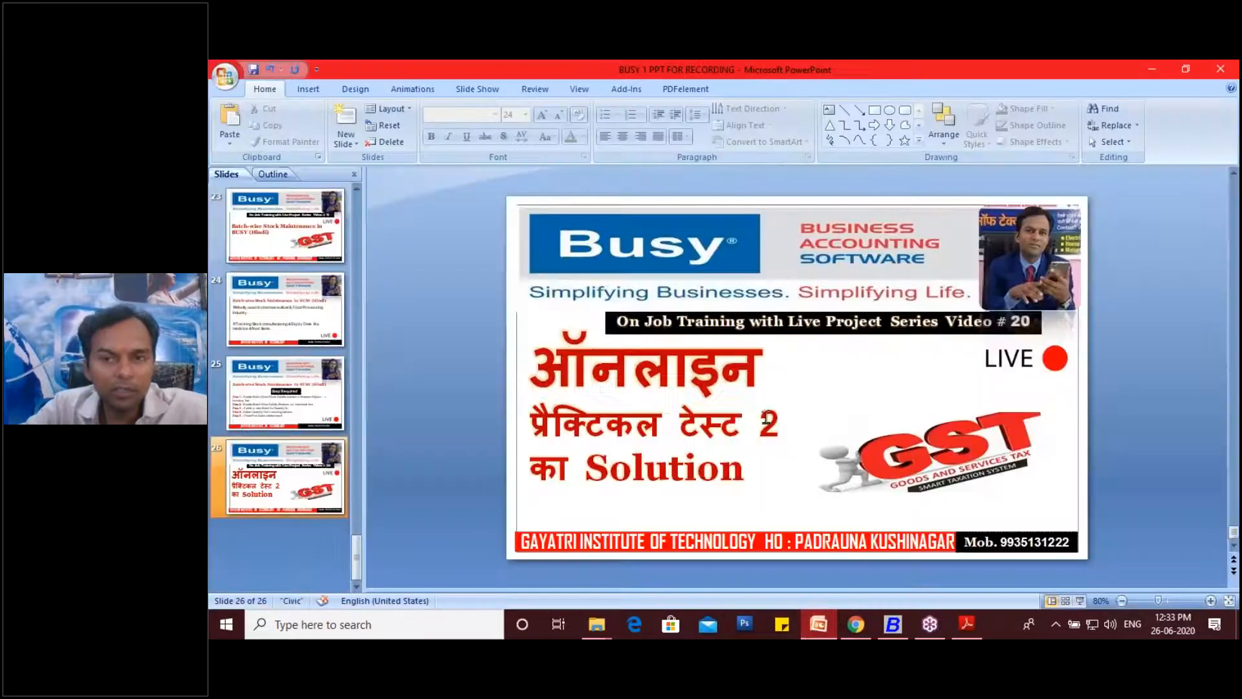
{"action": "left_click", "coordinate": [259, 68]}
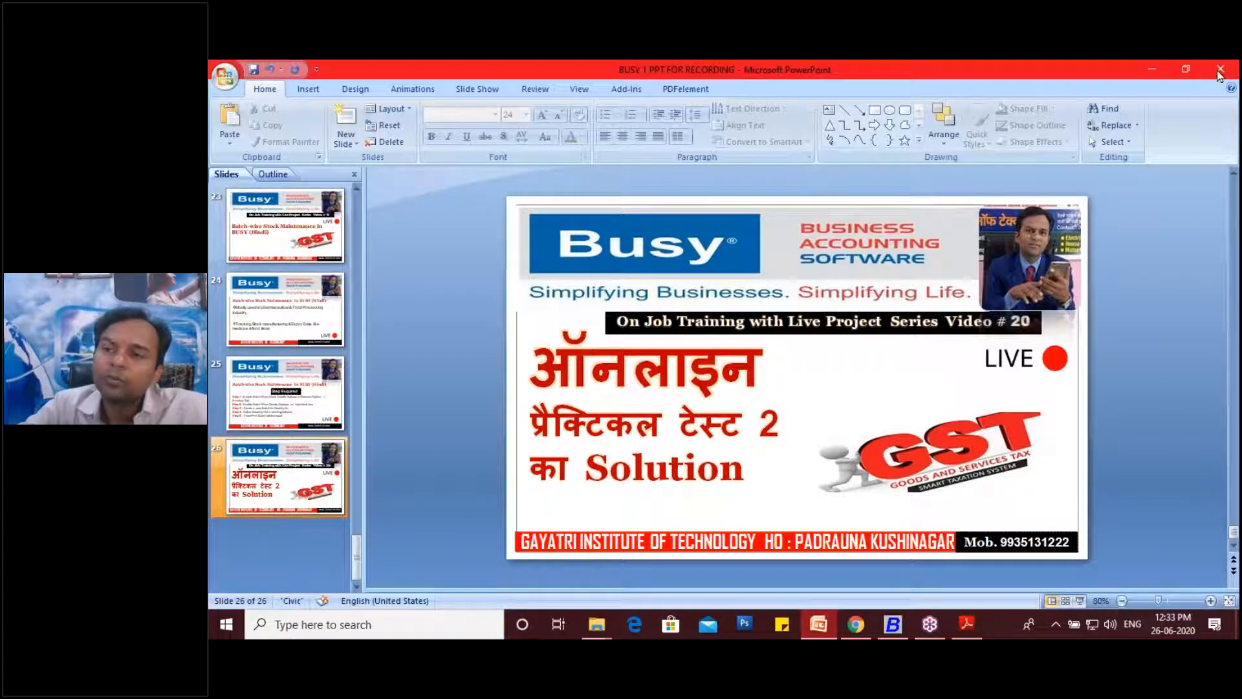
{"action": "left_click", "coordinate": [1220, 70]}
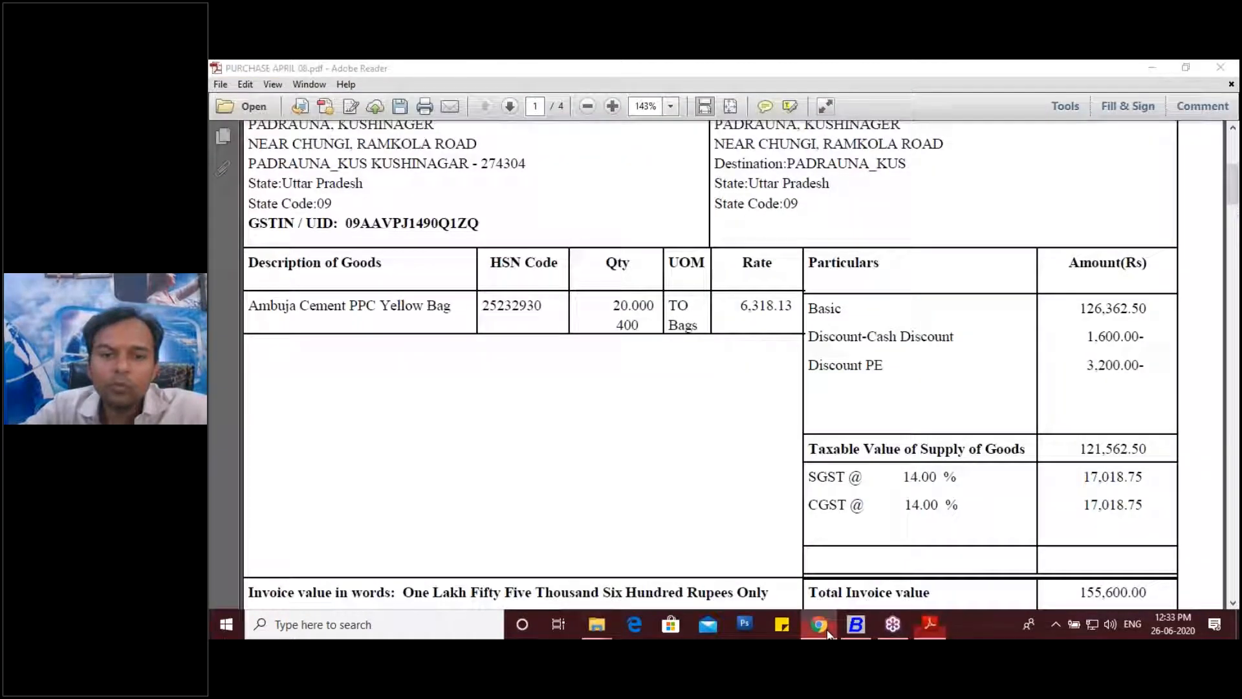
Switch to Busy and open the form for creating a new company
{"action": "left_click", "coordinate": [827, 633]}
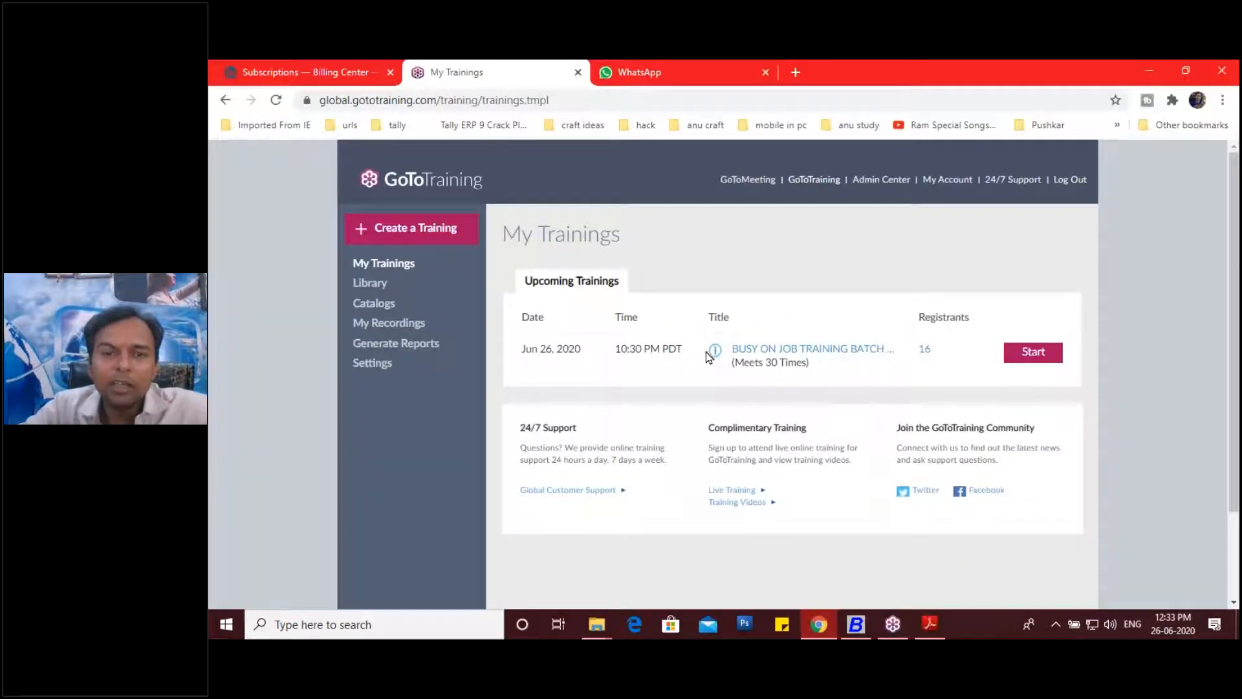
{"action": "left_click", "coordinate": [857, 625]}
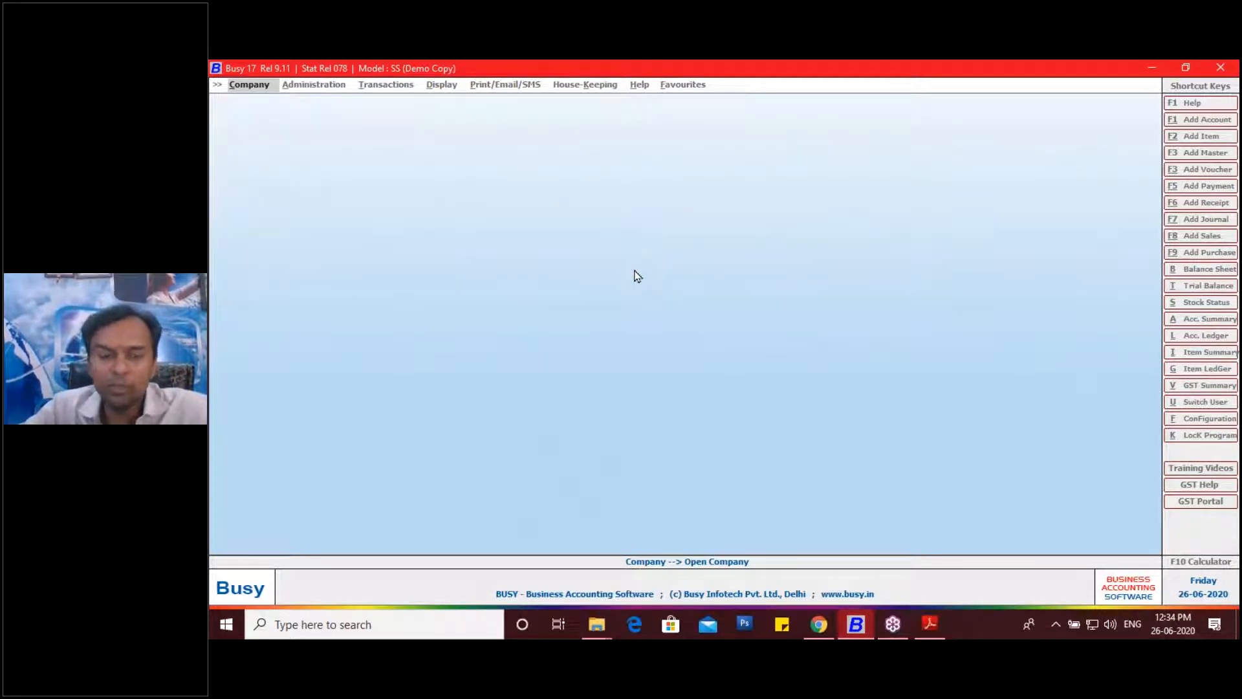
{"action": "left_click", "coordinate": [258, 91]}
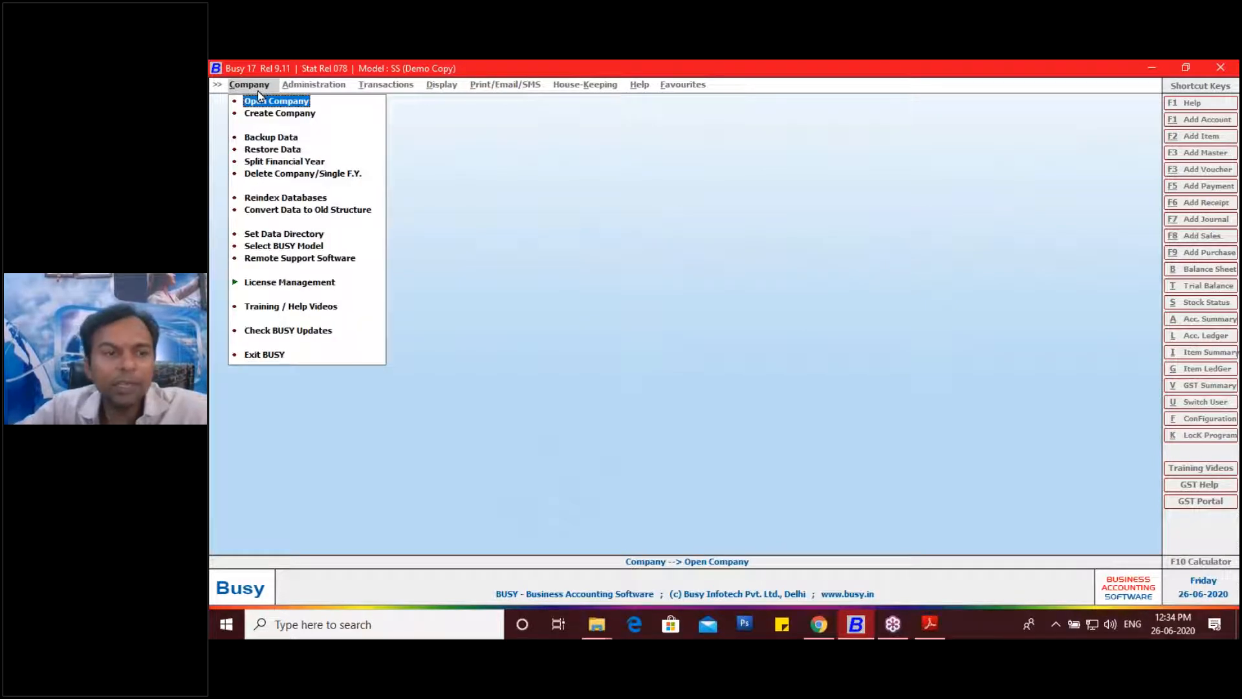
{"action": "key", "text": "Down"}
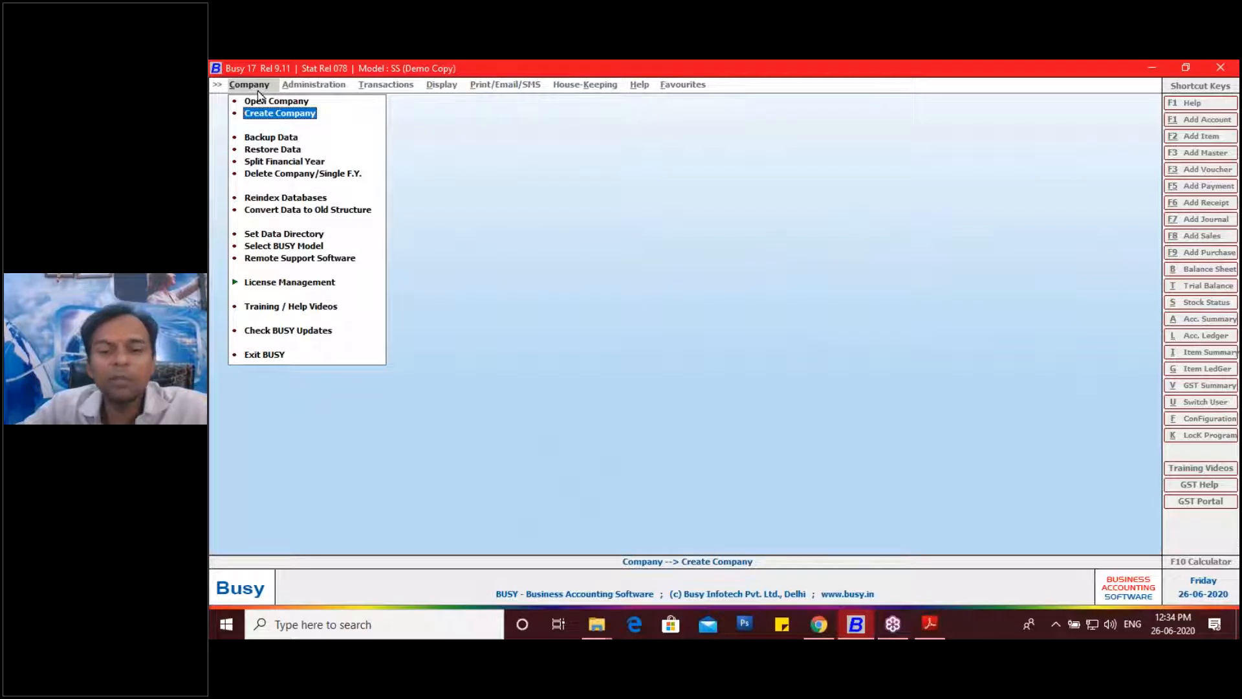
{"action": "key", "text": "Return"}
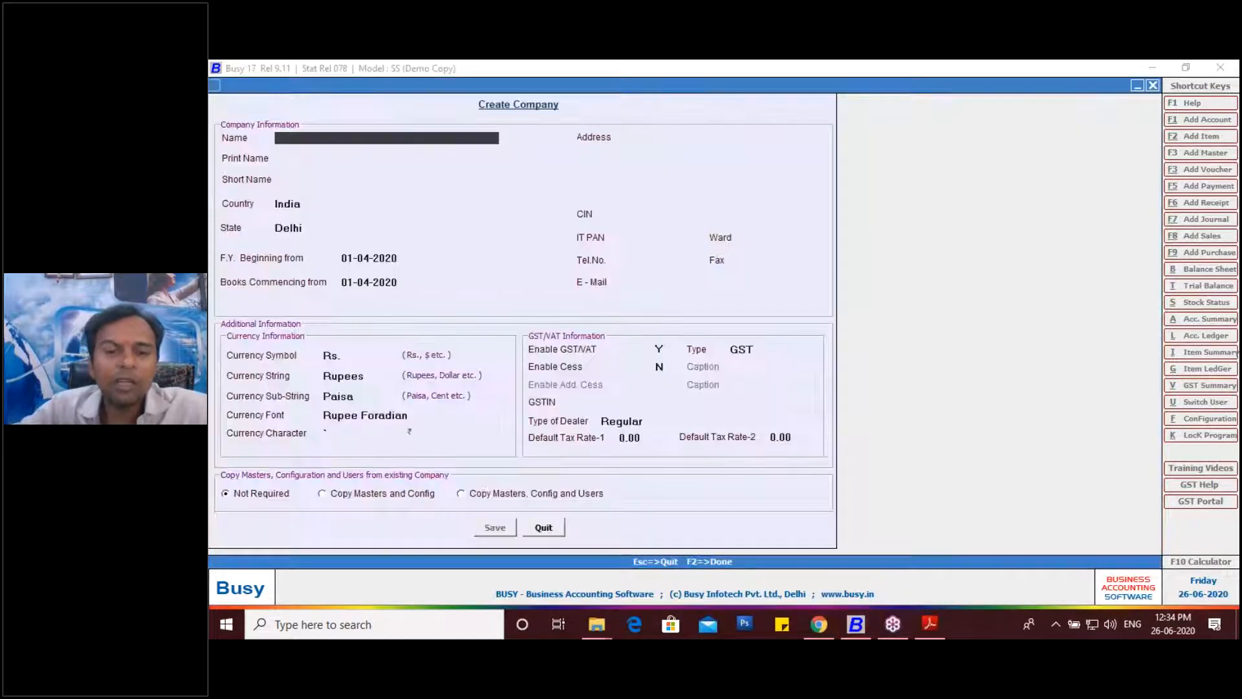
Switch to the purchase invoice in Adobe Reader and examine the buyer's name, address, state and GSTIN
{"action": "left_click", "coordinate": [929, 627]}
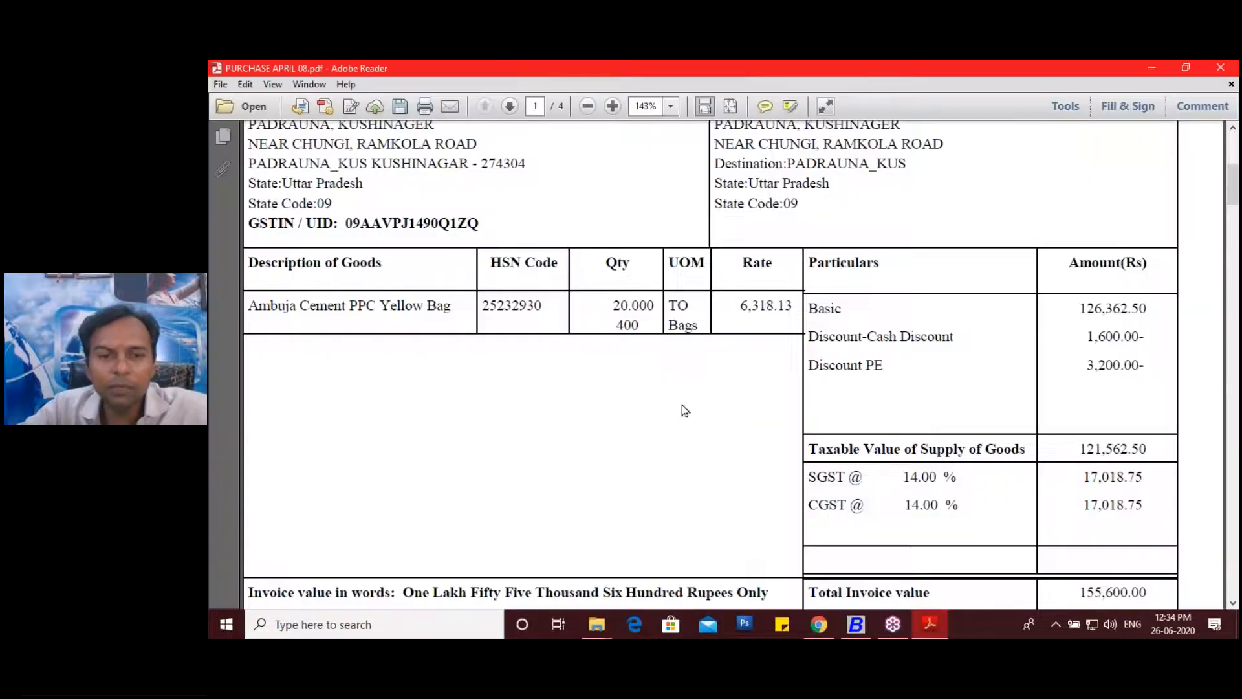
{"action": "scroll", "coordinate": [684, 410], "scroll_direction": "up", "scroll_amount": 4}
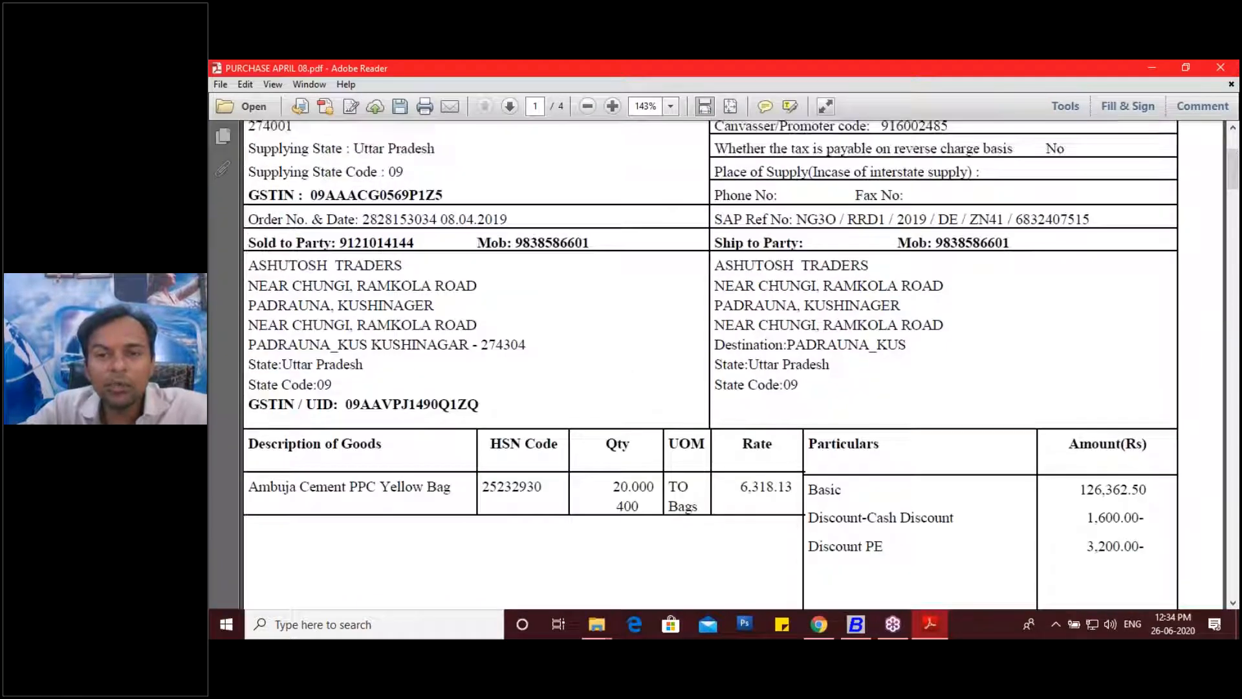
{"action": "scroll", "coordinate": [841, 396], "scroll_direction": "up", "scroll_amount": 4}
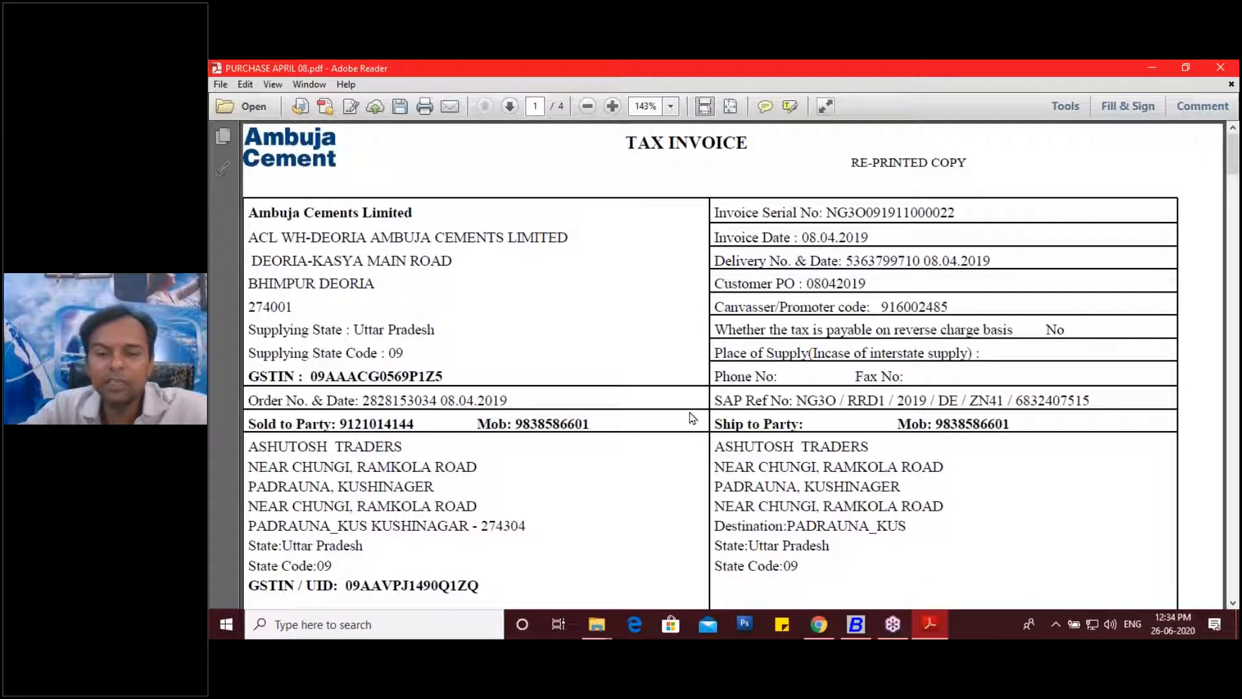
{"action": "scroll", "coordinate": [692, 417], "scroll_direction": "down", "scroll_amount": 3}
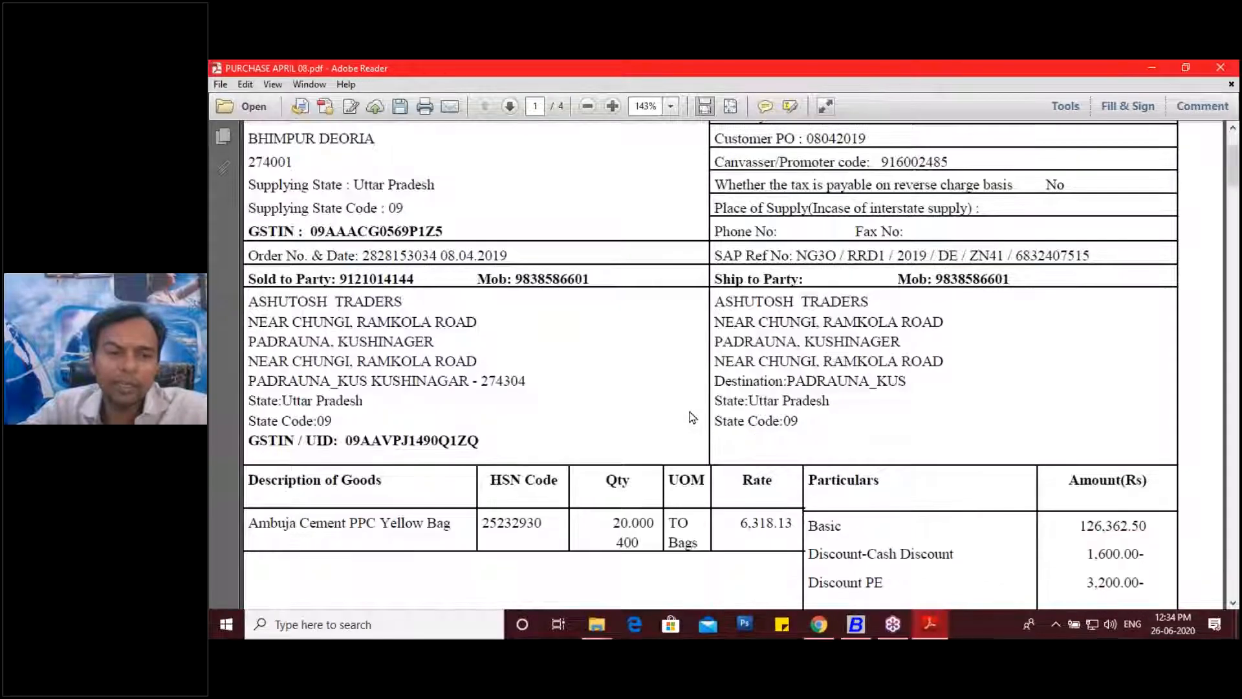
{"action": "scroll", "coordinate": [691, 416], "scroll_direction": "up", "scroll_amount": 2}
{"action": "scroll", "coordinate": [690, 416], "scroll_direction": "down", "scroll_amount": 1}
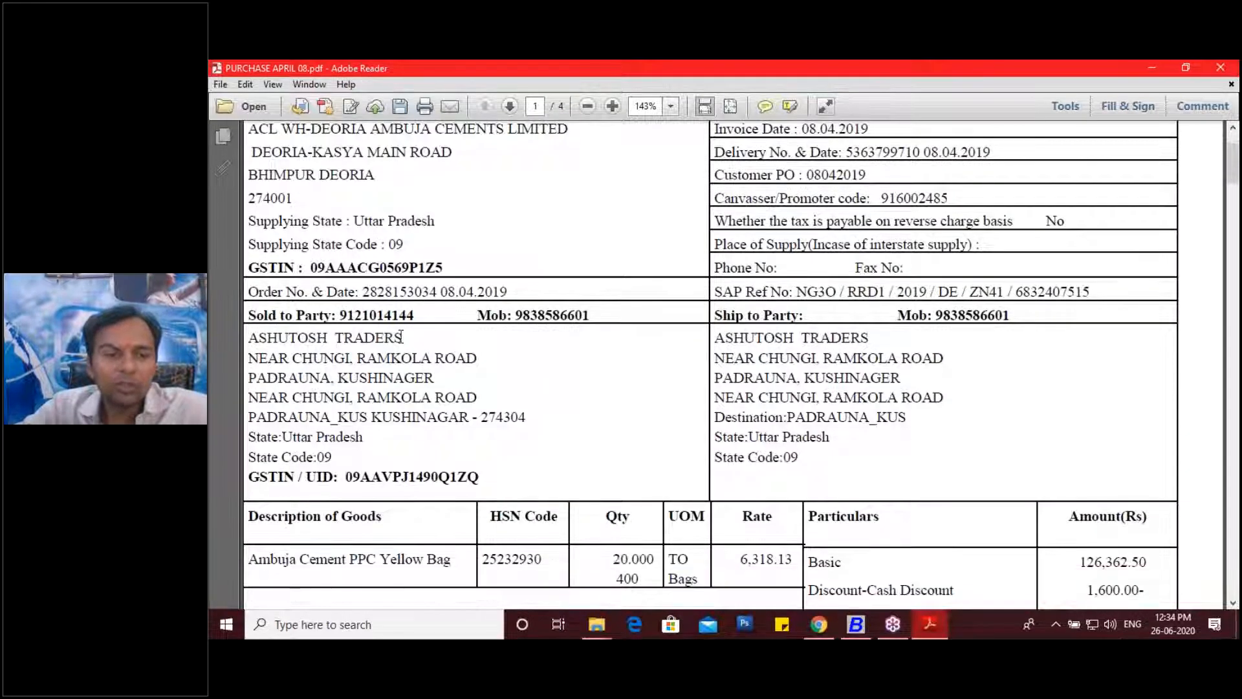
Highlight the buyer's name on the invoice, switch to Busy and set the company name and print name to ASHUTOSH TRADERS TEST 2
{"action": "left_click_drag", "start_coordinate": [390, 337], "coordinate": [274, 337]}
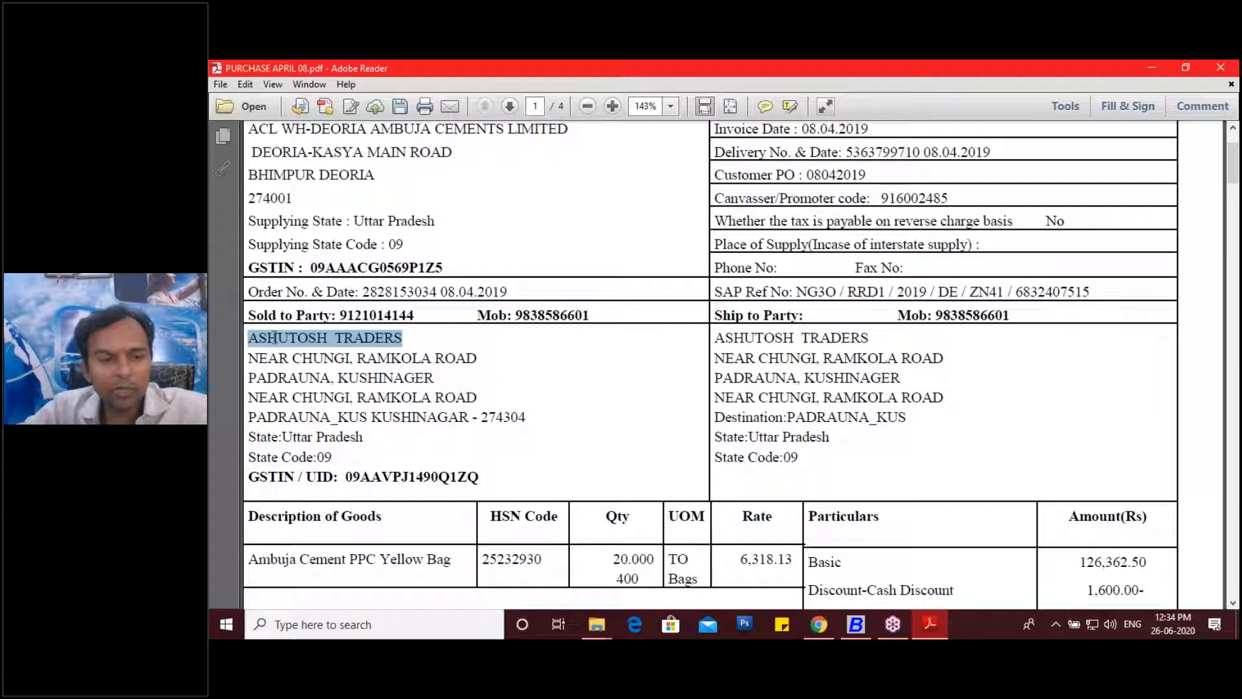
{"action": "left_click", "coordinate": [857, 627]}
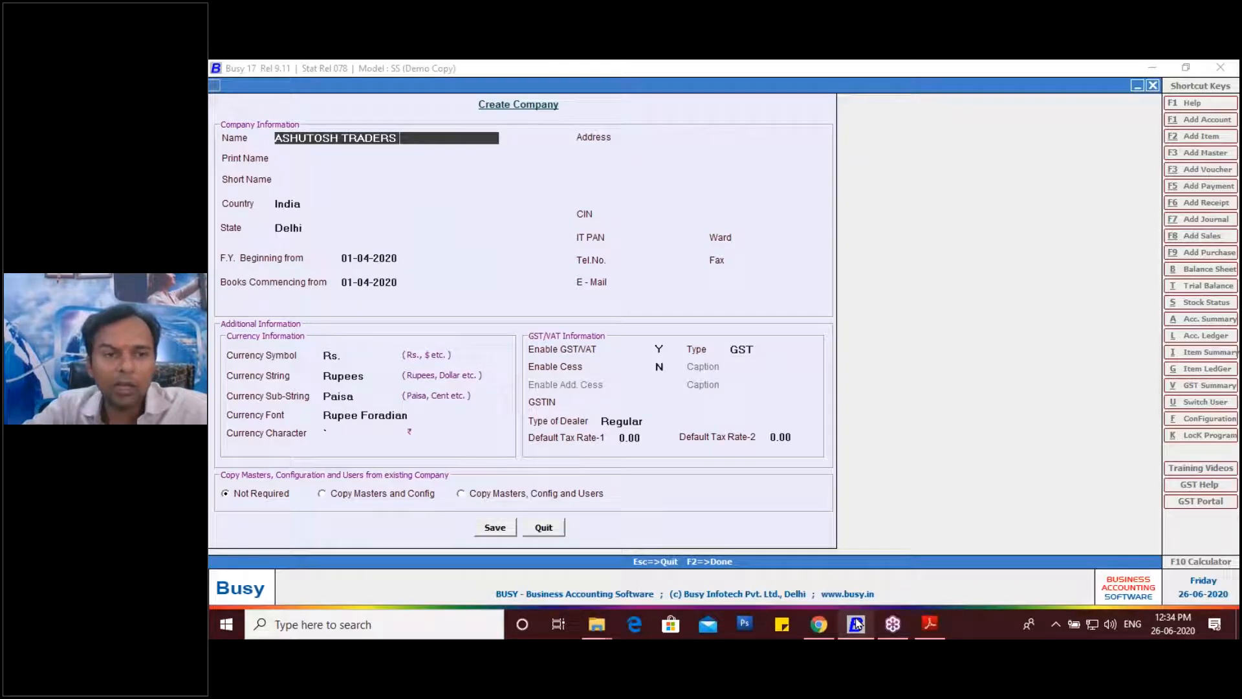
{"action": "type", "text": "TEAT"}
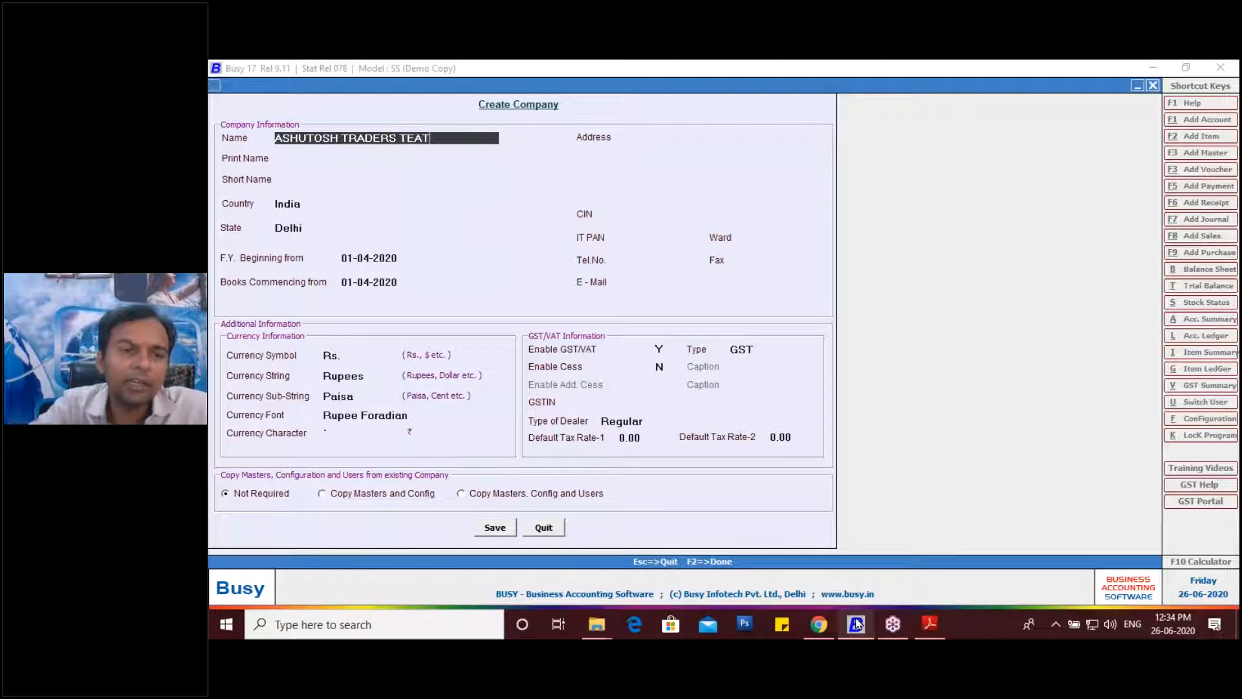
{"action": "key", "text": "BackSpace"}
{"action": "key", "text": "BackSpace"}
{"action": "type", "text": "ST 2"}
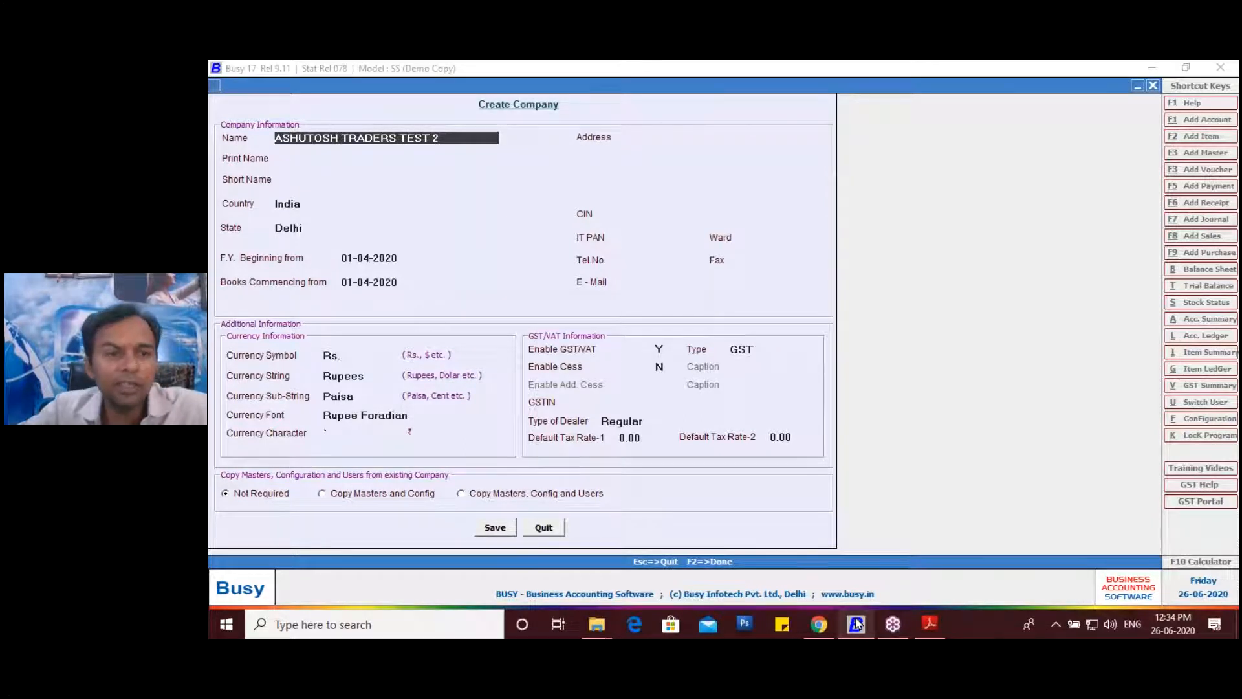
{"action": "key", "text": "Return"}
{"action": "key", "text": "Return"}
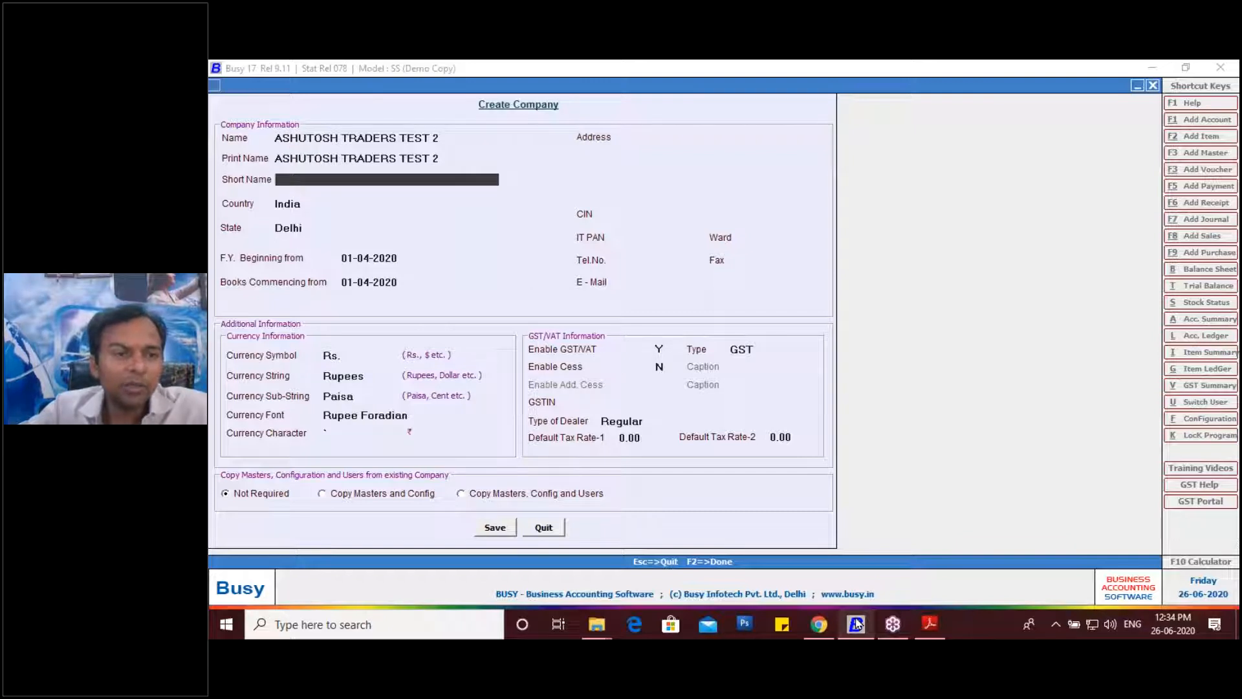
Leave the short name blank, keep India as the country and set the state to Uttar Pradesh
{"action": "key", "text": "Return"}
{"action": "key", "text": "Return"}
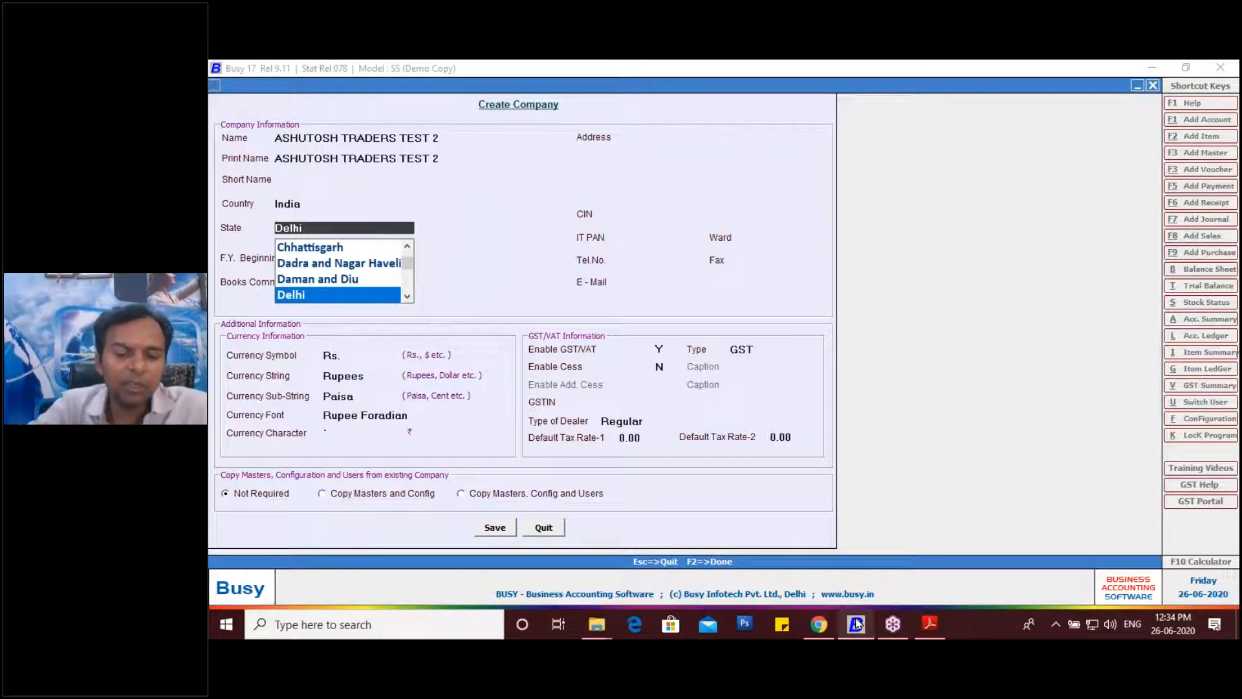
{"action": "type", "text": "U"}
{"action": "key", "text": "Down"}
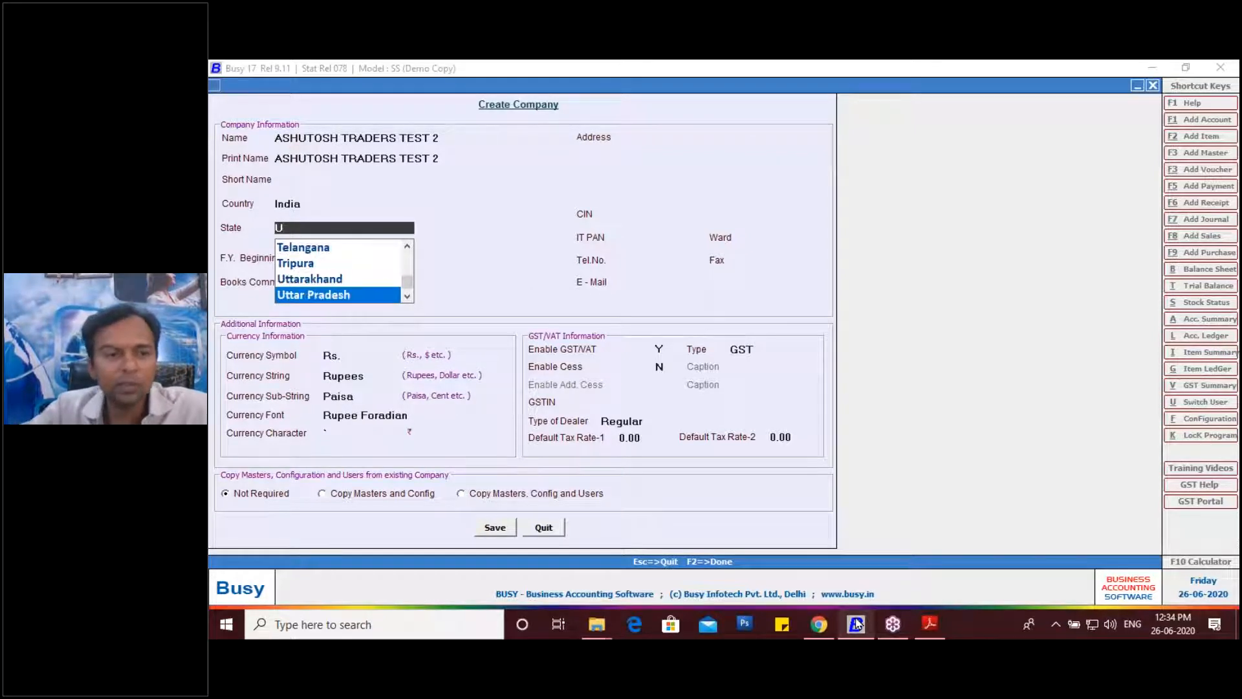
{"action": "key", "text": "Return"}
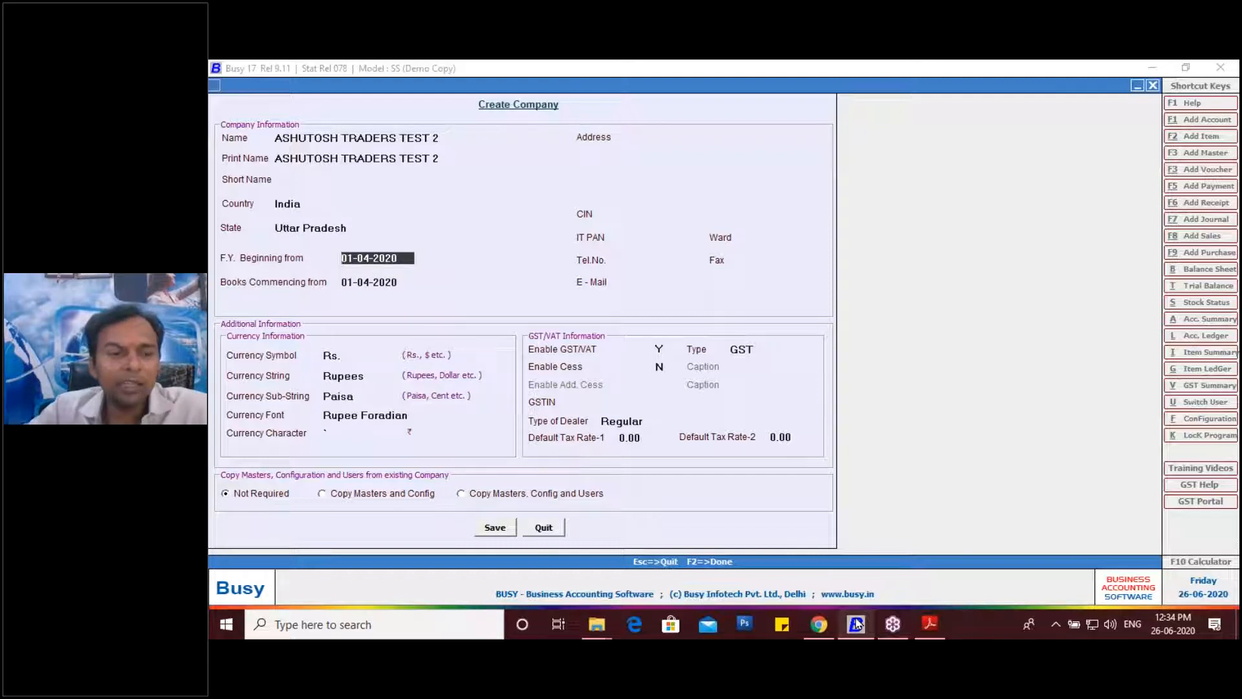
Set the financial year beginning and books commencing dates to 01-04-2019
{"action": "type", "text": "01-04"}
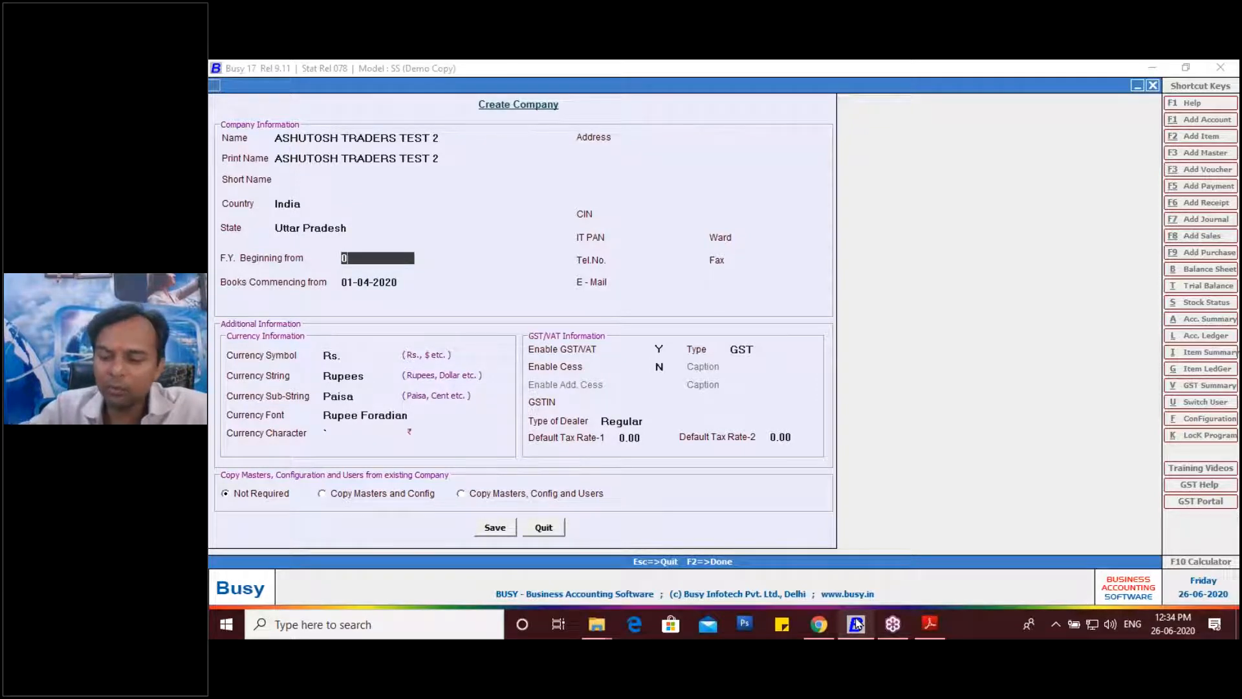
{"action": "type", "text": "-2019"}
{"action": "key", "text": "Return"}
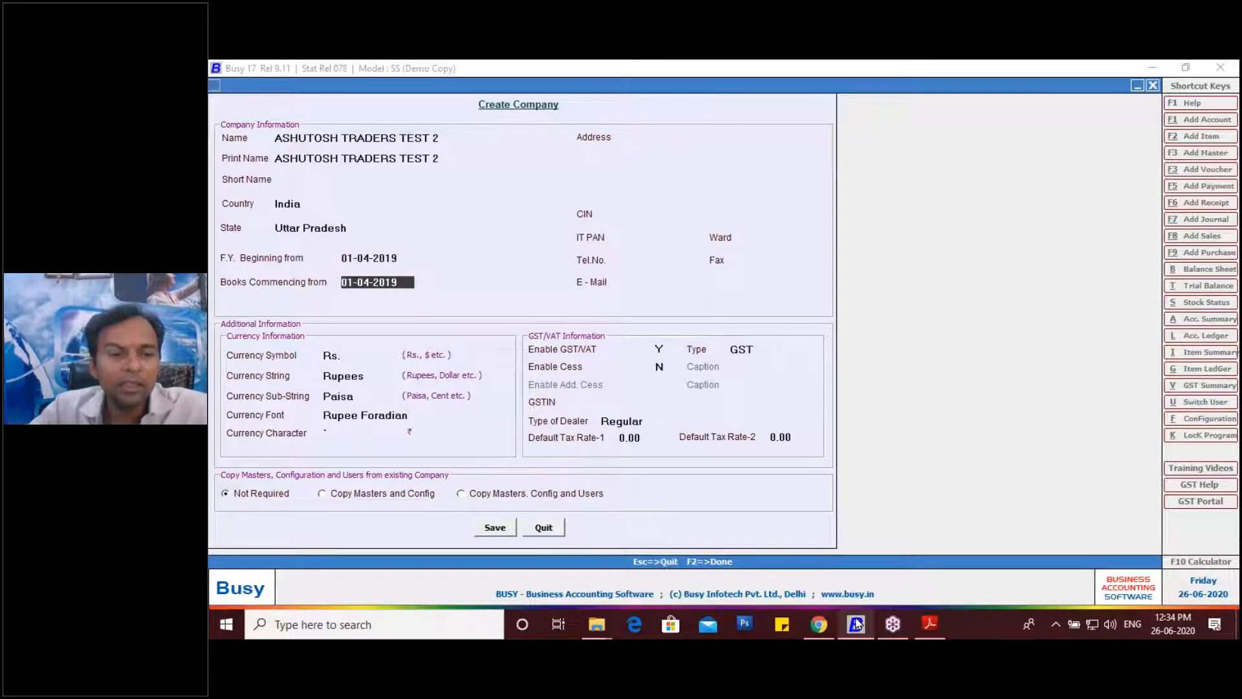
{"action": "key", "text": "Return"}
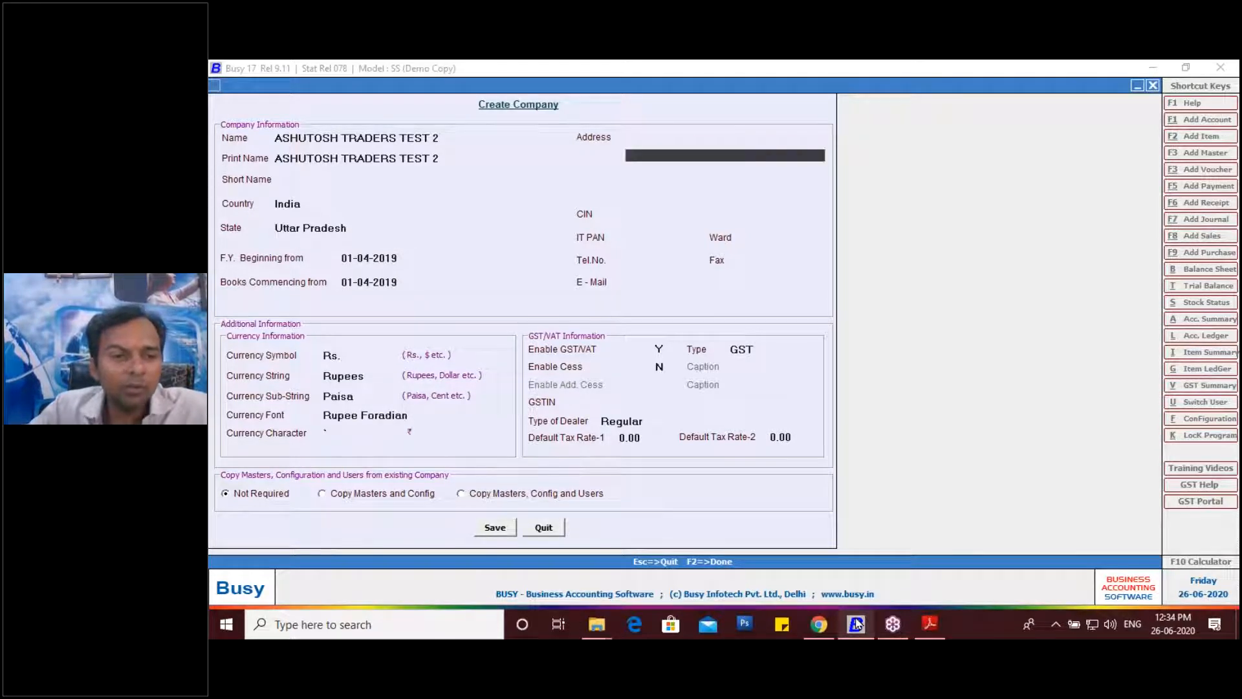
Enter the company's road, town and district on three separate address lines, leaving the CIN blank
{"action": "type", "text": "R"}
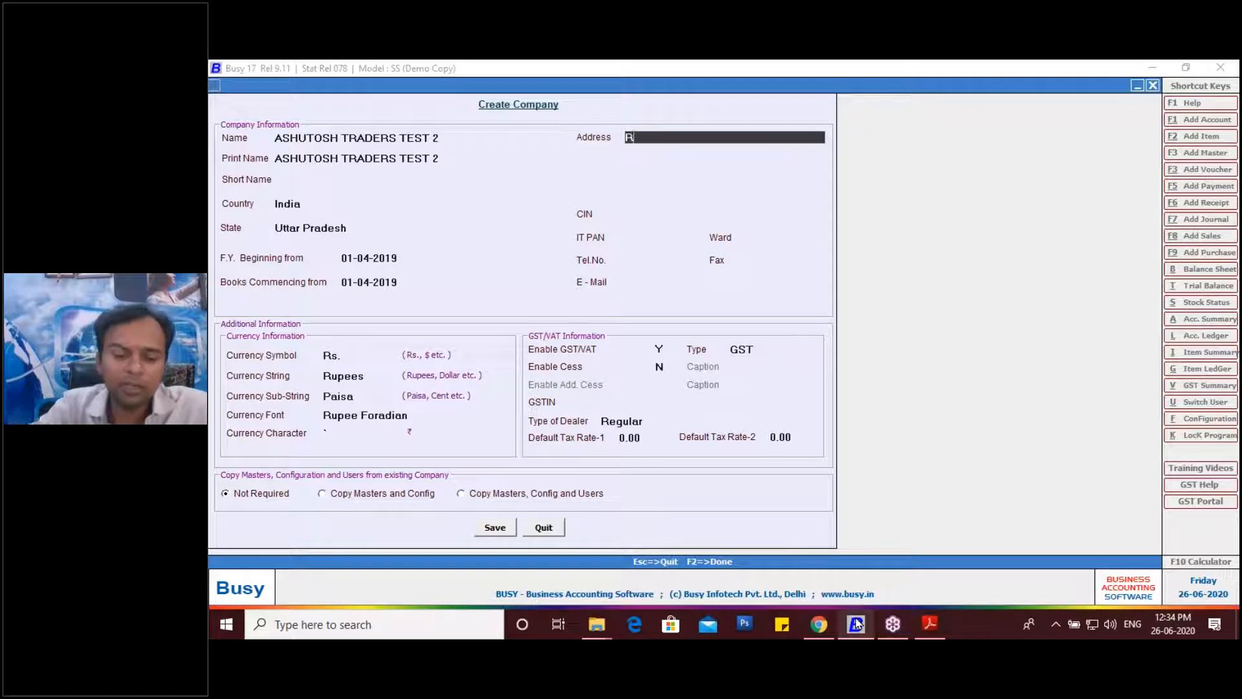
{"action": "type", "text": "AMKOLA"}
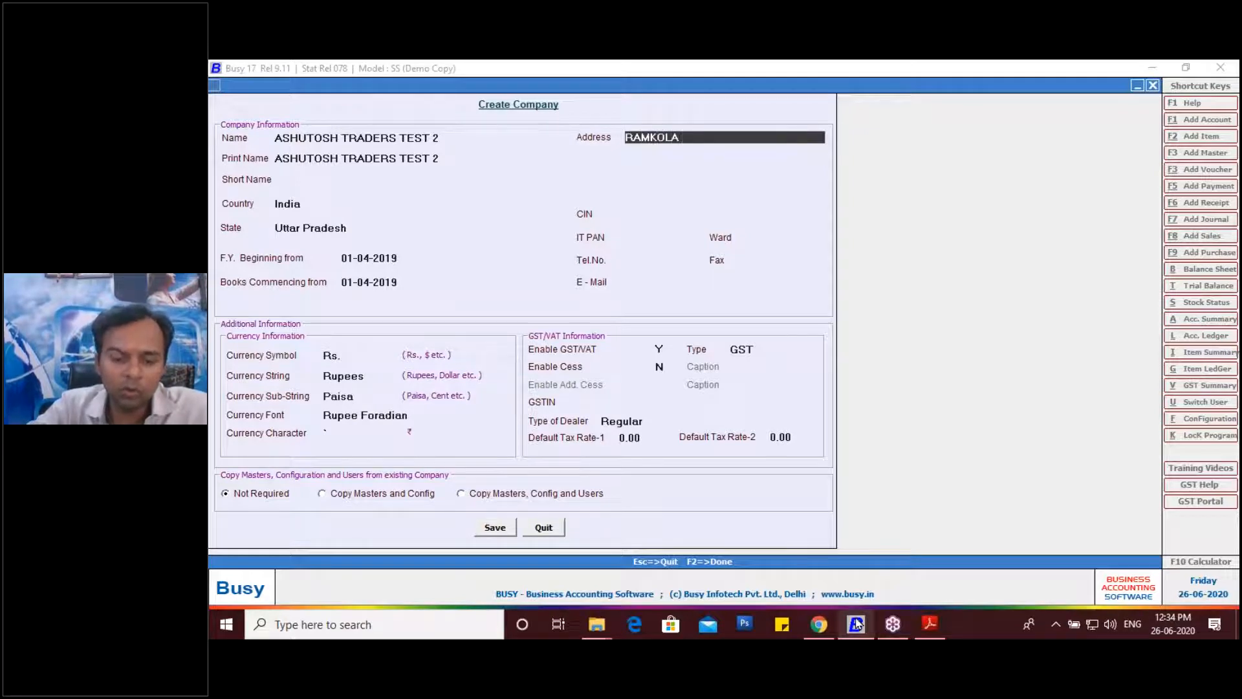
{"action": "type", "text": " ROAD"}
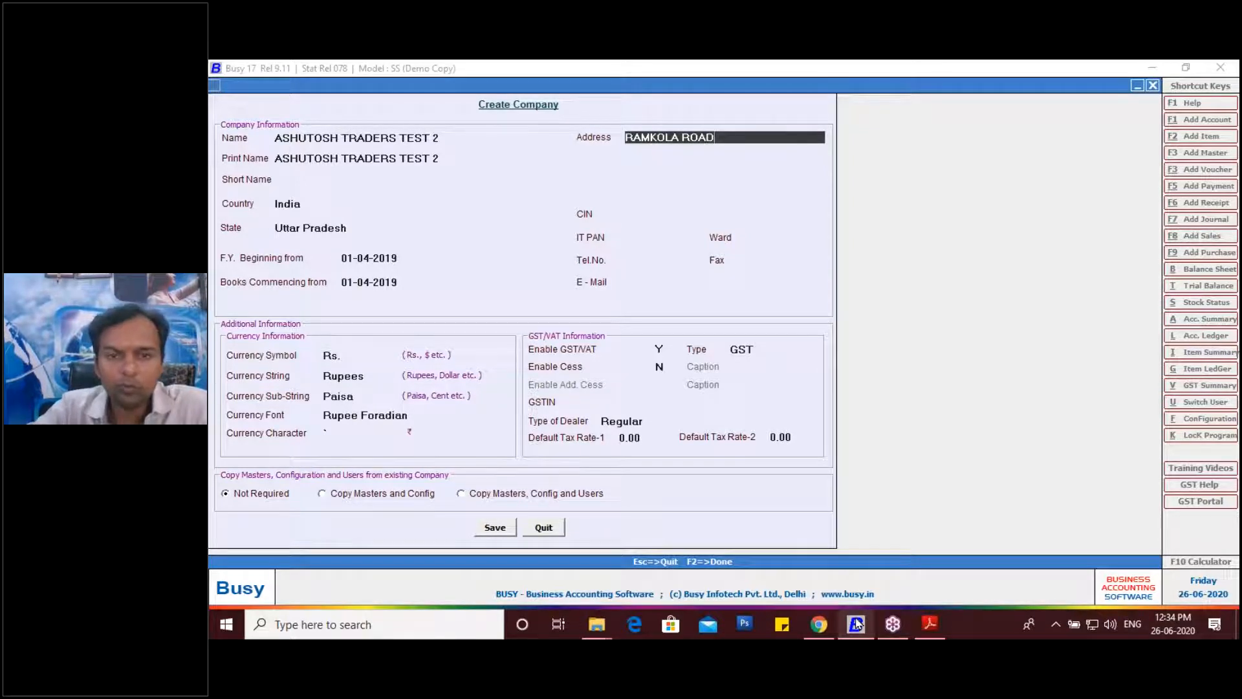
{"action": "key", "text": "Return"}
{"action": "type", "text": "PADRAUNA"}
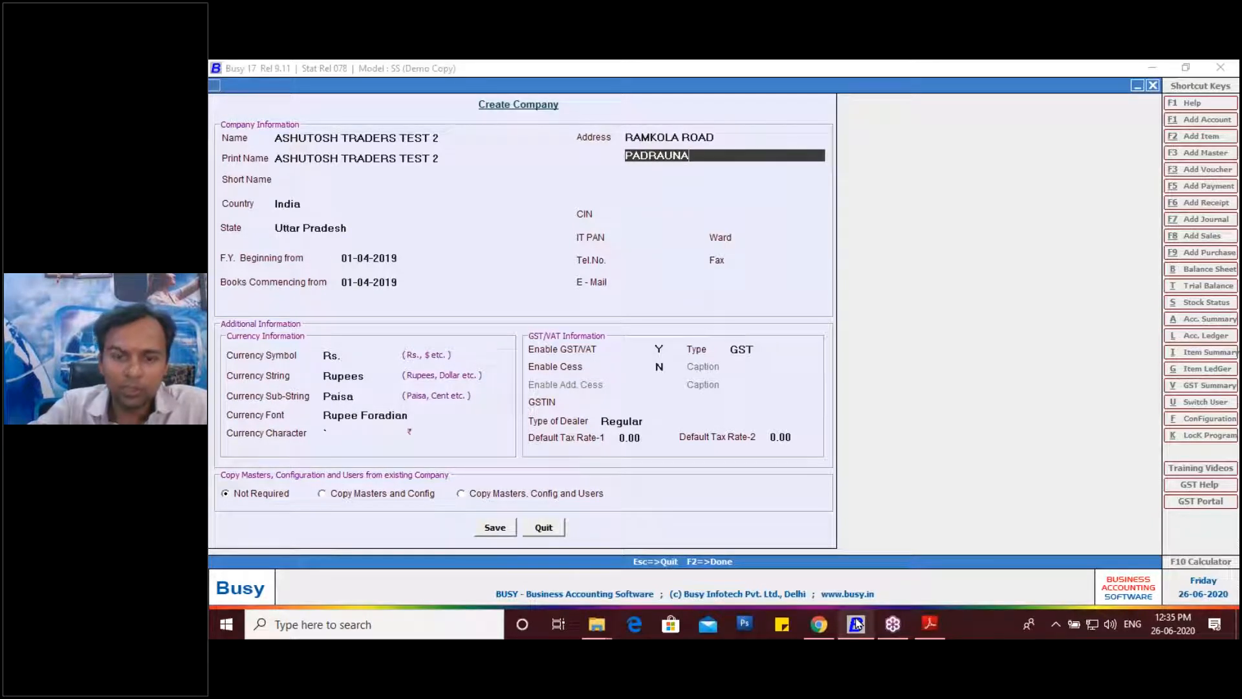
{"action": "key", "text": "Return"}
{"action": "type", "text": "KUSHIN"}
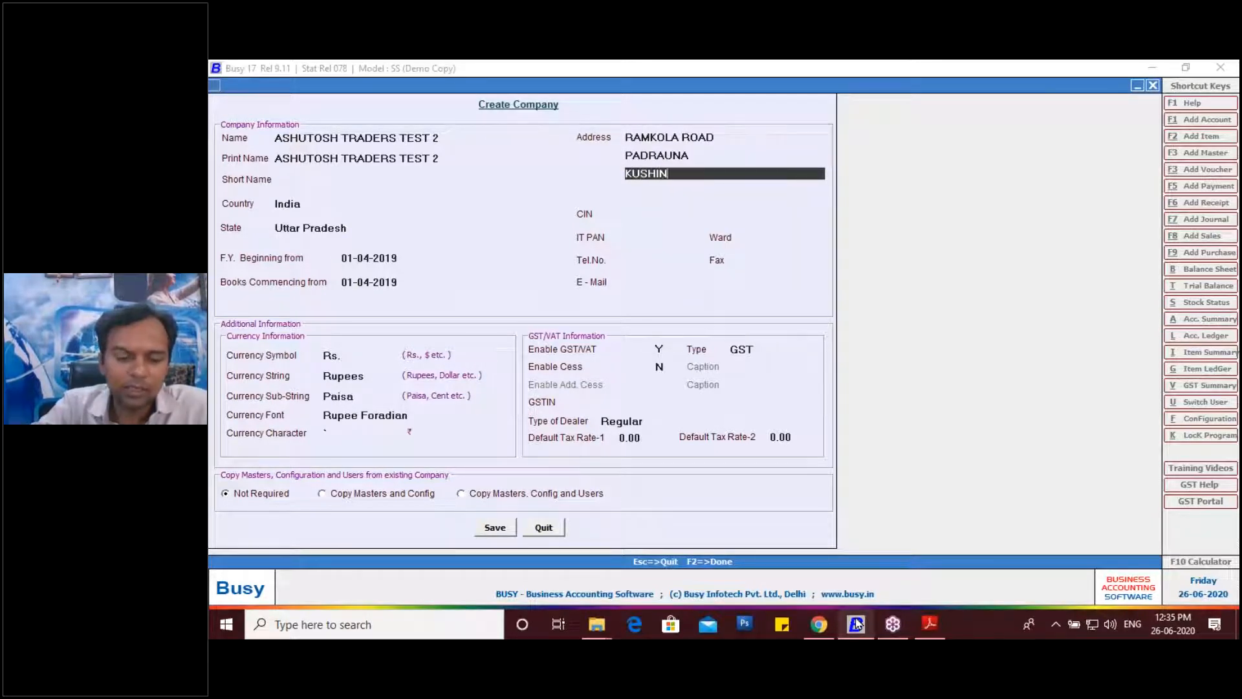
{"action": "type", "text": "AGAR"}
{"action": "key", "text": "Return"}
{"action": "key", "text": "Return"}
{"action": "key", "text": "Return"}
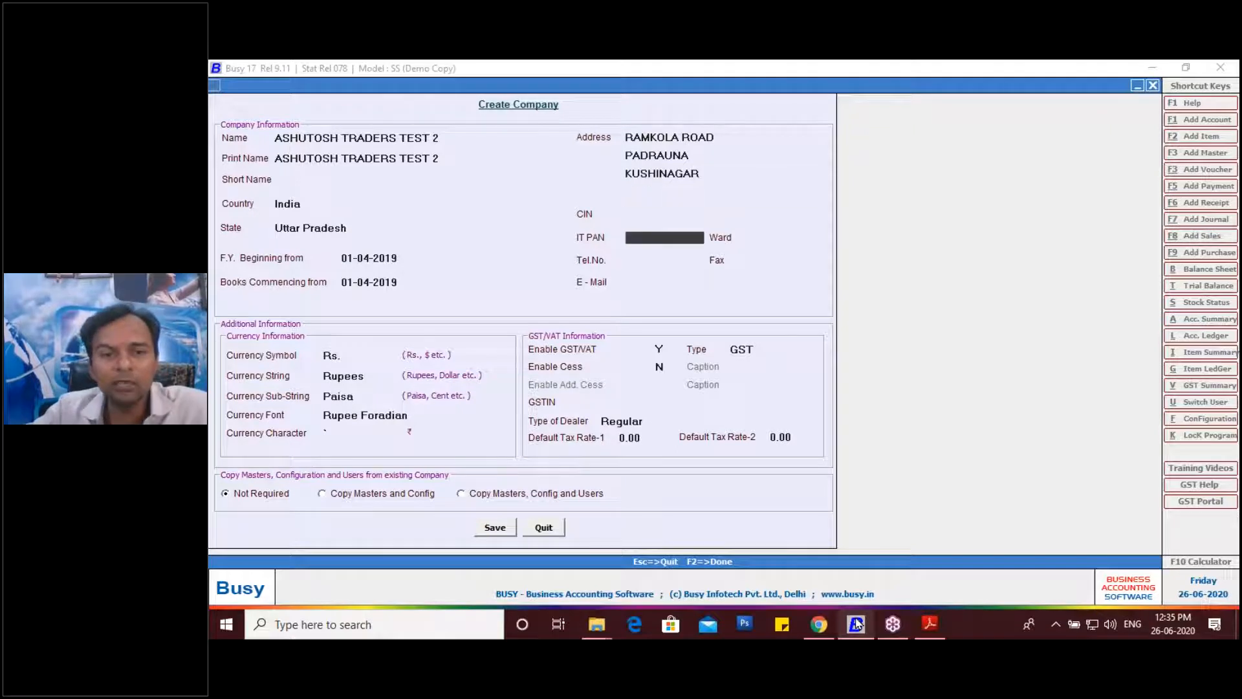
Copy the landmark from the buyer's address on the Adobe Reader invoice and insert it before the road name in Busy's first address line
{"action": "left_click", "coordinate": [930, 622]}
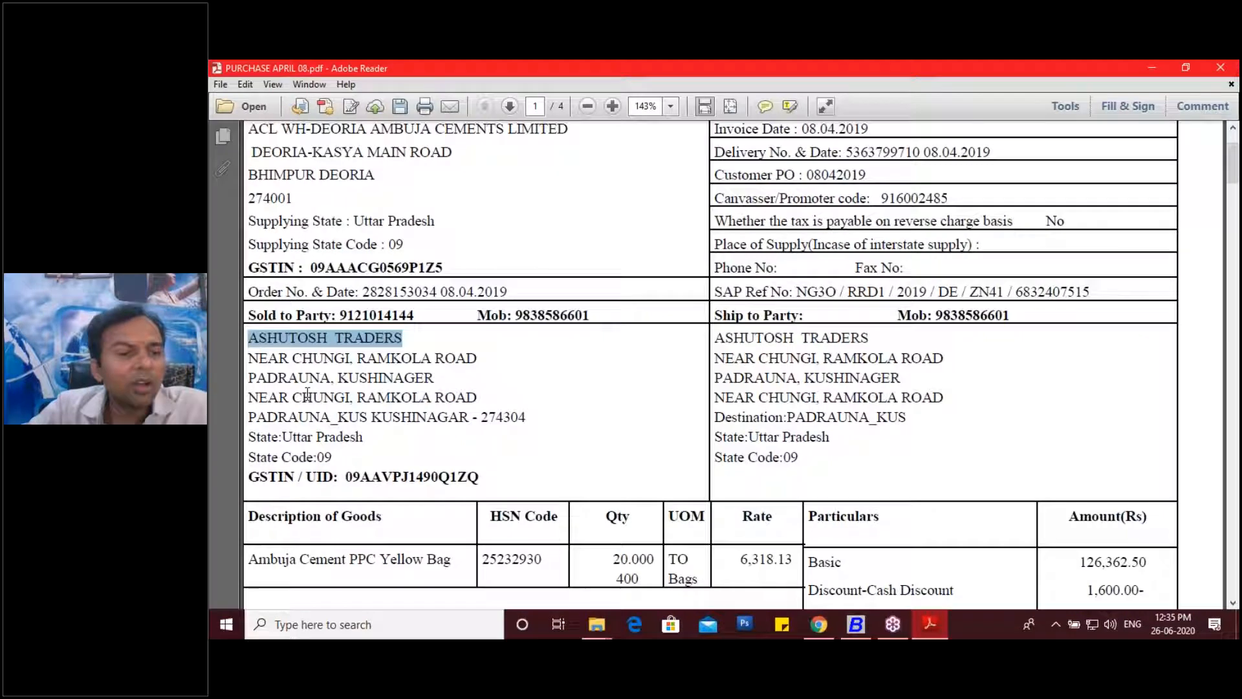
{"action": "left_click_drag", "start_coordinate": [247, 358], "coordinate": [353, 356]}
{"action": "key", "text": "ctrl+c"}
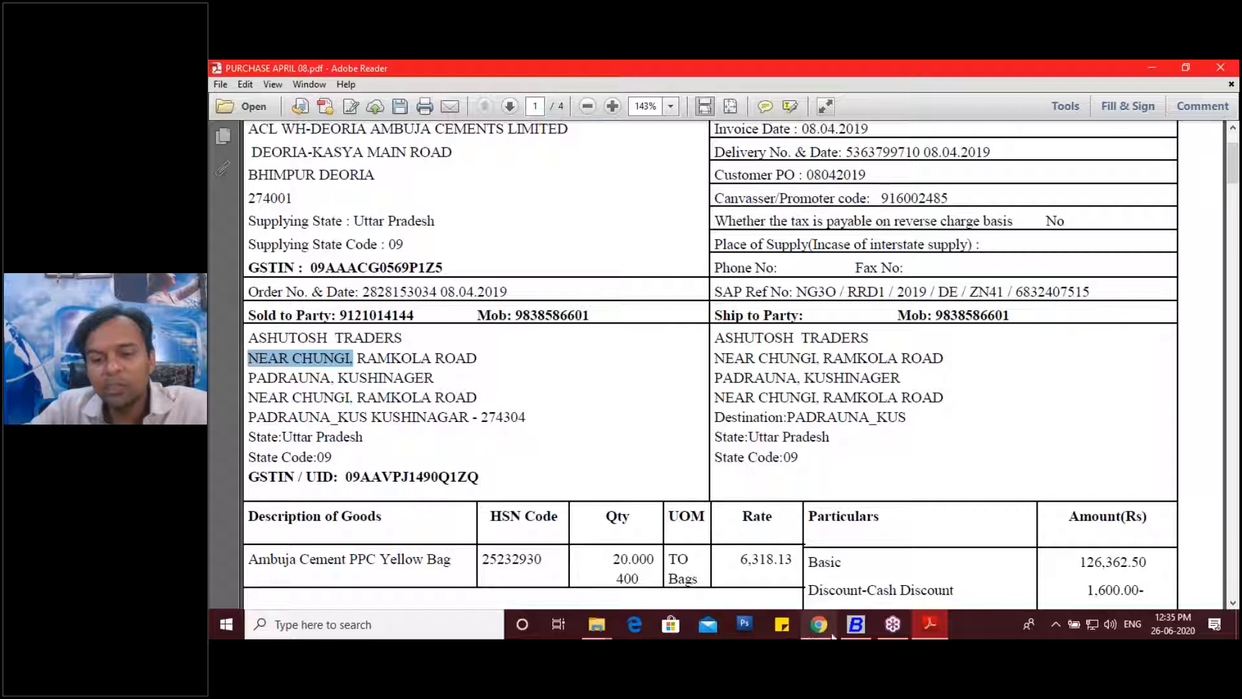
{"action": "left_click", "coordinate": [855, 624]}
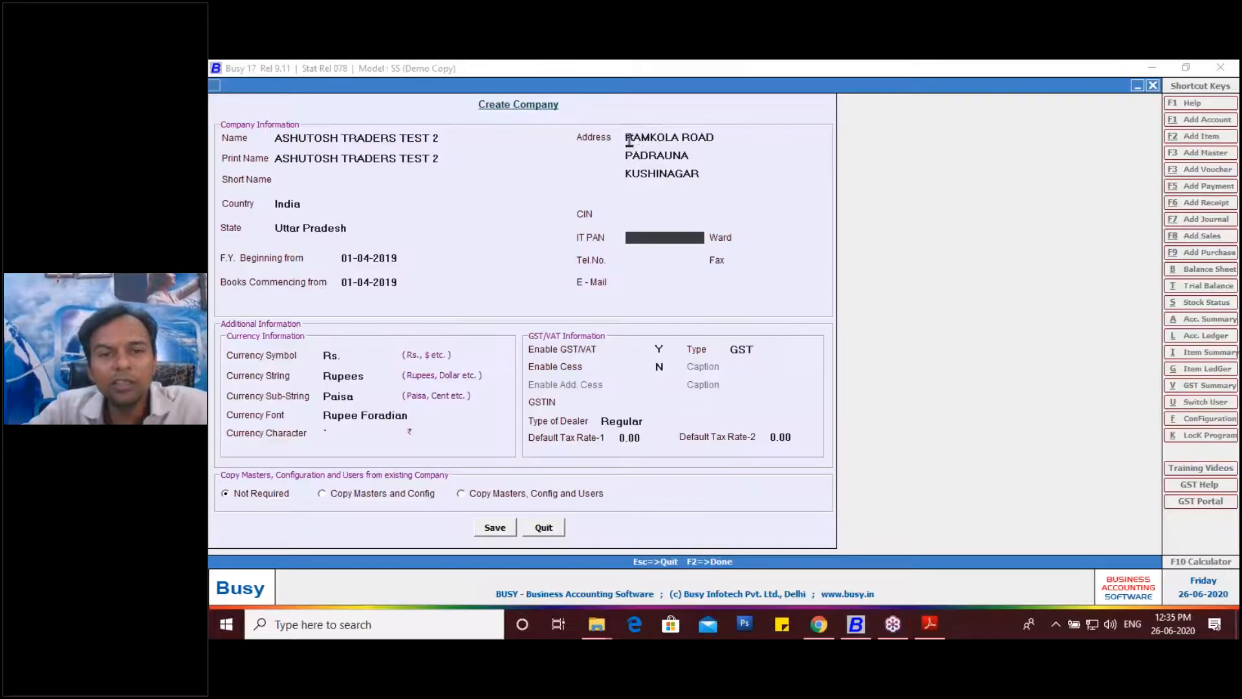
{"action": "key", "text": "ctrl+v"}
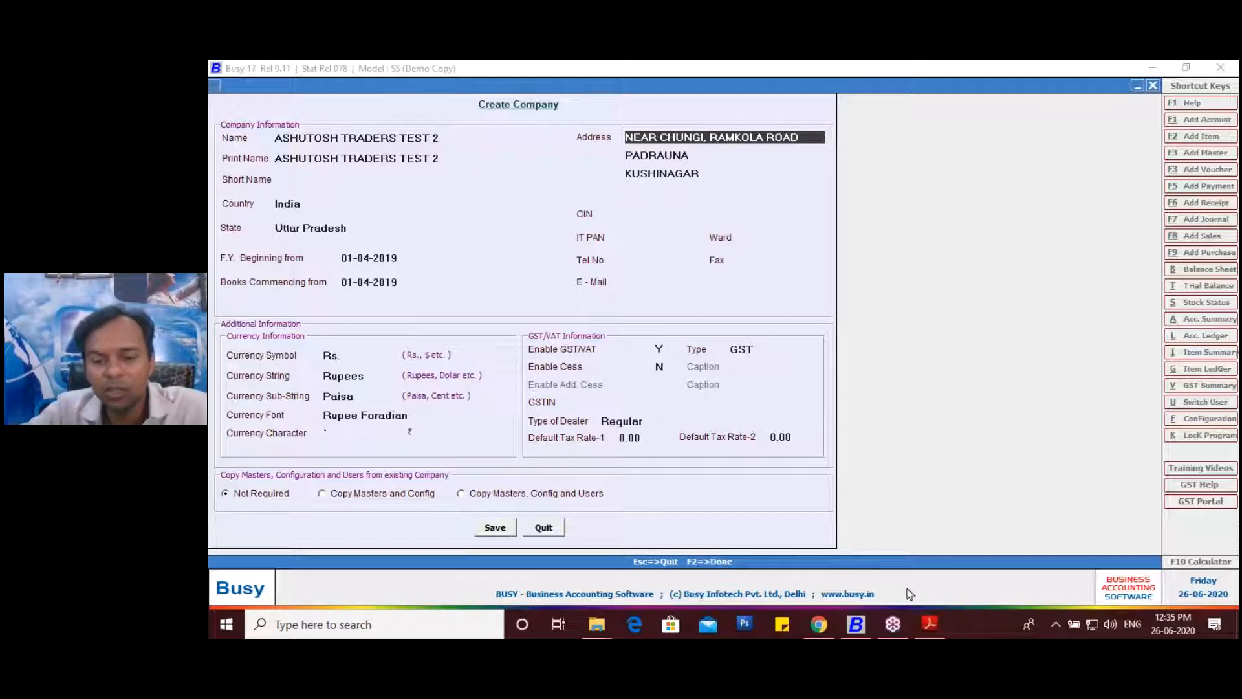
{"action": "left_click", "coordinate": [928, 624]}
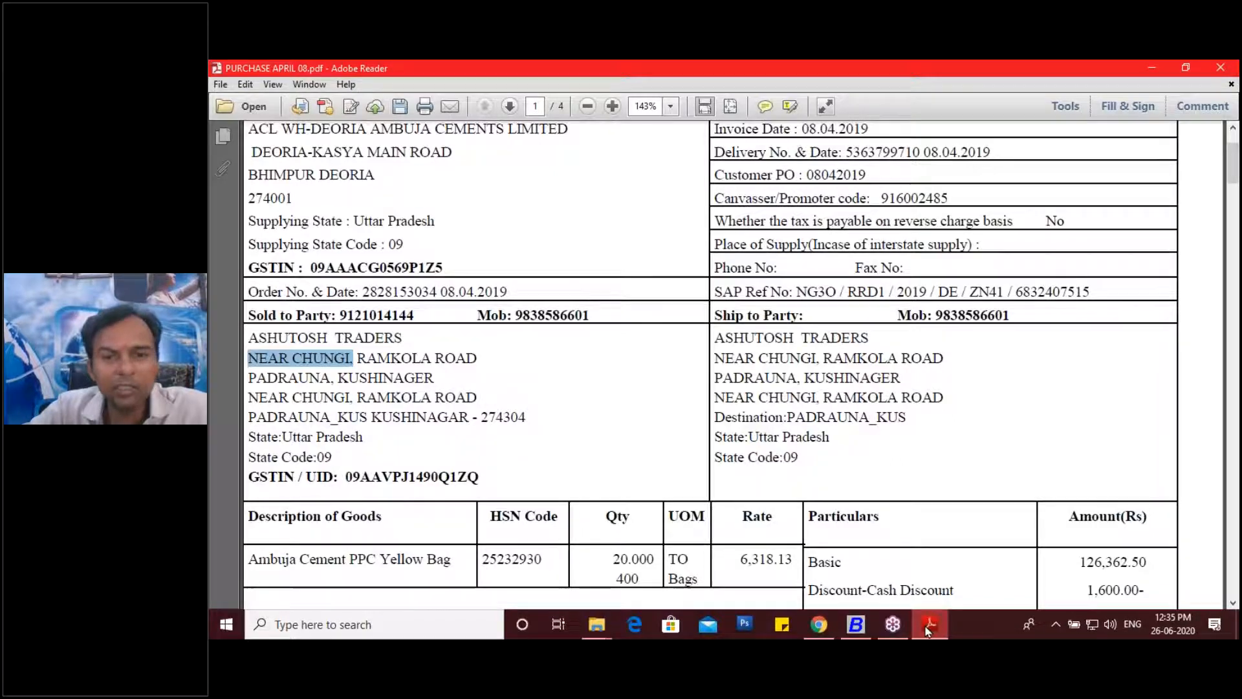
{"action": "left_click", "coordinate": [928, 627]}
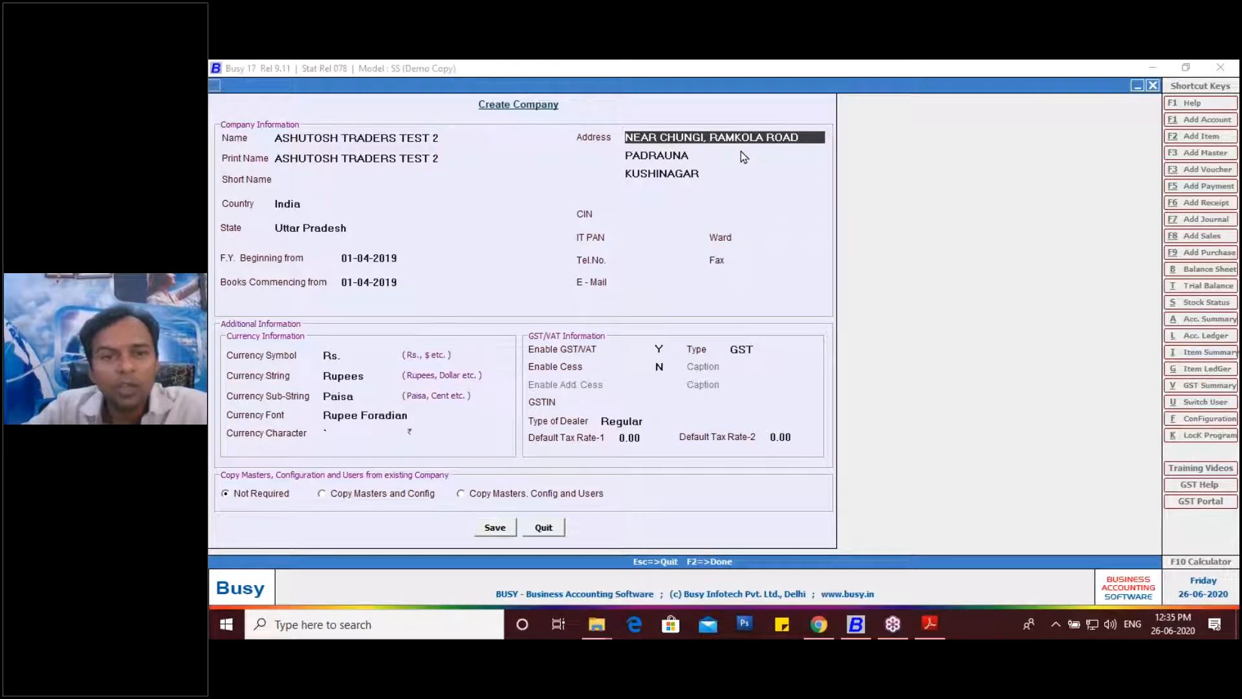
Accept the remaining address lines and skip the CIN to reach the IT PAN field
{"action": "left_click", "coordinate": [738, 156]}
{"action": "key", "text": "Return"}
{"action": "key", "text": "Return"}
{"action": "key", "text": "Return"}
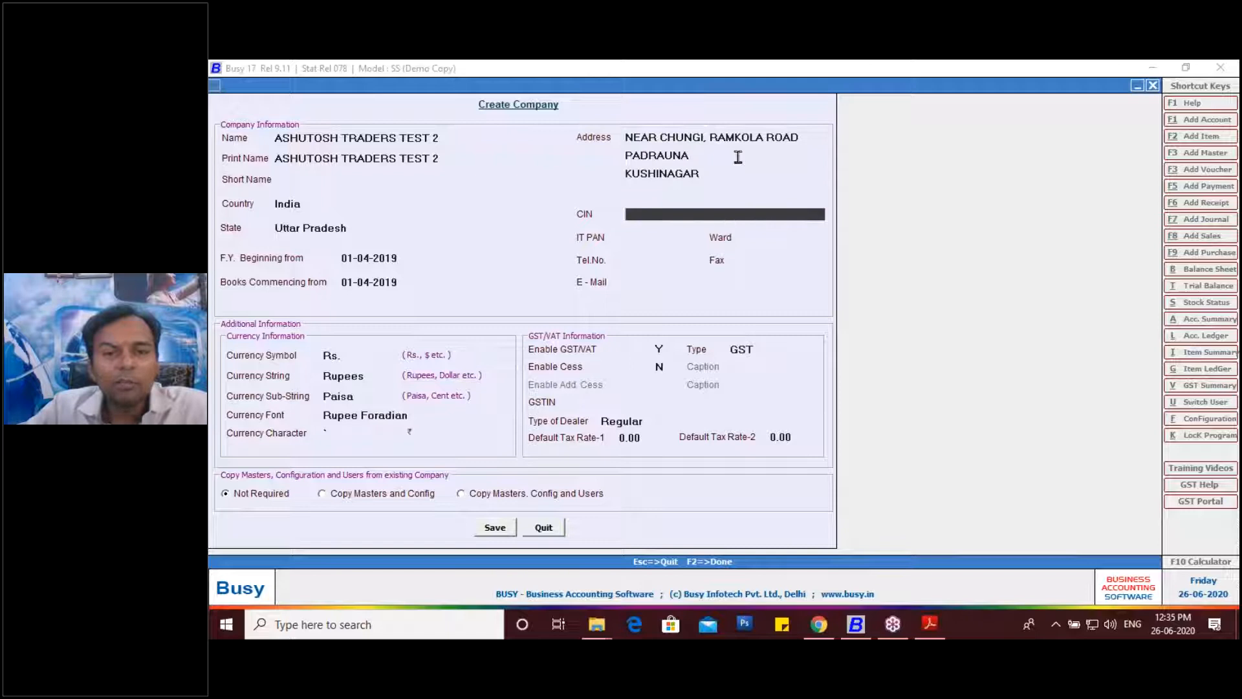
{"action": "key", "text": "Return"}
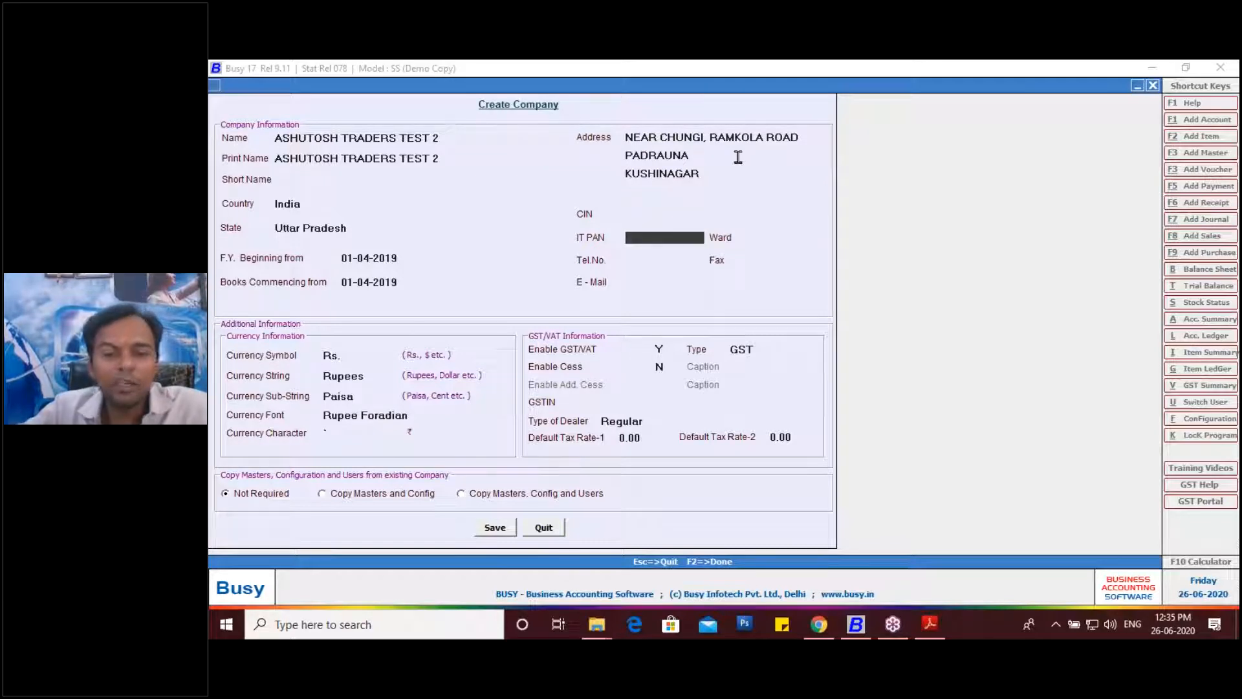
Copy the PAN portion of the buyer's GSTIN from the Adobe Reader invoice into the company's IT PAN field in Busy
{"action": "left_click", "coordinate": [930, 625]}
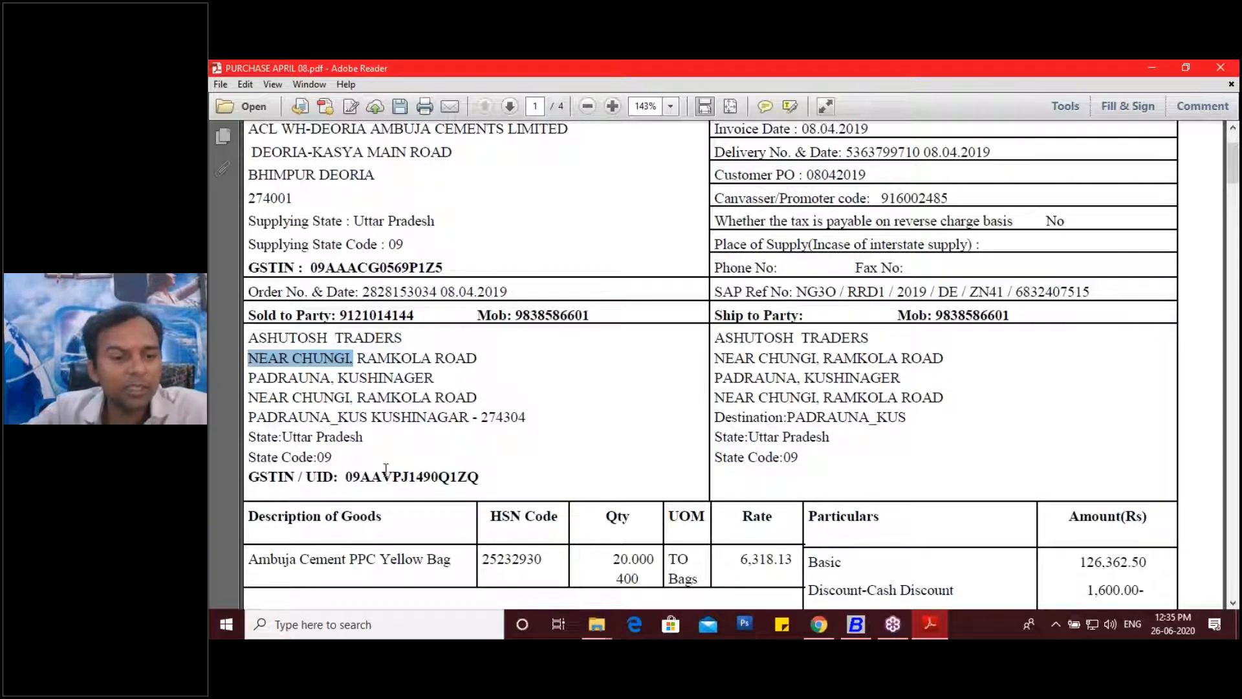
{"action": "left_click_drag", "start_coordinate": [365, 476], "coordinate": [445, 484]}
{"action": "right_click", "coordinate": [445, 484]}
{"action": "left_click", "coordinate": [456, 491]}
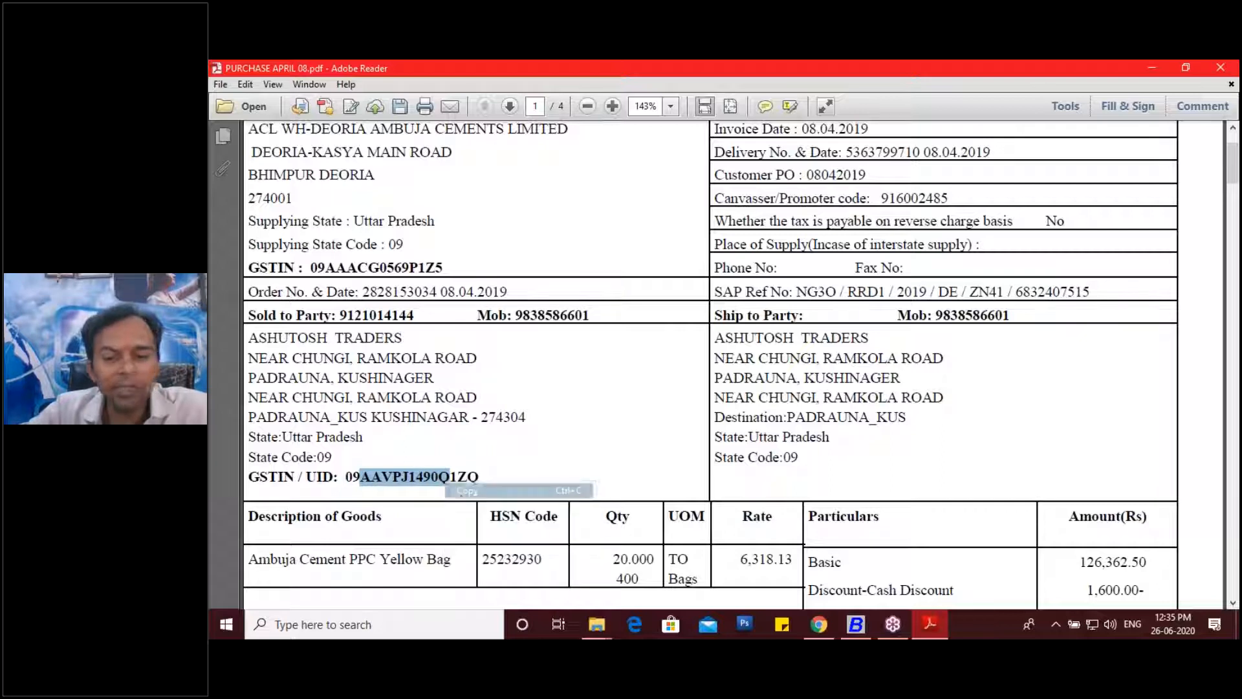
{"action": "left_click", "coordinate": [854, 625]}
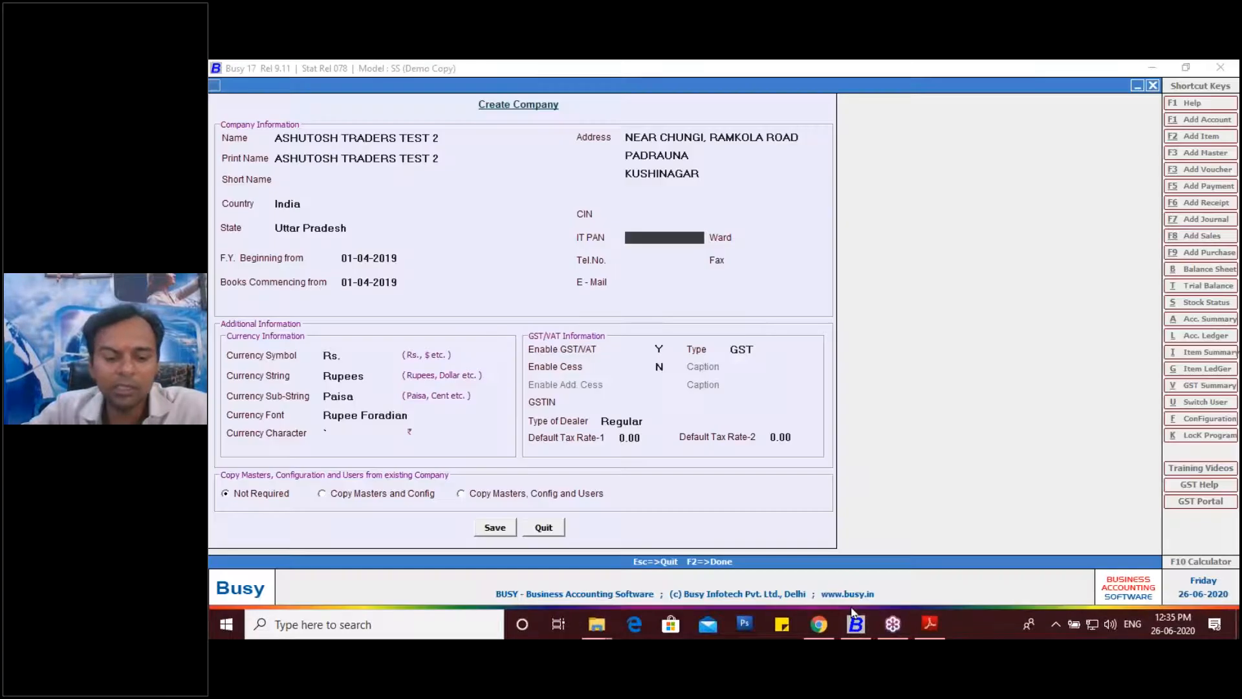
{"action": "key", "text": "ctrl+v"}
{"action": "key", "text": "Return"}
{"action": "key", "text": "Return"}
{"action": "key", "text": "Return"}
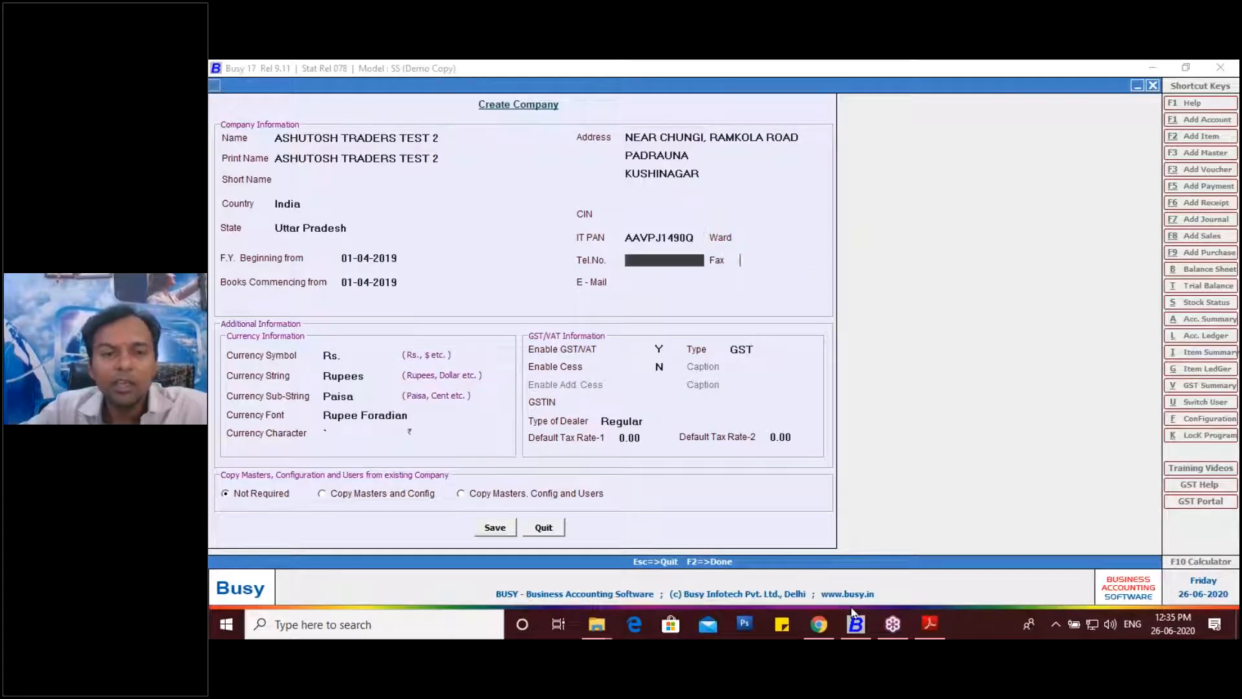
Leave the contact fields blank, accept the default currency and GST settings, and save the new company
{"action": "key", "text": "Return"}
{"action": "key", "text": "Return"}
{"action": "key", "text": "Return"}
{"action": "key", "text": "Return"}
{"action": "key", "text": "Return"}
{"action": "key", "text": "Return"}
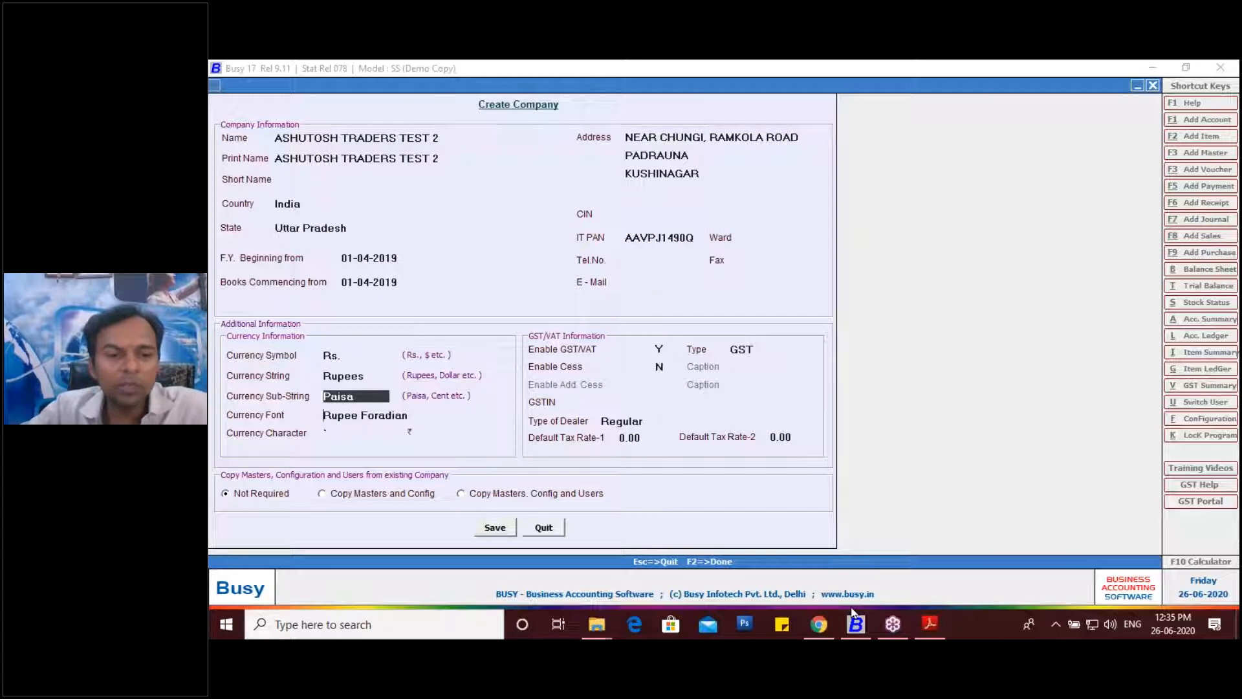
{"action": "key", "text": "Return"}
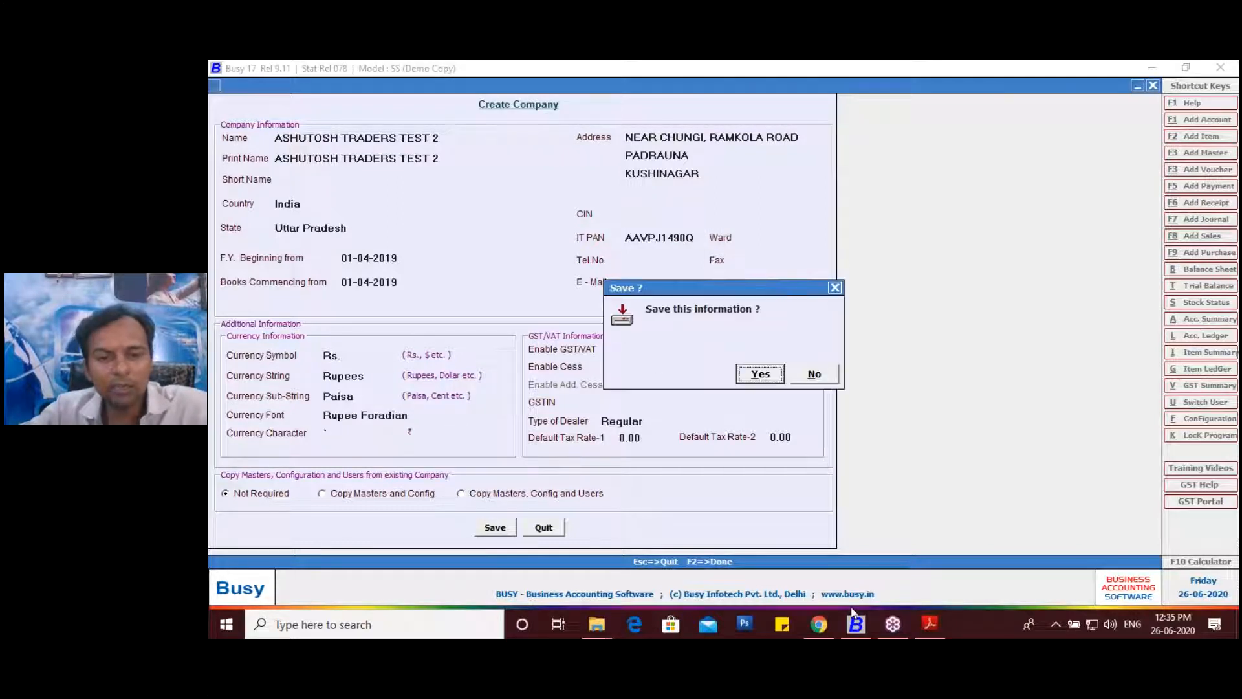
{"action": "key", "text": "Return"}
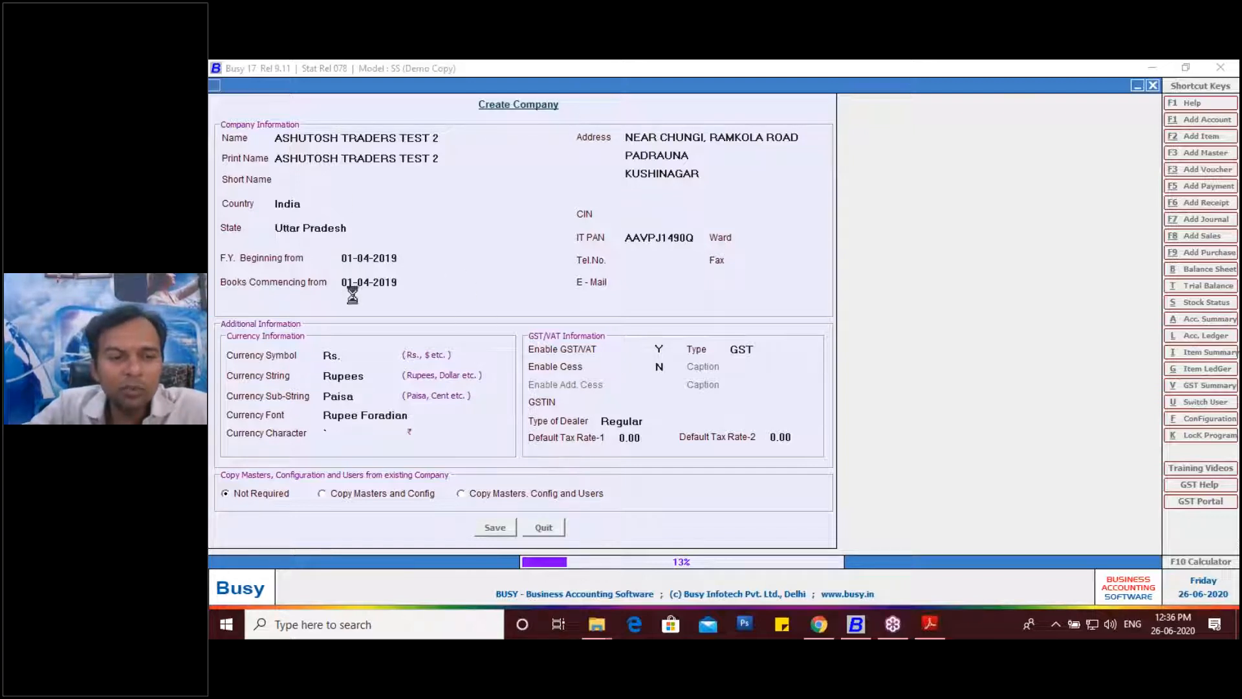
Switch to the purchase invoice in Adobe Reader and examine its goods, discounts, taxes, total value, transport details and terms
{"action": "left_click", "coordinate": [939, 632]}
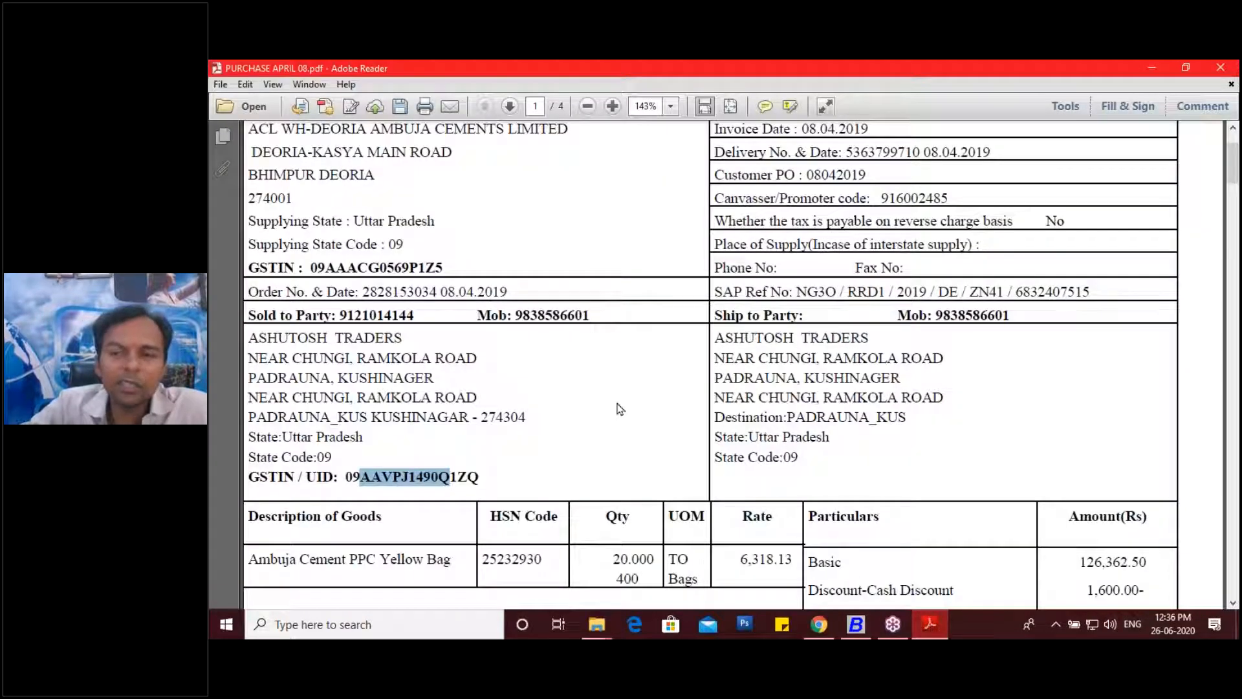
{"action": "scroll", "coordinate": [619, 409], "scroll_direction": "down", "scroll_amount": 10}
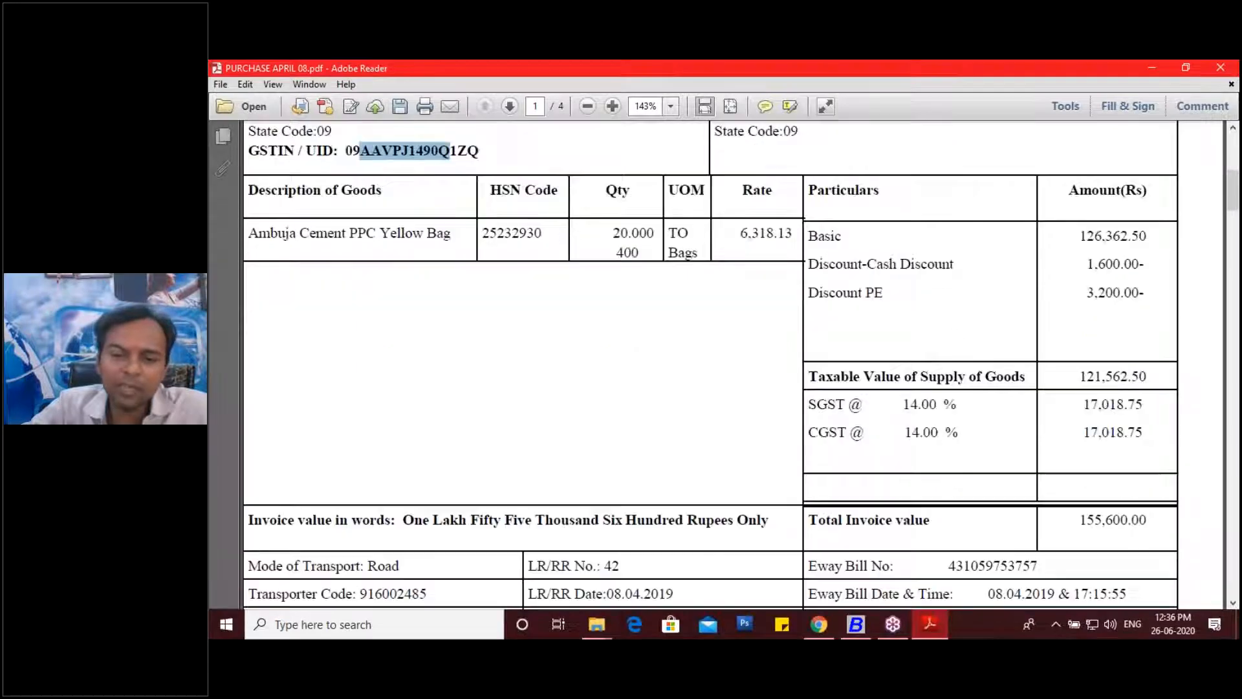
{"action": "scroll", "coordinate": [619, 409], "scroll_direction": "down", "scroll_amount": 8}
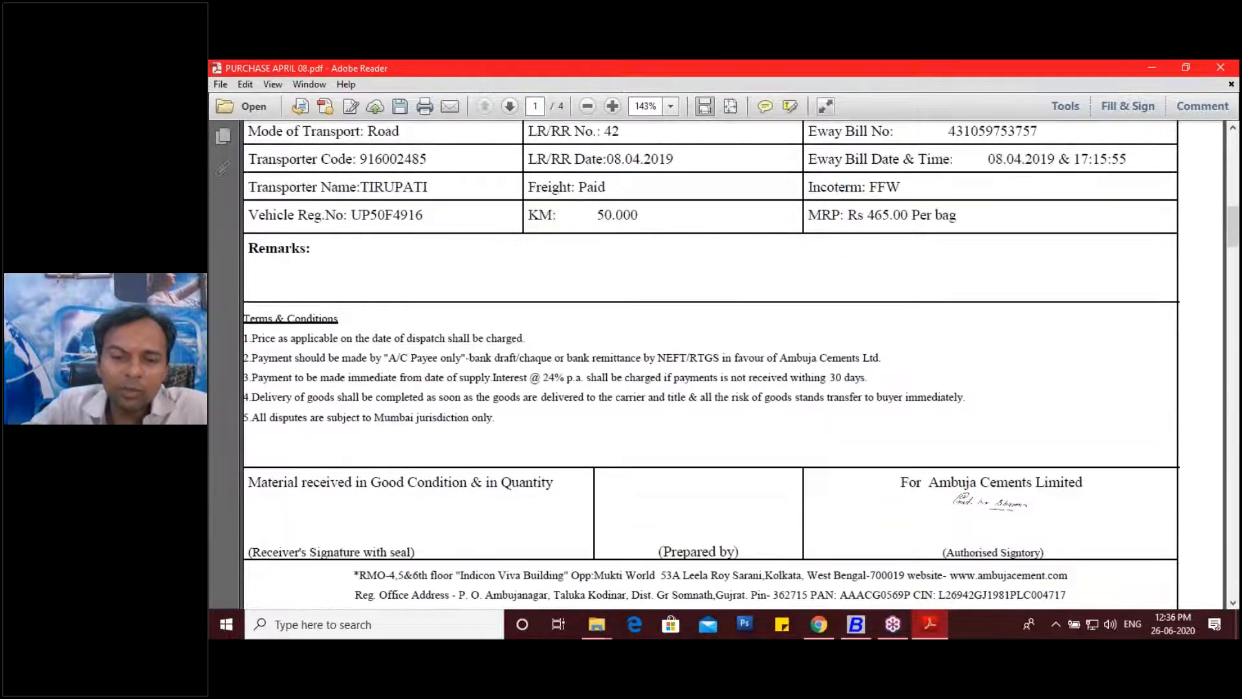
Examine the first two April 8 invoices for their dates, serial number, goods, discounts, taxes and transport details
{"action": "scroll", "coordinate": [620, 408], "scroll_direction": "up", "scroll_amount": 10}
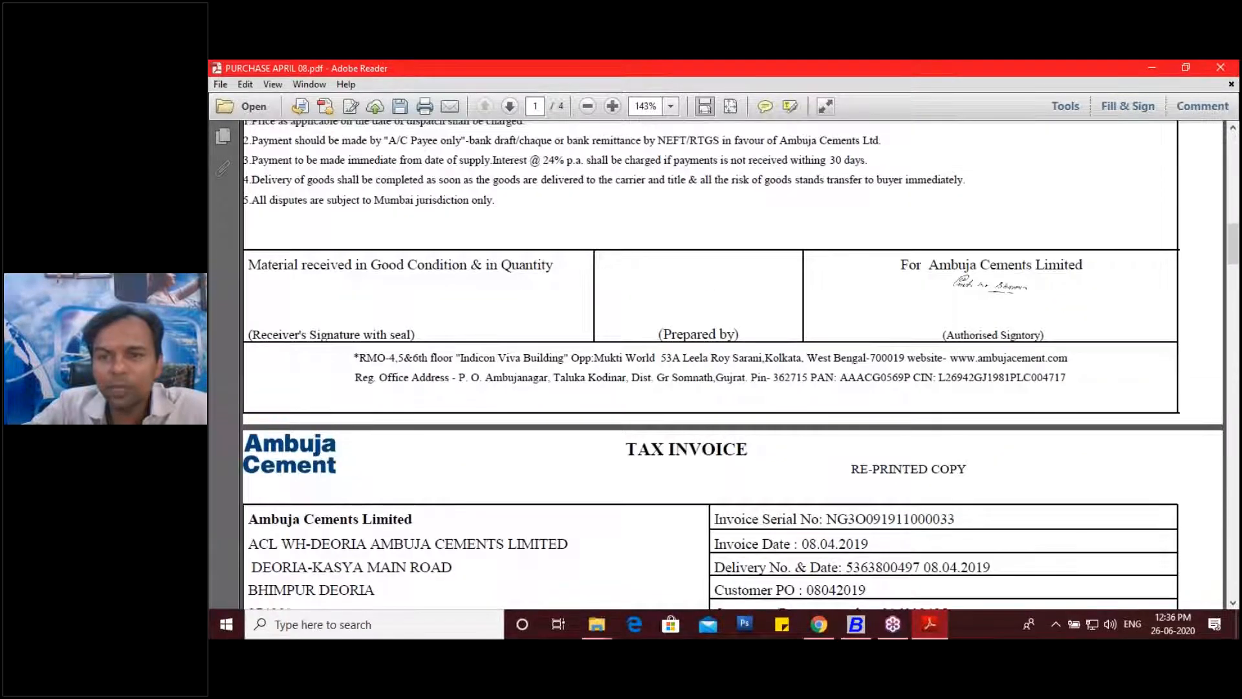
{"action": "scroll", "coordinate": [620, 409], "scroll_direction": "up", "scroll_amount": 3}
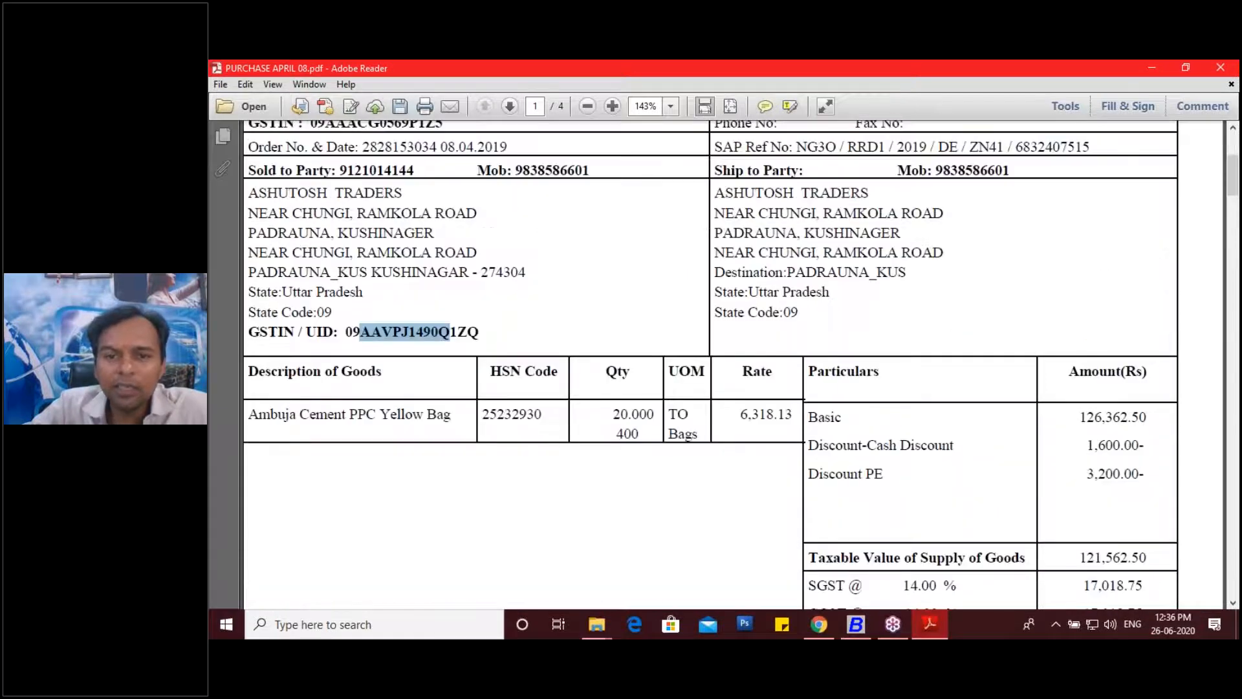
{"action": "scroll", "coordinate": [620, 409], "scroll_direction": "up", "scroll_amount": 7}
{"action": "left_click_drag", "start_coordinate": [801, 237], "coordinate": [868, 237]}
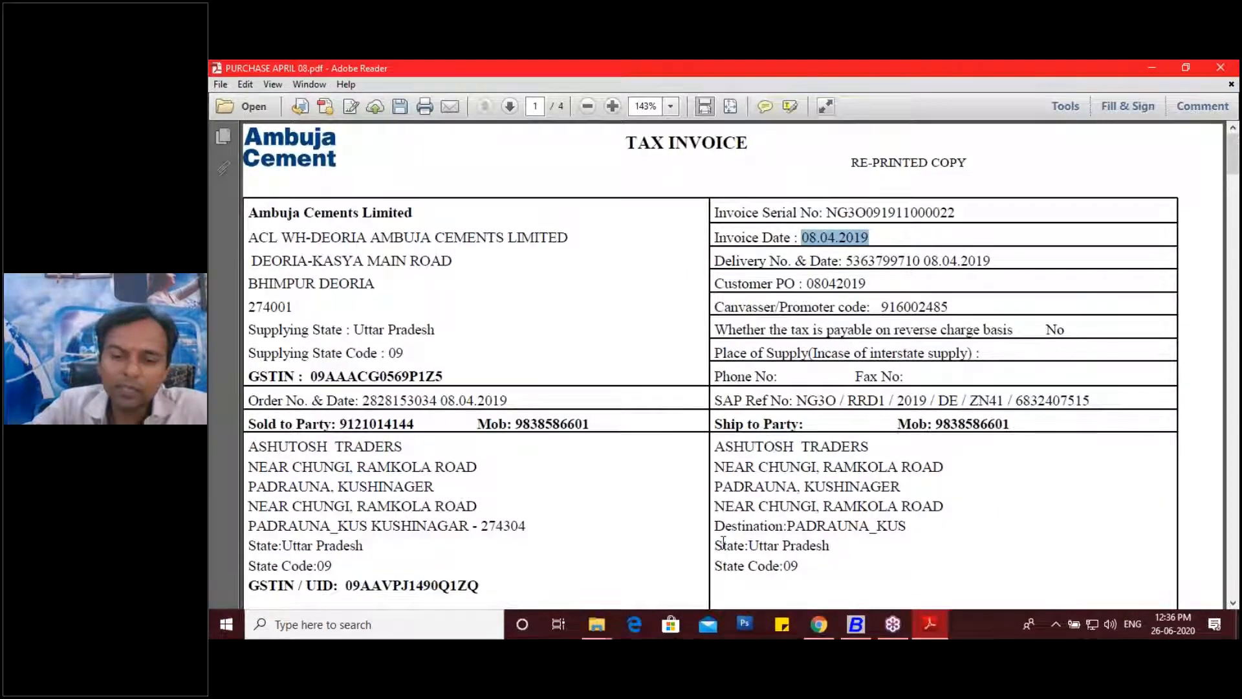
{"action": "scroll", "coordinate": [723, 542], "scroll_direction": "down", "scroll_amount": 15}
{"action": "scroll", "coordinate": [805, 364], "scroll_direction": "down", "scroll_amount": 15}
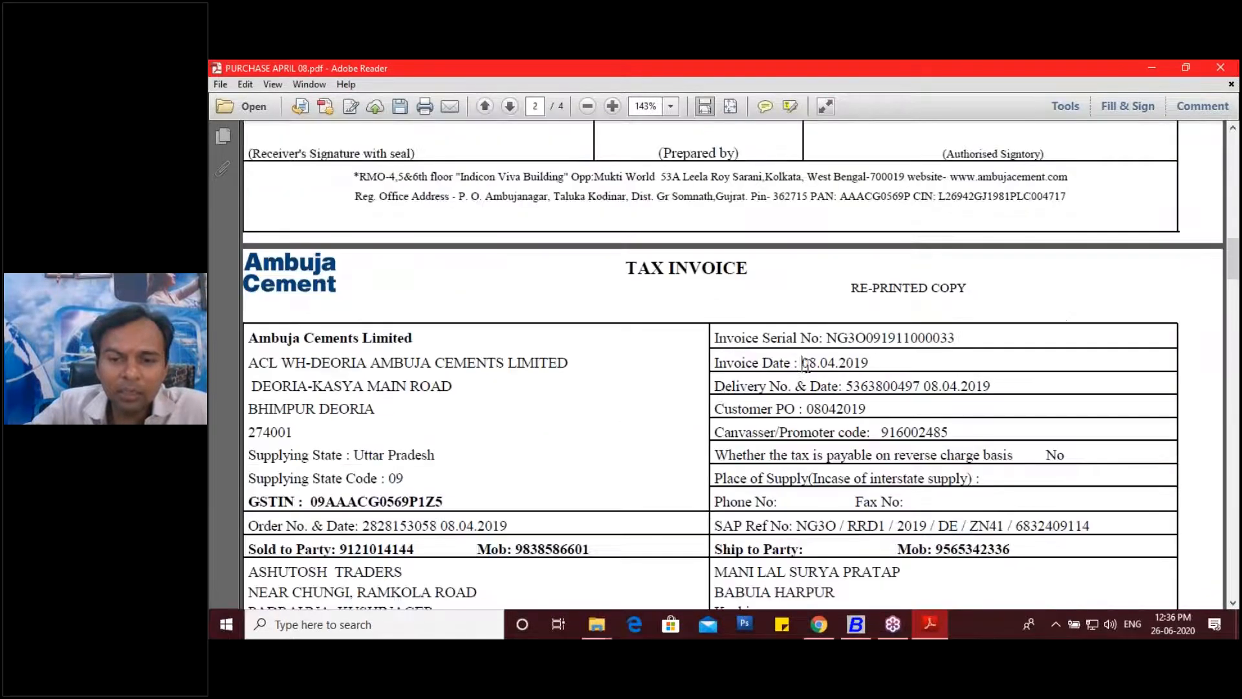
{"action": "left_click_drag", "start_coordinate": [804, 363], "coordinate": [868, 364]}
{"action": "left_click_drag", "start_coordinate": [956, 337], "coordinate": [861, 337]}
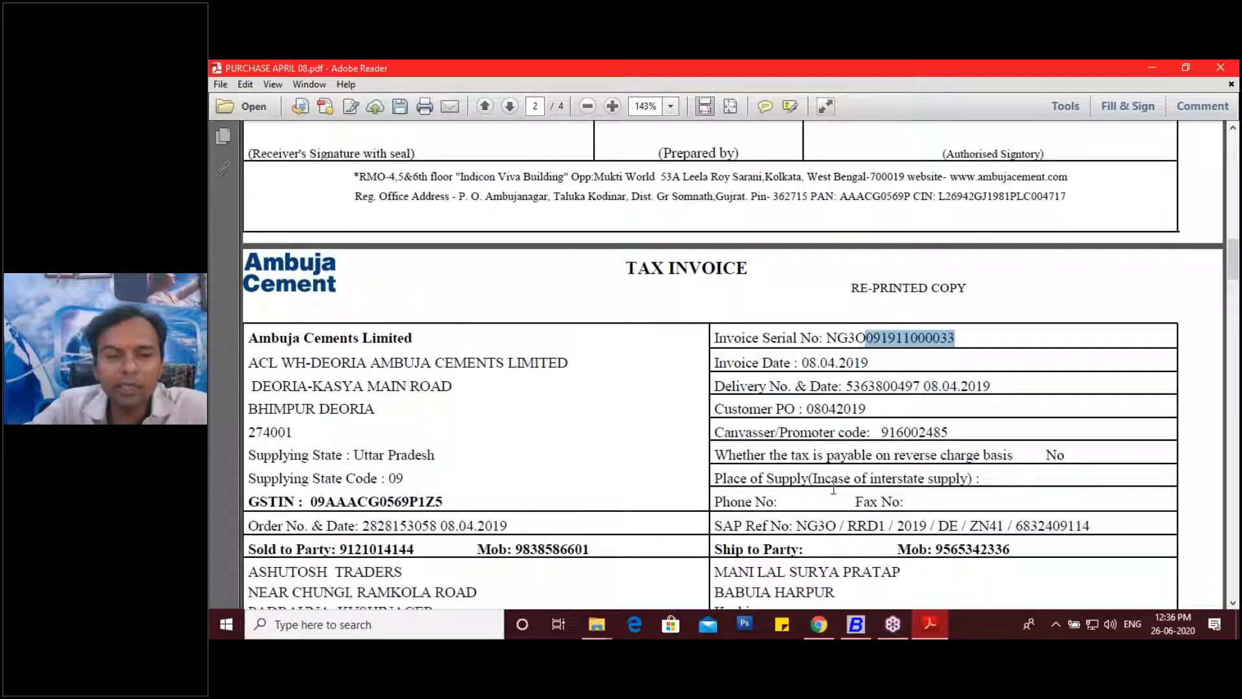
{"action": "scroll", "coordinate": [833, 490], "scroll_direction": "down", "scroll_amount": 10}
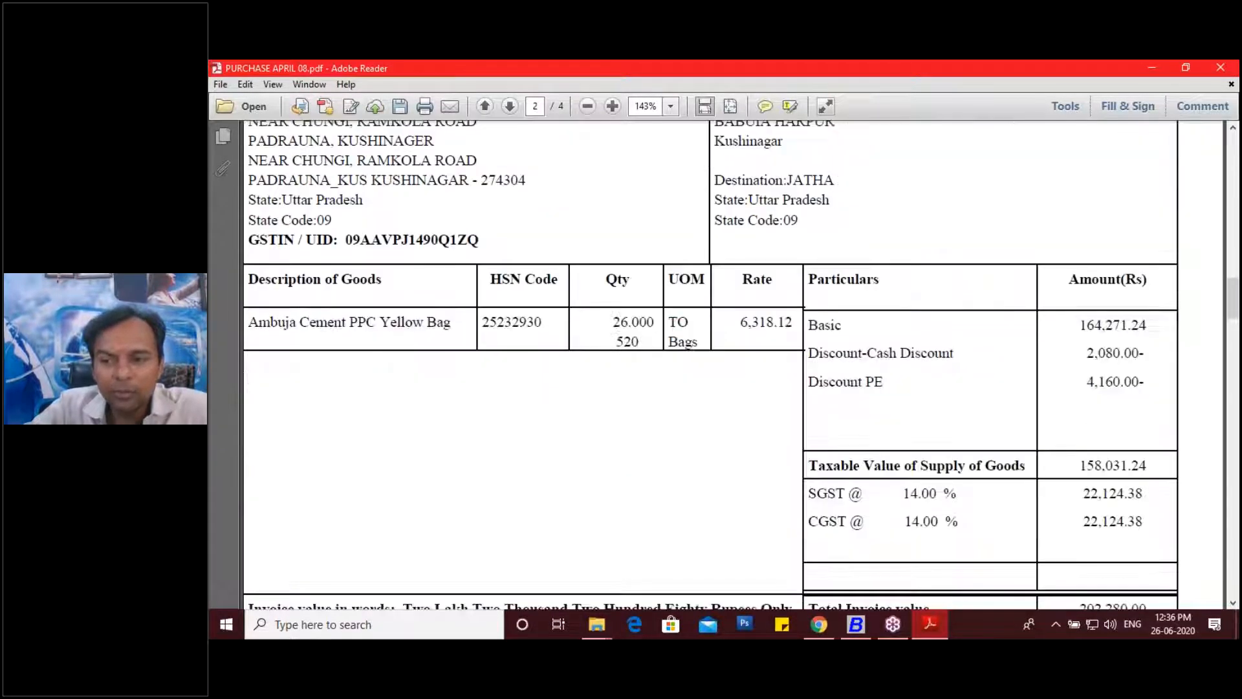
{"action": "scroll", "coordinate": [710, 364], "scroll_direction": "down", "scroll_amount": 10}
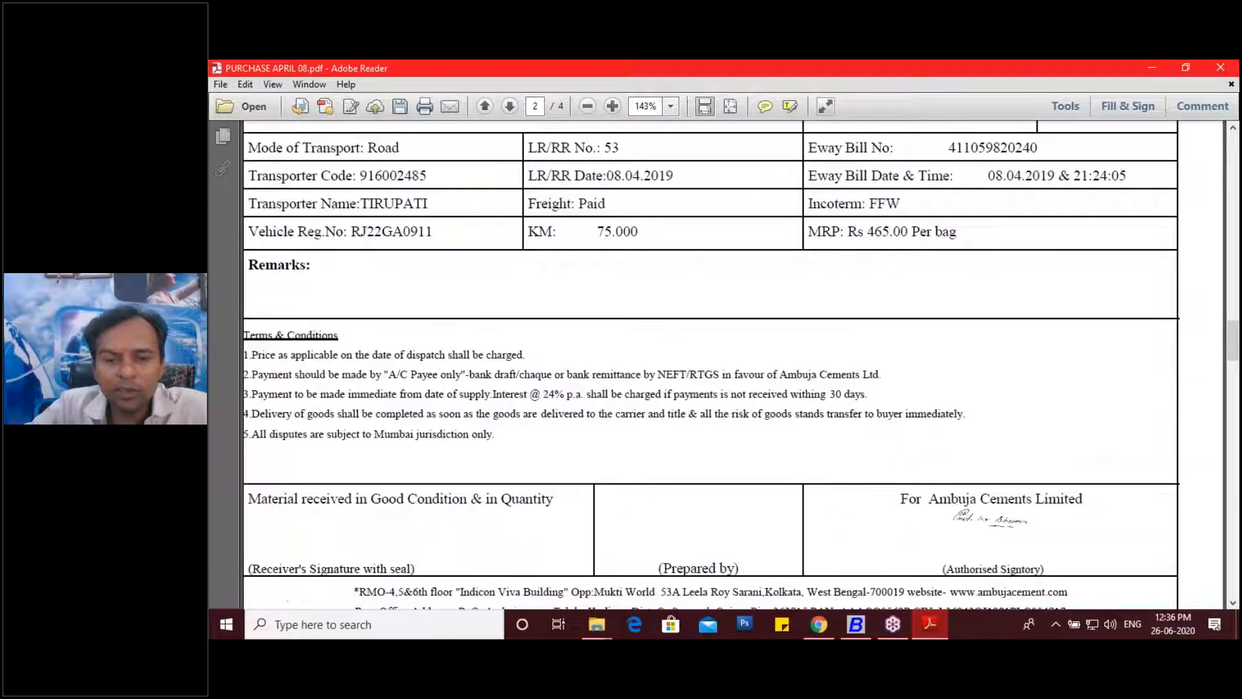
Examine the third and fourth invoices for their serial numbers, dates, ship-to party, quantities, discounts and total value
{"action": "scroll", "coordinate": [731, 362], "scroll_direction": "down", "scroll_amount": 5}
{"action": "left_click_drag", "start_coordinate": [799, 307], "coordinate": [955, 283]}
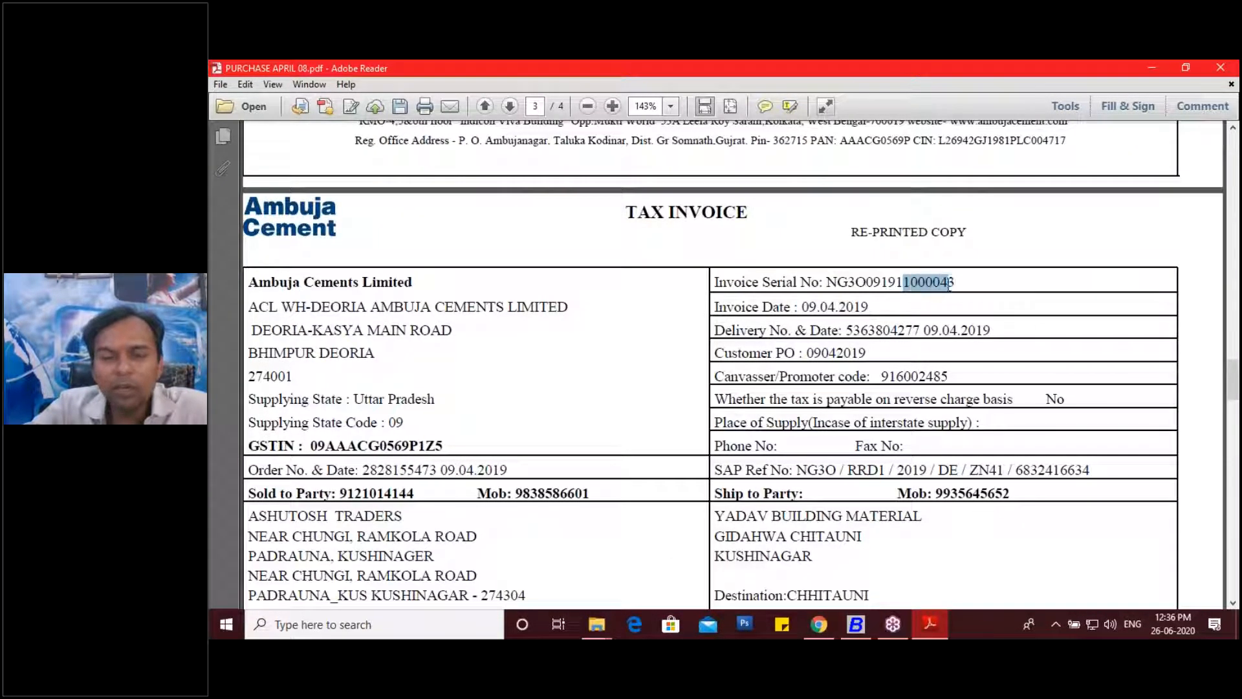
{"action": "left_click", "coordinate": [890, 355]}
{"action": "scroll", "coordinate": [890, 355], "scroll_direction": "down", "scroll_amount": 5}
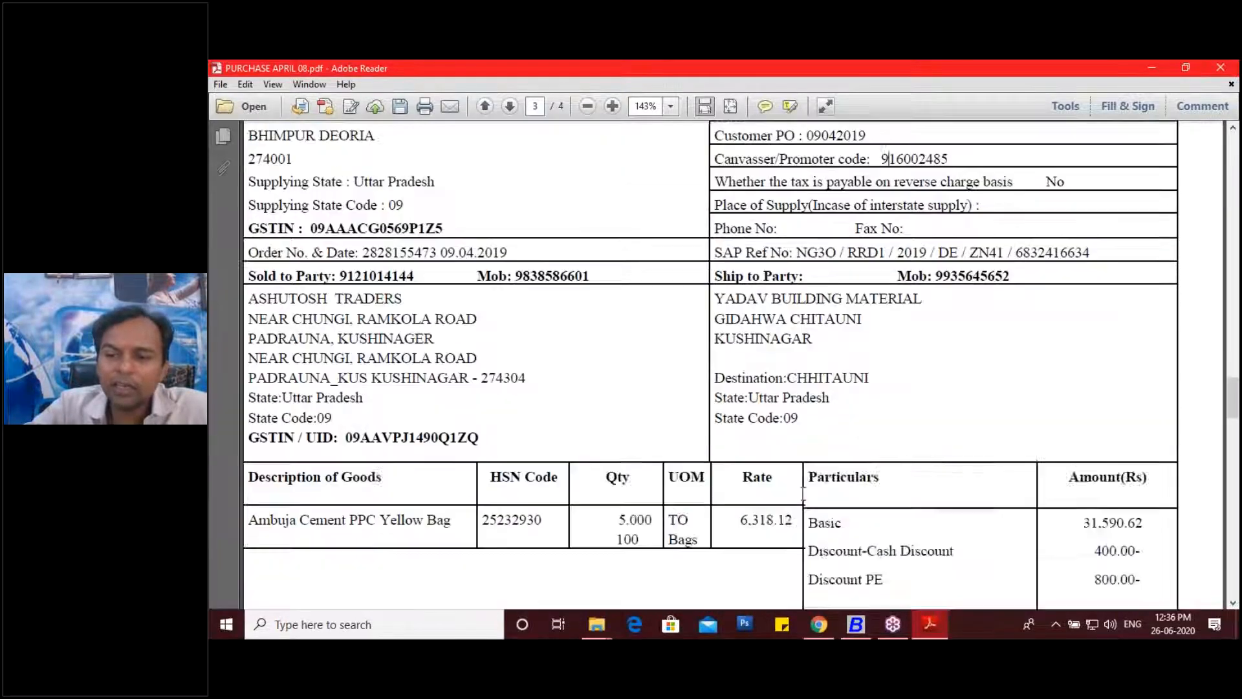
{"action": "scroll", "coordinate": [1041, 518], "scroll_direction": "down", "scroll_amount": 10}
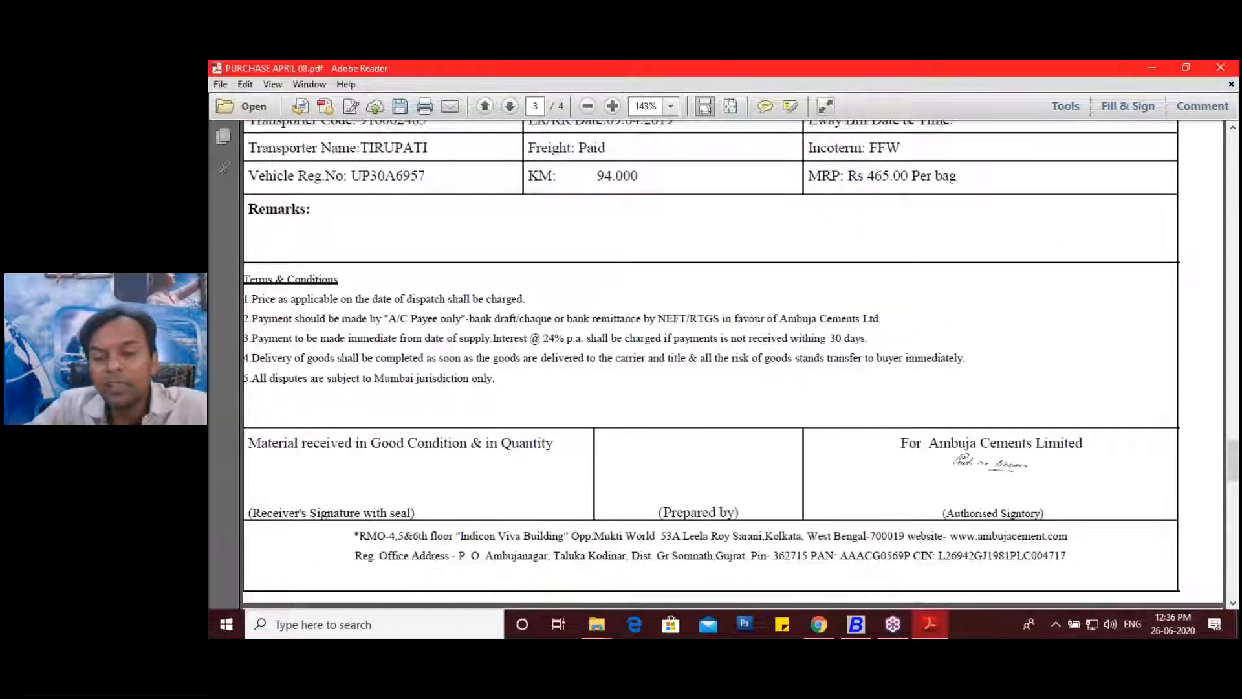
{"action": "scroll", "coordinate": [1234, 507], "scroll_direction": "down", "scroll_amount": 3}
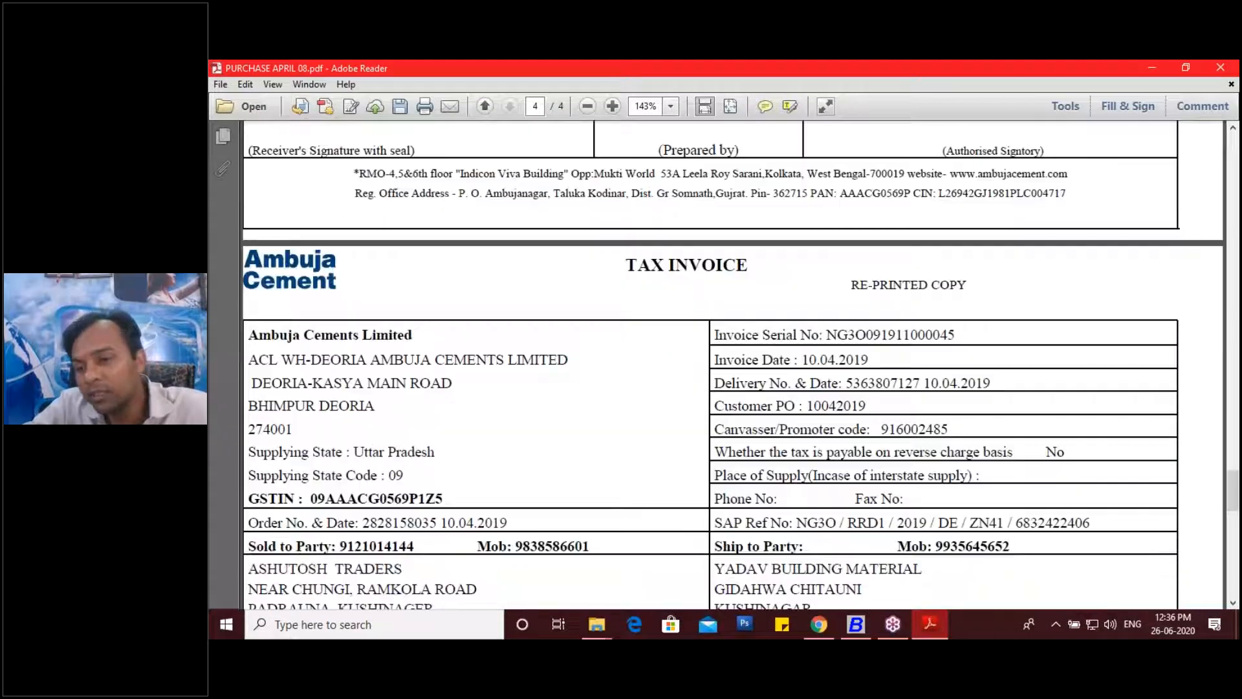
{"action": "left_click_drag", "start_coordinate": [1234, 507], "coordinate": [918, 290]}
{"action": "scroll", "coordinate": [917, 280], "scroll_direction": "up", "scroll_amount": 8}
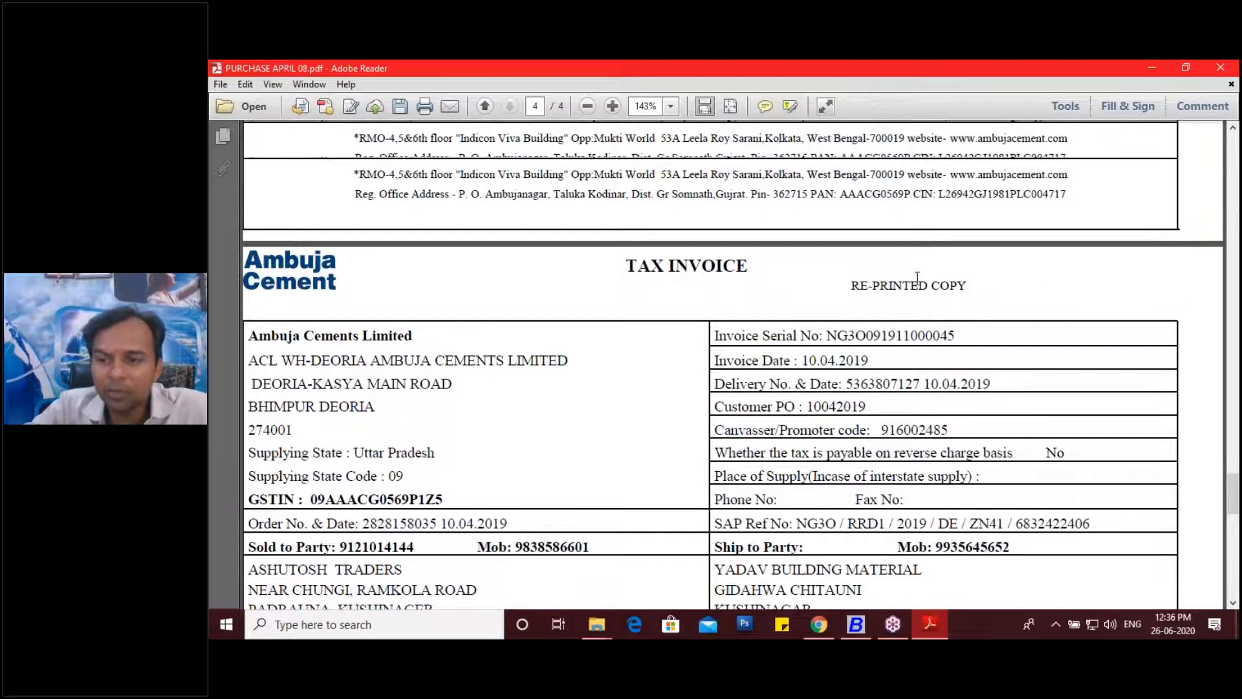
{"action": "scroll", "coordinate": [918, 280], "scroll_direction": "up", "scroll_amount": 8}
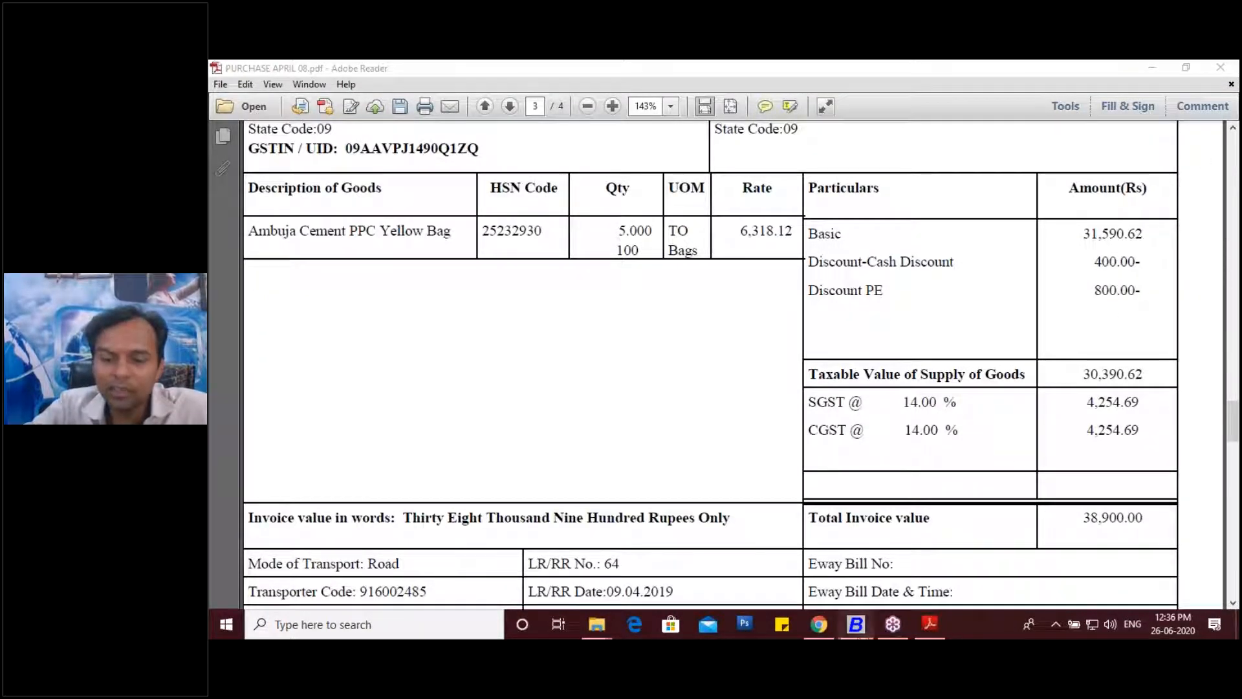
Switch back to Busy, wait for the company creation to finish, and continue to the superuser setup
{"action": "left_click", "coordinate": [855, 624]}
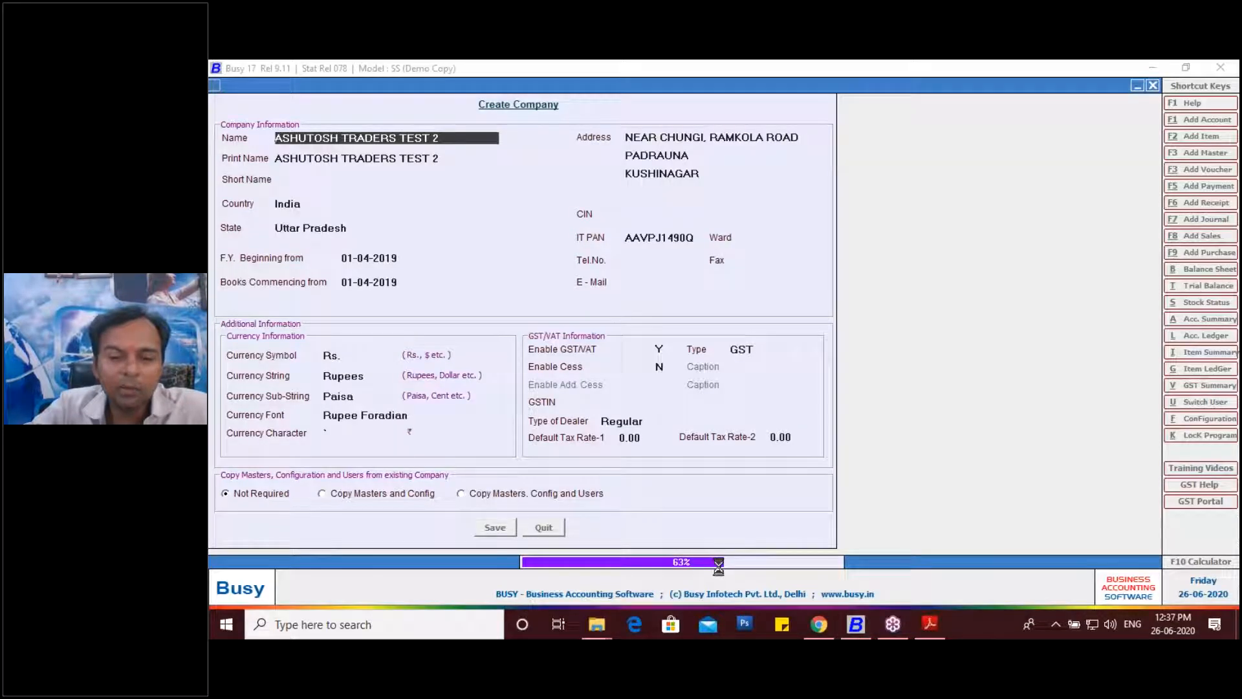
{"action": "mouse_move", "coordinate": [899, 629]}
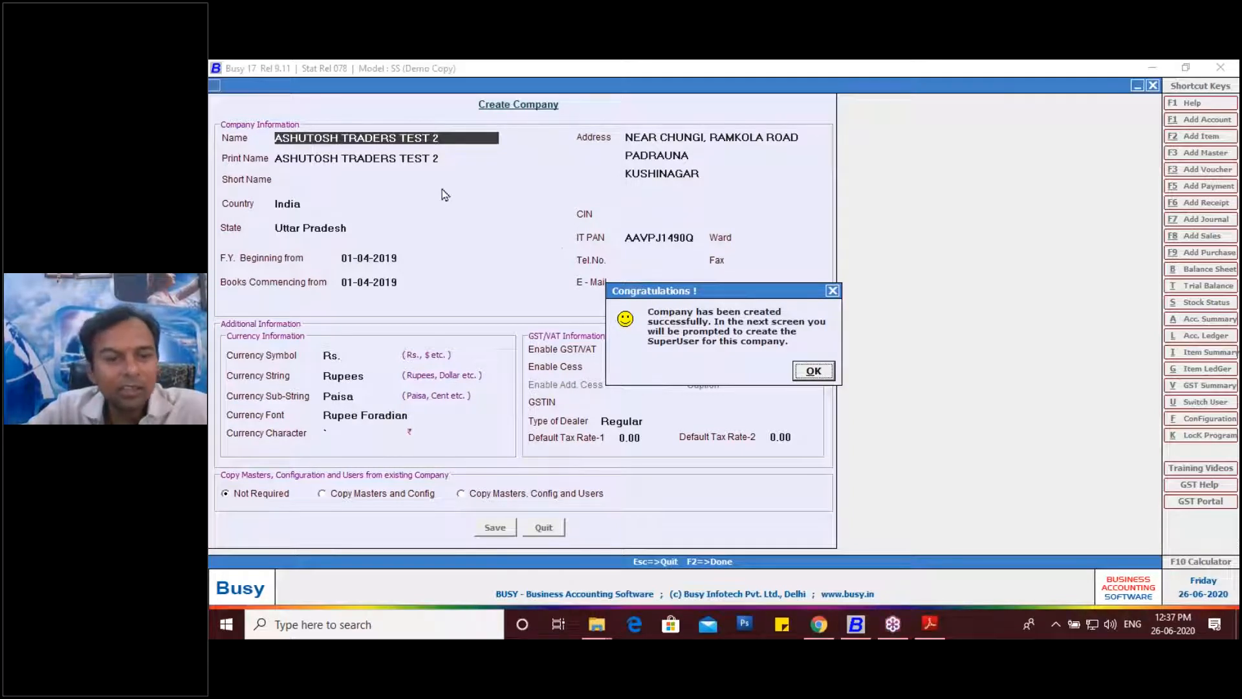
{"action": "left_click", "coordinate": [817, 377]}
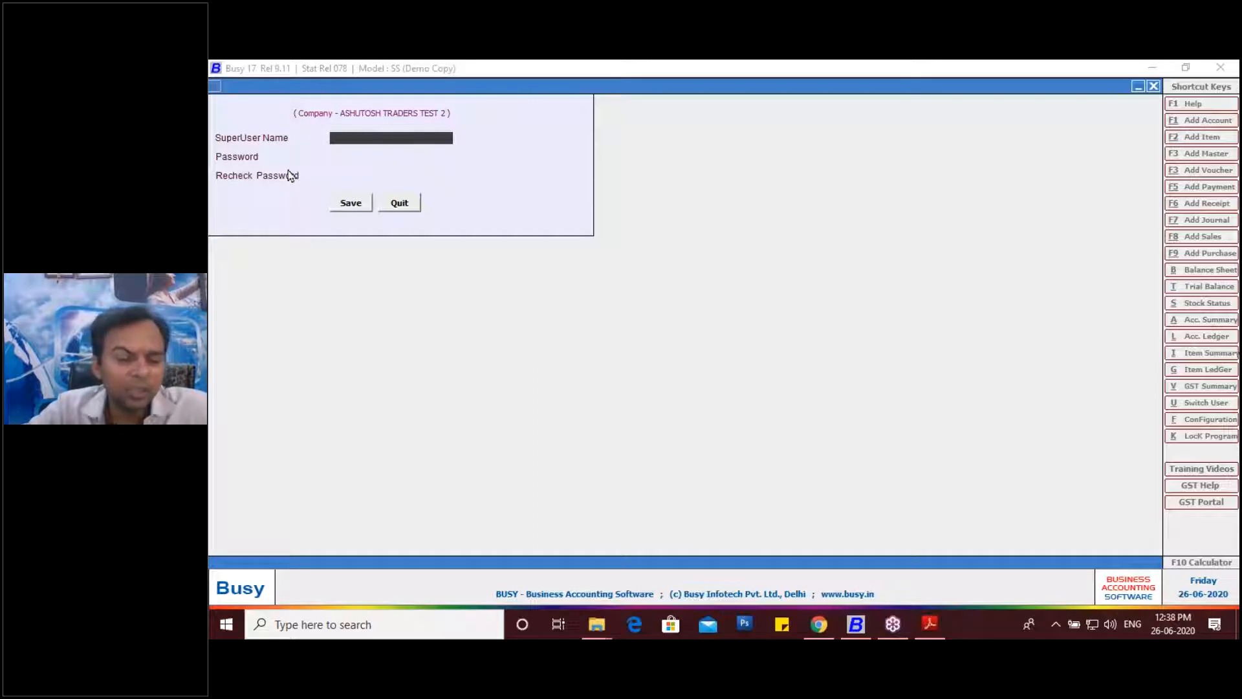
Create the new company's superuser by entering a superuser name and the account password, repeating the password, and saving
{"action": "type", "text": "RAM"}
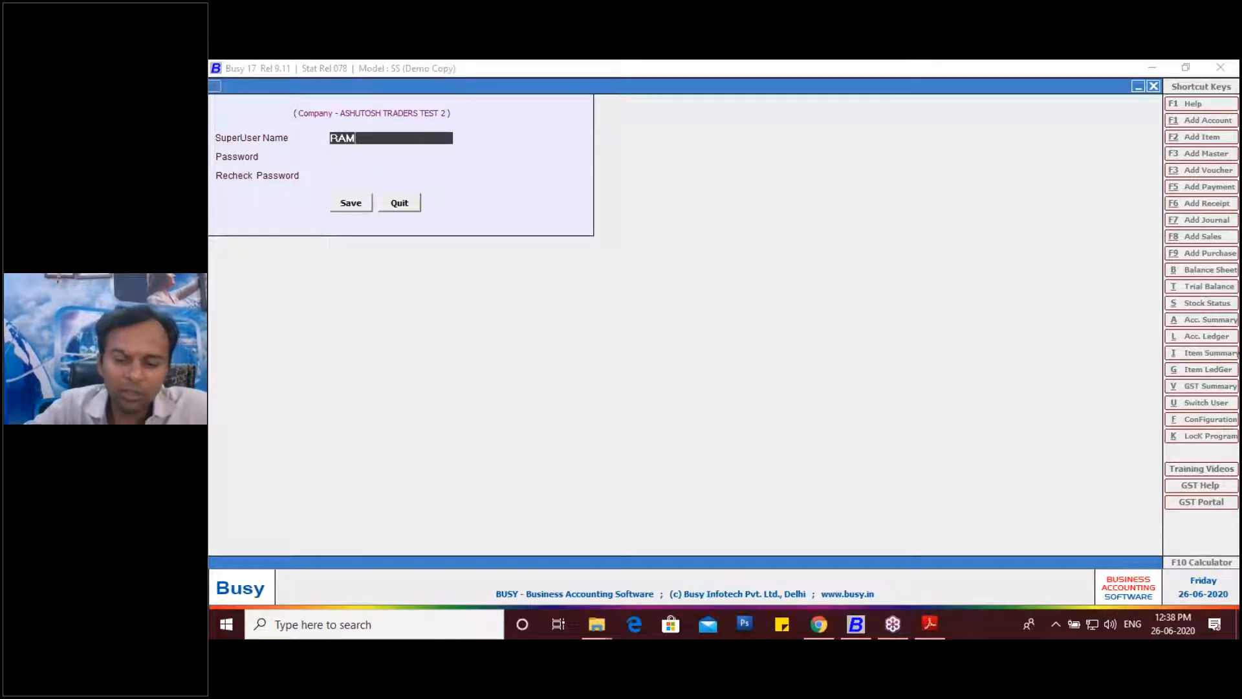
{"action": "key", "text": "Return"}
{"action": "type", "text": "***"}
{"action": "key", "text": "Return"}
{"action": "key", "text": "Return"}
{"action": "key", "text": "Return"}
{"action": "type", "text": "***"}
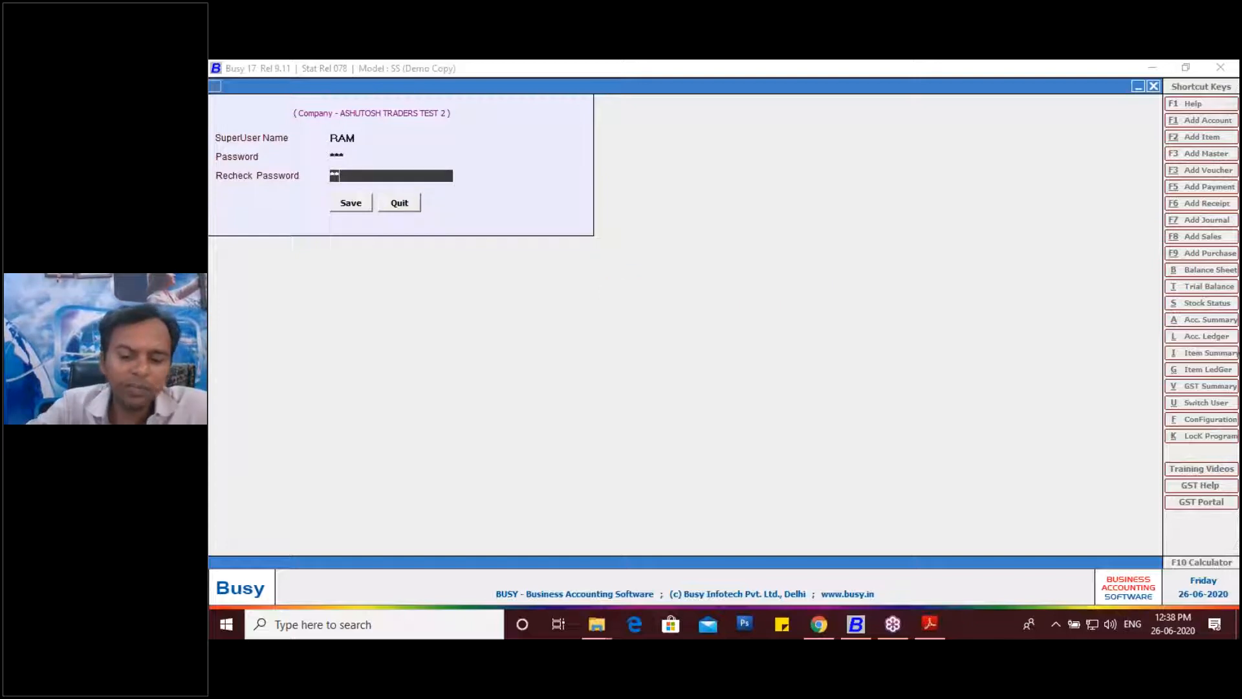
{"action": "key", "text": "Return"}
{"action": "key", "text": "Return"}
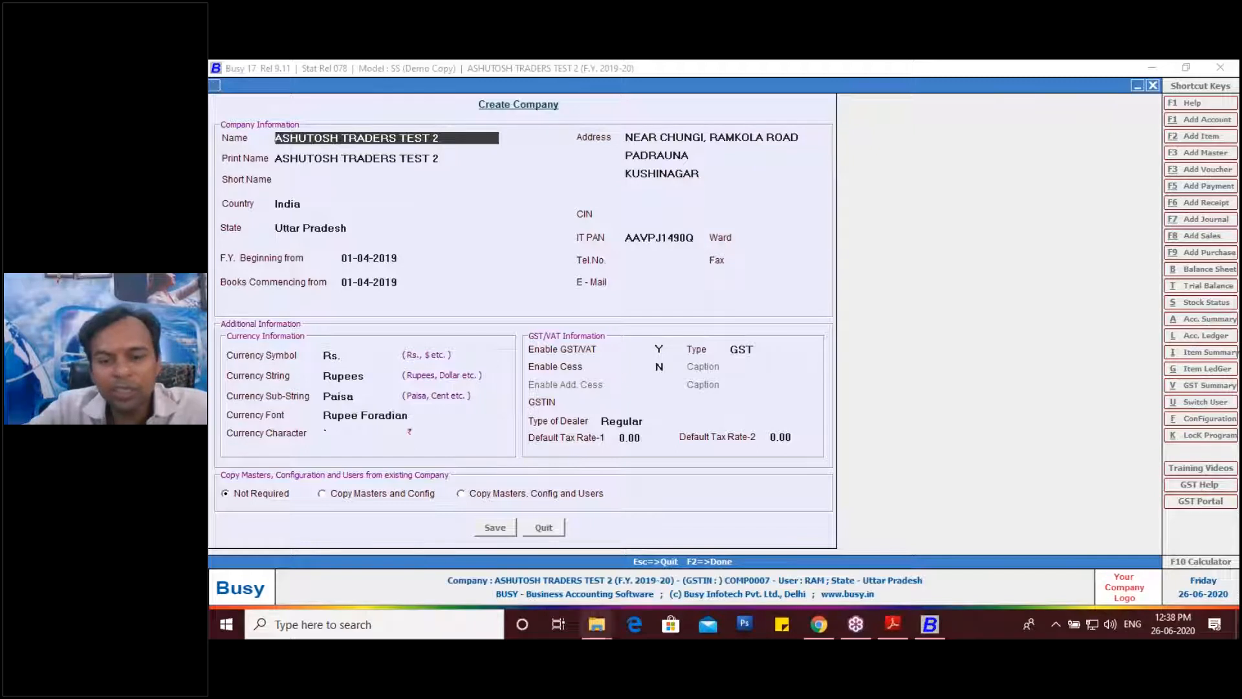
Switch to the Adobe Reader invoice and compare its cash discount and PE discount with the cement rate and basic amount
{"action": "left_click", "coordinate": [893, 623]}
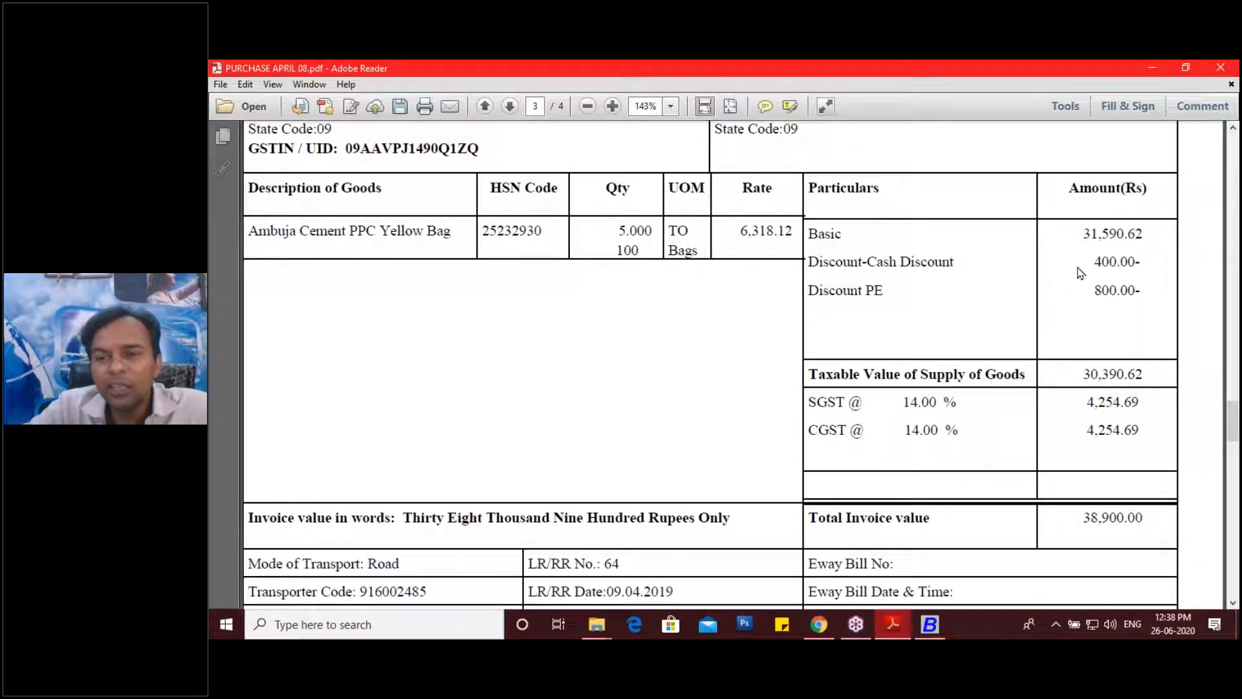
{"action": "left_click_drag", "start_coordinate": [1097, 262], "coordinate": [1143, 292]}
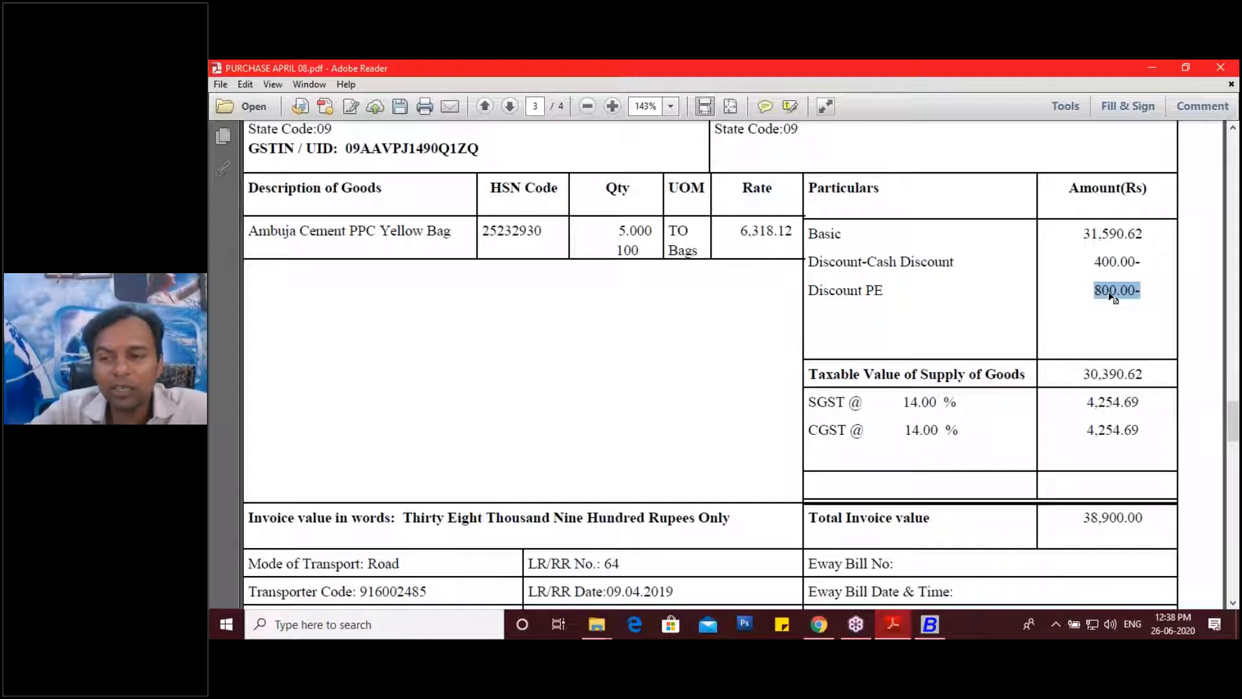
{"action": "left_click_drag", "start_coordinate": [1093, 261], "coordinate": [1142, 262]}
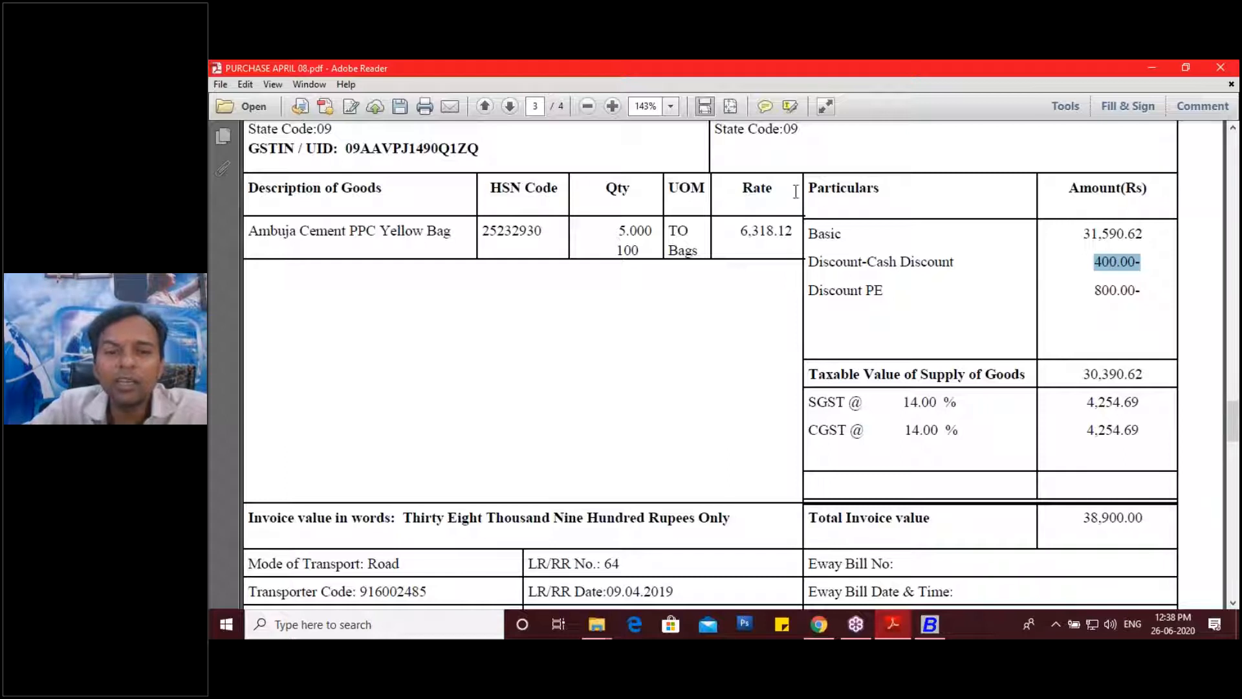
{"action": "left_click_drag", "start_coordinate": [736, 227], "coordinate": [792, 231]}
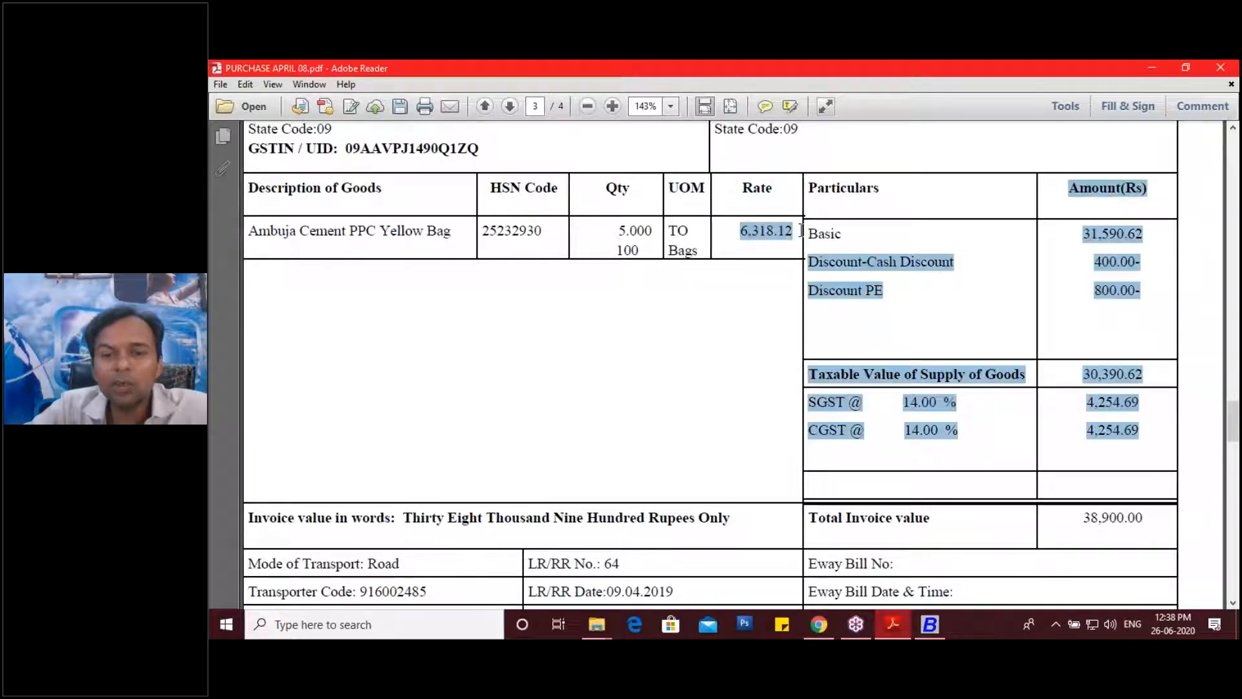
{"action": "left_click", "coordinate": [787, 241]}
{"action": "left_click_drag", "start_coordinate": [1094, 265], "coordinate": [1140, 265]}
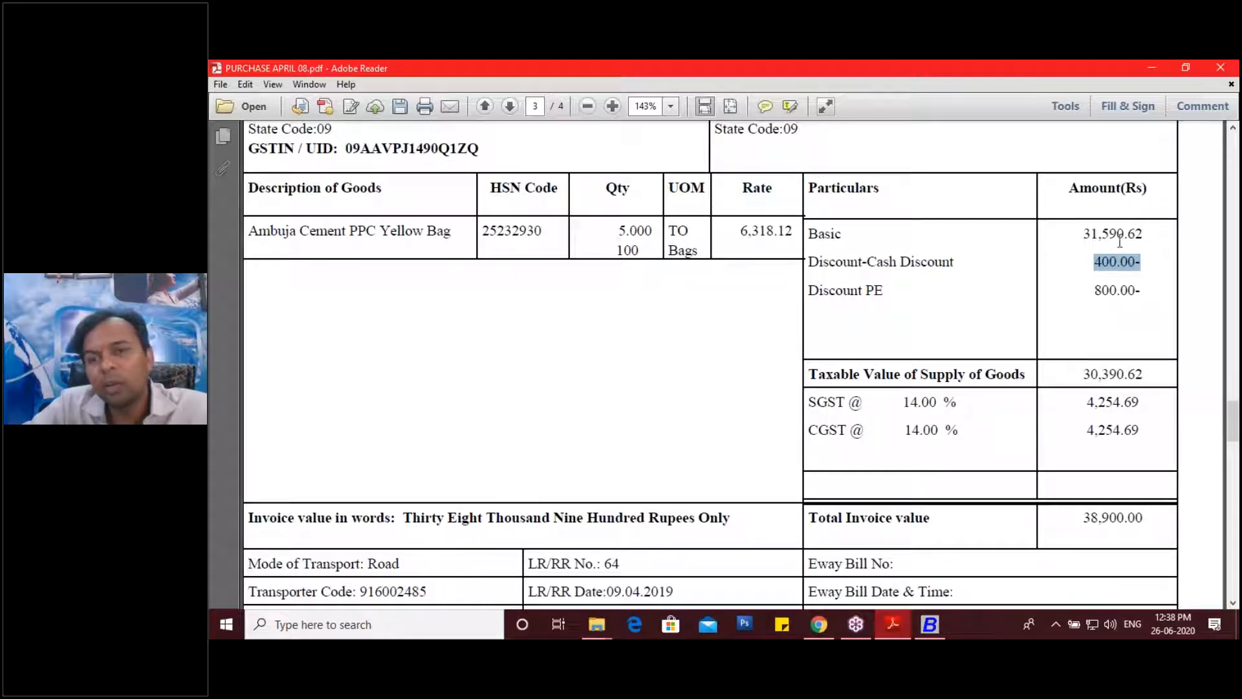
{"action": "left_click_drag", "start_coordinate": [1081, 234], "coordinate": [1150, 244]}
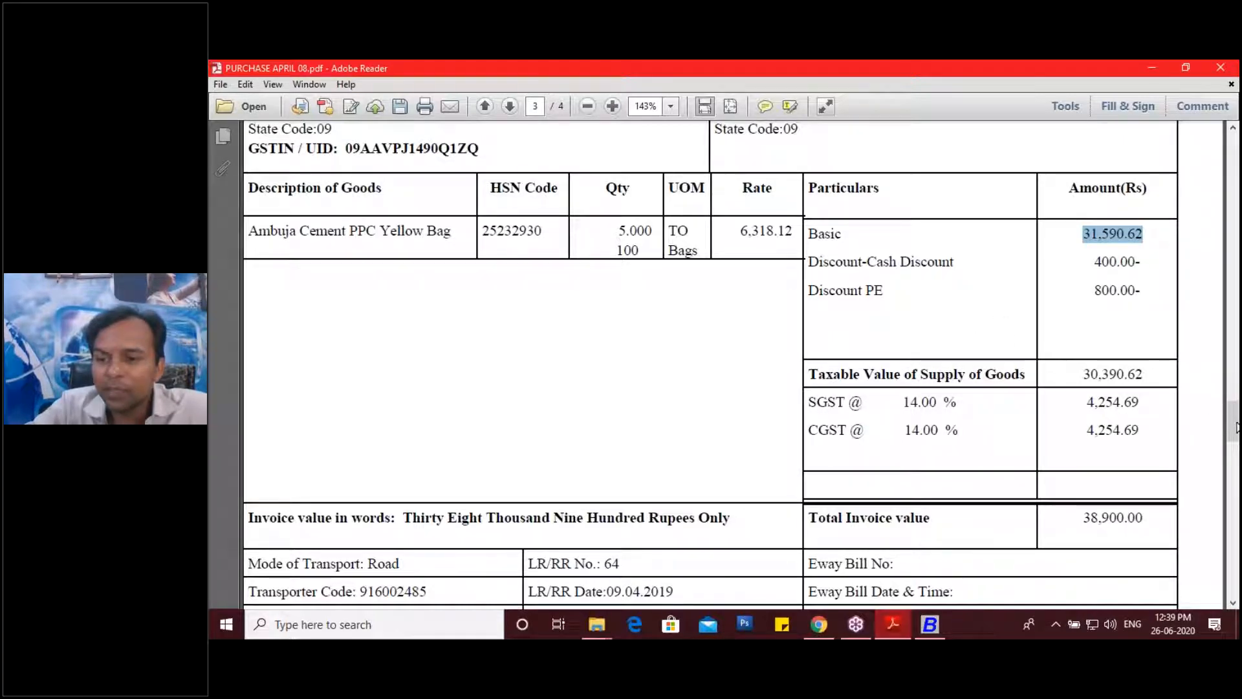
Write "C.D Amnt" freehand in red in the blank area under the goods line, circle it, and add a small mark beneath
{"action": "key", "text": "alt+Tab"}
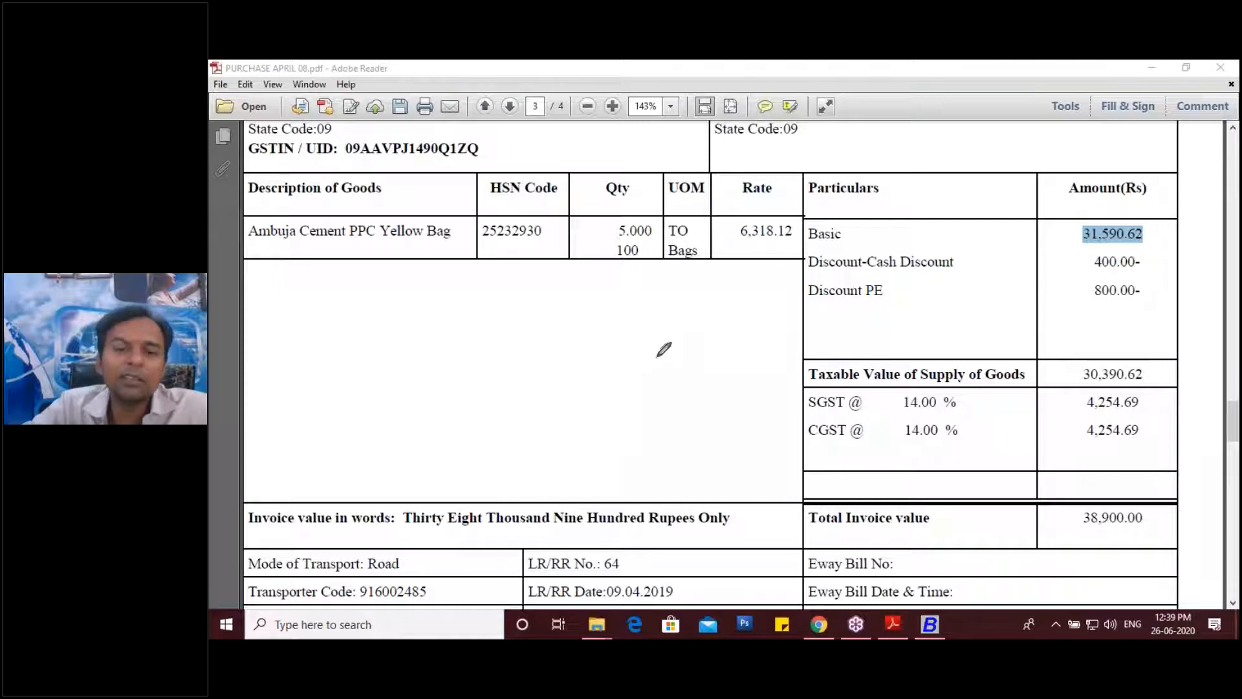
{"action": "left_click_drag", "start_coordinate": [655, 355], "coordinate": [660, 394]}
{"action": "left_click", "coordinate": [685, 377]}
{"action": "mouse_move", "coordinate": [703, 344]}
{"action": "left_mouse_down"}
{"action": "mouse_move", "coordinate": [720, 377]}
{"action": "mouse_move", "coordinate": [703, 340]}
{"action": "mouse_move", "coordinate": [725, 344]}
{"action": "mouse_move", "coordinate": [712, 379]}
{"action": "mouse_move", "coordinate": [655, 414]}
{"action": "mouse_move", "coordinate": [687, 444]}
{"action": "mouse_move", "coordinate": [713, 416]}
{"action": "mouse_move", "coordinate": [774, 405]}
{"action": "mouse_move", "coordinate": [773, 348]}
{"action": "mouse_move", "coordinate": [801, 376]}
{"action": "left_mouse_up"}
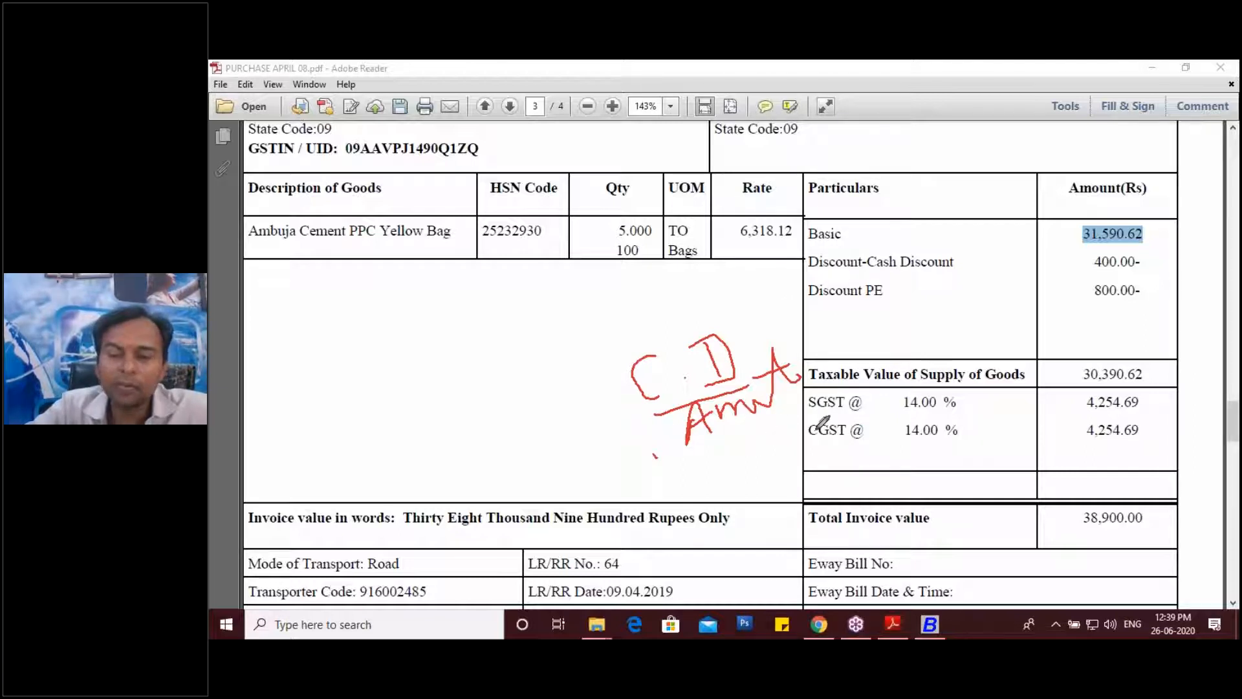
{"action": "left_click_drag", "start_coordinate": [822, 424], "coordinate": [659, 453]}
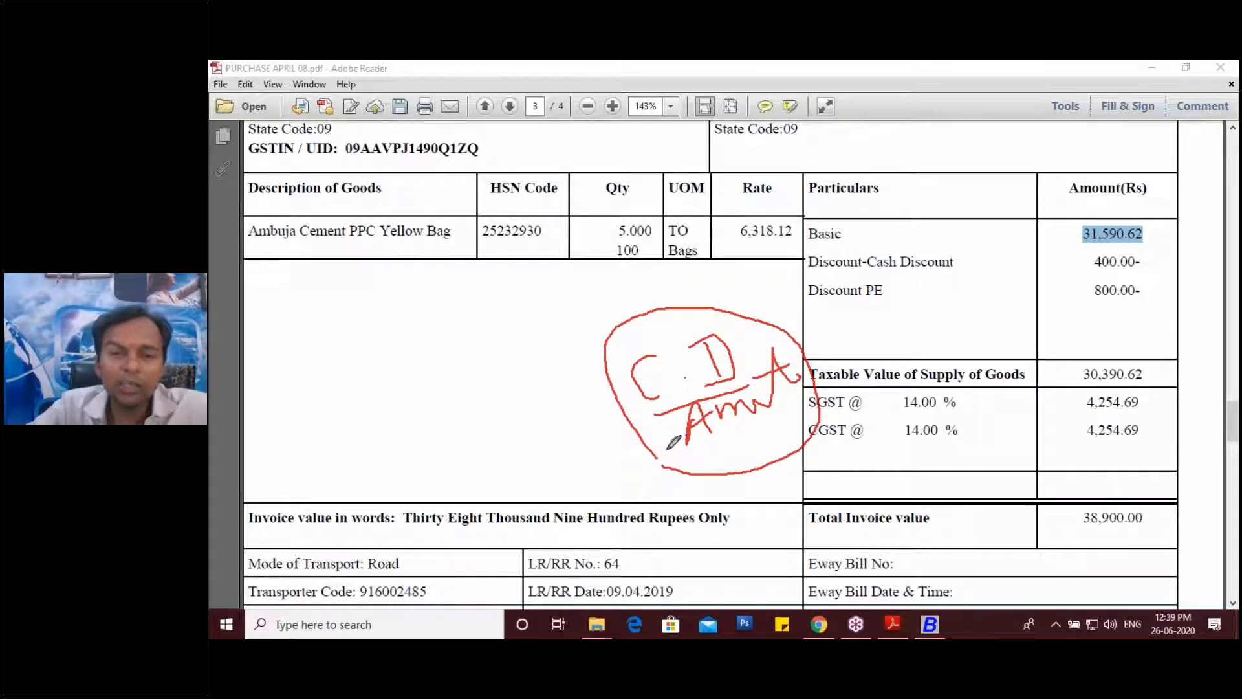
{"action": "mouse_move", "coordinate": [712, 453]}
{"action": "left_mouse_down"}
{"action": "mouse_move", "coordinate": [712, 470]}
{"action": "mouse_move", "coordinate": [719, 452]}
{"action": "left_mouse_up"}
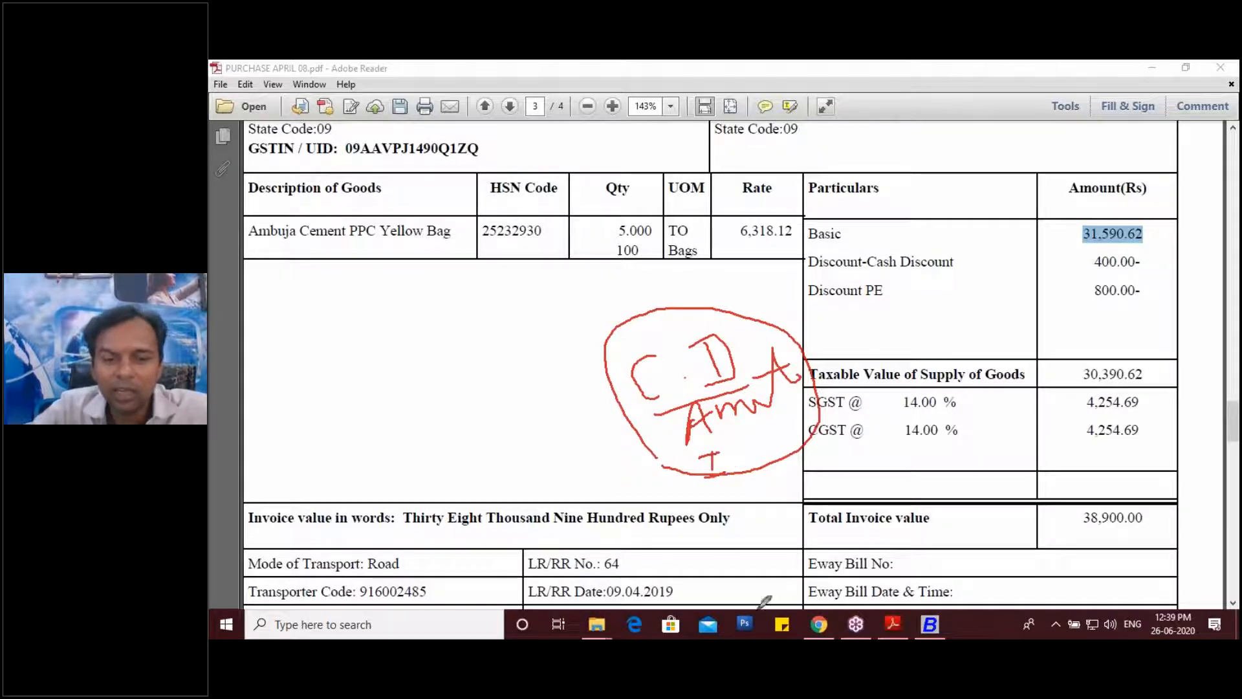
Switch to Busy, set the Item-wise Discount Type to Compound Discount in the Inventory features, and return to the main screen
{"action": "left_click", "coordinate": [931, 624]}
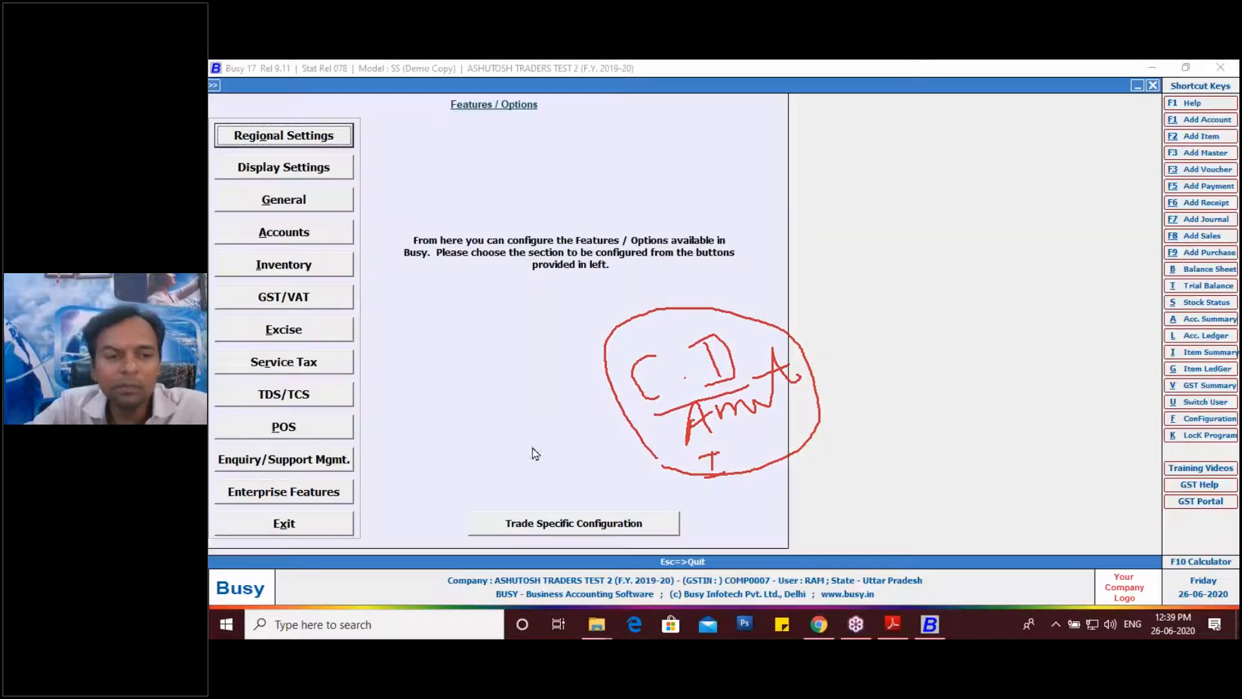
{"action": "left_click", "coordinate": [320, 269]}
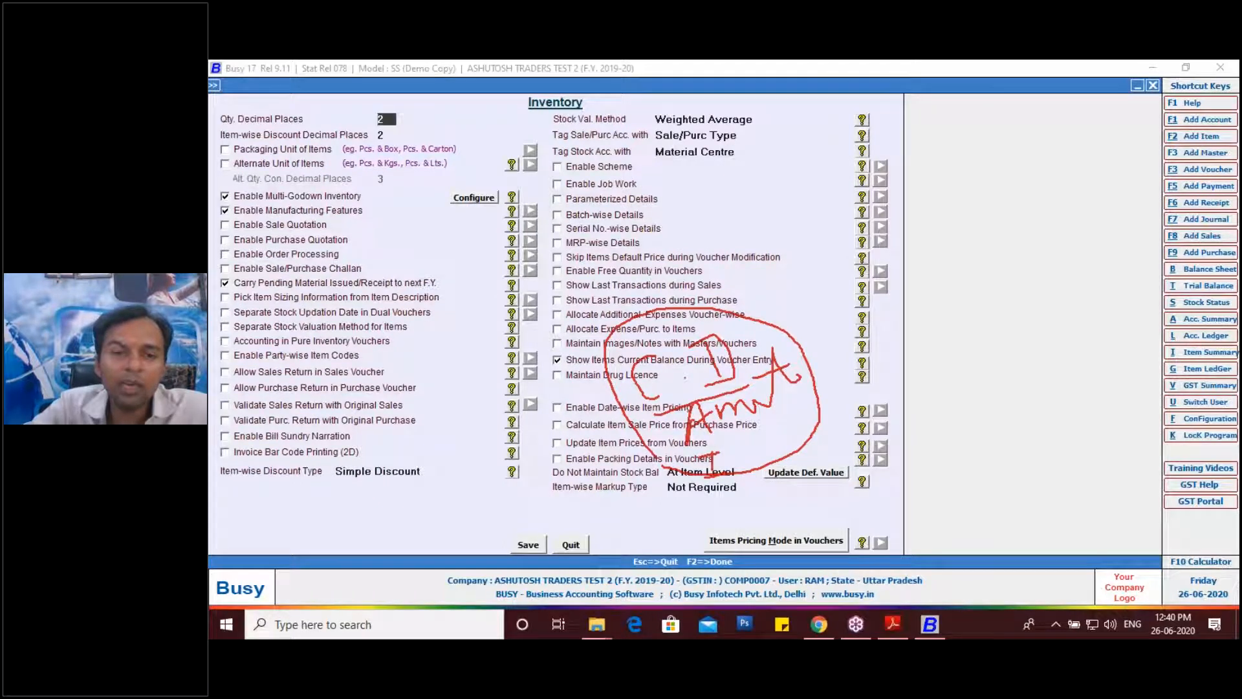
{"action": "left_click", "coordinate": [410, 464]}
{"action": "left_click", "coordinate": [408, 455]}
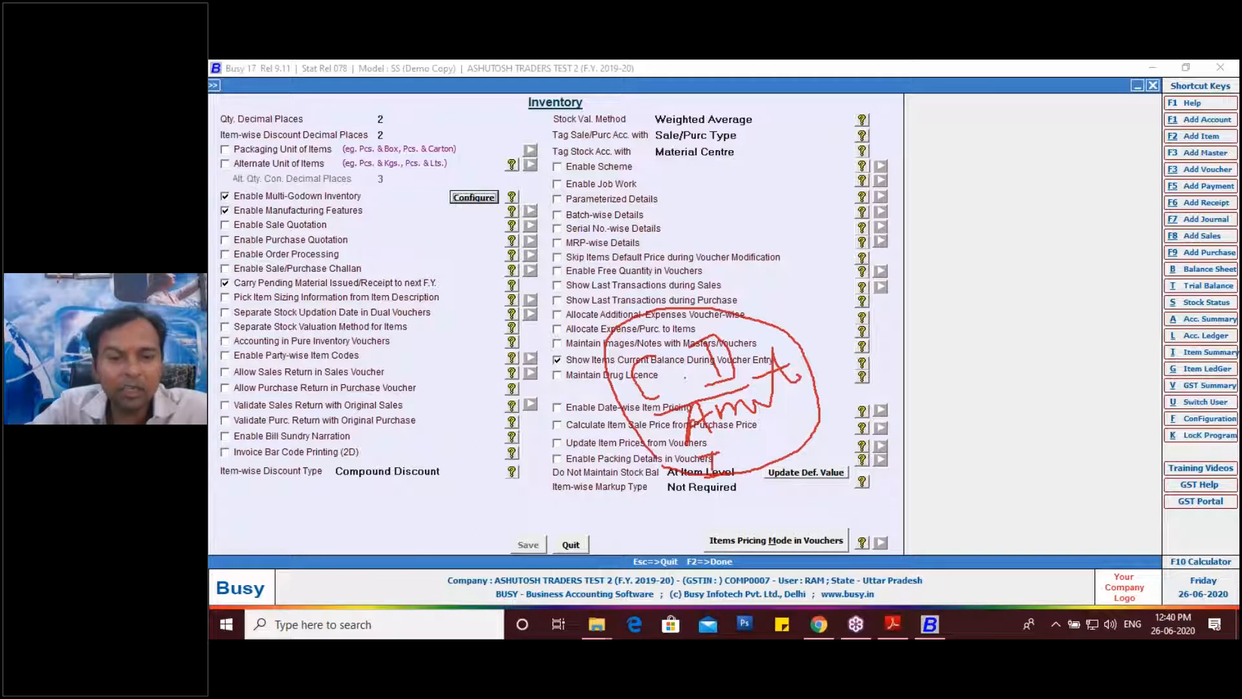
{"action": "key", "text": "Escape"}
{"action": "key", "text": "Escape"}
{"action": "key", "text": "Escape"}
{"action": "key", "text": "Escape"}
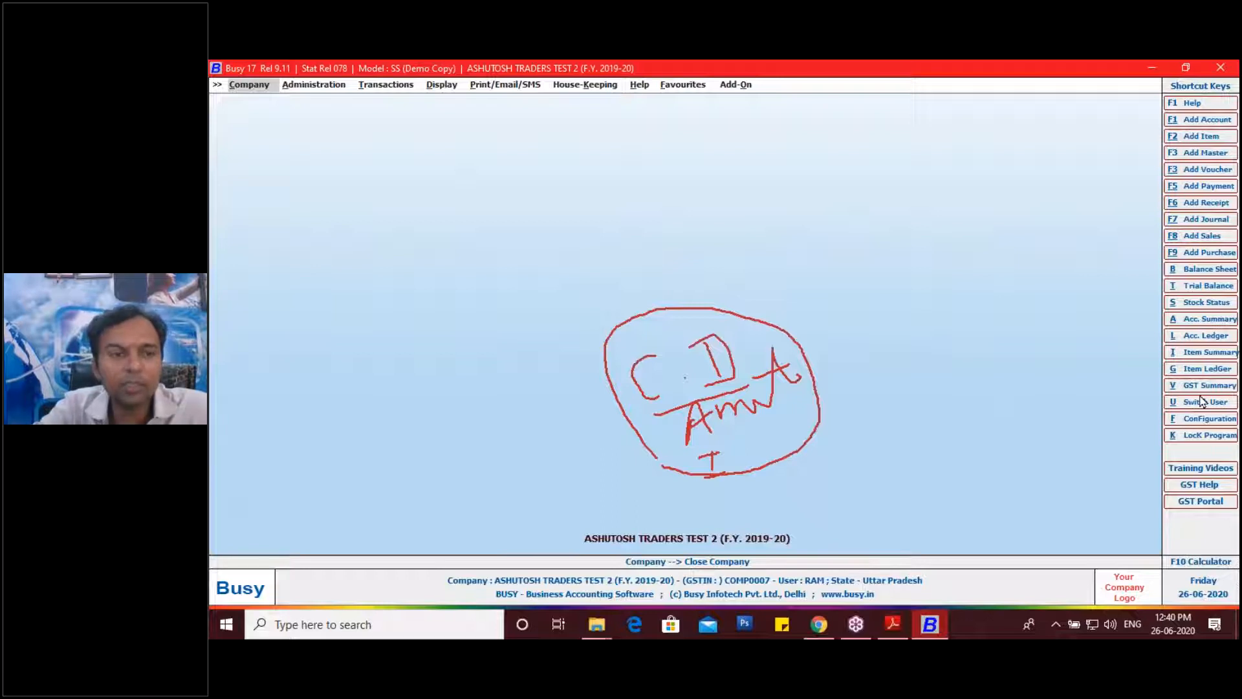
Open the vouchers configuration, rename the Purchase voucher series Main as GST, and save it
{"action": "key", "text": "f"}
{"action": "key", "text": "Down"}
{"action": "key", "text": "Down"}
{"action": "key", "text": "Down"}
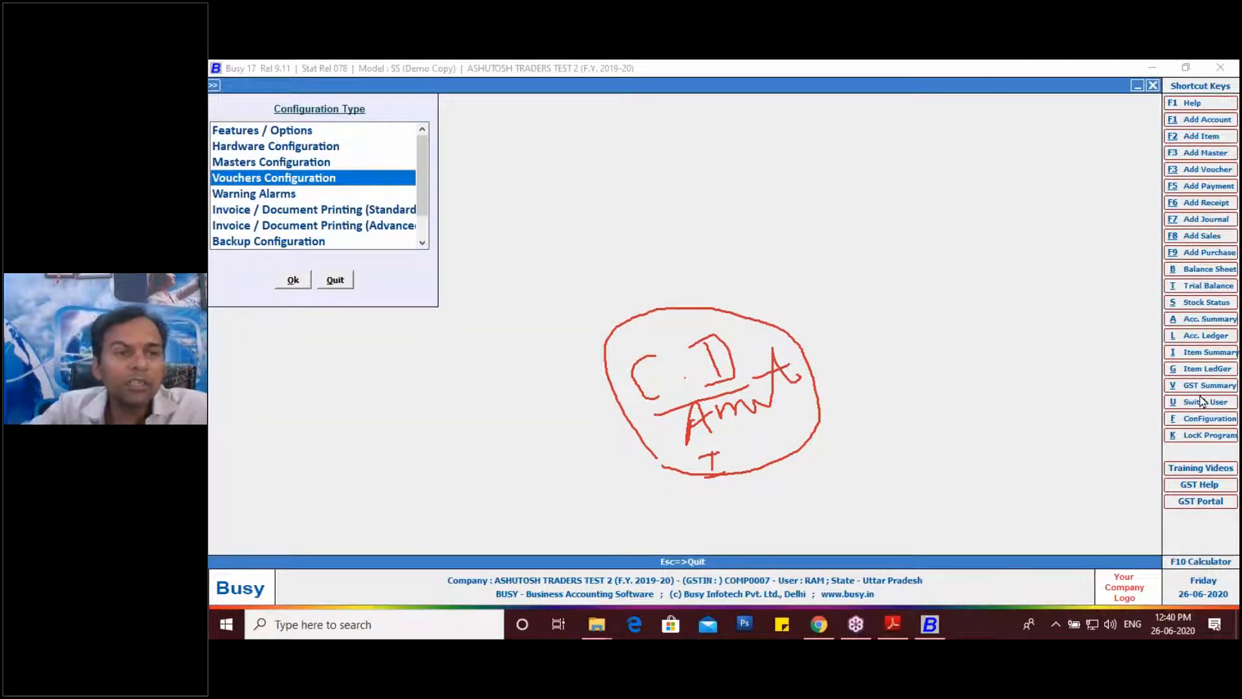
{"action": "key", "text": "Return"}
{"action": "left_click", "coordinate": [248, 174]}
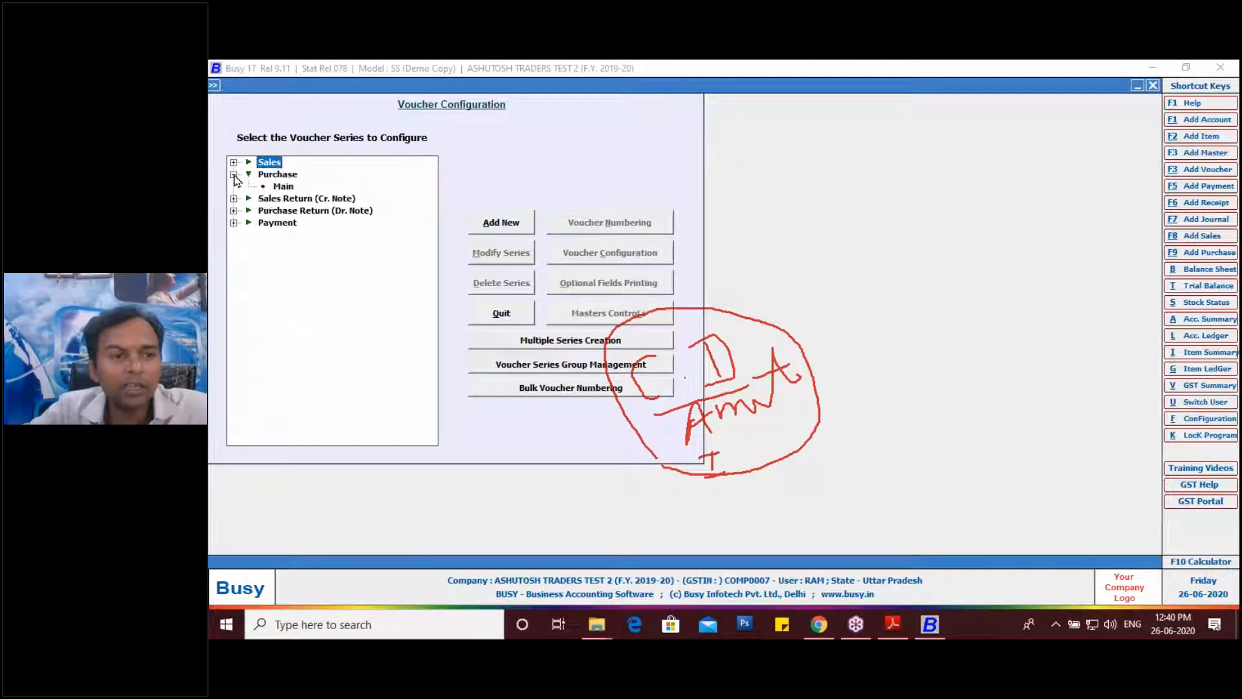
{"action": "left_click", "coordinate": [501, 252]}
{"action": "left_click_drag", "start_coordinate": [643, 414], "coordinate": [564, 413]}
{"action": "type", "text": "gst"}
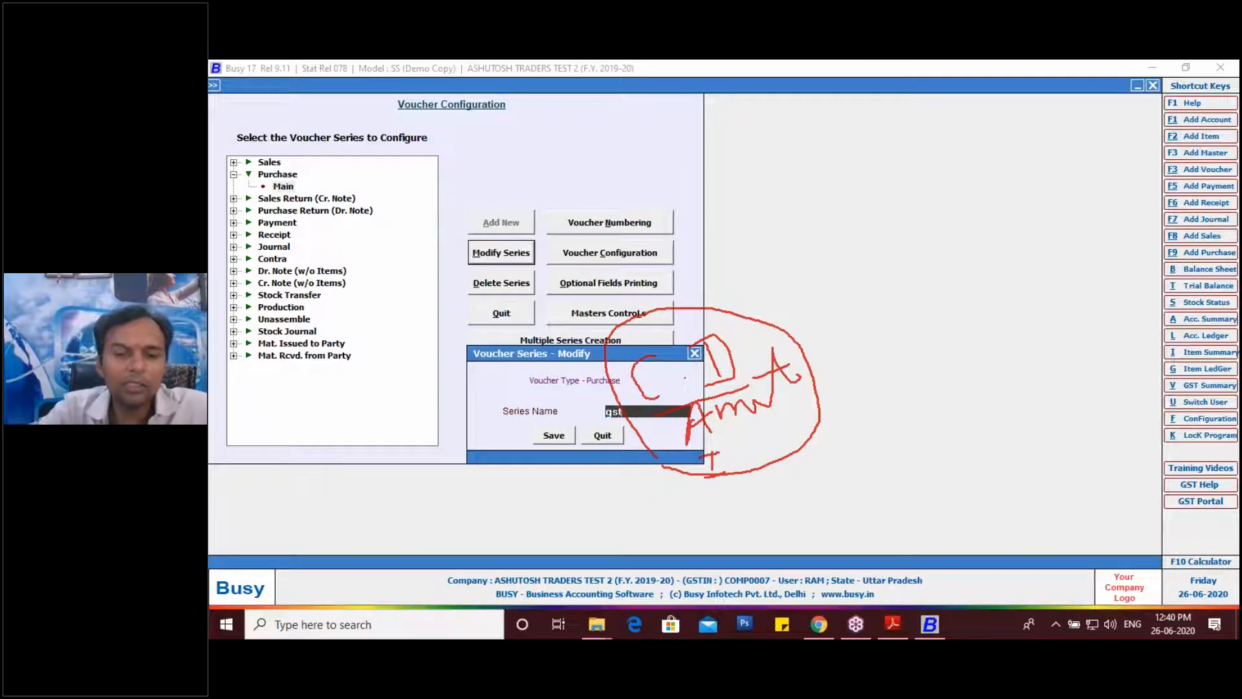
{"action": "key", "text": "BackSpace"}
{"action": "key", "text": "BackSpace"}
{"action": "key", "text": "BackSpace"}
{"action": "type", "text": "GST"}
{"action": "left_click", "coordinate": [554, 436]}
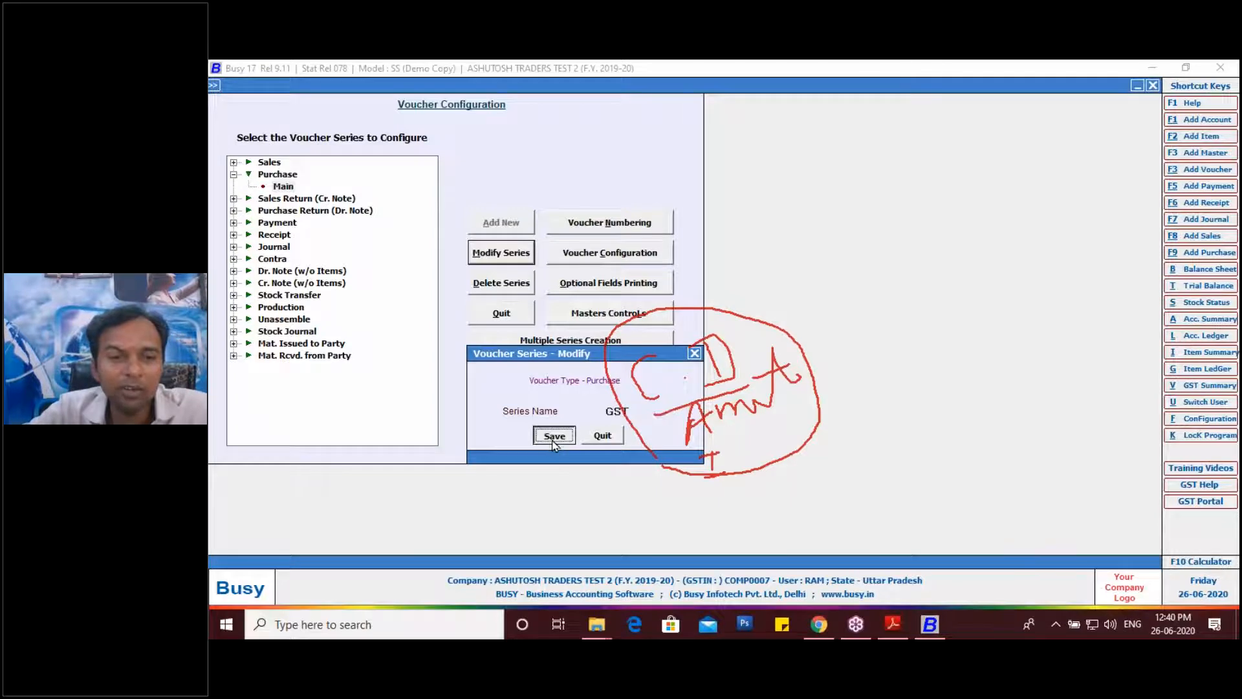
Set the GST purchase series to Automatic voucher numbering with Yearly renumbering, and agree to renumber its vouchers
{"action": "left_click", "coordinate": [605, 225]}
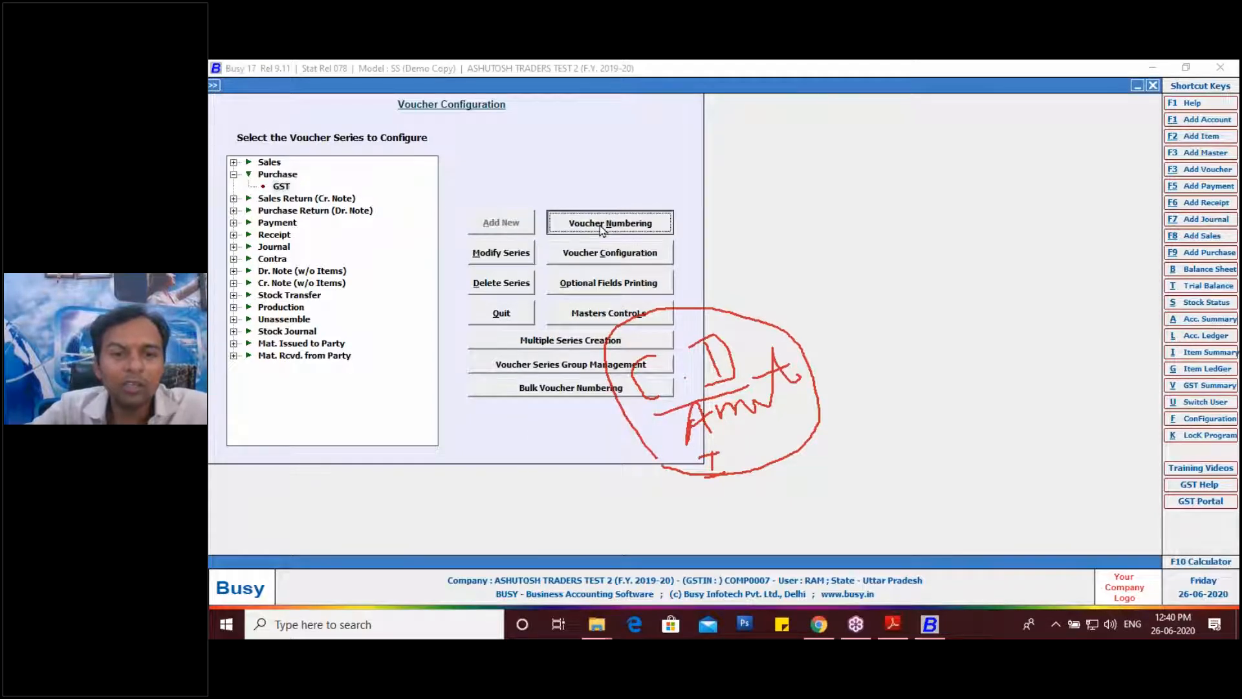
{"action": "key", "text": "Up"}
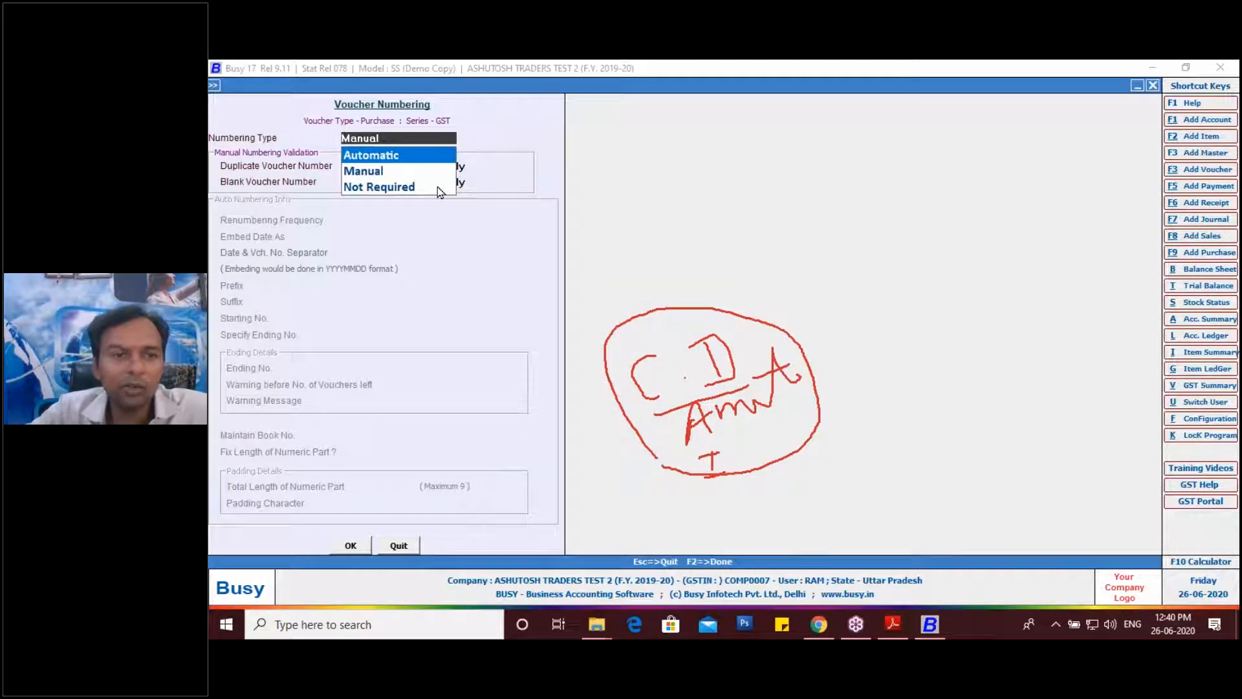
{"action": "key", "text": "Return"}
{"action": "key", "text": "Return"}
{"action": "key", "text": "Escape"}
{"action": "key", "text": "Return"}
{"action": "key", "text": "Left"}
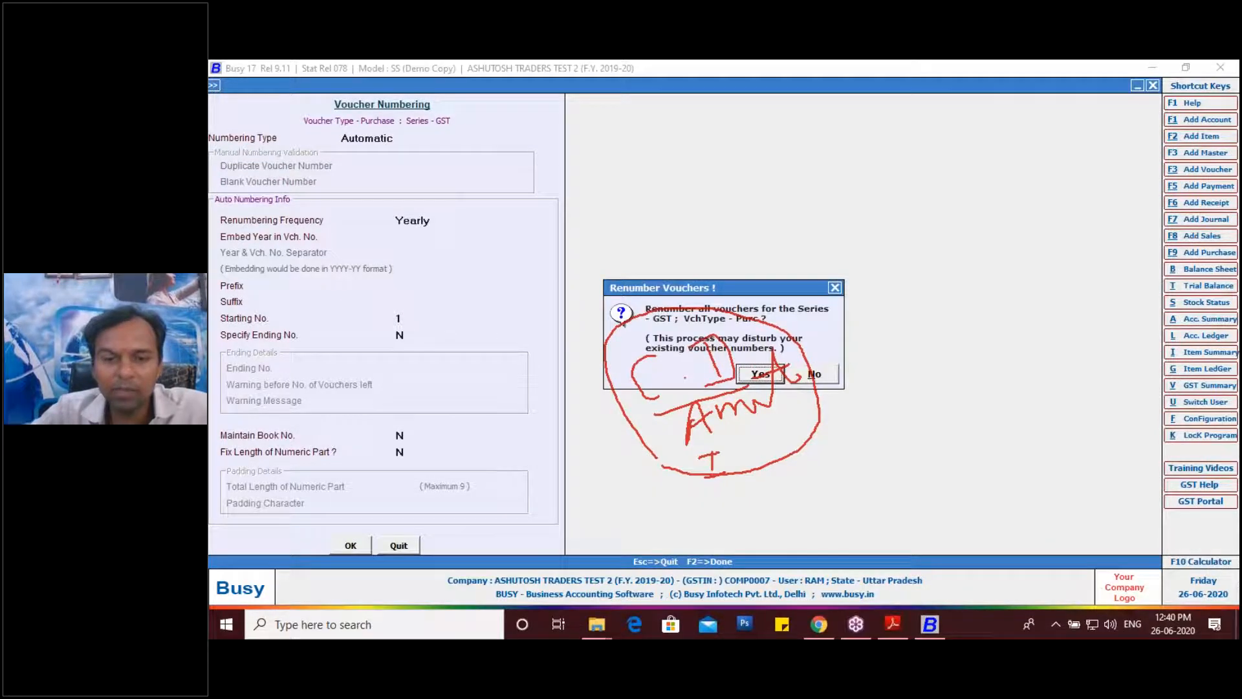
{"action": "key", "text": "Return"}
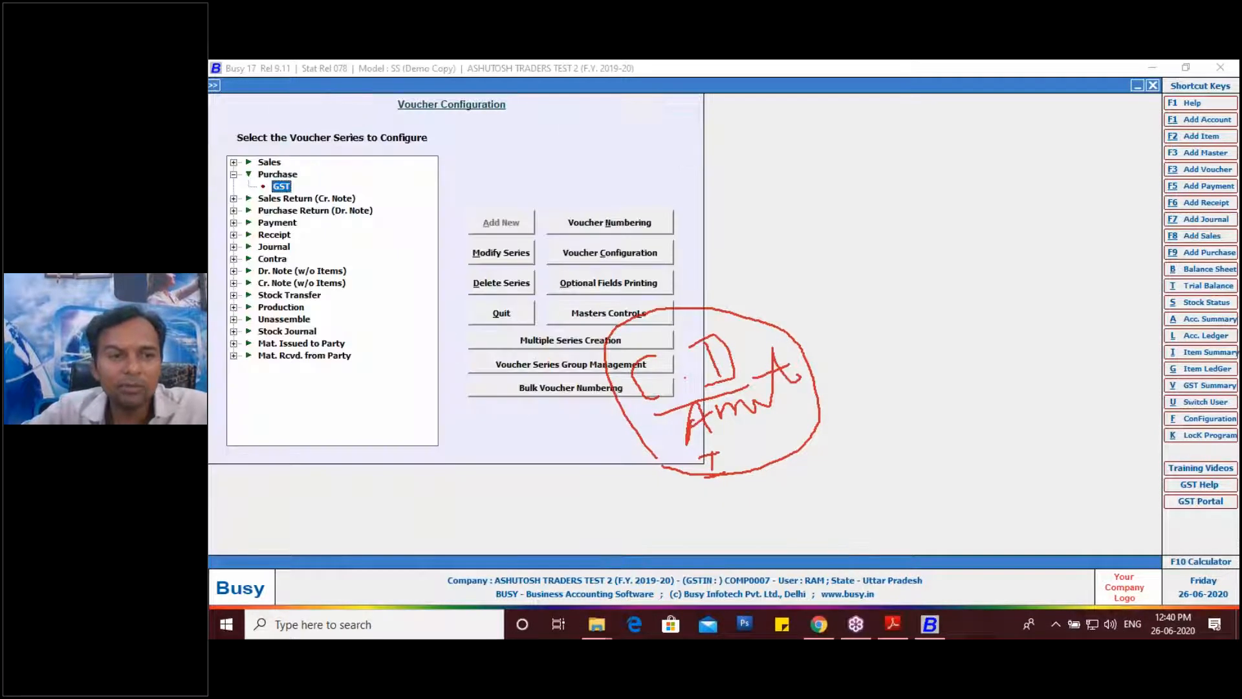
Reopen the vouchers configuration and enable Item-wise Discount for the GST purchase series
{"action": "key", "text": "Escape"}
{"action": "key", "text": "Return"}
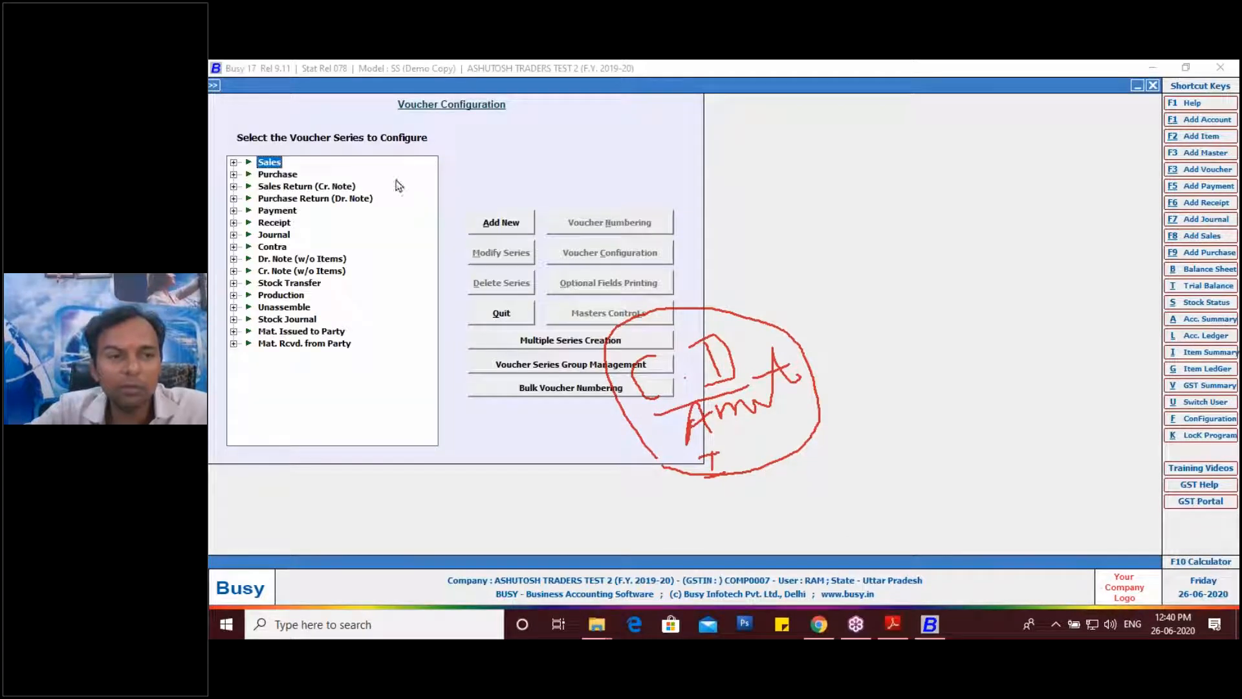
{"action": "left_click", "coordinate": [233, 174]}
{"action": "left_click", "coordinate": [281, 187]}
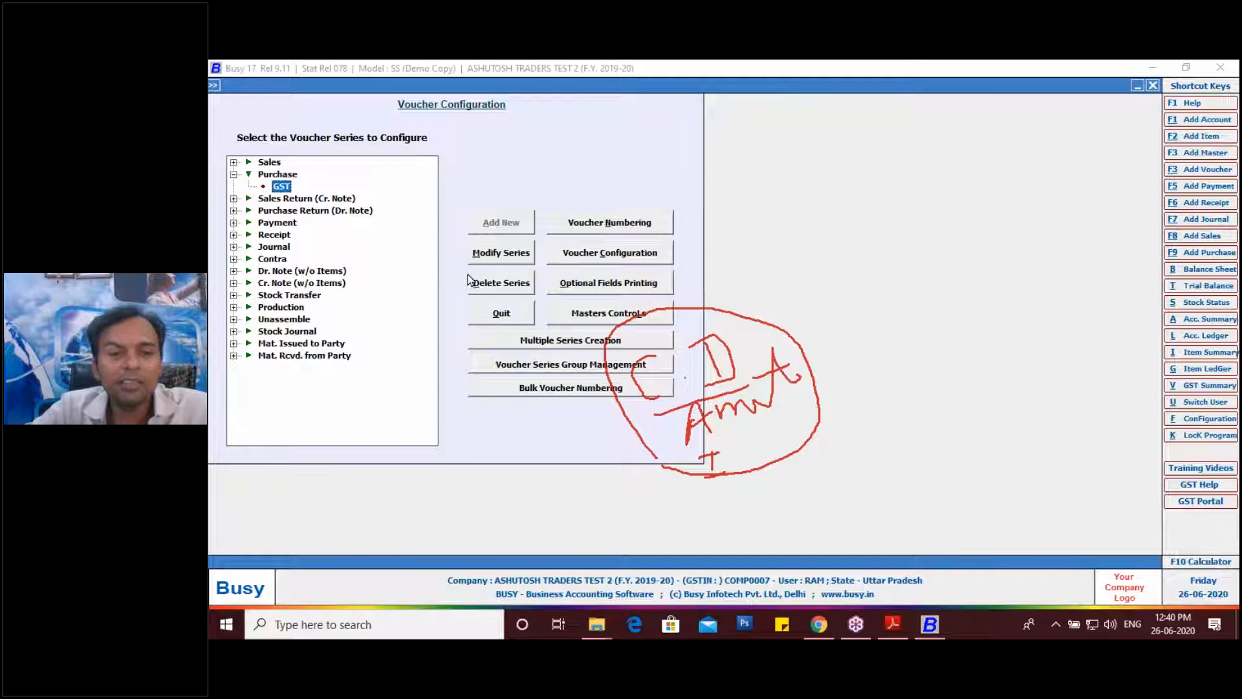
{"action": "left_click", "coordinate": [568, 256]}
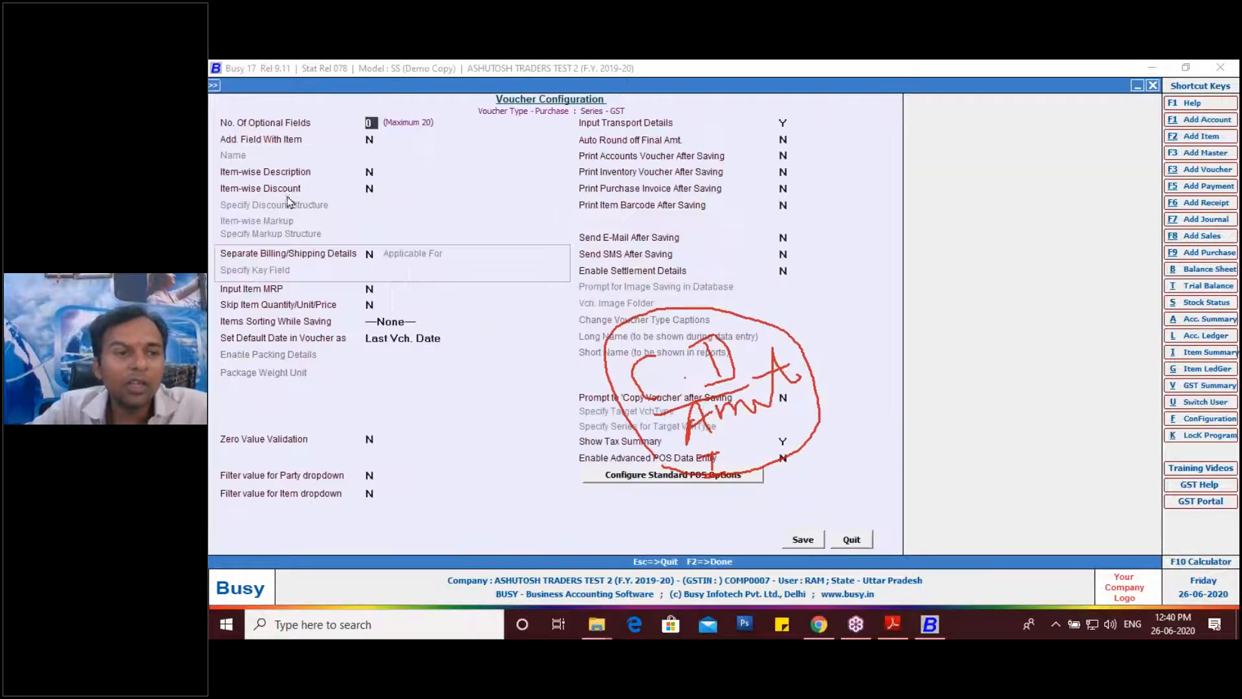
{"action": "left_click", "coordinate": [375, 190]}
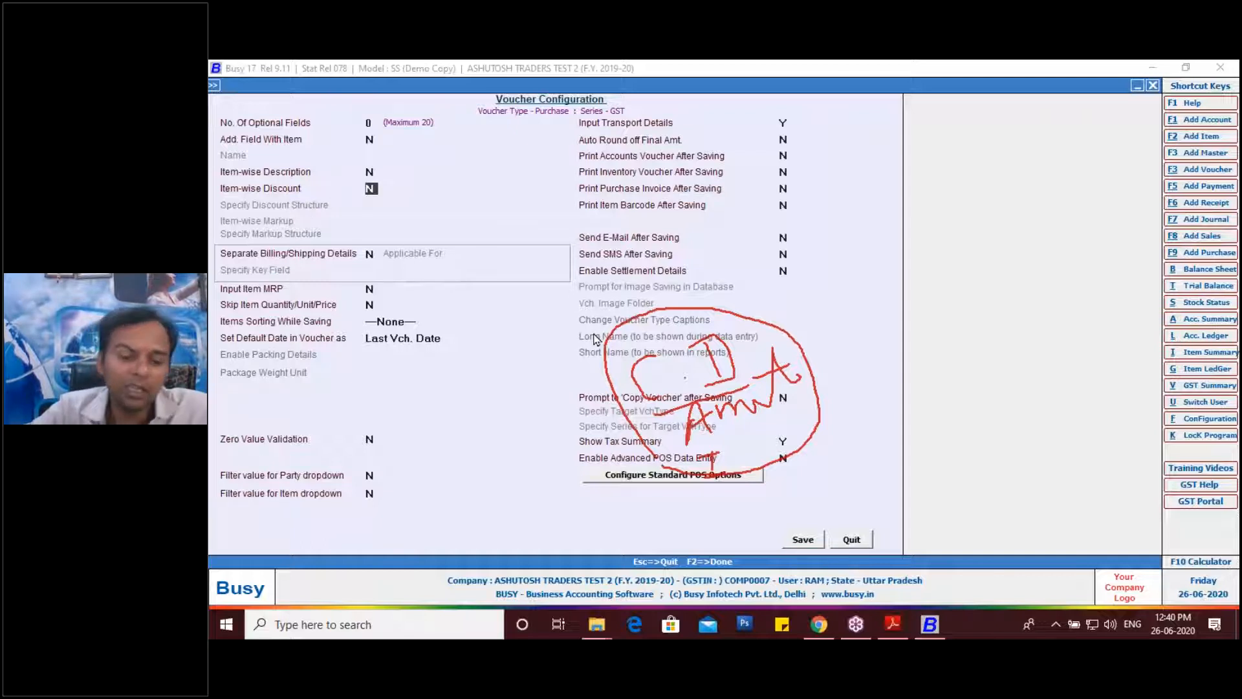
{"action": "key", "text": "y"}
{"action": "key", "text": "Return"}
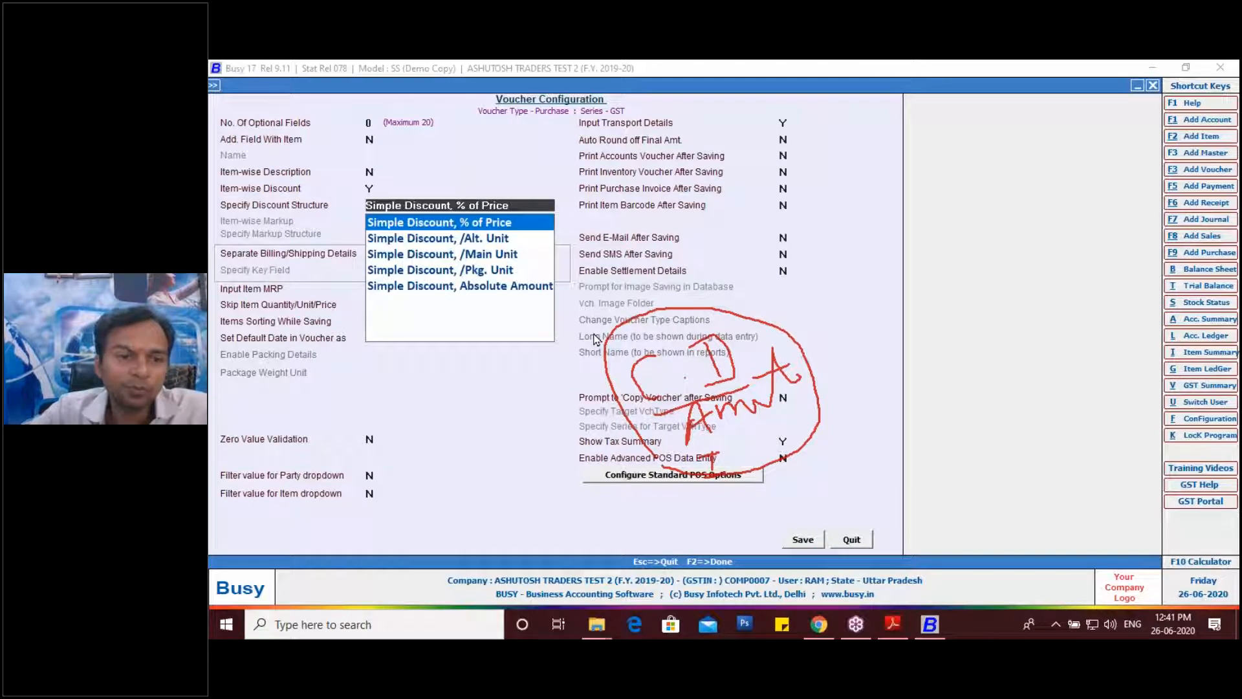
Set the discount structure to Simple Discount, Absolute Amount, then save the voucher configuration and return to the main screen
{"action": "key", "text": "Down"}
{"action": "key", "text": "Down"}
{"action": "key", "text": "Down"}
{"action": "key", "text": "Down"}
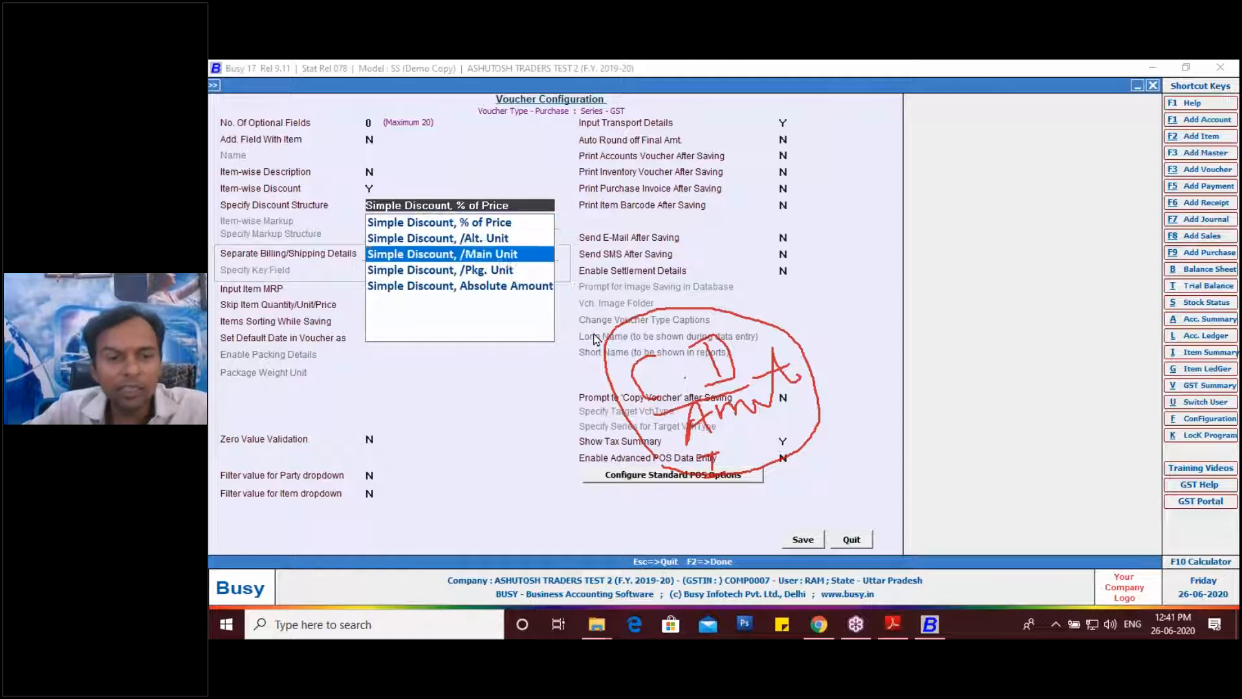
{"action": "key", "text": "Return"}
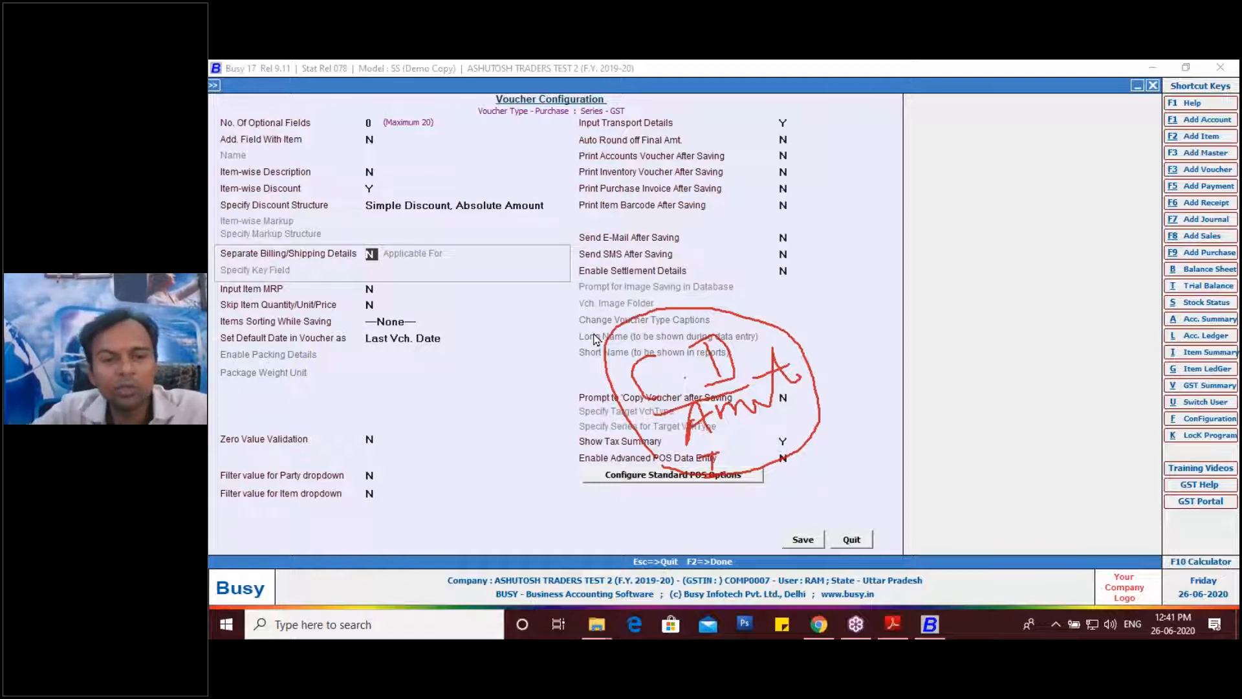
{"action": "left_click", "coordinate": [811, 544]}
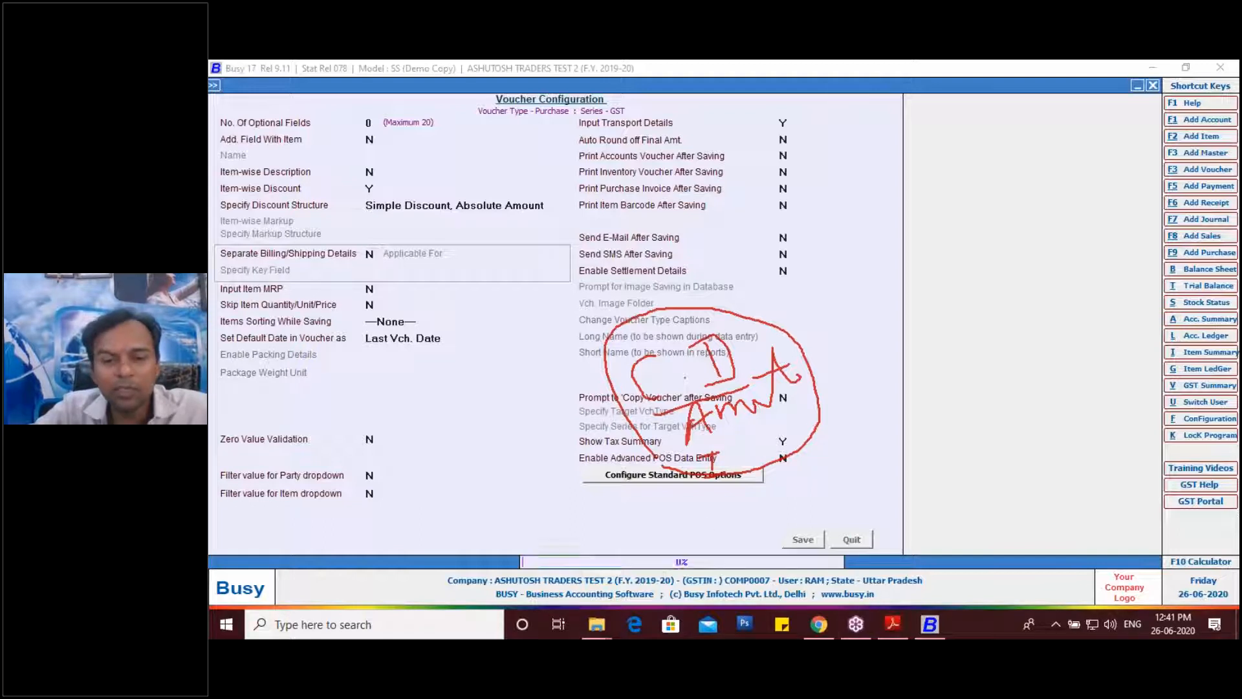
{"action": "key", "text": "Escape"}
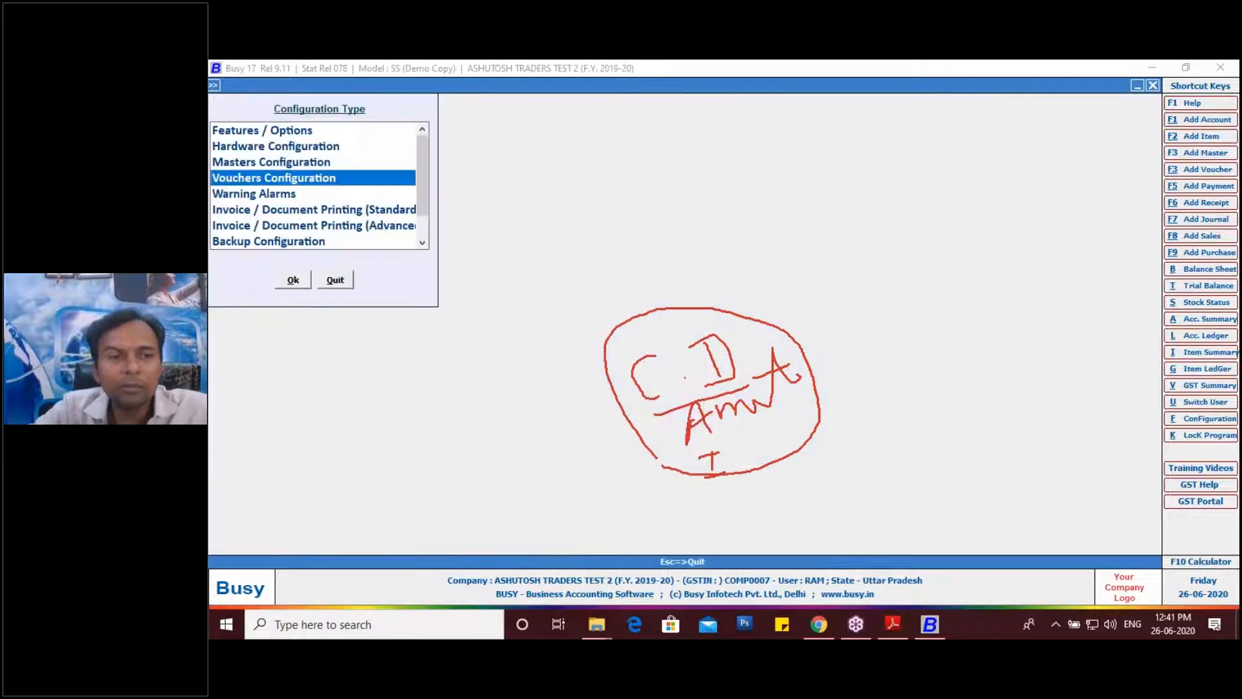
{"action": "key", "text": "Escape"}
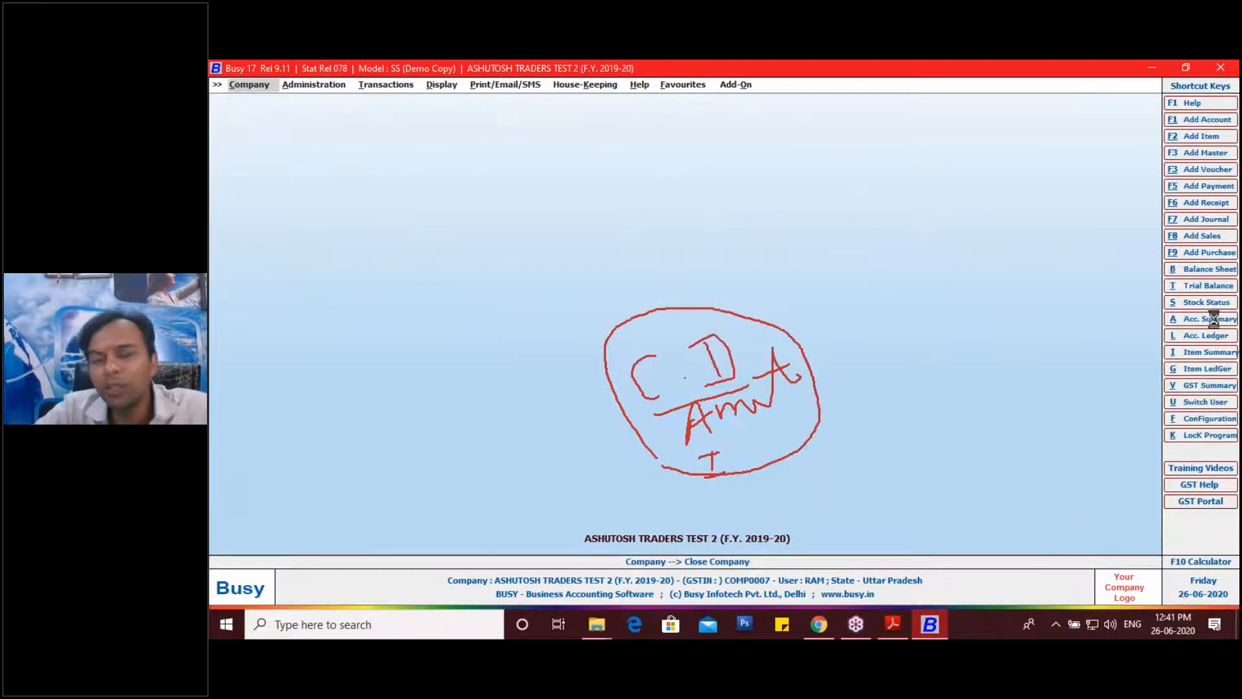
Start a new purchase voucher in the GST series and clear the red freehand note from the screen
{"action": "key", "text": "F9"}
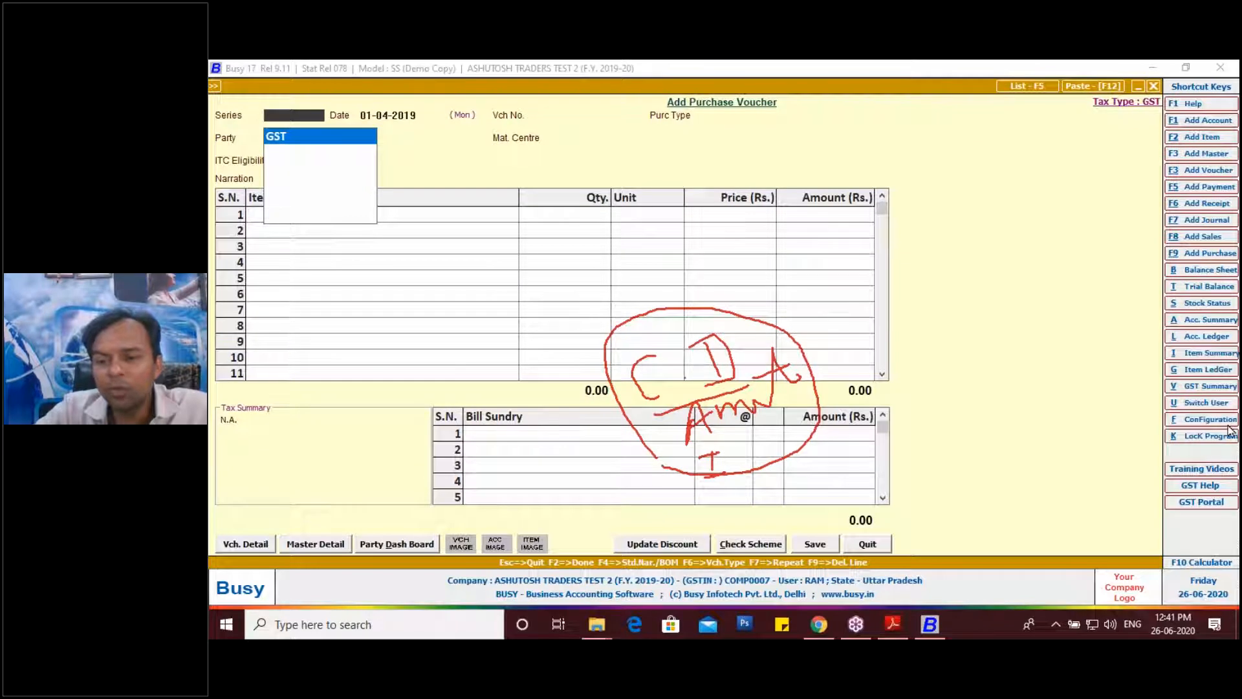
{"action": "left_click", "coordinate": [1125, 539]}
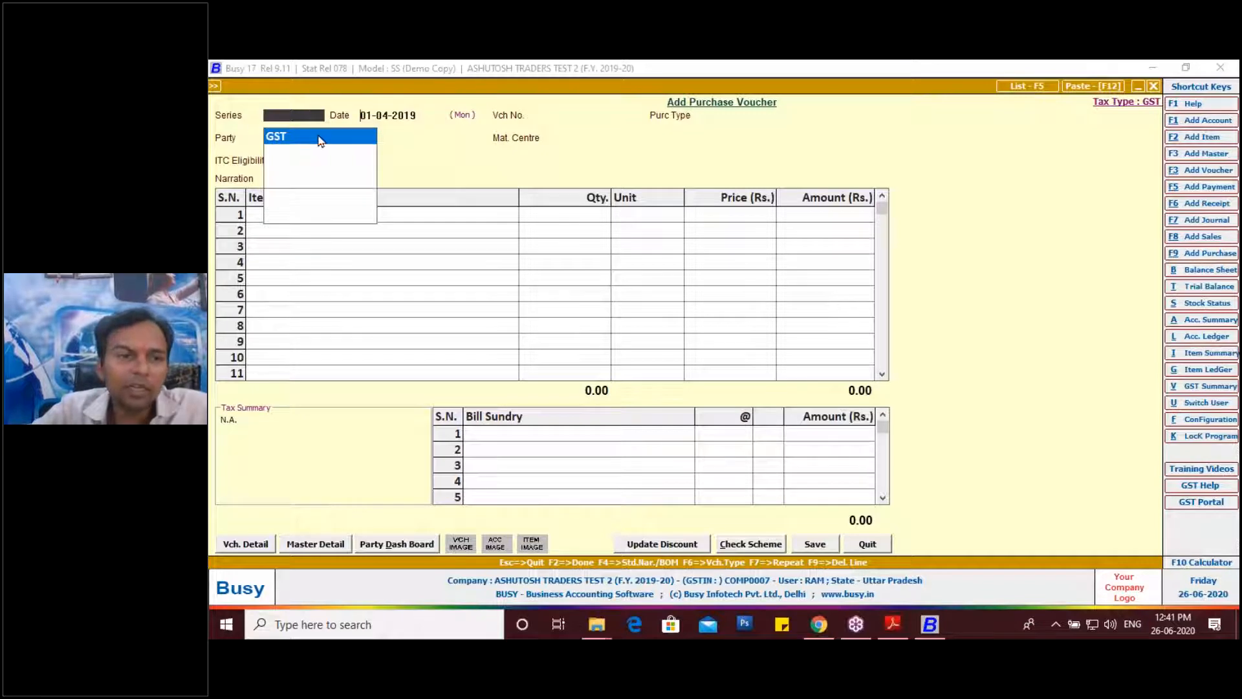
{"action": "key", "text": "Return"}
{"action": "key", "text": "Return"}
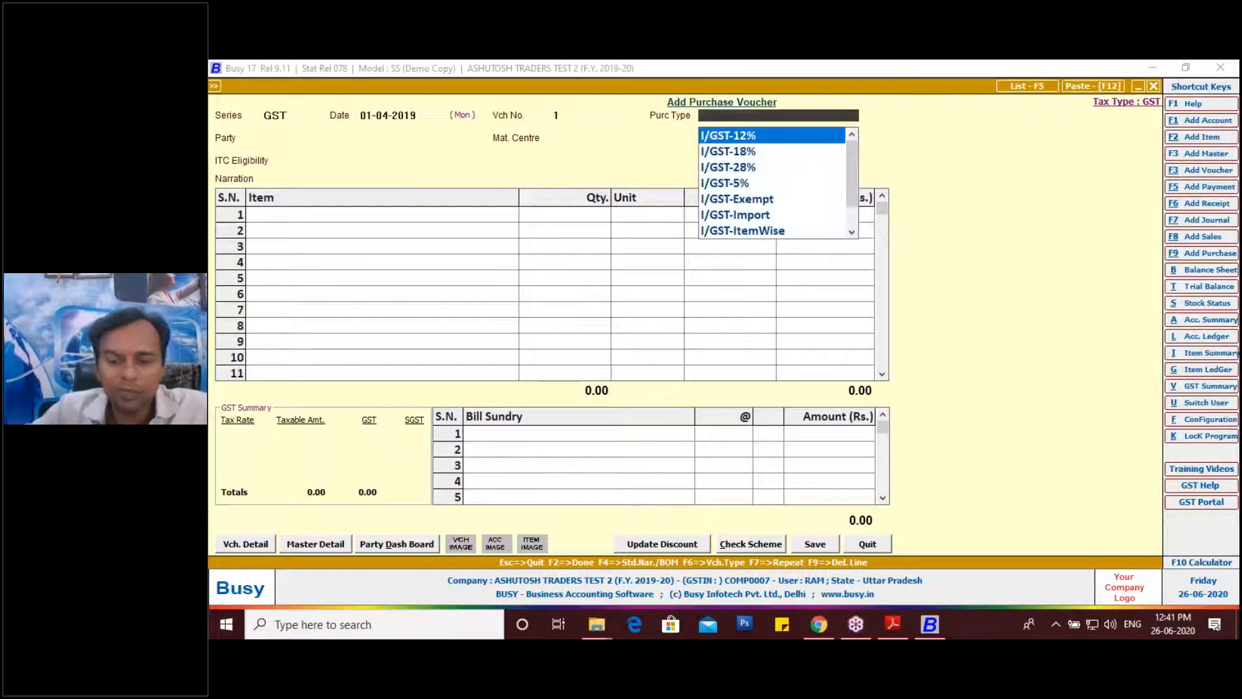
{"action": "key", "text": "Escape"}
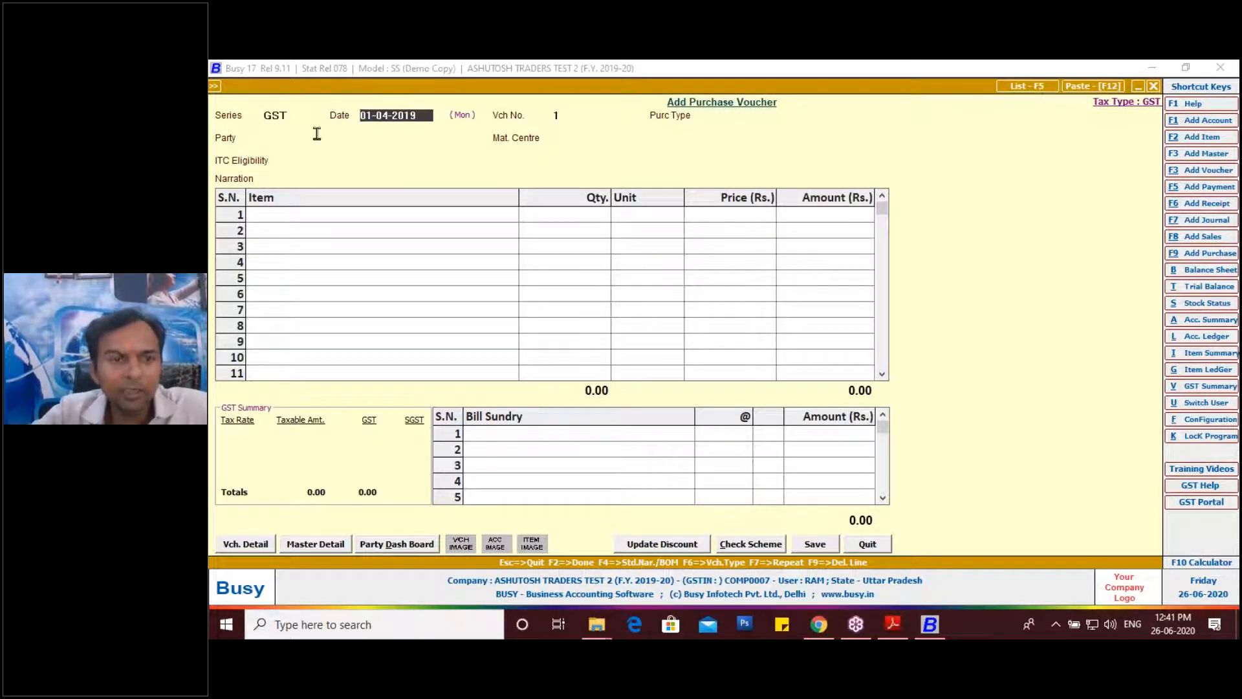
Look up the first invoice's date in Adobe Reader and set the purchase voucher's date to 08-04-2019 in Busy
{"action": "key", "text": "alt+Tab"}
{"action": "scroll", "coordinate": [737, 240], "scroll_direction": "up", "scroll_amount": 10}
{"action": "scroll", "coordinate": [738, 240], "scroll_direction": "up", "scroll_amount": 15}
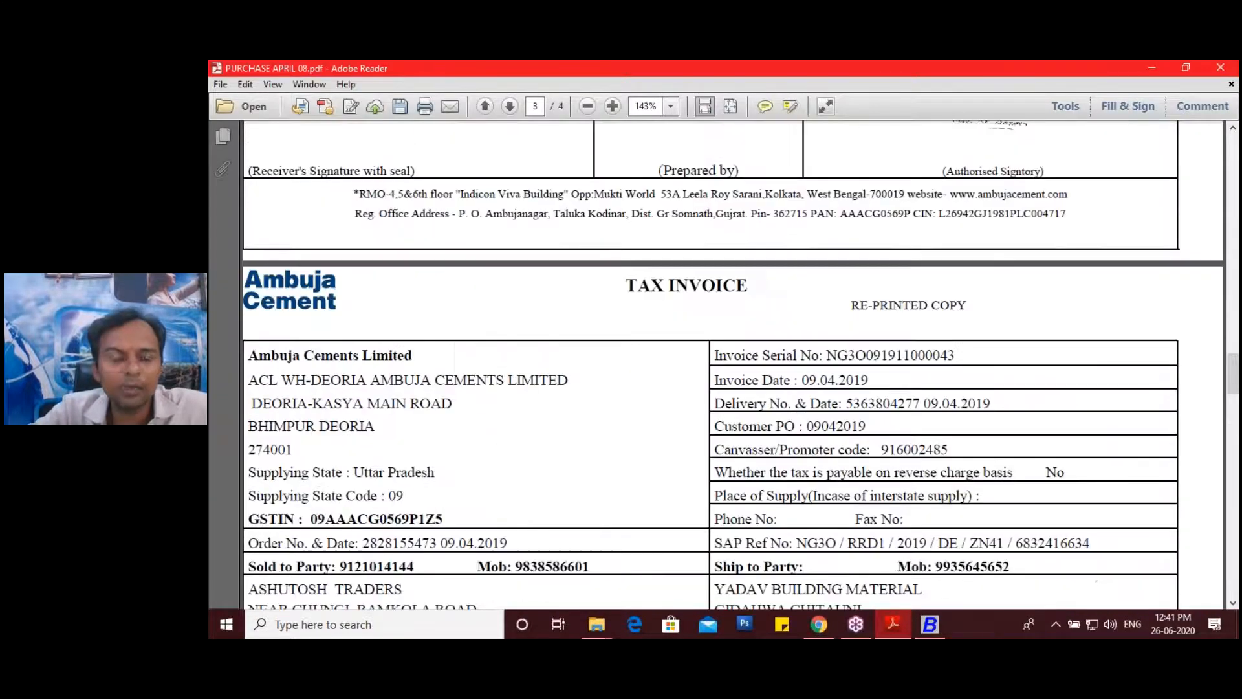
{"action": "scroll", "coordinate": [738, 239], "scroll_direction": "up", "scroll_amount": 20}
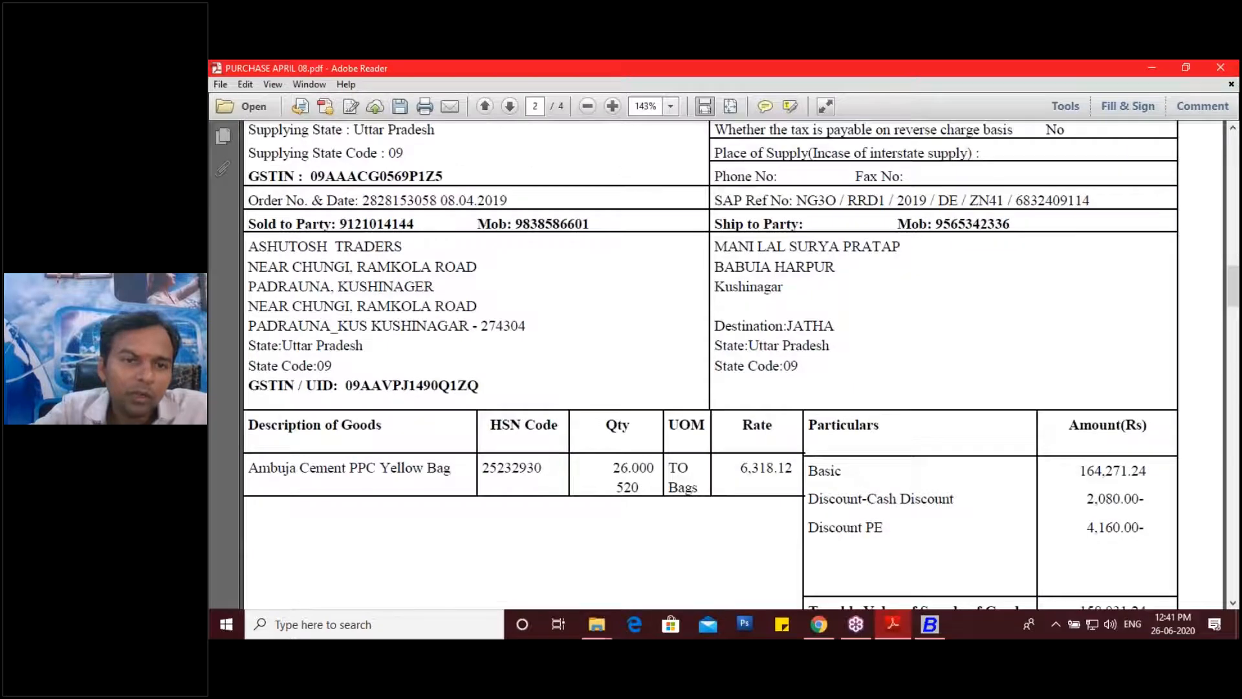
{"action": "scroll", "coordinate": [566, 233], "scroll_direction": "up", "scroll_amount": 15}
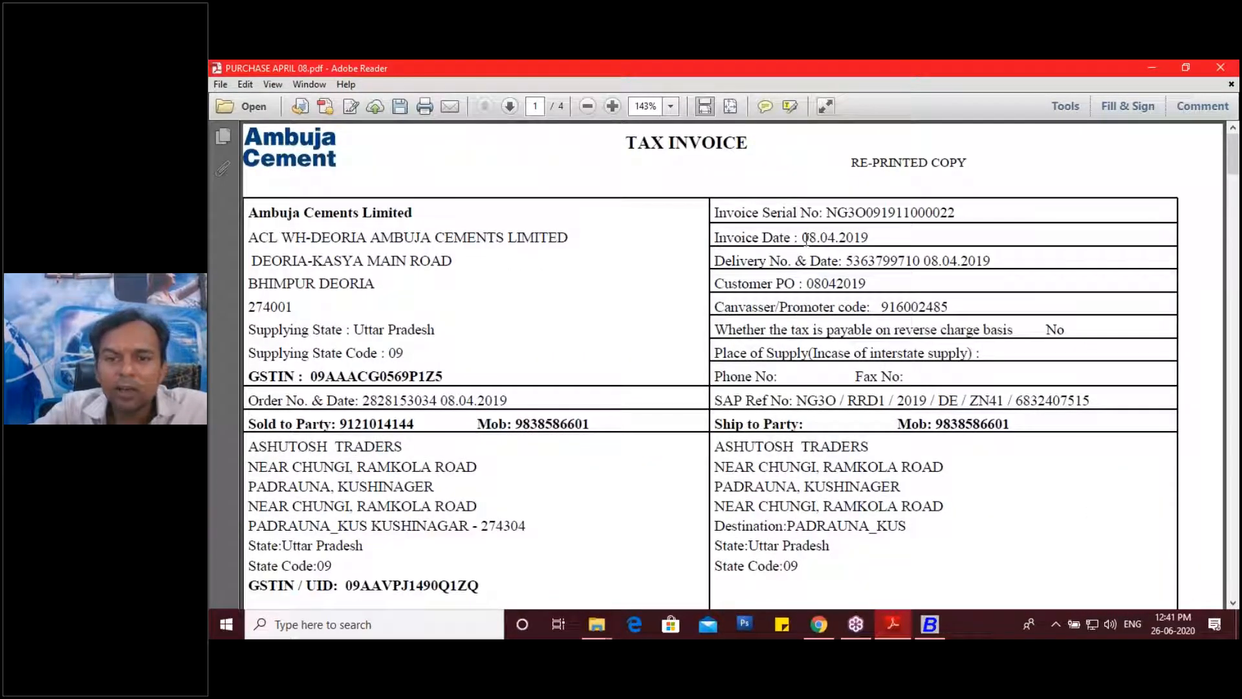
{"action": "left_click", "coordinate": [929, 631]}
{"action": "type", "text": "04"}
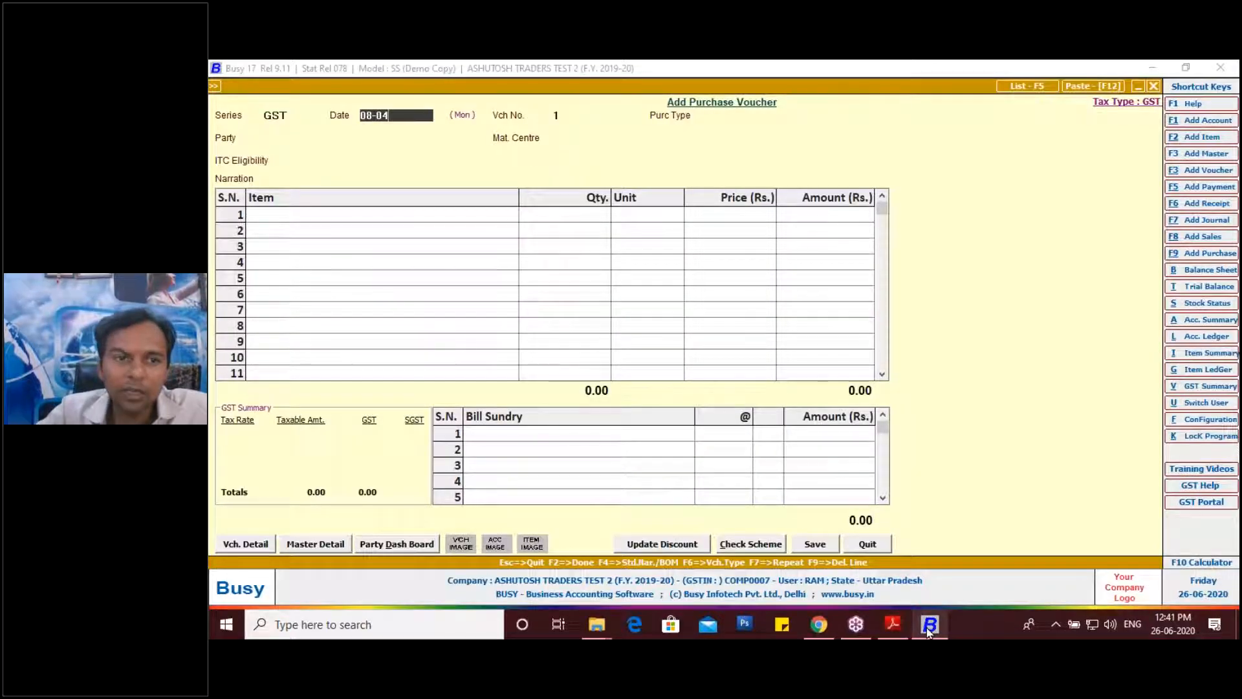
{"action": "key", "text": "Return"}
Set the voucher's purchase type to L/GST-28%
{"action": "type", "text": "L"}
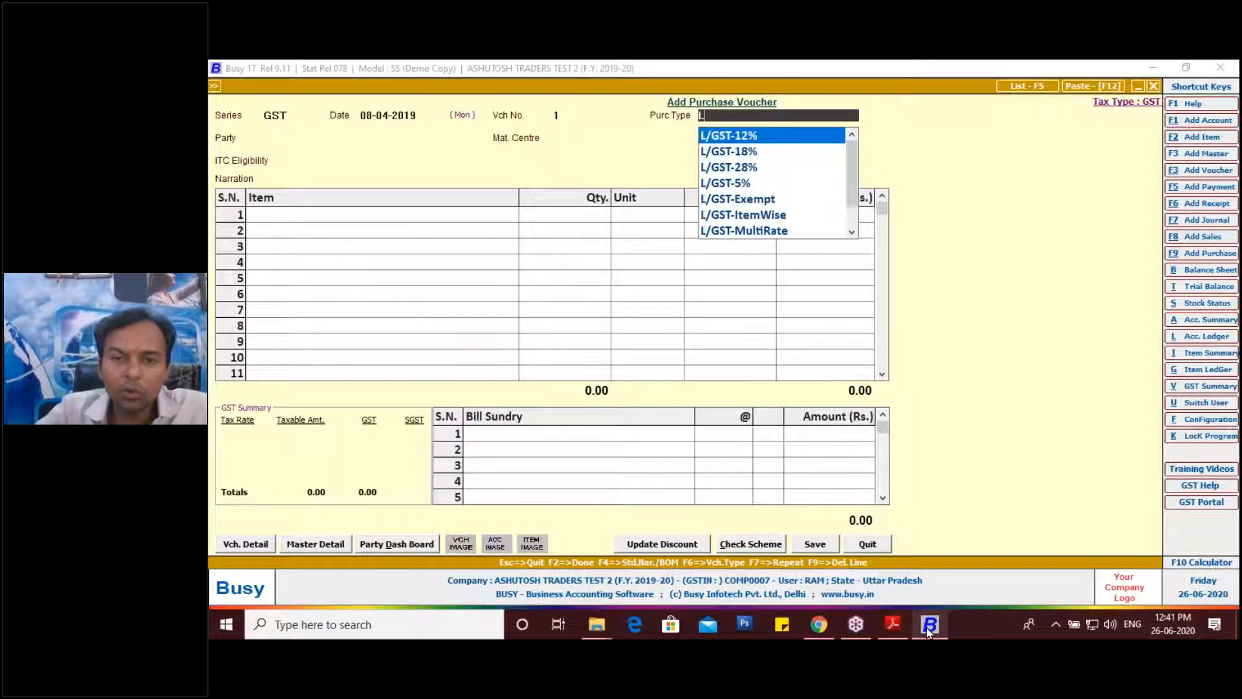
{"action": "key", "text": "Down"}
{"action": "key", "text": "Down"}
{"action": "key", "text": "Down"}
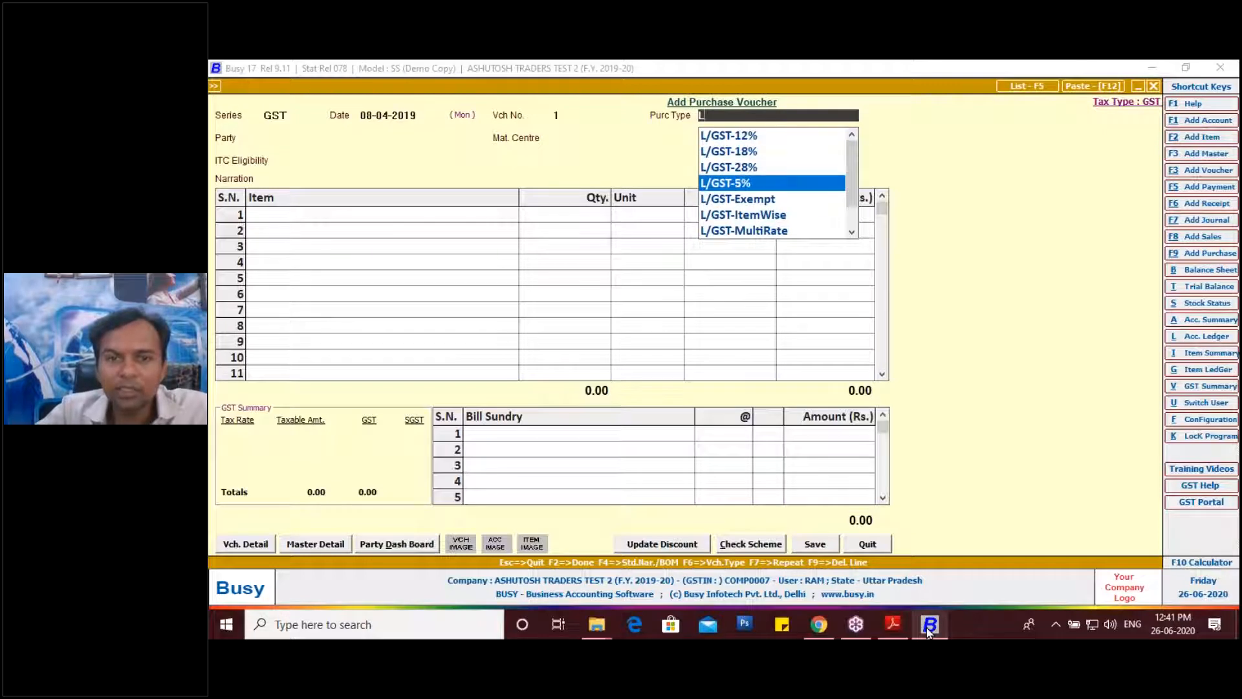
{"action": "key", "text": "Up"}
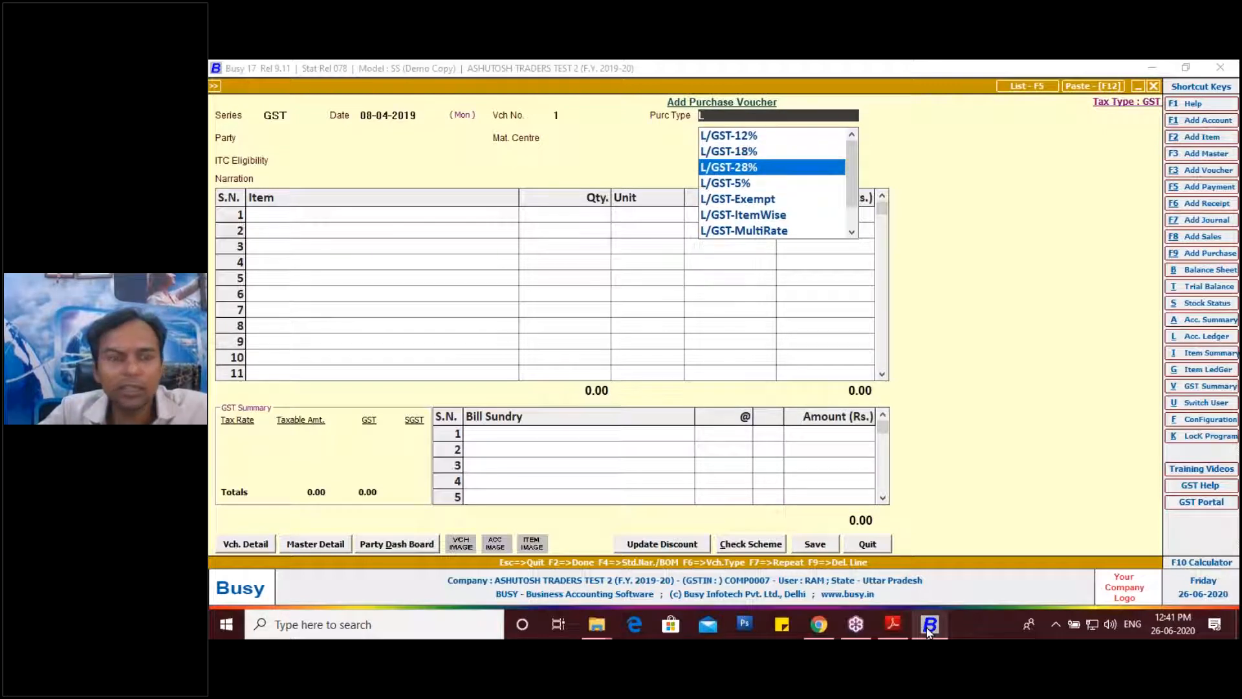
{"action": "key", "text": "Return"}
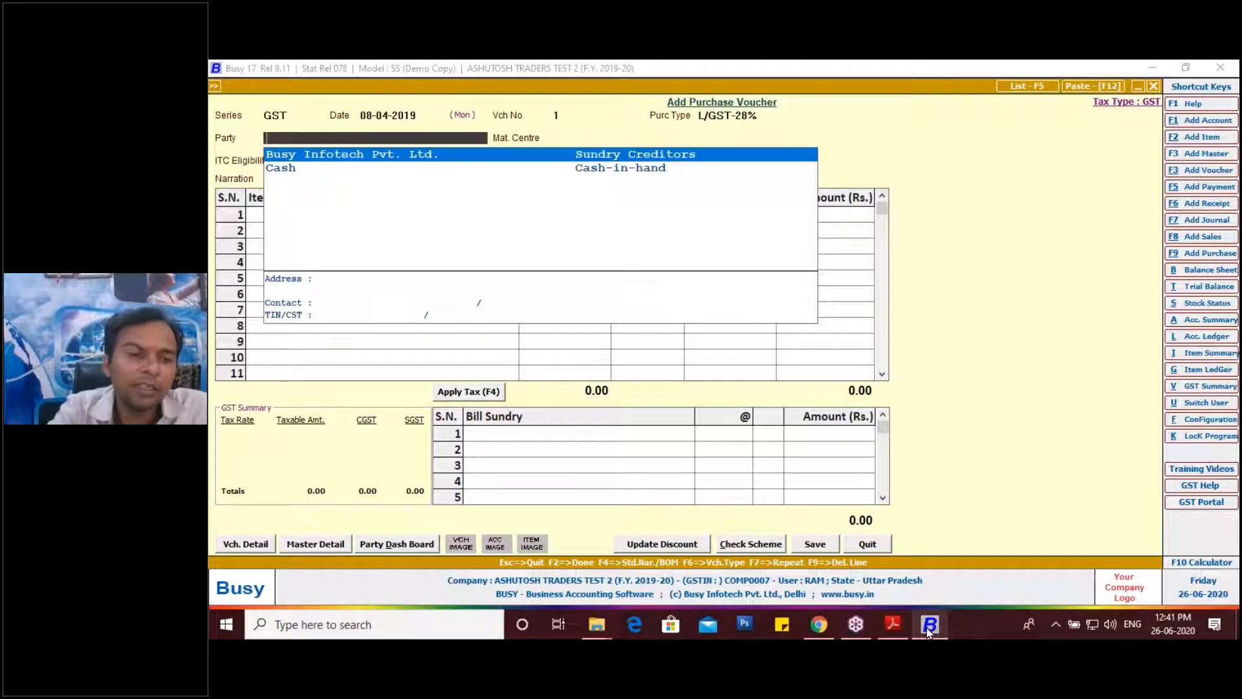
Start a new party account in Busy and fill its name and print name with "Ambuja Cements Limited", copied from the Adobe Reader invoice
{"action": "key", "text": "F3"}
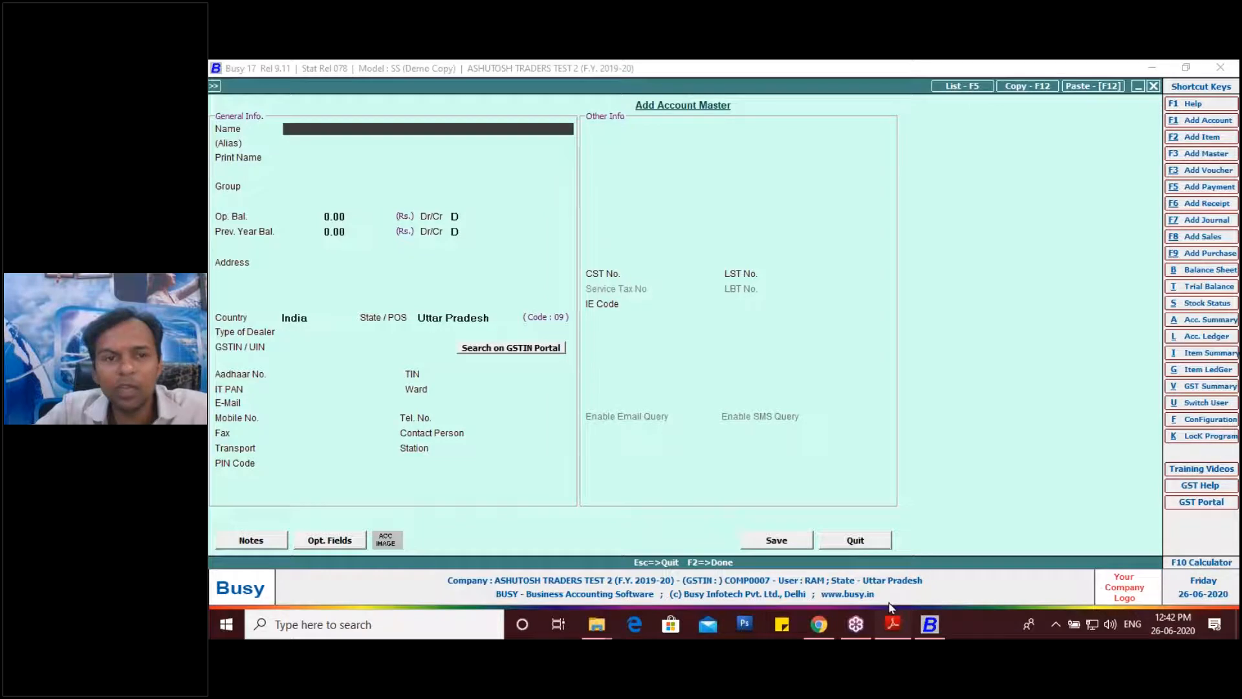
{"action": "left_click", "coordinate": [892, 622]}
{"action": "left_click_drag", "start_coordinate": [415, 210], "coordinate": [276, 214]}
{"action": "key", "text": "ctrl+c"}
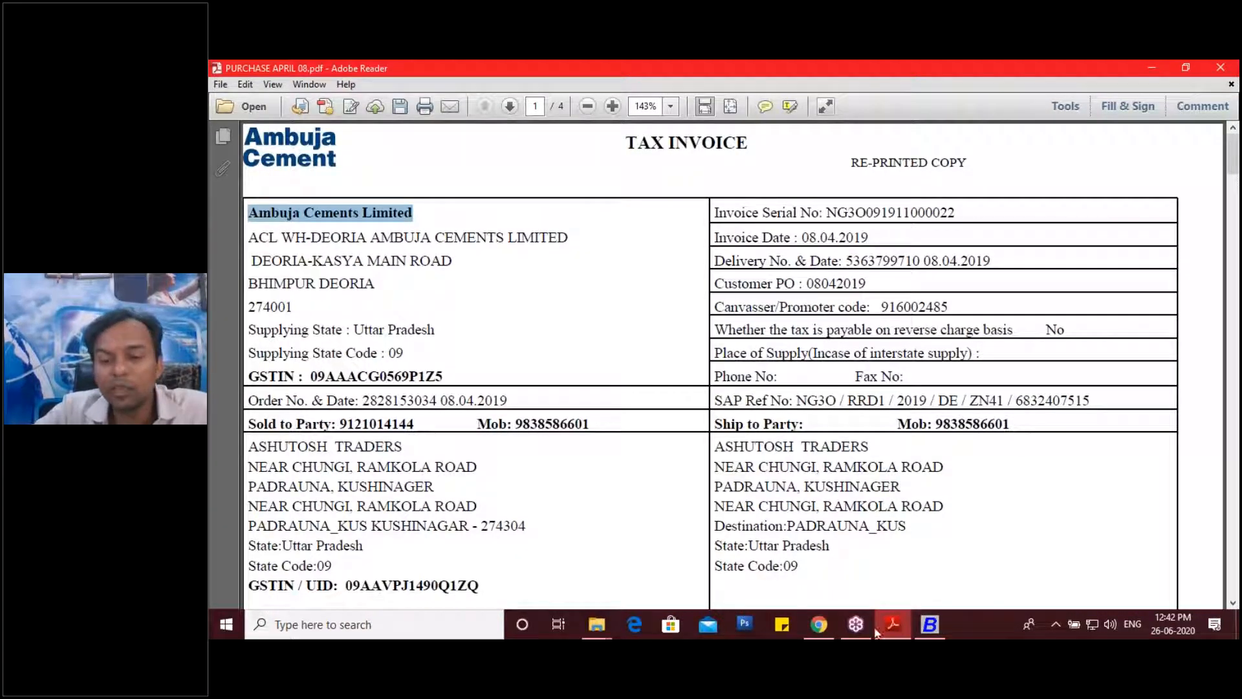
{"action": "left_click", "coordinate": [819, 624]}
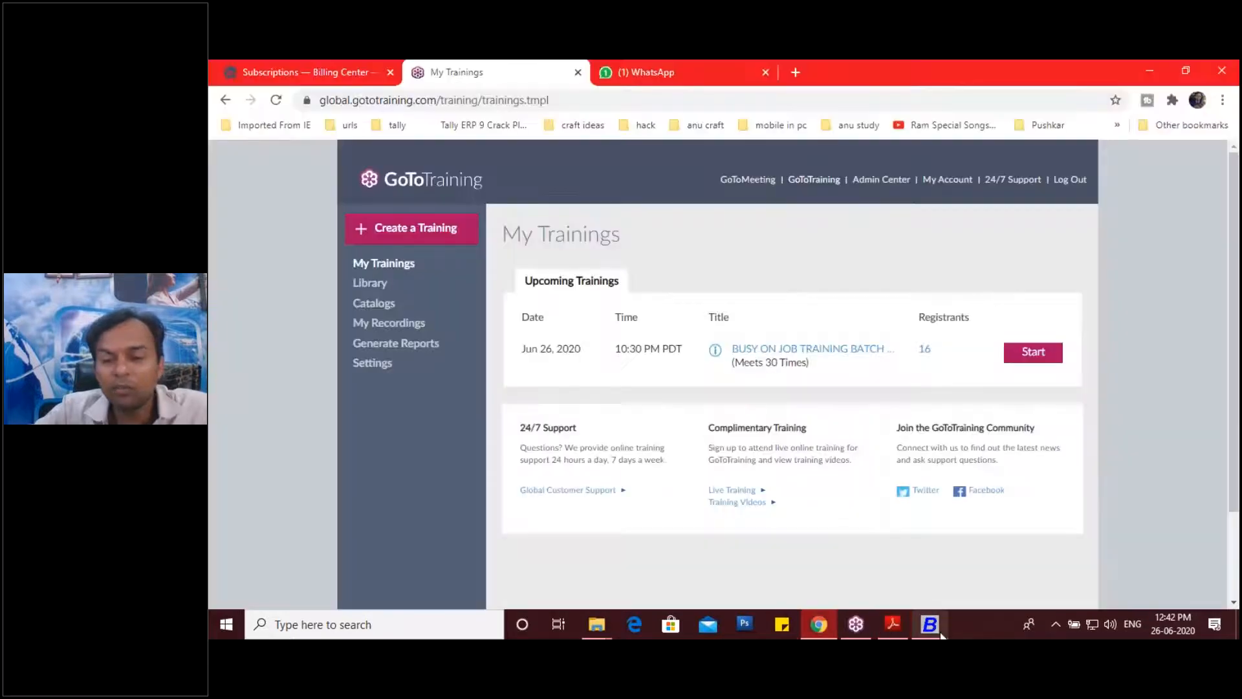
{"action": "left_click", "coordinate": [929, 624]}
{"action": "key", "text": "ctrl+v"}
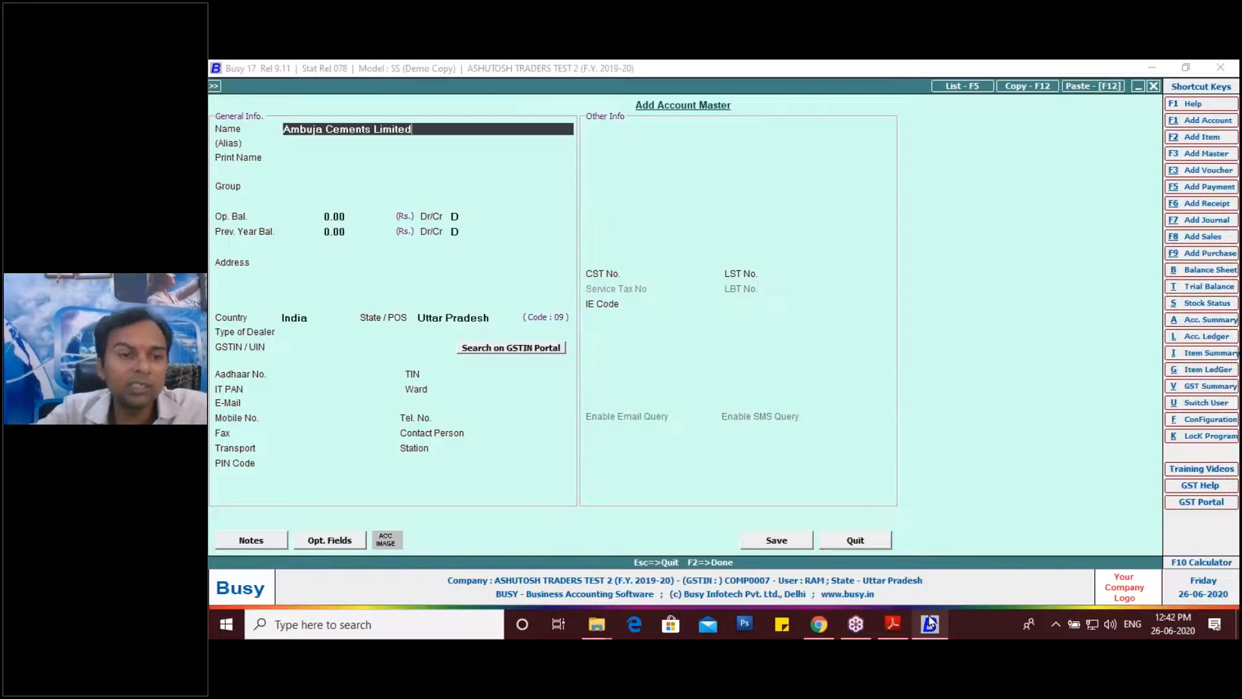
{"action": "key", "text": "Return"}
{"action": "key", "text": "Return"}
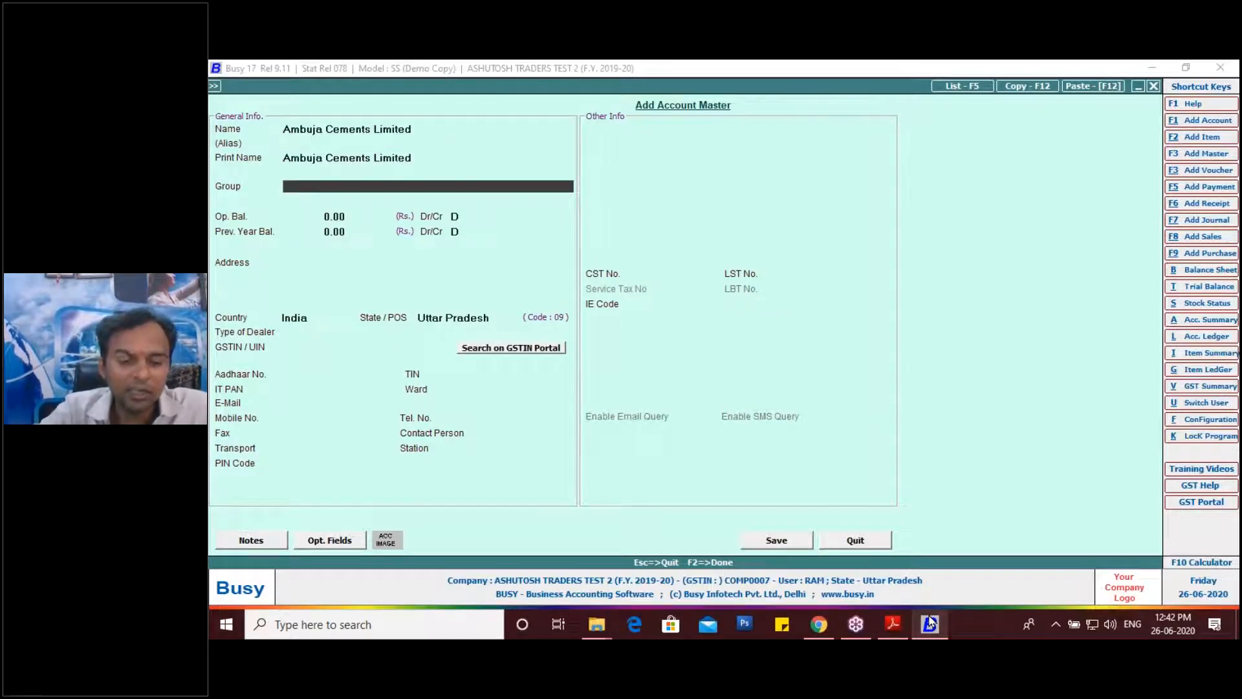
Put the new party account in the Sundry Creditors group and leave its opening and previous-year balances at zero
{"action": "type", "text": "SUN"}
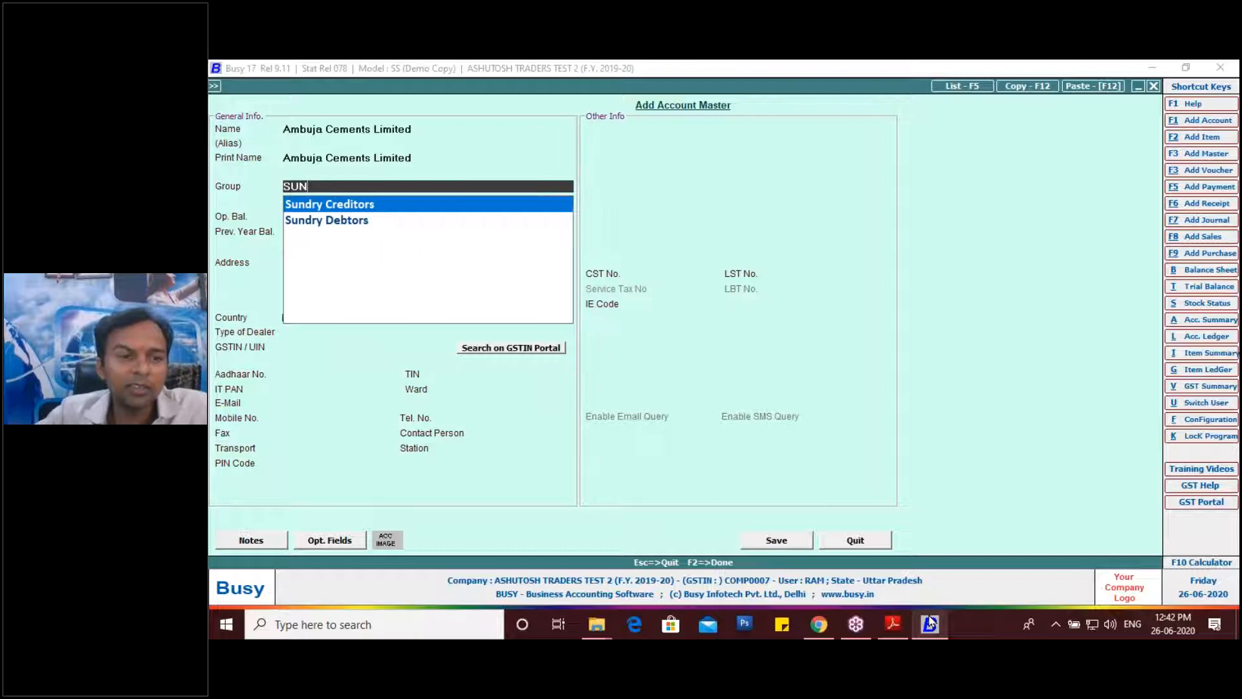
{"action": "key", "text": "Return"}
{"action": "key", "text": "Return"}
{"action": "key", "text": "Return"}
{"action": "key", "text": "Return"}
{"action": "key", "text": "Return"}
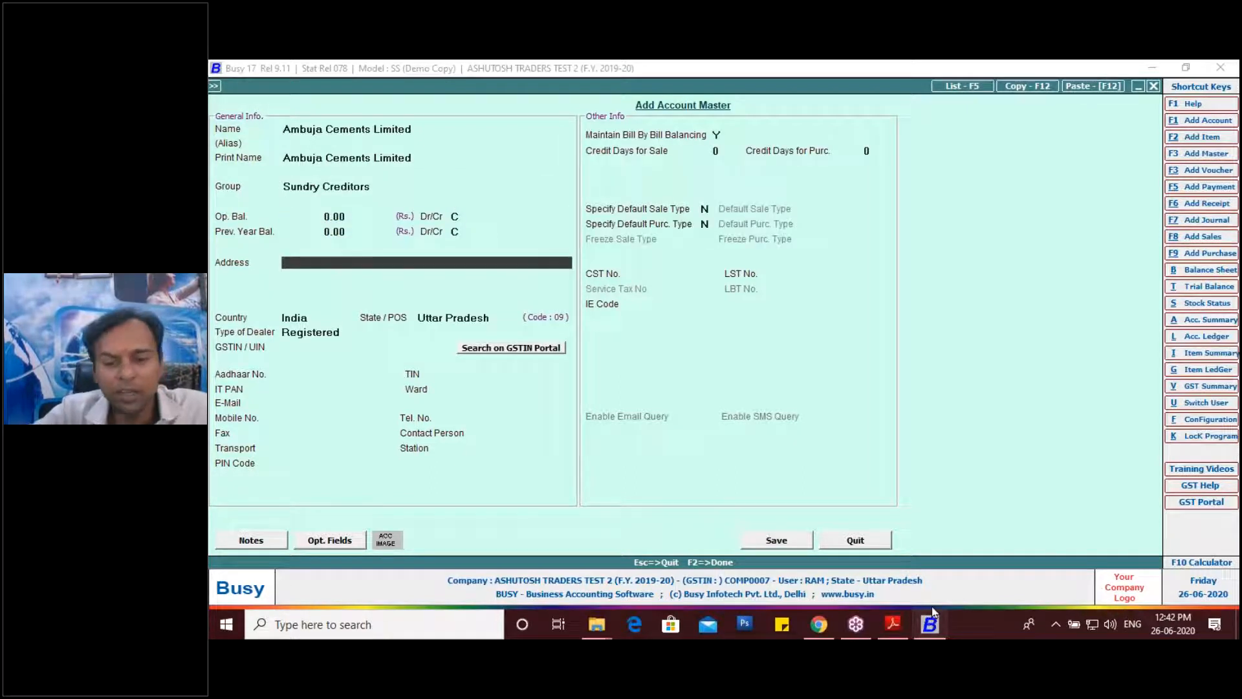
Copy the supplier's first address line from the Adobe Reader invoice into the account's address in Busy
{"action": "left_click", "coordinate": [893, 625]}
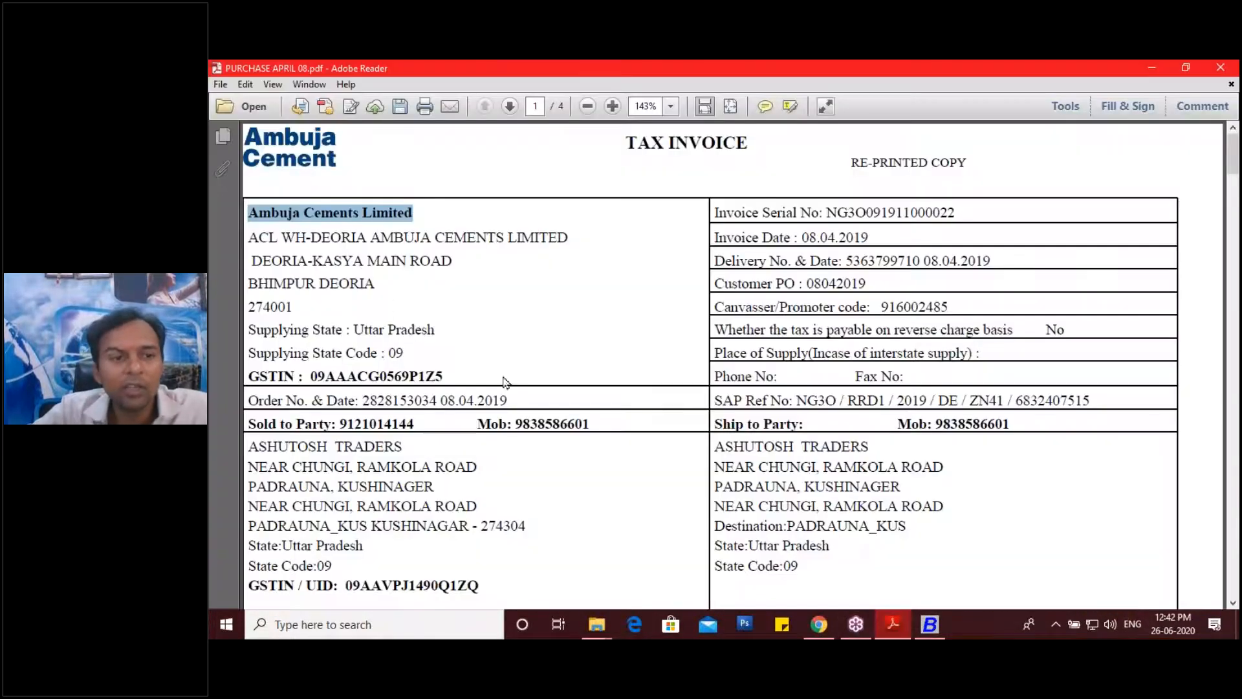
{"action": "left_click_drag", "start_coordinate": [250, 243], "coordinate": [561, 251]}
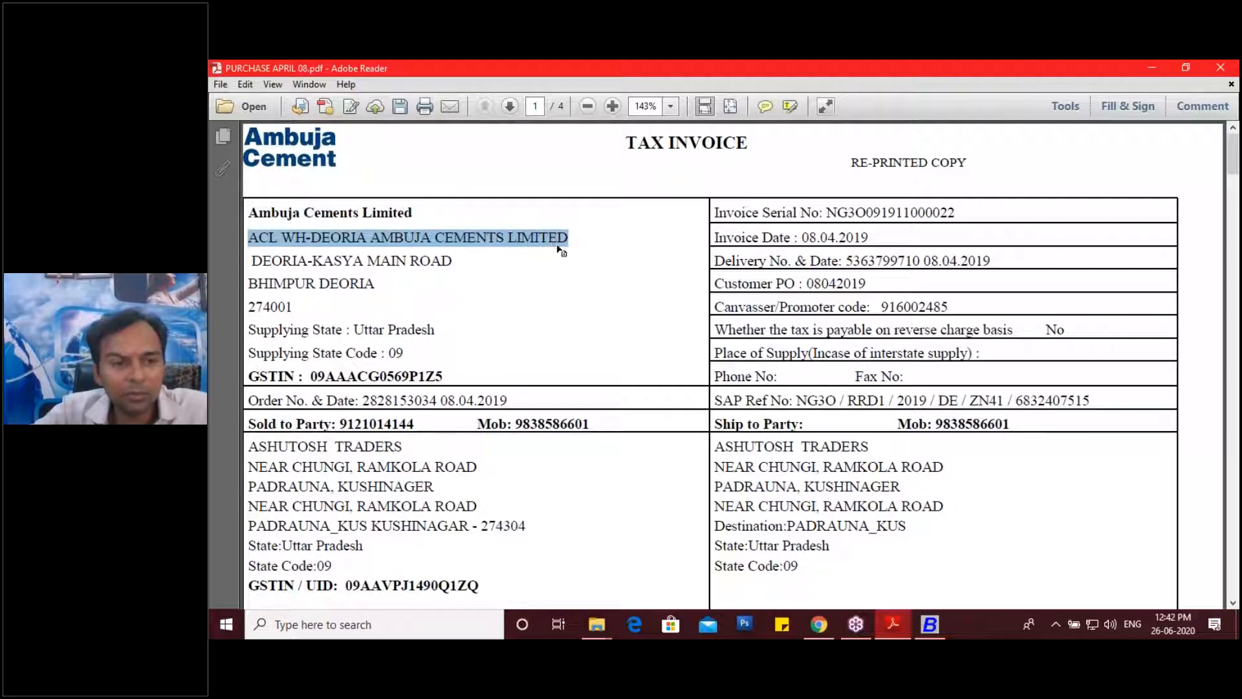
{"action": "mouse_move", "coordinate": [886, 630]}
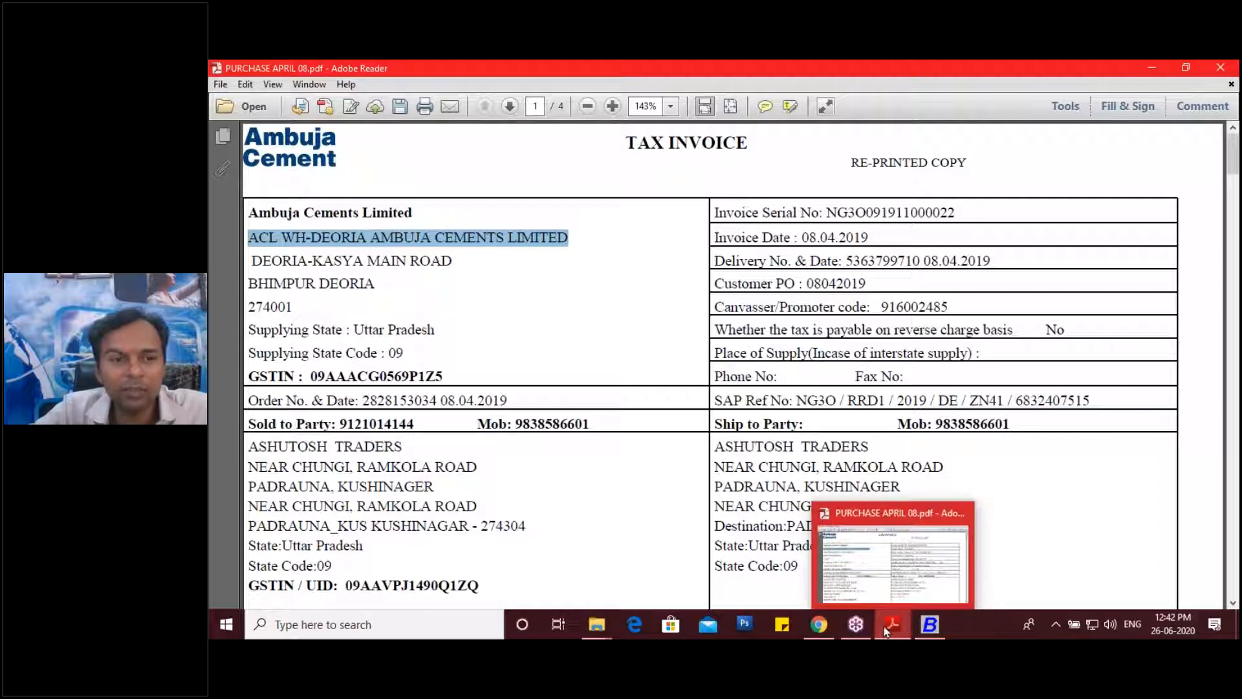
{"action": "mouse_move", "coordinate": [926, 626]}
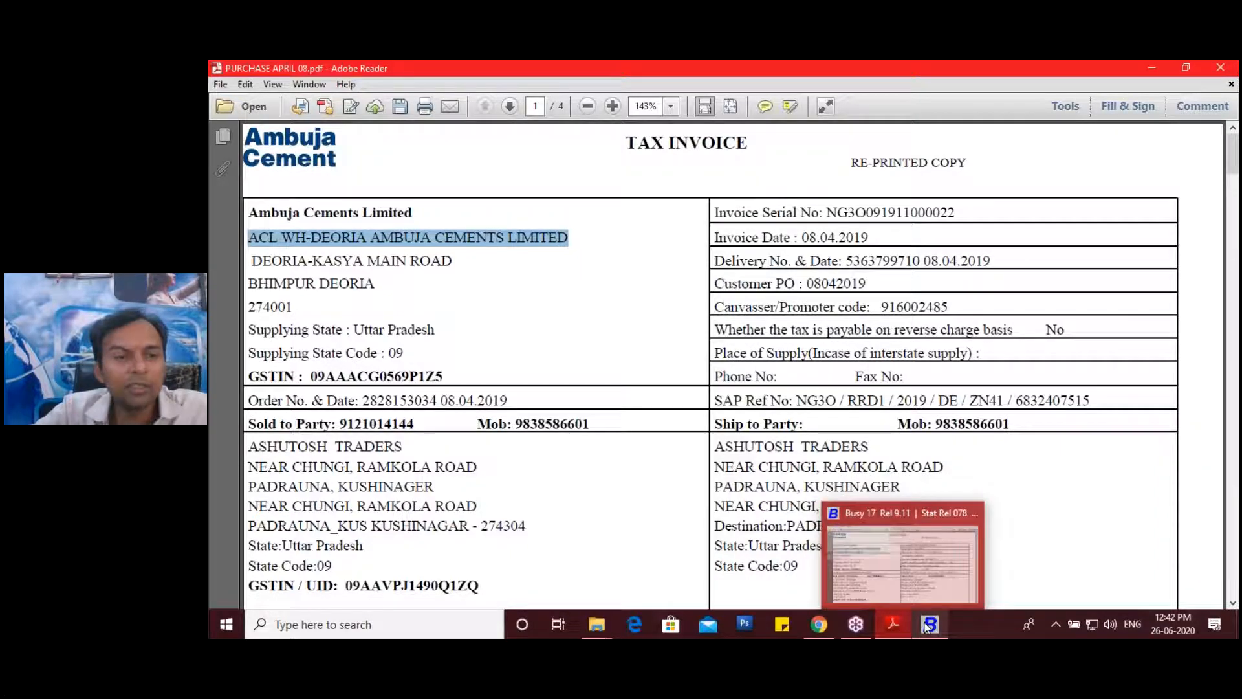
{"action": "left_click", "coordinate": [926, 626]}
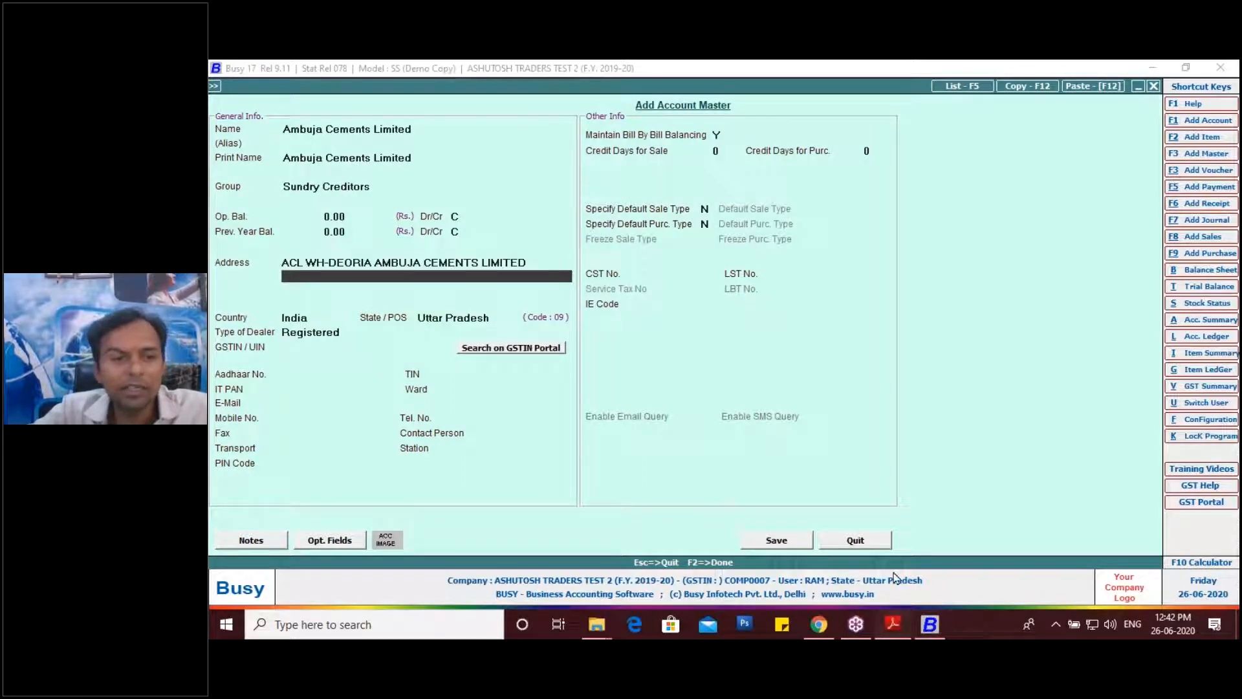
Copy the supplier's second address line from the Adobe Reader invoice into the account's second address line in Busy
{"action": "left_click", "coordinate": [892, 624]}
{"action": "left_click_drag", "start_coordinate": [252, 260], "coordinate": [435, 258]}
{"action": "key", "text": "ctrl+c"}
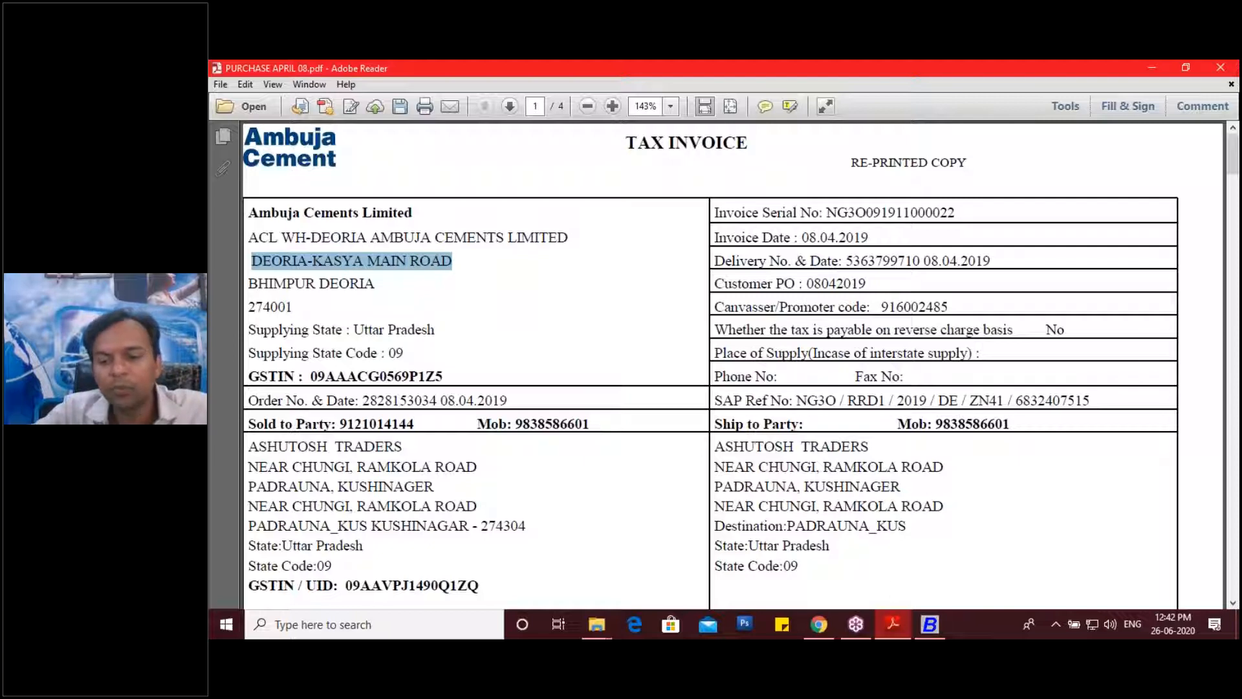
{"action": "left_click", "coordinate": [939, 625]}
{"action": "key", "text": "ctrl+v"}
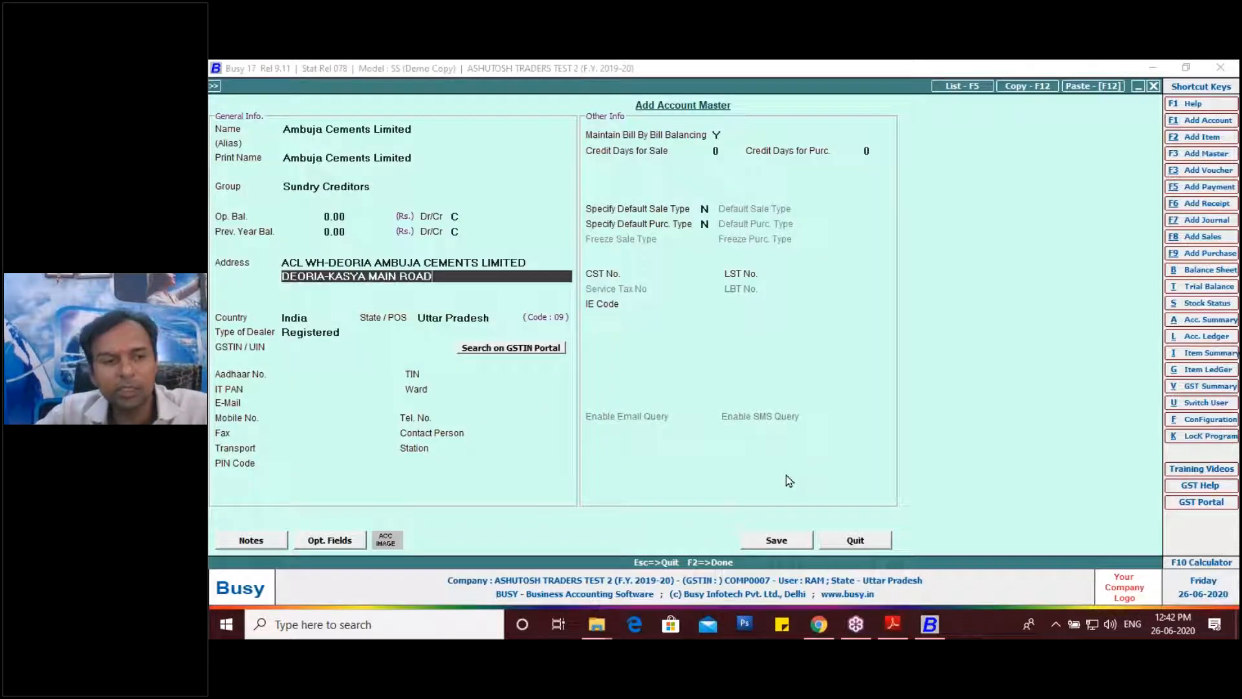
{"action": "key", "text": "Return"}
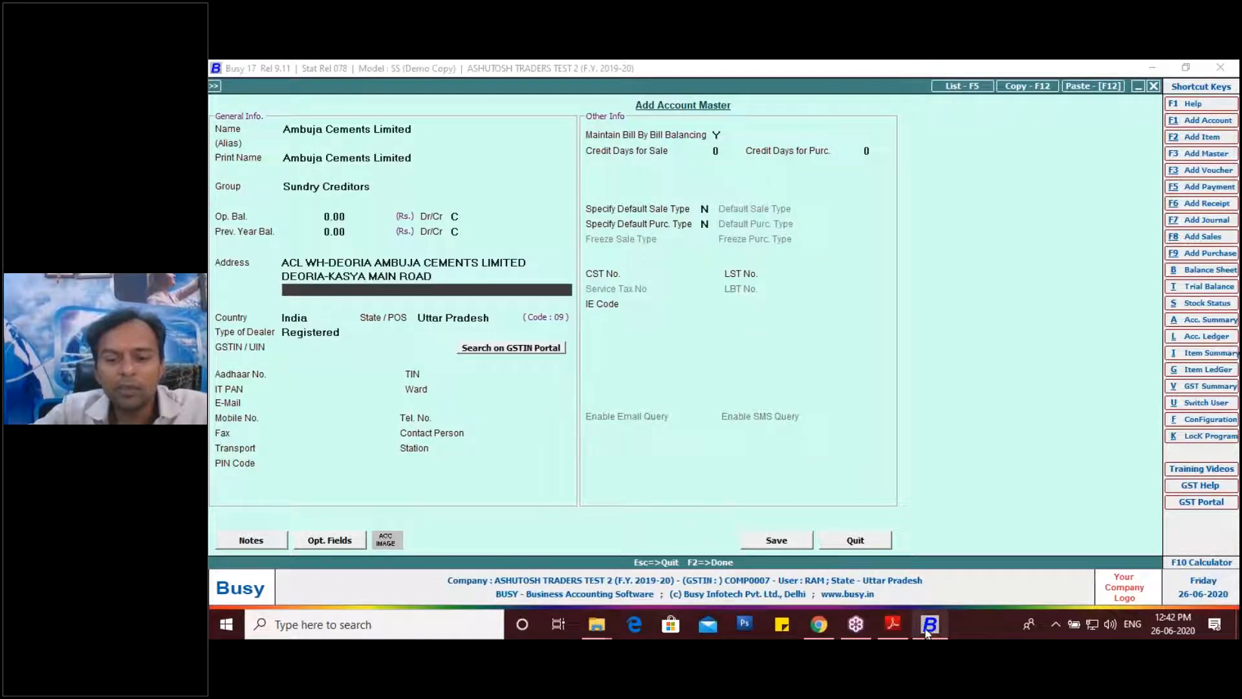
Copy the supplier's third address line from Adobe Reader into Busy and accept India, Uttar Pradesh and the Registered dealer type
{"action": "left_click", "coordinate": [902, 628]}
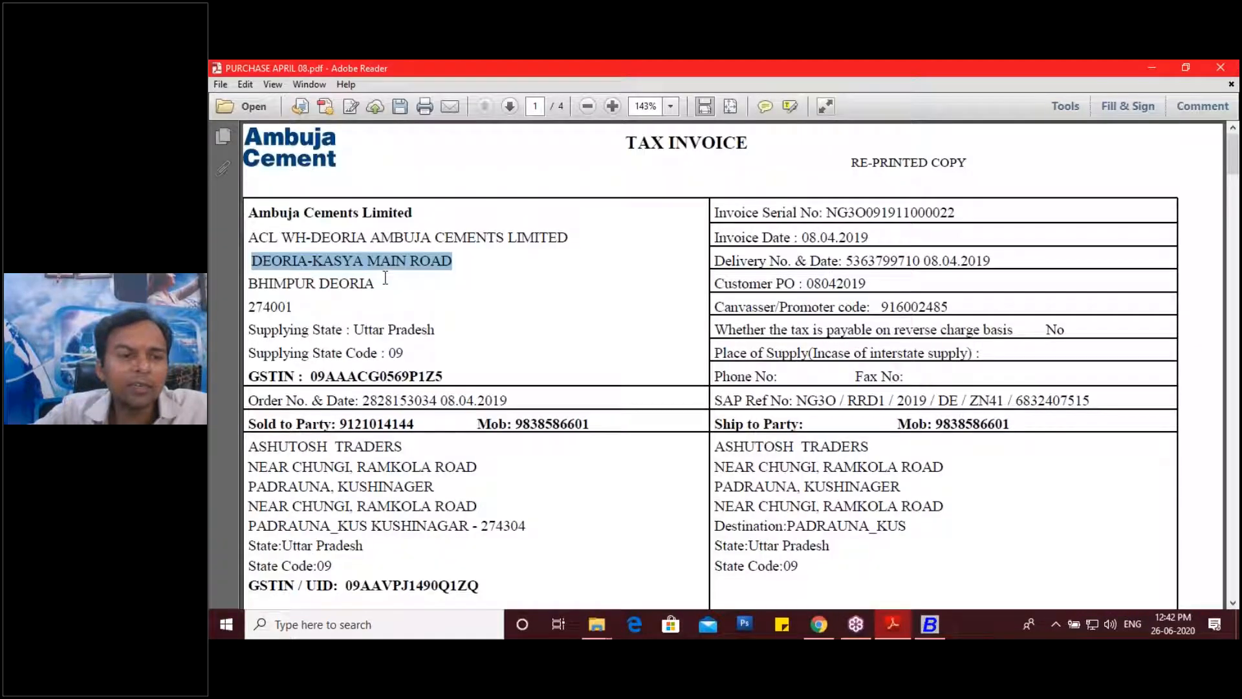
{"action": "left_click_drag", "start_coordinate": [375, 285], "coordinate": [236, 284]}
{"action": "key", "text": "ctrl+c"}
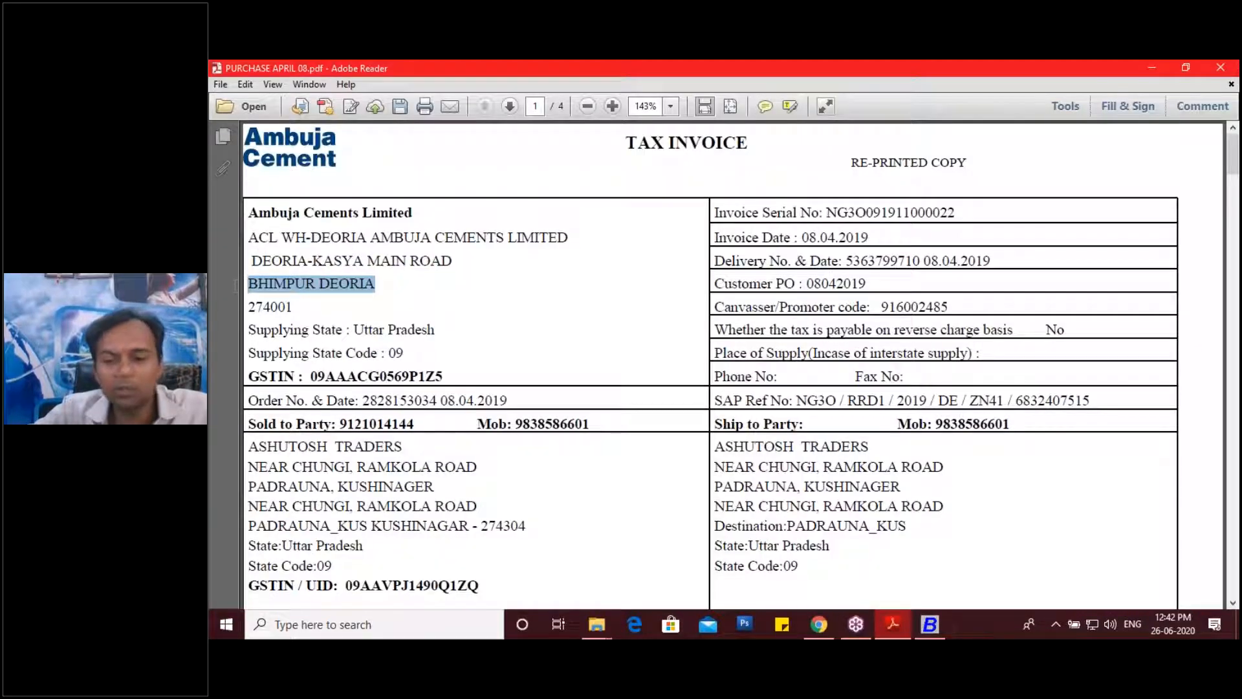
{"action": "left_click", "coordinate": [929, 625]}
{"action": "key", "text": "ctrl+v"}
{"action": "key", "text": "Return"}
{"action": "key", "text": "Return"}
{"action": "key", "text": "Return"}
{"action": "key", "text": "Return"}
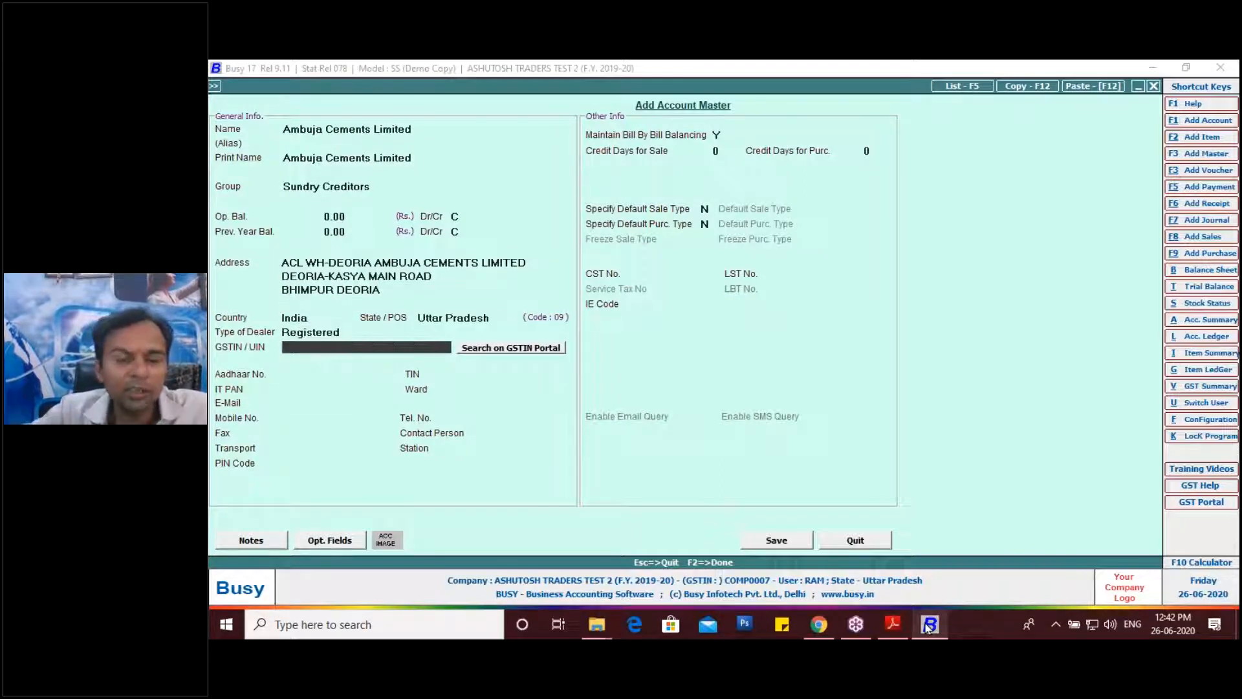
Copy the supplier's GSTIN from the Adobe Reader invoice into the account in Busy and save the account as the voucher's party
{"action": "left_click", "coordinate": [896, 625]}
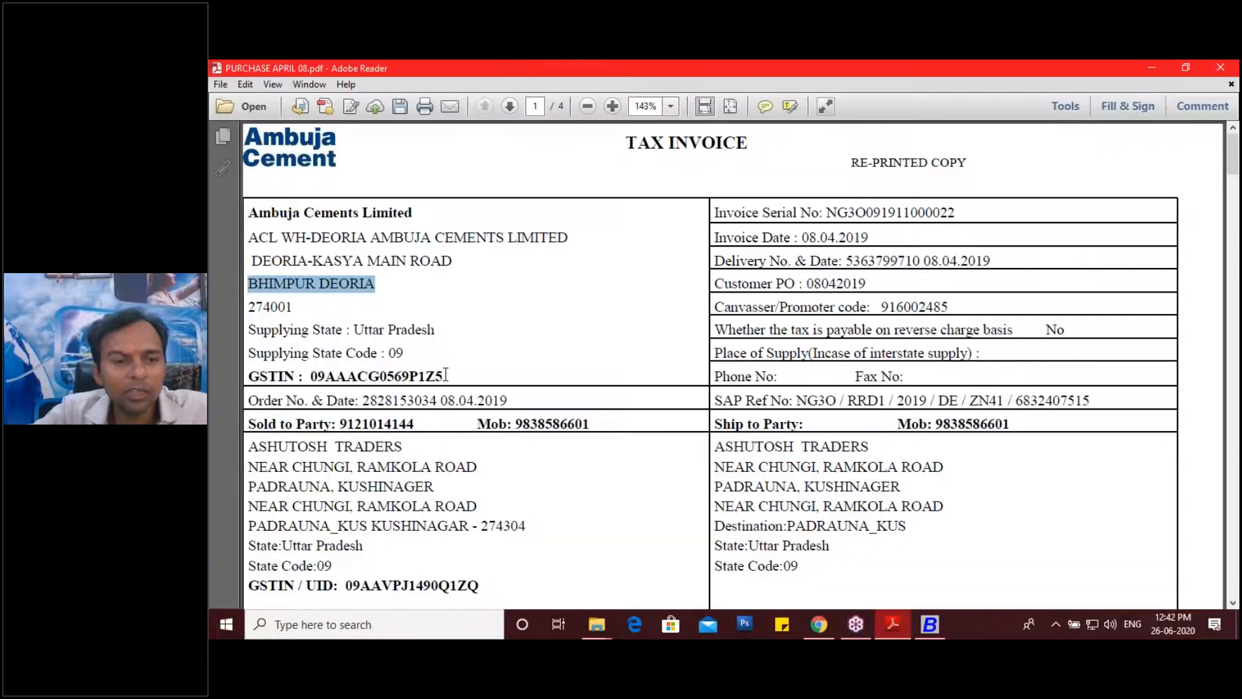
{"action": "left_click_drag", "start_coordinate": [450, 375], "coordinate": [310, 375]}
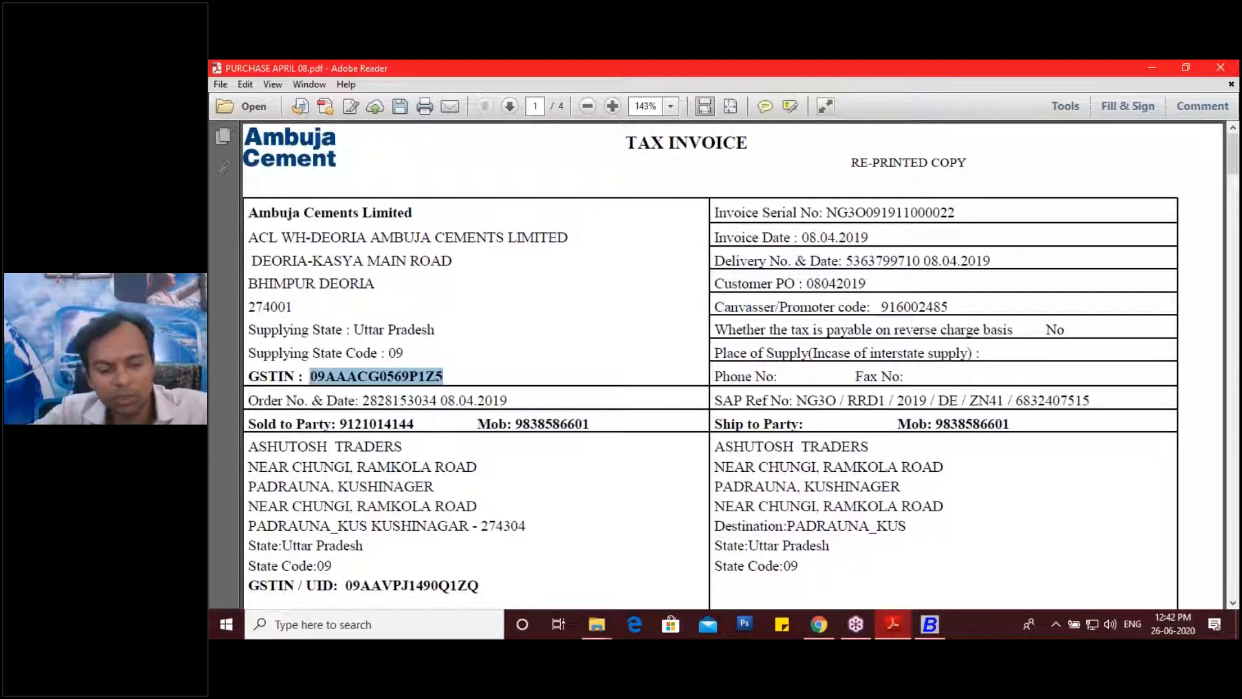
{"action": "left_click", "coordinate": [938, 634]}
{"action": "key", "text": "Return"}
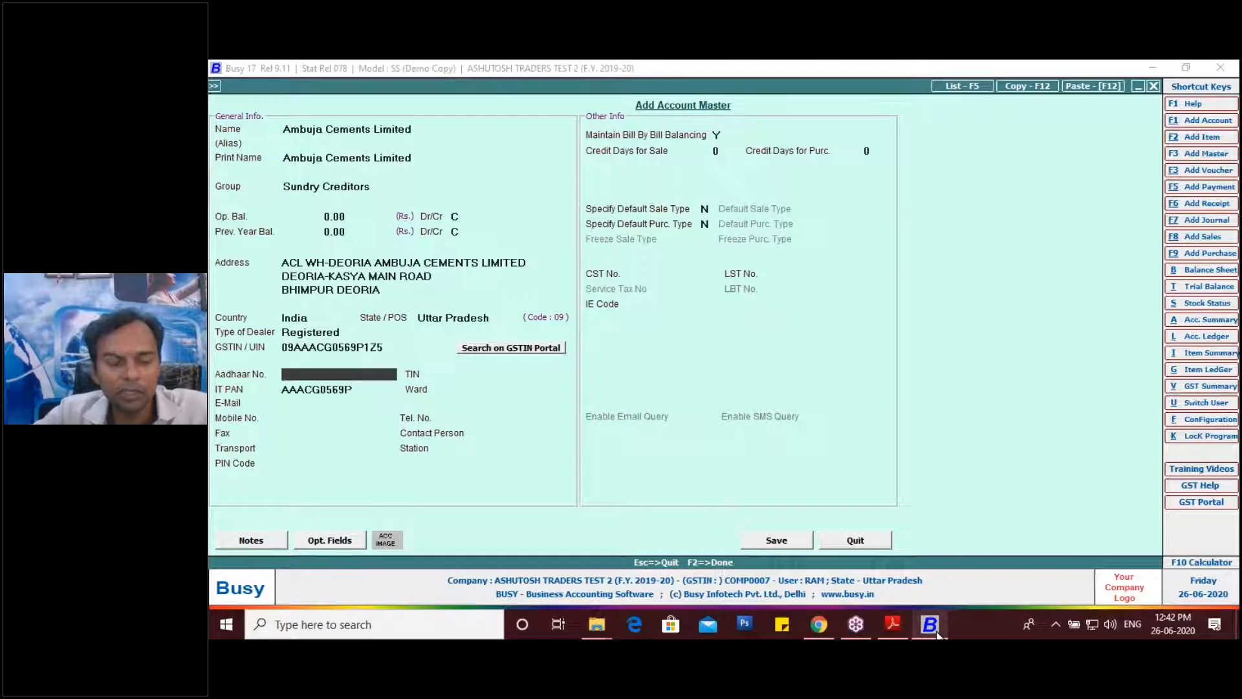
{"action": "key", "text": "F2"}
{"action": "key", "text": "Return"}
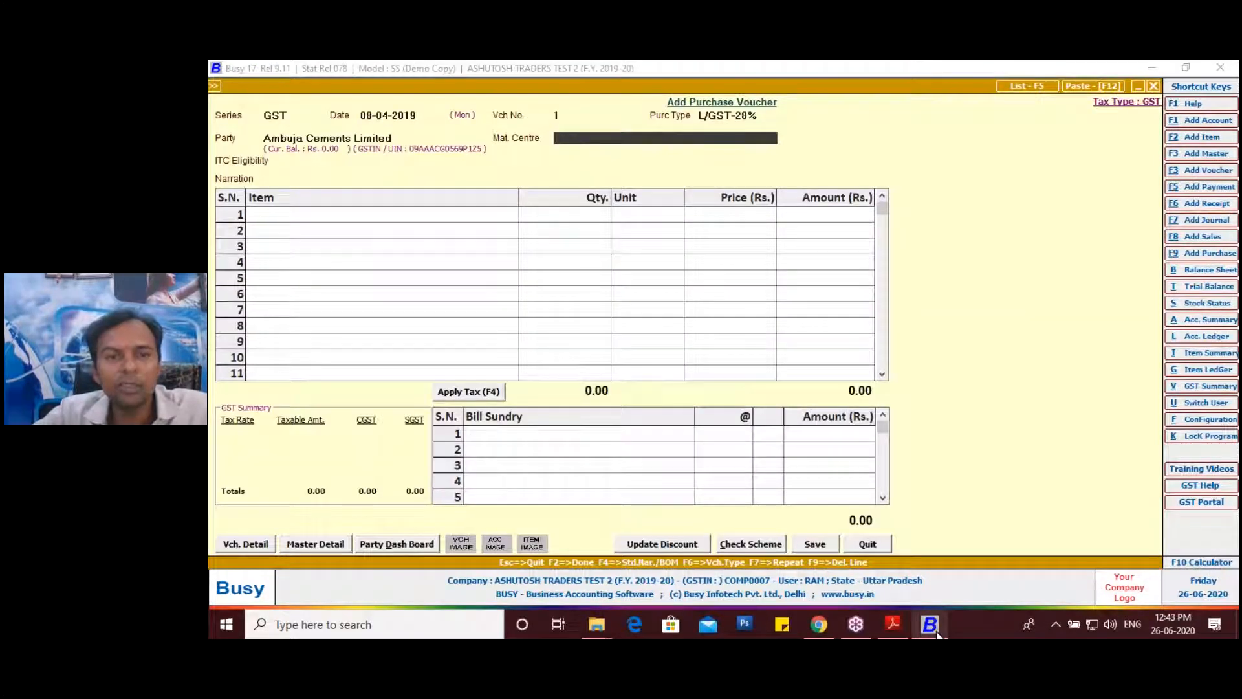
Set the voucher's material centre to Main Store and ITC eligibility to Input Goods/Services, leaving the narration blank
{"action": "key", "text": "Return"}
{"action": "key", "text": "Return"}
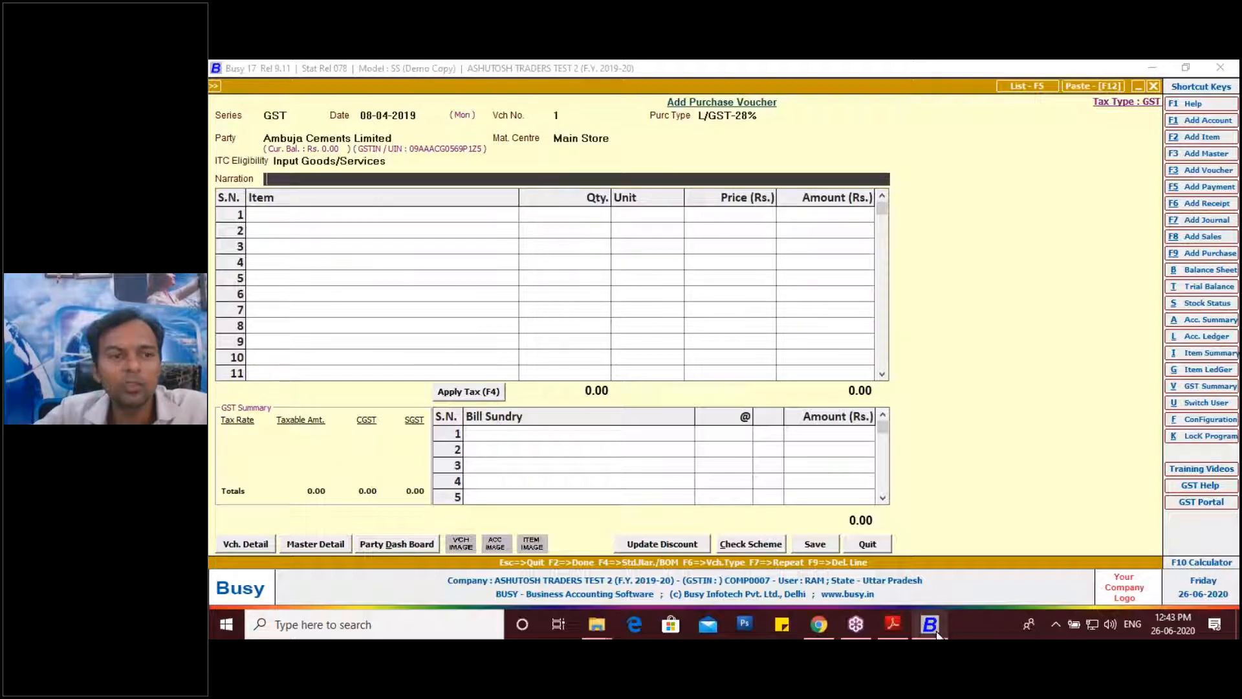
{"action": "key", "text": "Return"}
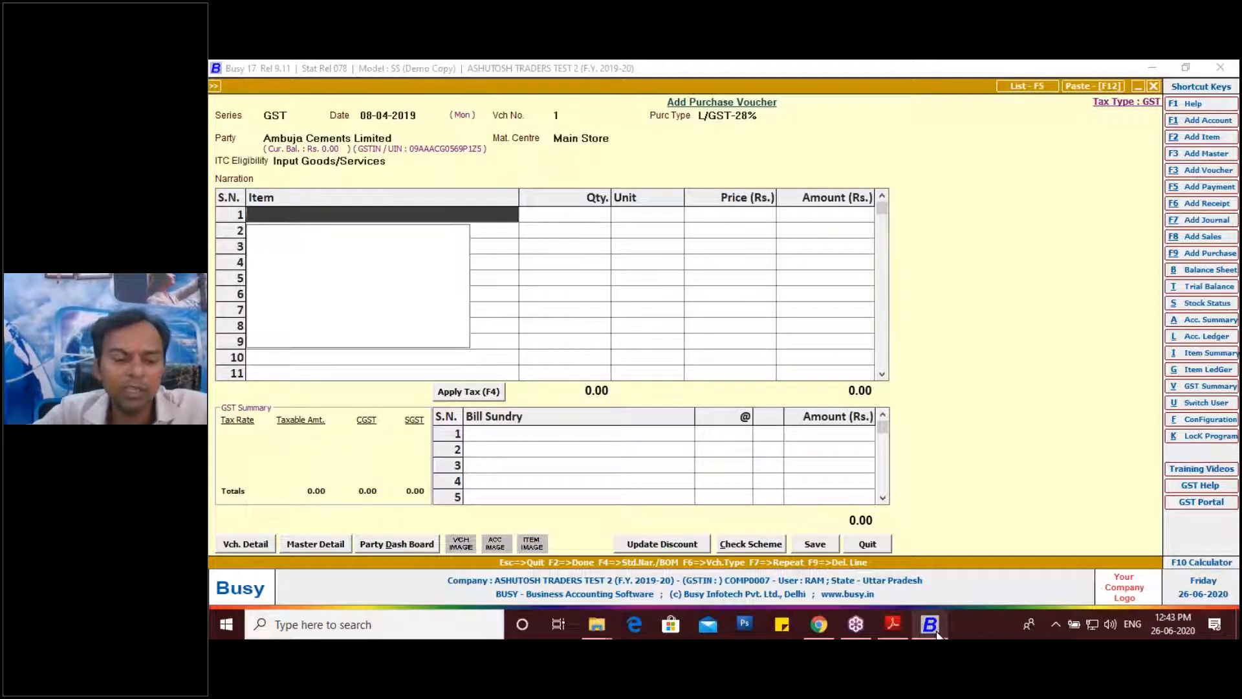
Start a new item in Busy with name and print name "Ambuja Cement PPC Yellow Bag", copied from the Adobe Reader invoice
{"action": "key", "text": "F3"}
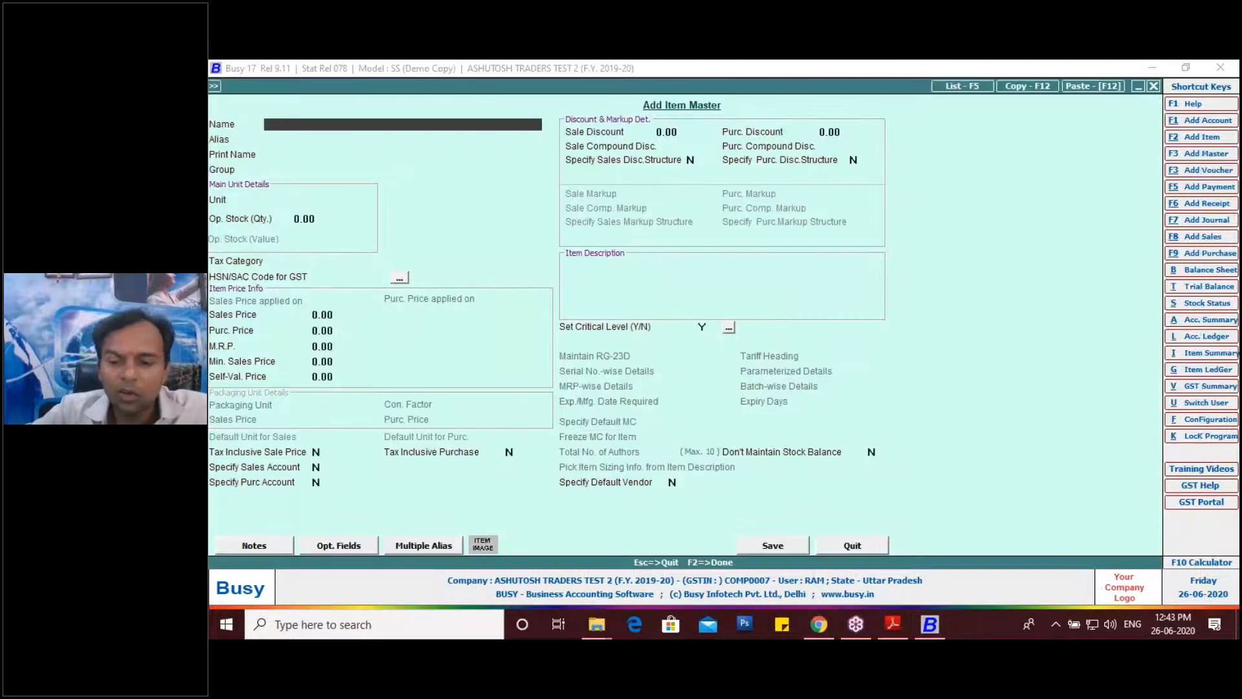
{"action": "left_click", "coordinate": [893, 624]}
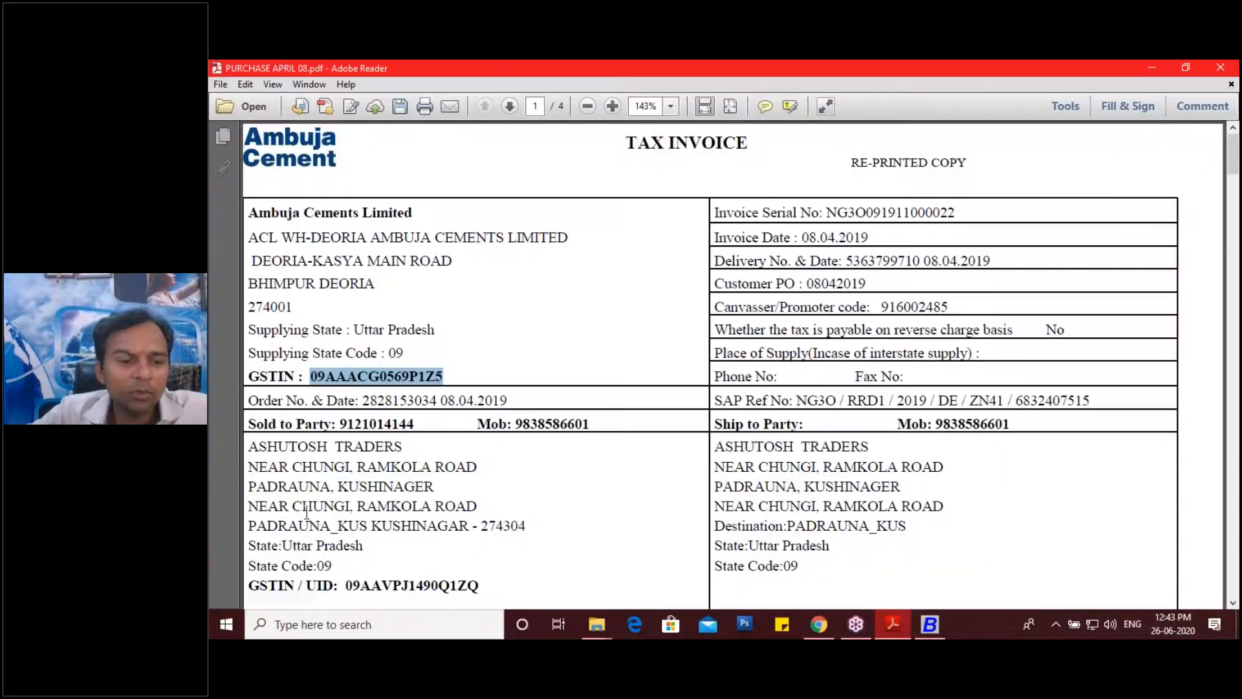
{"action": "scroll", "coordinate": [307, 511], "scroll_direction": "down", "scroll_amount": 4}
{"action": "left_click_drag", "start_coordinate": [249, 414], "coordinate": [444, 409]}
{"action": "key", "text": "ctrl+c"}
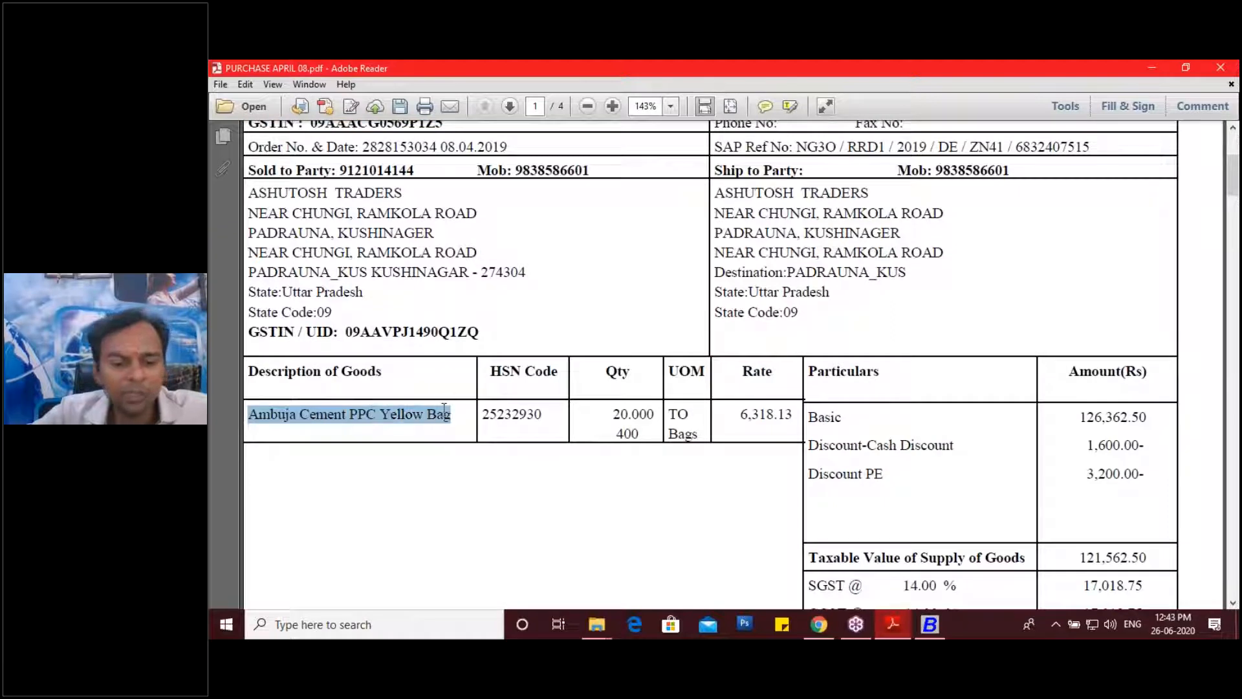
{"action": "left_click", "coordinate": [937, 628]}
{"action": "key", "text": "ctrl+v"}
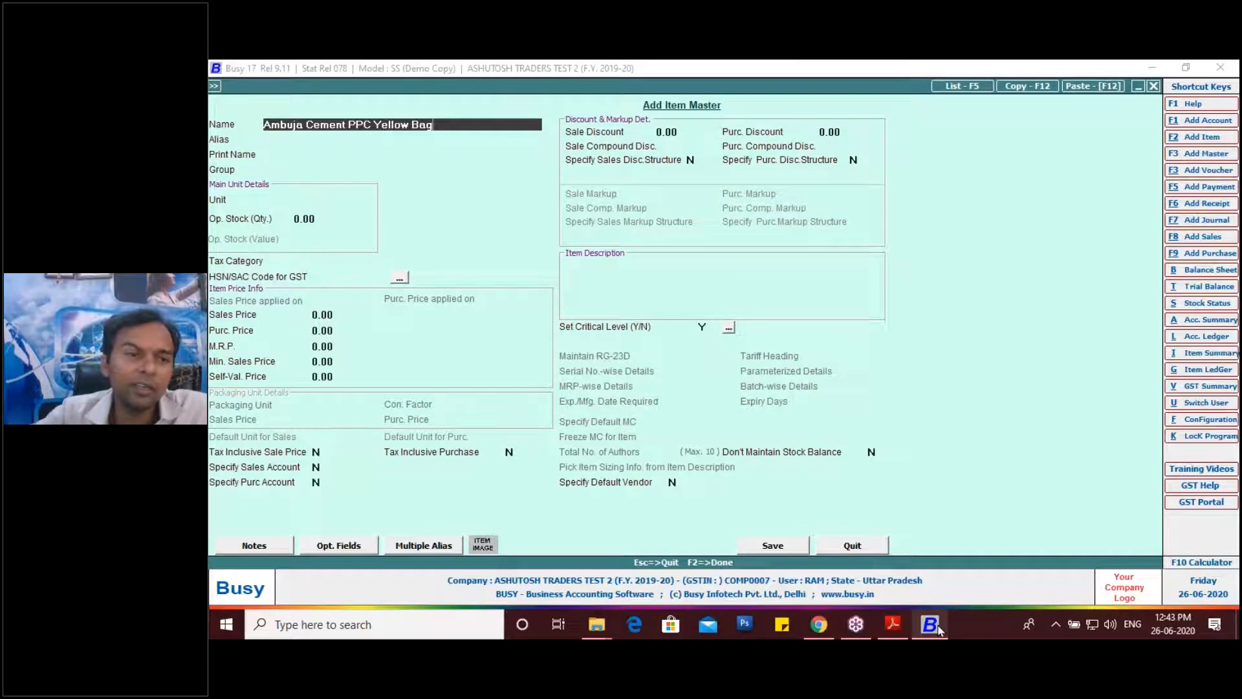
{"action": "key", "text": "Return"}
{"action": "key", "text": "Return"}
{"action": "key", "text": "Return"}
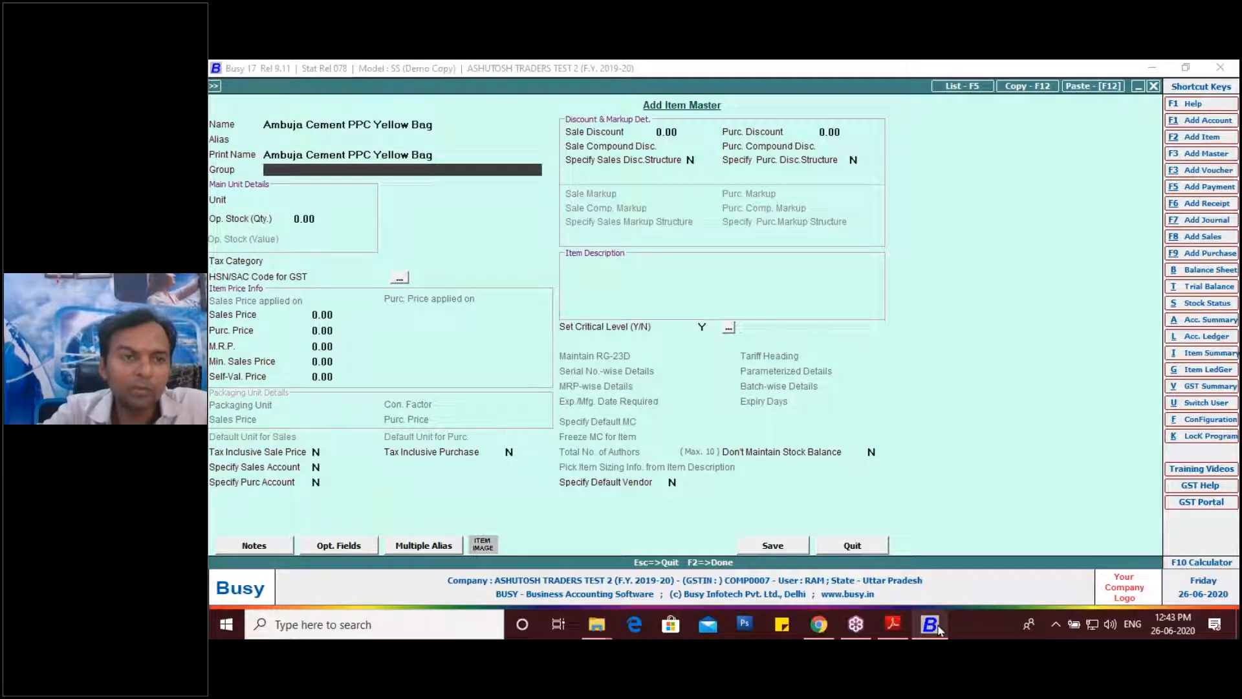
Start a new item group named CEMENT, make it a primary group and enable its HSN code
{"action": "key", "text": "F3"}
{"action": "type", "text": "C3"}
{"action": "type", "text": "EMEN"}
{"action": "key", "text": "Return"}
{"action": "key", "text": "Return"}
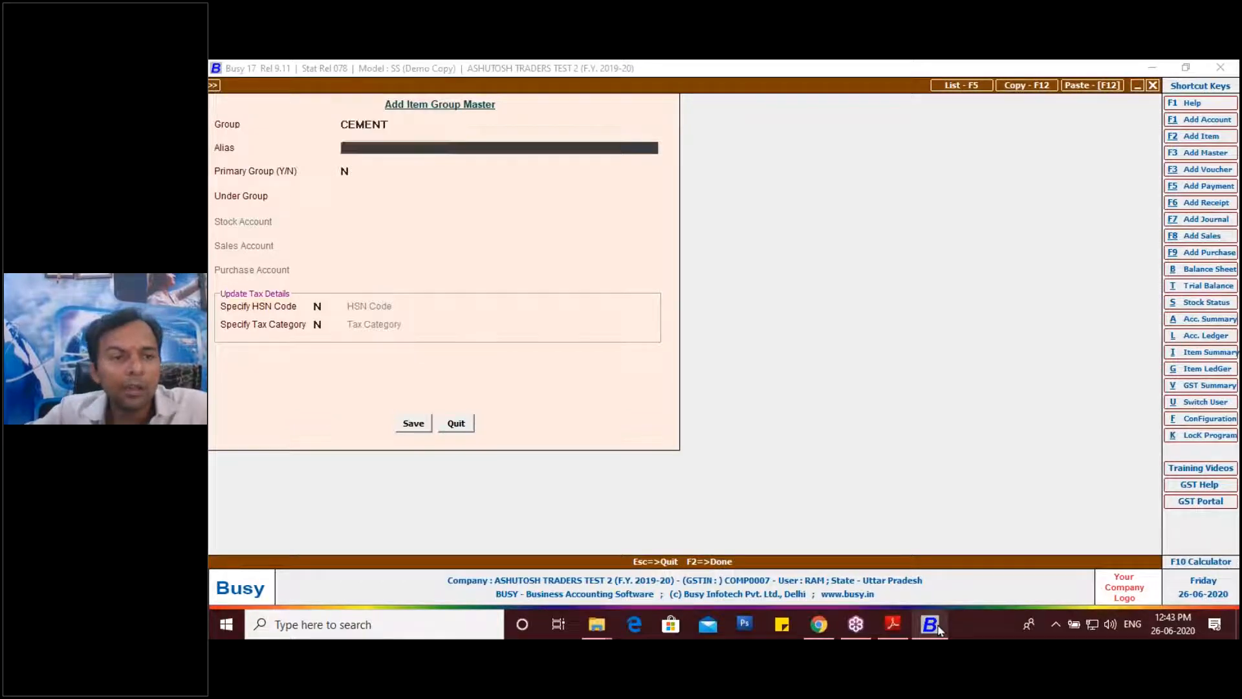
{"action": "type", "text": "Y"}
{"action": "key", "text": "Return"}
{"action": "type", "text": "Y"}
{"action": "key", "text": "Return"}
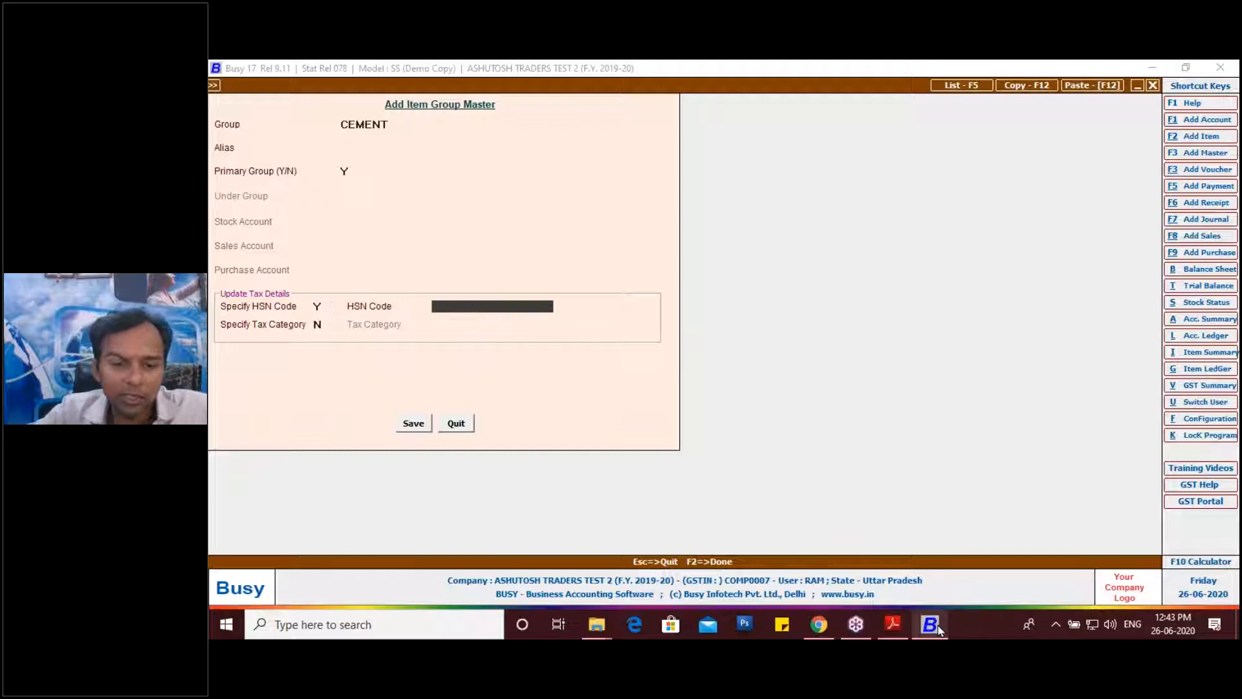
Copy HSN code 25232930 from the Adobe Reader invoice into the CEMENT group in Busy
{"action": "left_click", "coordinate": [897, 636]}
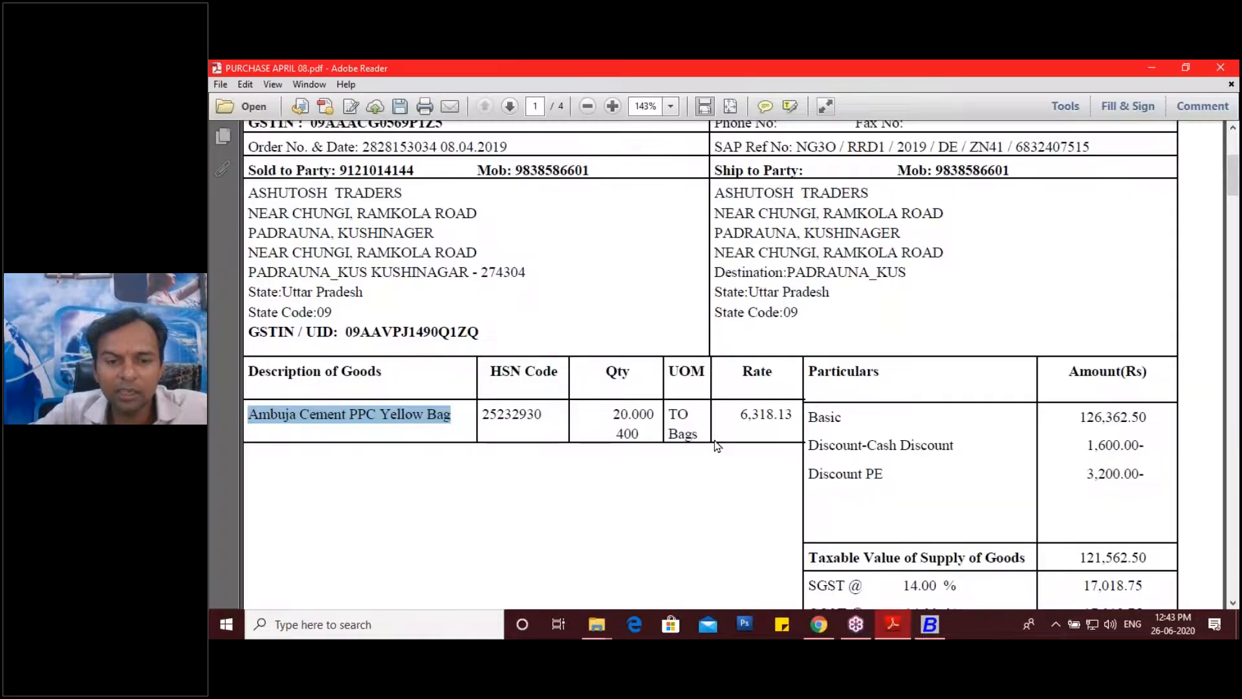
{"action": "double_click", "coordinate": [541, 415]}
{"action": "key", "text": "ctrl+c"}
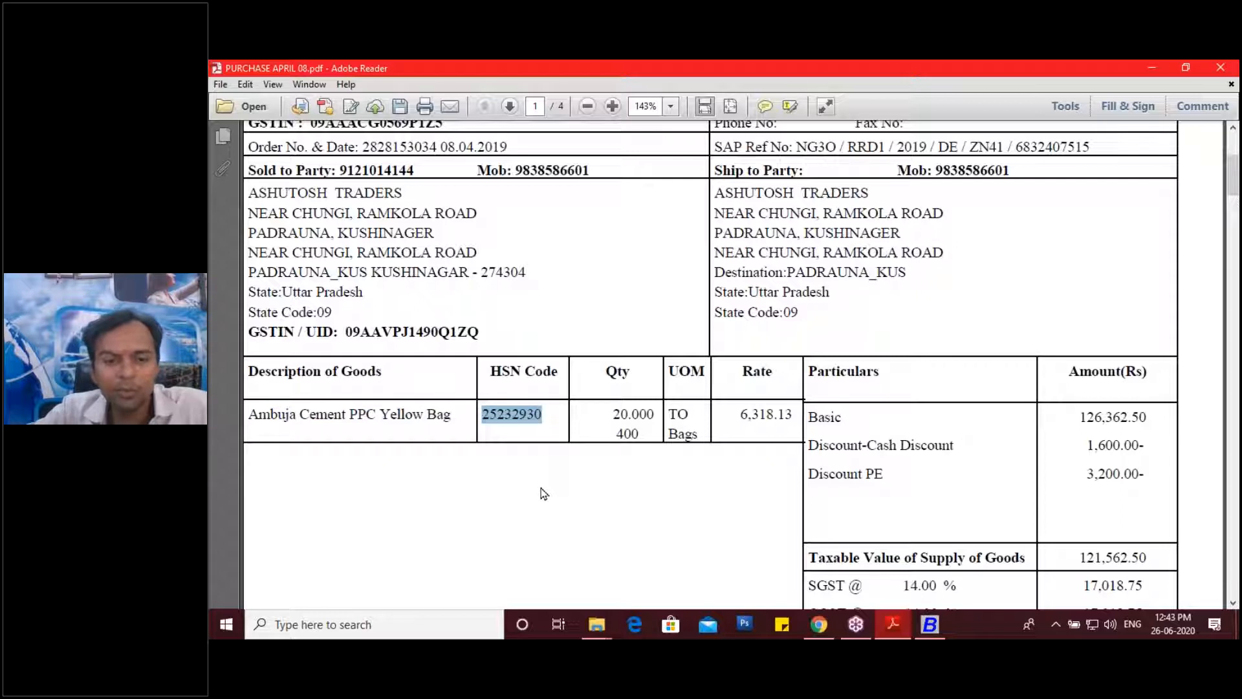
{"action": "left_click", "coordinate": [939, 626]}
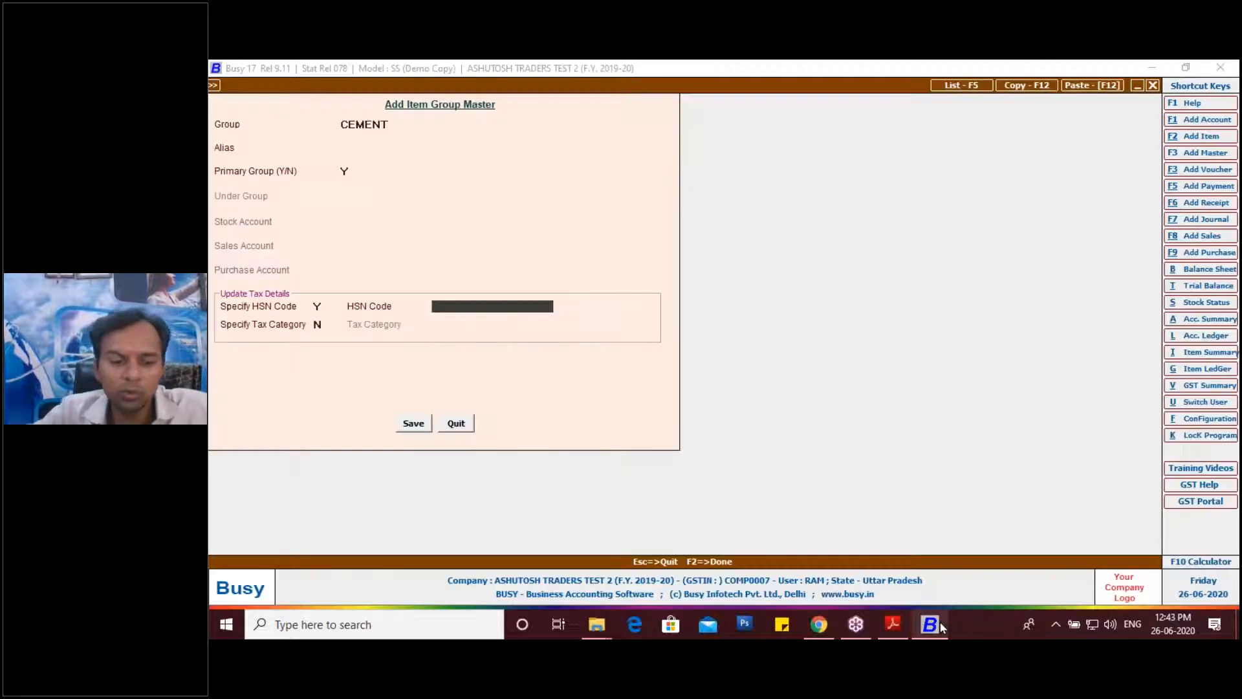
{"action": "key", "text": "ctrl+v"}
{"action": "key", "text": "Return"}
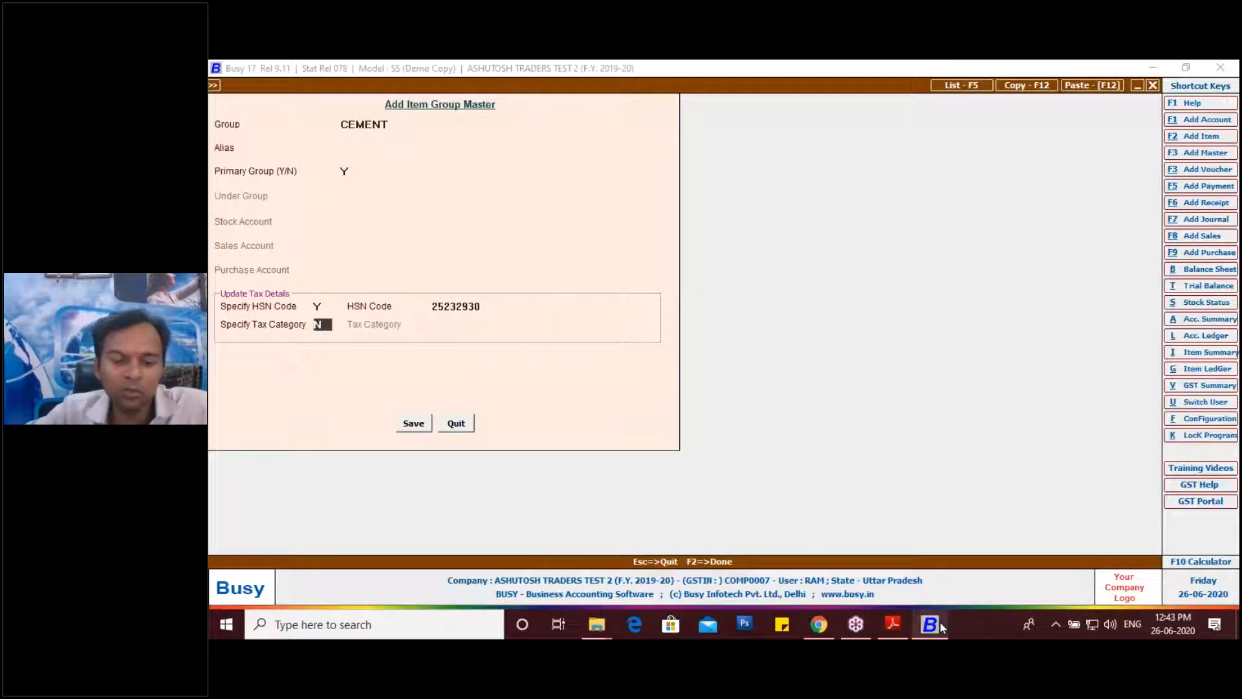
Enable the CEMENT group's tax category, set it to GST 28% and save the group
{"action": "type", "text": "Y"}
{"action": "key", "text": "Return"}
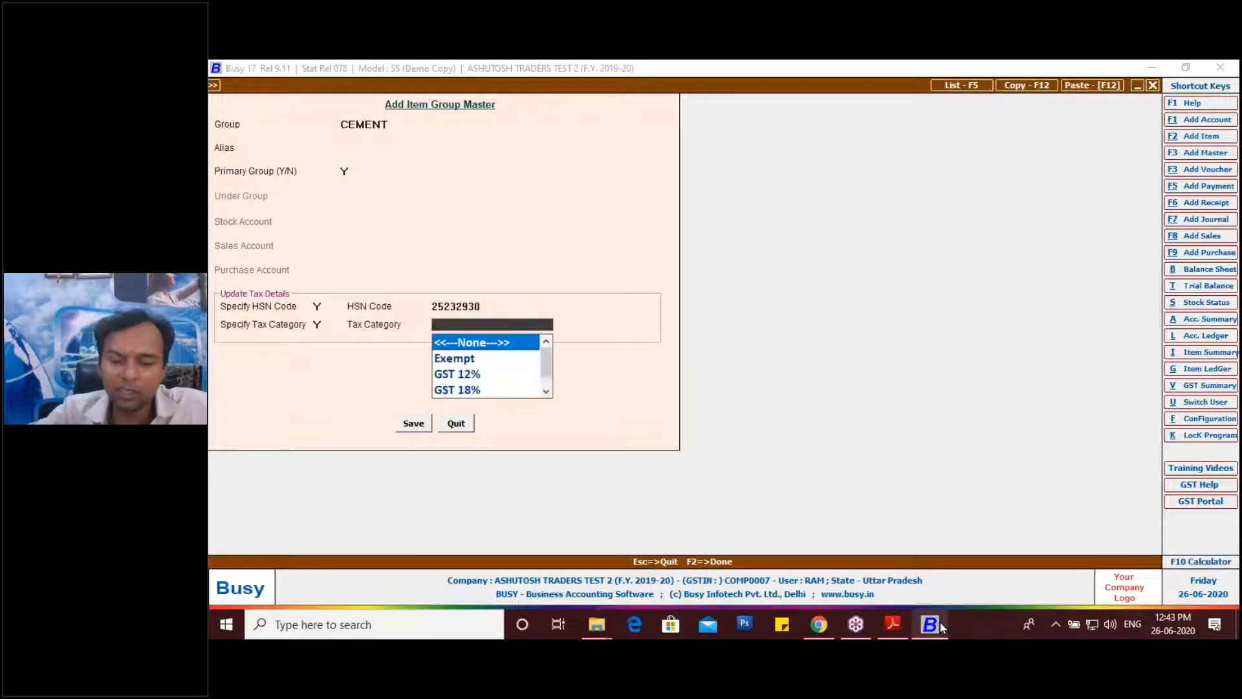
{"action": "type", "text": "G"}
{"action": "key", "text": "Down"}
{"action": "key", "text": "Down"}
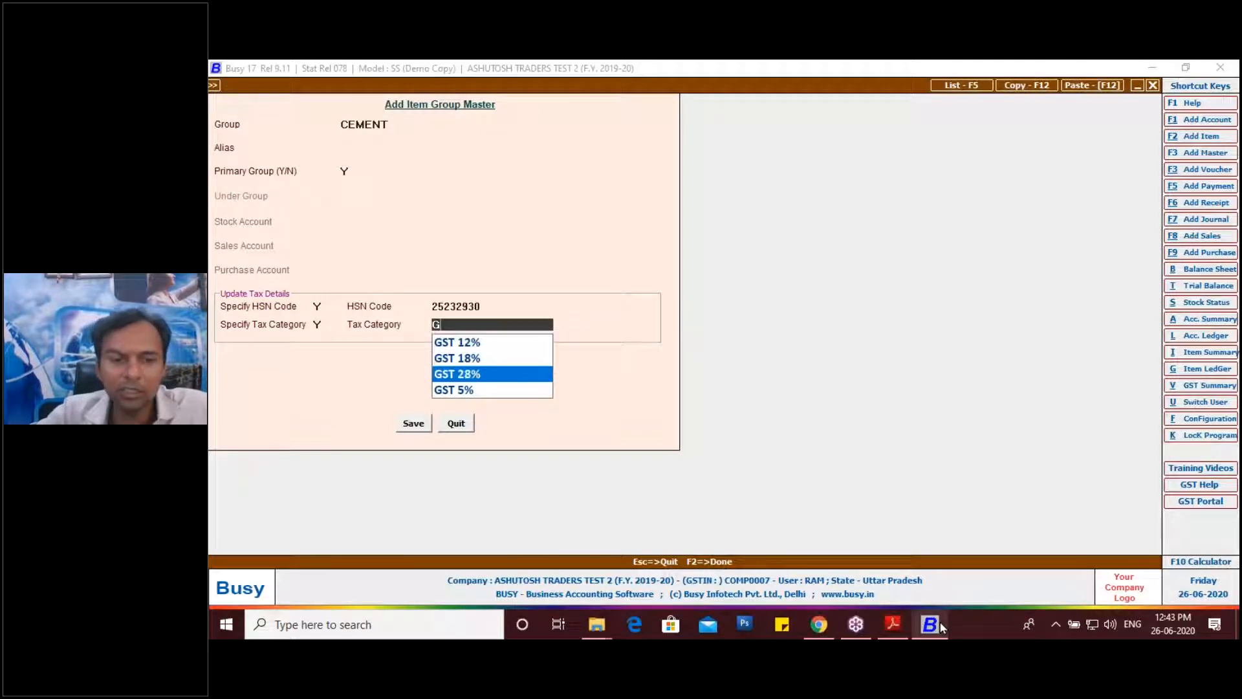
{"action": "key", "text": "Return"}
{"action": "key", "text": "Return"}
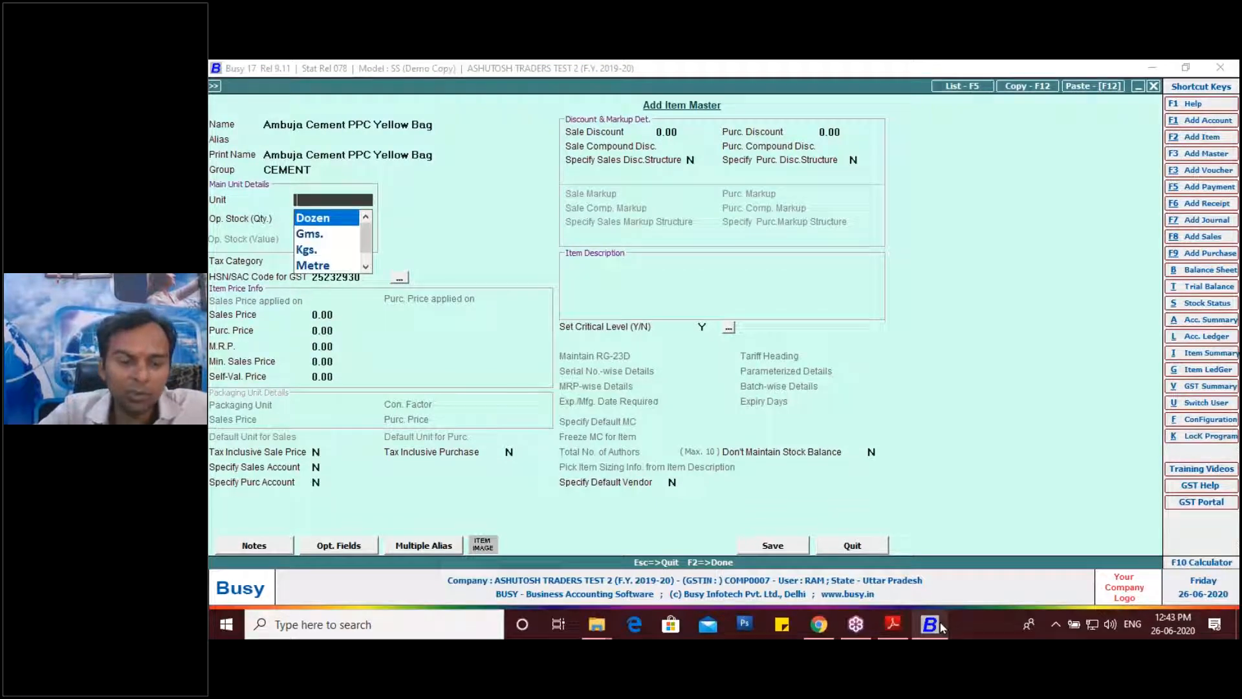
Set the cement item's main unit to Tonne
{"action": "type", "text": "T"}
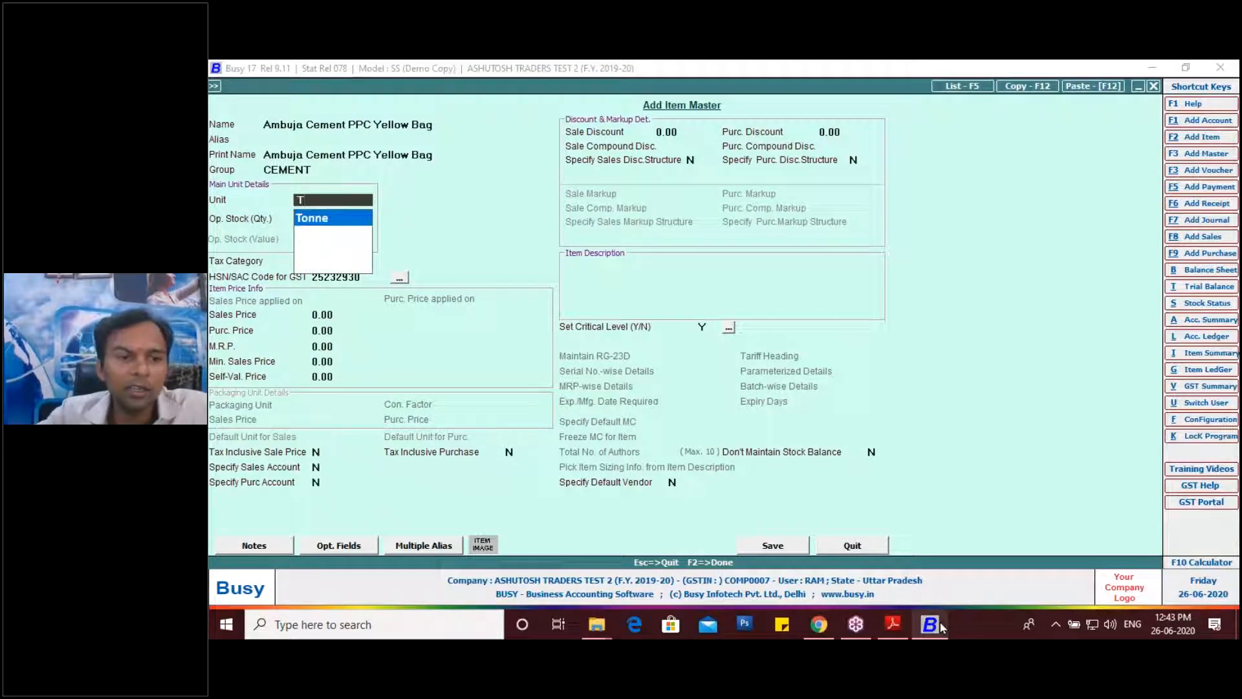
{"action": "key", "text": "Return"}
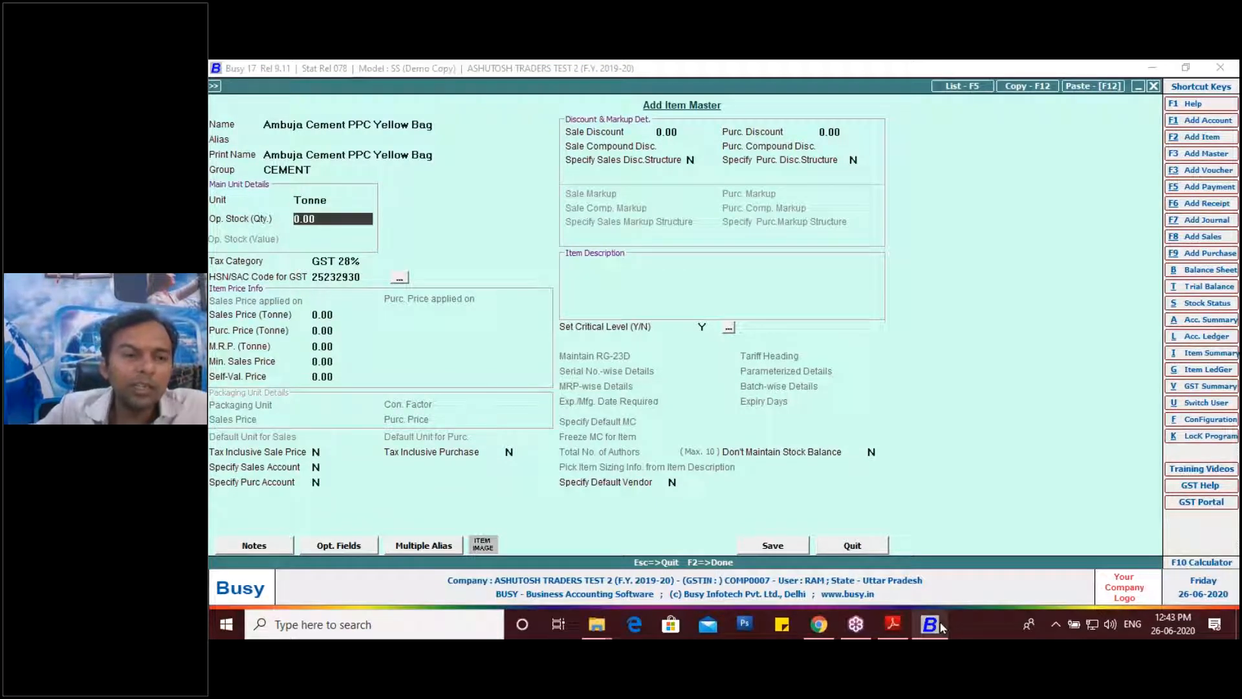
Keep the cement item's zero opening stock, GST 28% tax category and HSN code 25232930, and save the item master
{"action": "key", "text": "Return"}
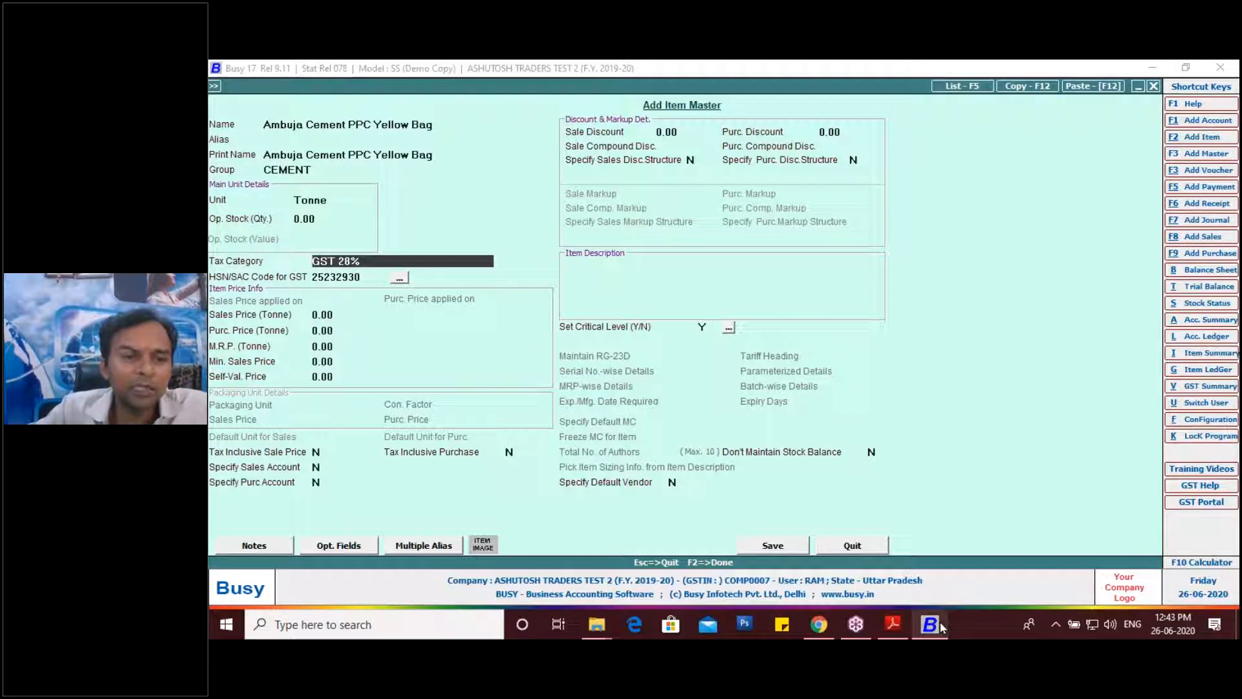
{"action": "key", "text": "Return"}
{"action": "key", "text": "Return"}
{"action": "key", "text": "F2"}
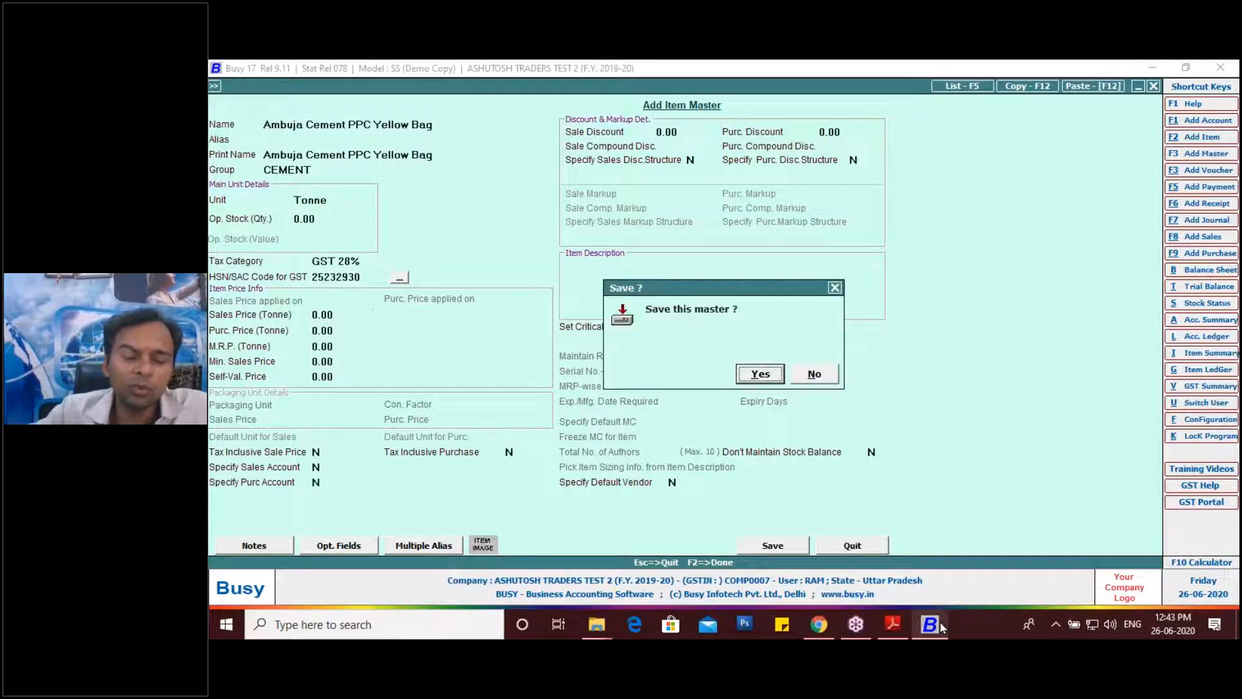
{"action": "key", "text": "Return"}
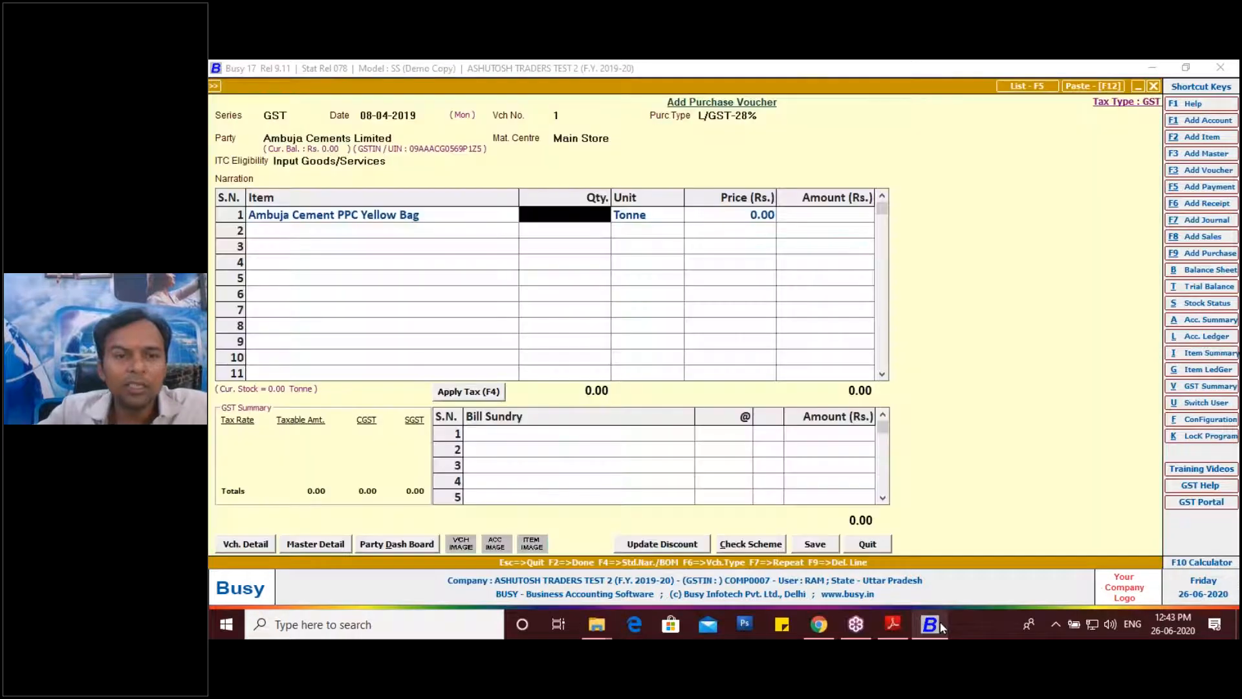
Check the cement quantity on the Adobe Reader invoice and enter 20 Tonne for the item in the Busy purchase voucher
{"action": "left_click", "coordinate": [892, 624]}
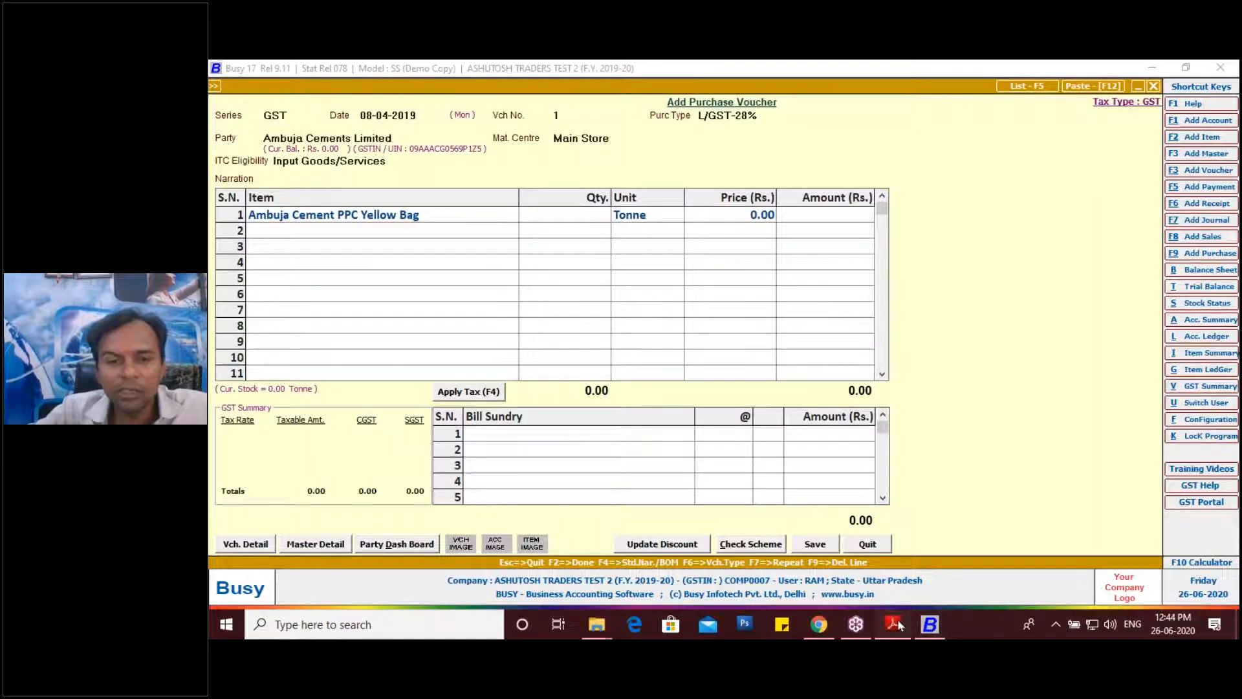
{"action": "left_click_drag", "start_coordinate": [613, 414], "coordinate": [655, 415]}
{"action": "left_click", "coordinate": [931, 624]}
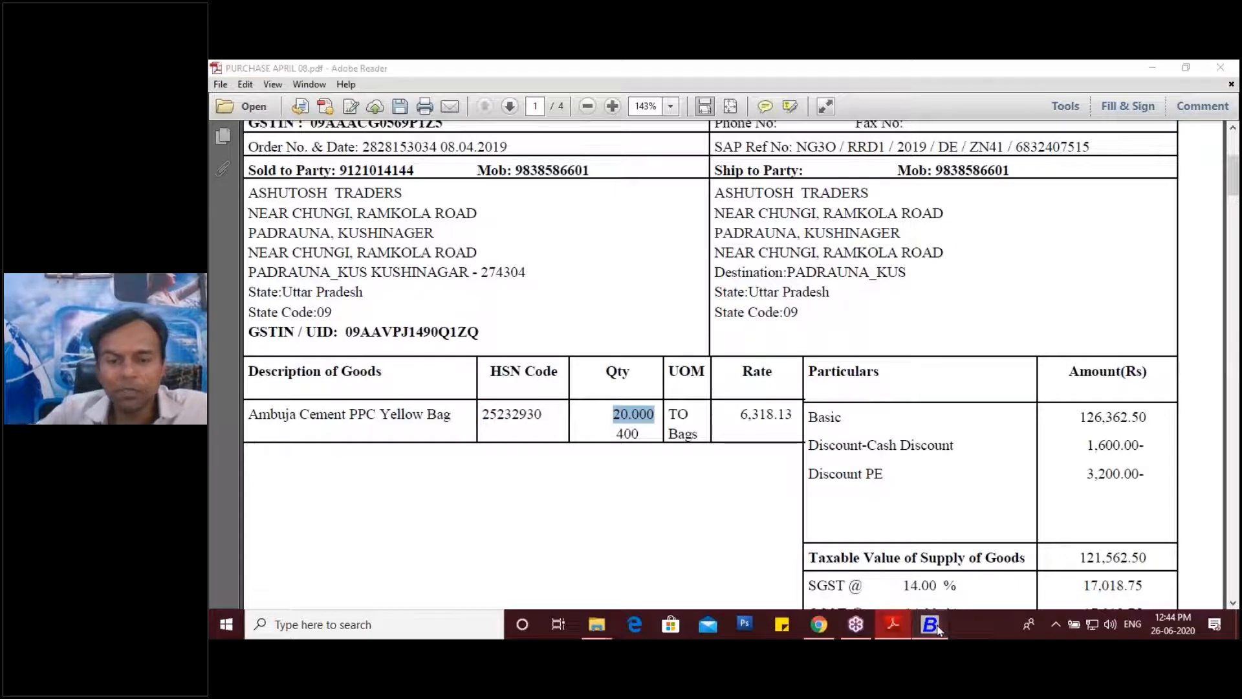
{"action": "type", "text": "20"}
{"action": "key", "text": "Return"}
{"action": "key", "text": "Return"}
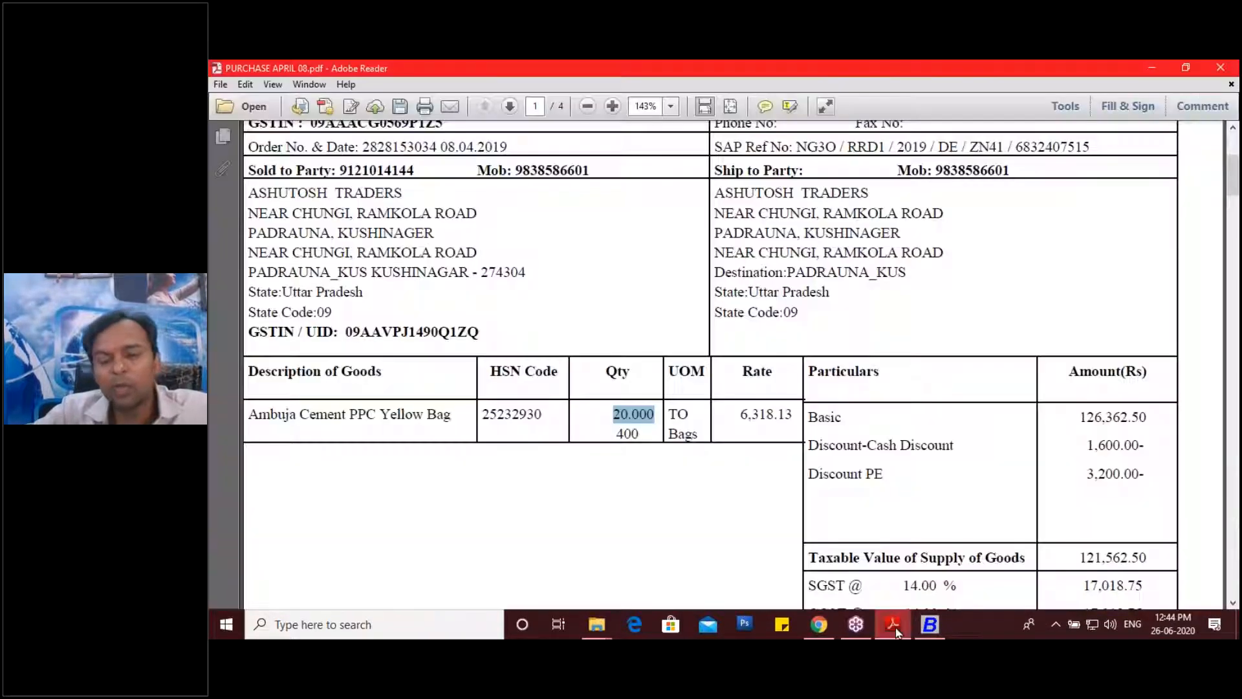
Look up the cement rate on the Adobe Reader invoice and enter 6318.13 as the price per tonne in Busy
{"action": "left_click", "coordinate": [897, 631]}
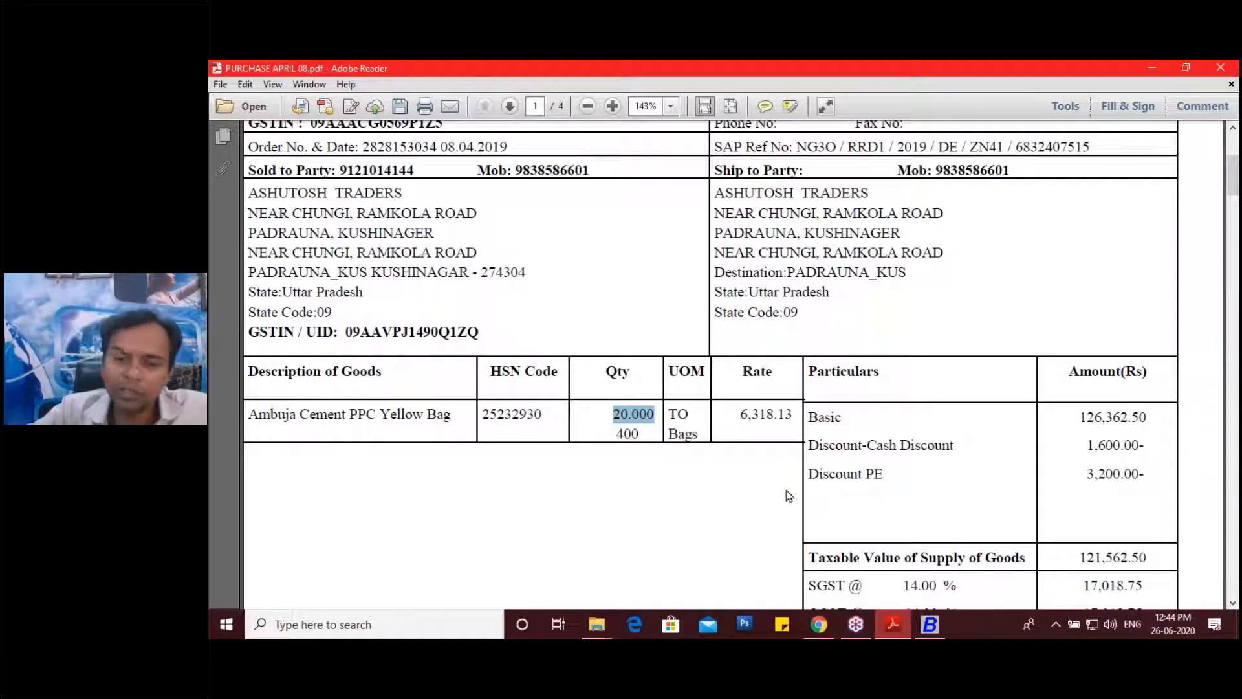
{"action": "left_click_drag", "start_coordinate": [741, 414], "coordinate": [793, 423]}
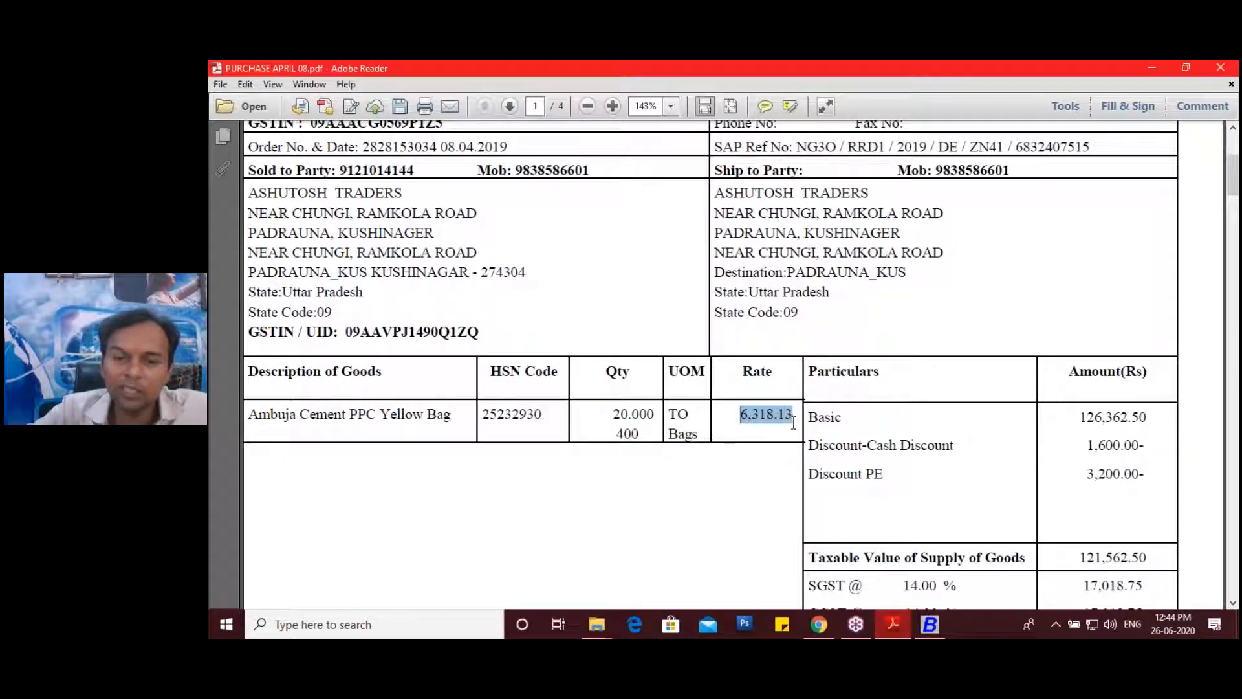
{"action": "left_click", "coordinate": [893, 624]}
{"action": "type", "text": "6318.13"}
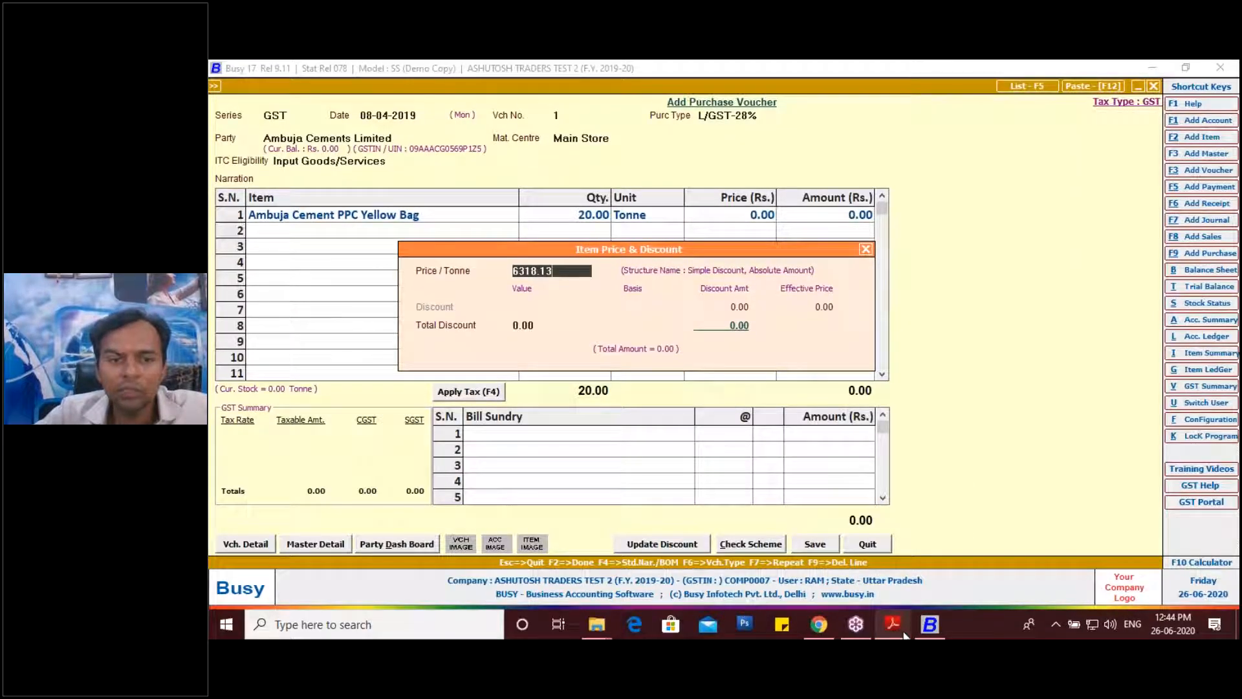
{"action": "key", "text": "Return"}
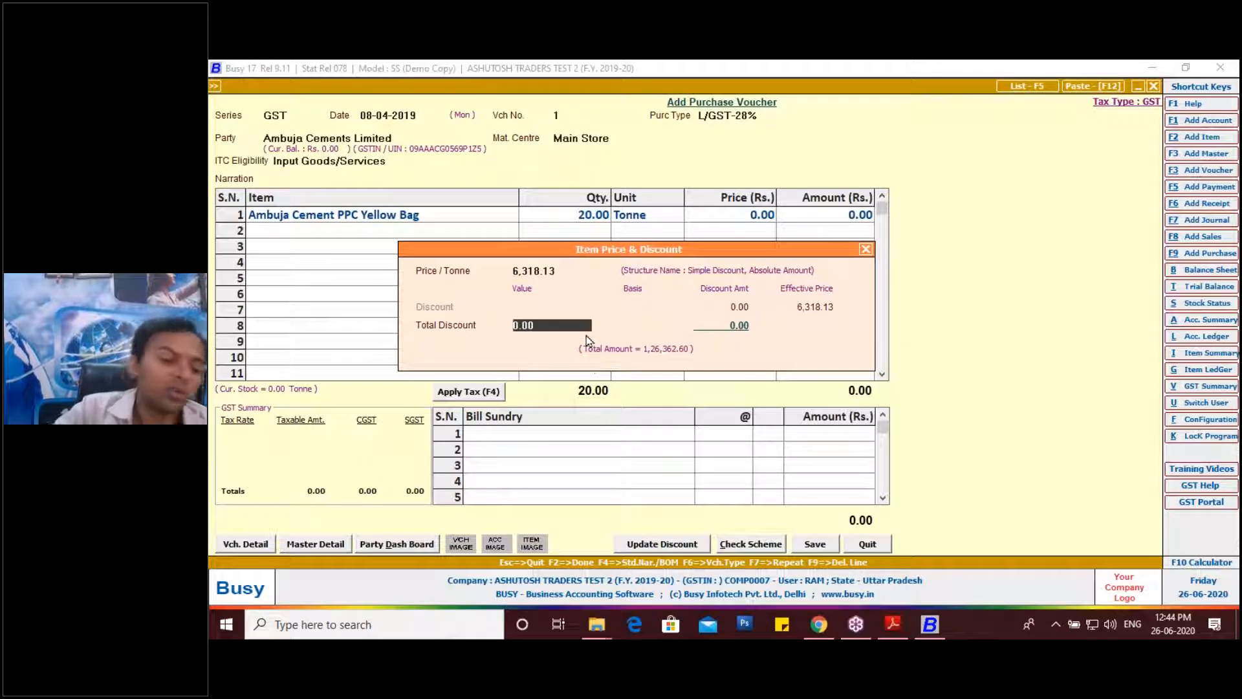
Accept the item line without a discount and quit the purchase voucher without saving it
{"action": "key", "text": "Return"}
{"action": "key", "text": "Escape"}
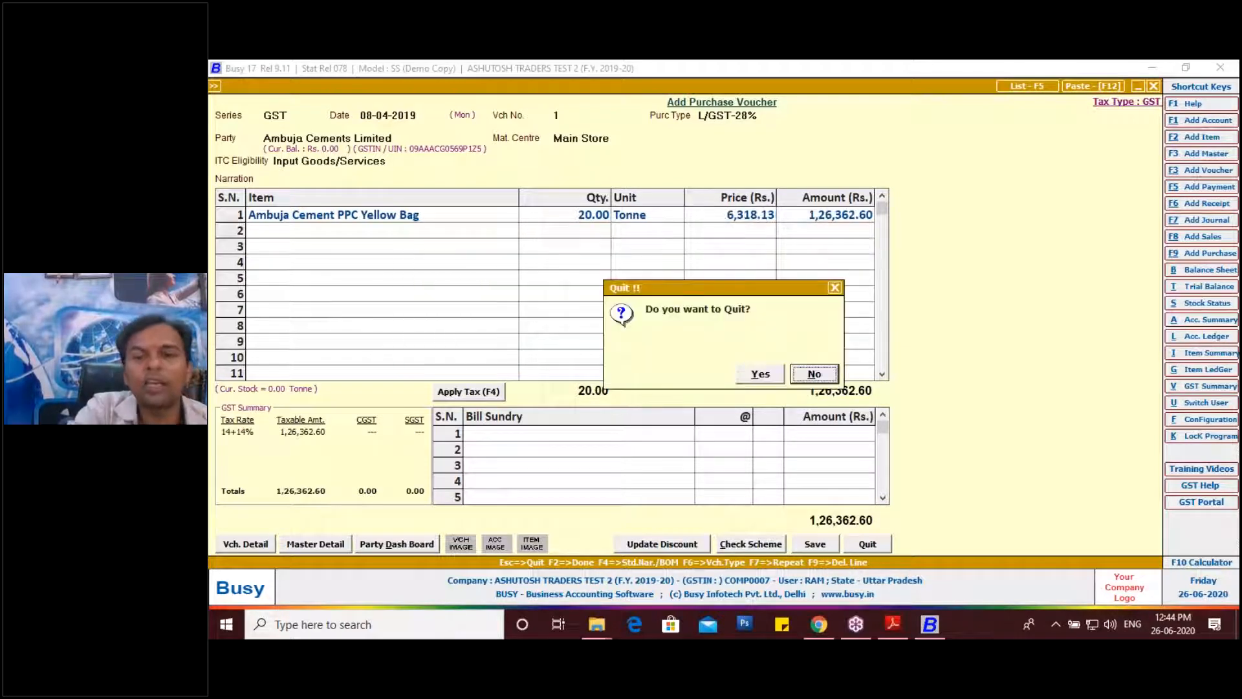
{"action": "key", "text": "Left"}
{"action": "key", "text": "Return"}
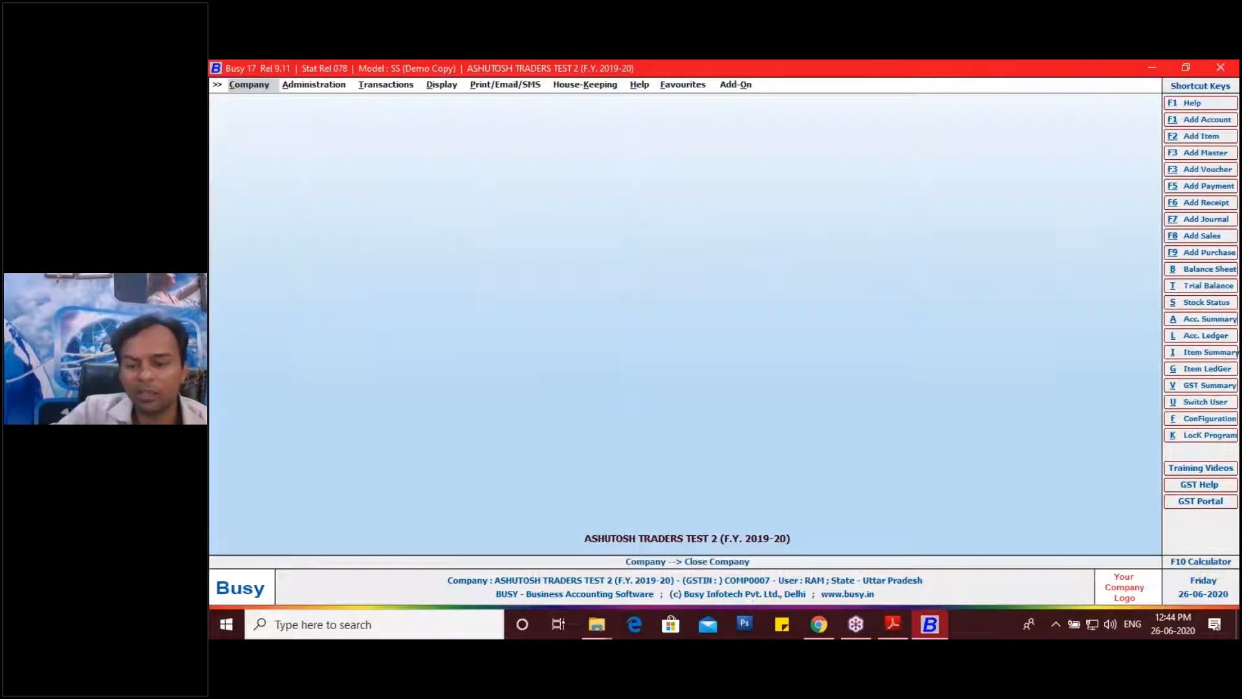
Open the voucher configuration of the GST series for purchase vouchers
{"action": "key", "text": "Right"}
{"action": "key", "text": "Return"}
{"action": "key", "text": "Down"}
{"action": "key", "text": "Return"}
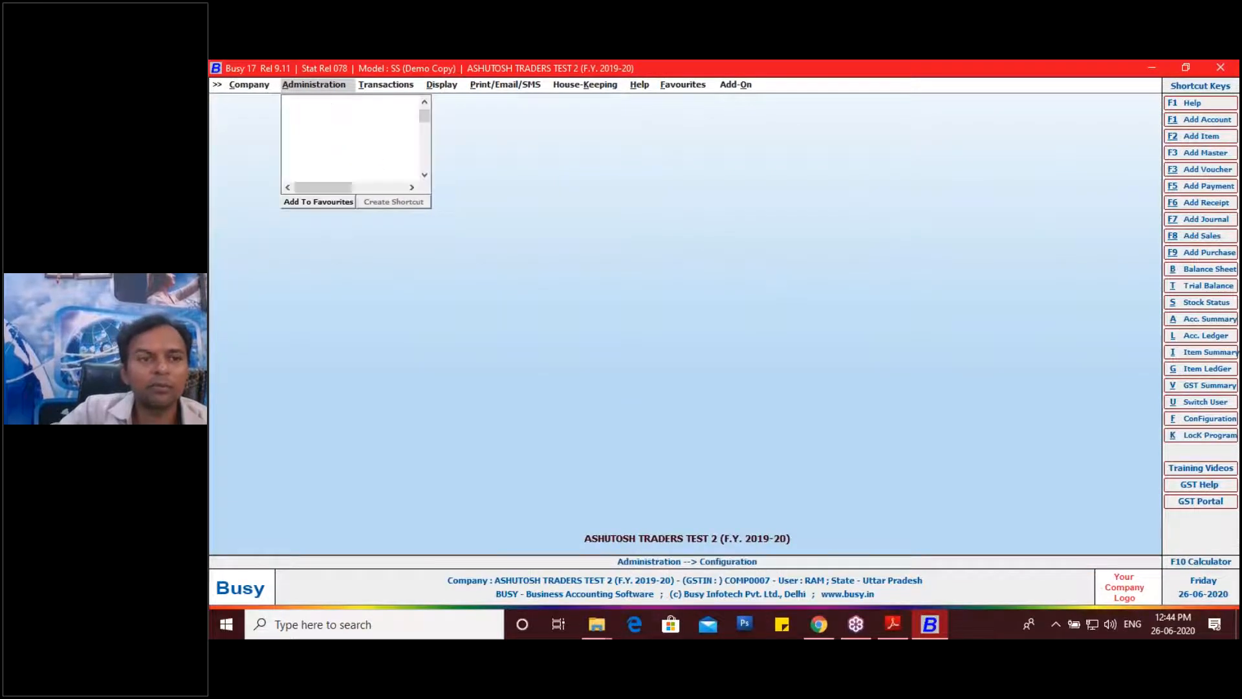
{"action": "key", "text": "Down"}
{"action": "key", "text": "Down"}
{"action": "key", "text": "Down"}
{"action": "key", "text": "Down"}
{"action": "key", "text": "Down"}
{"action": "key", "text": "Down"}
{"action": "key", "text": "Up"}
{"action": "key", "text": "Up"}
{"action": "key", "text": "Up"}
{"action": "key", "text": "Up"}
{"action": "key", "text": "Return"}
{"action": "key", "text": "Down"}
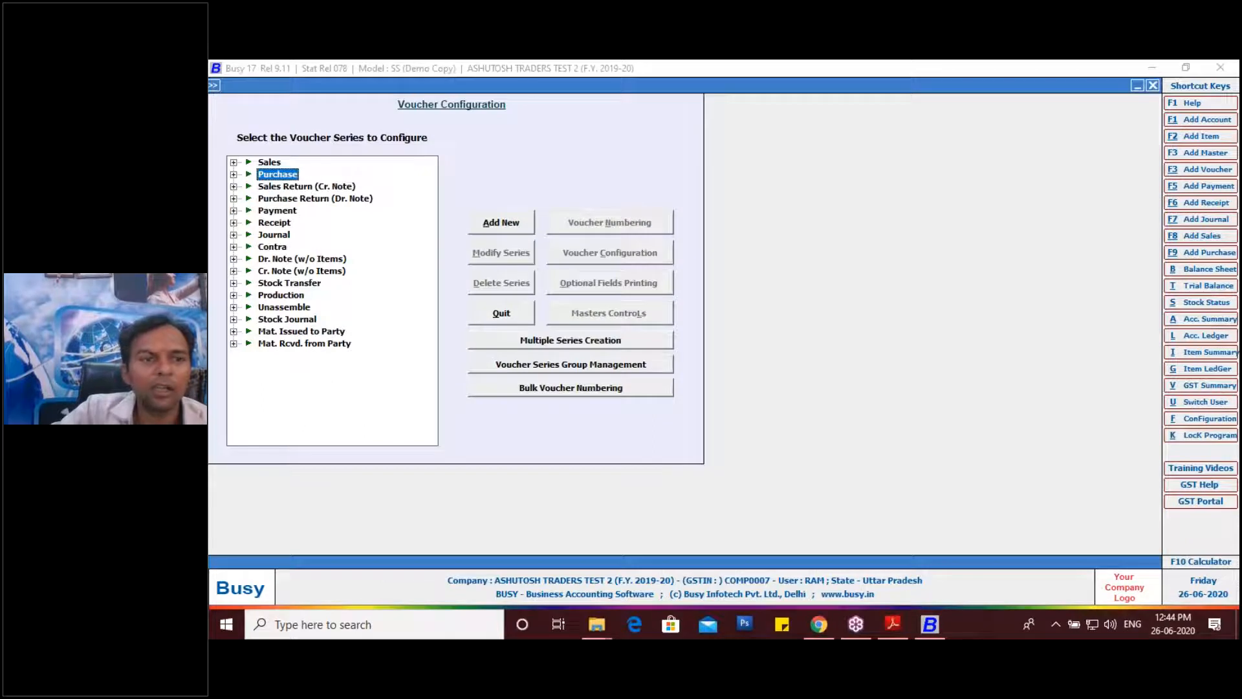
{"action": "key", "text": "Return"}
{"action": "key", "text": "Down"}
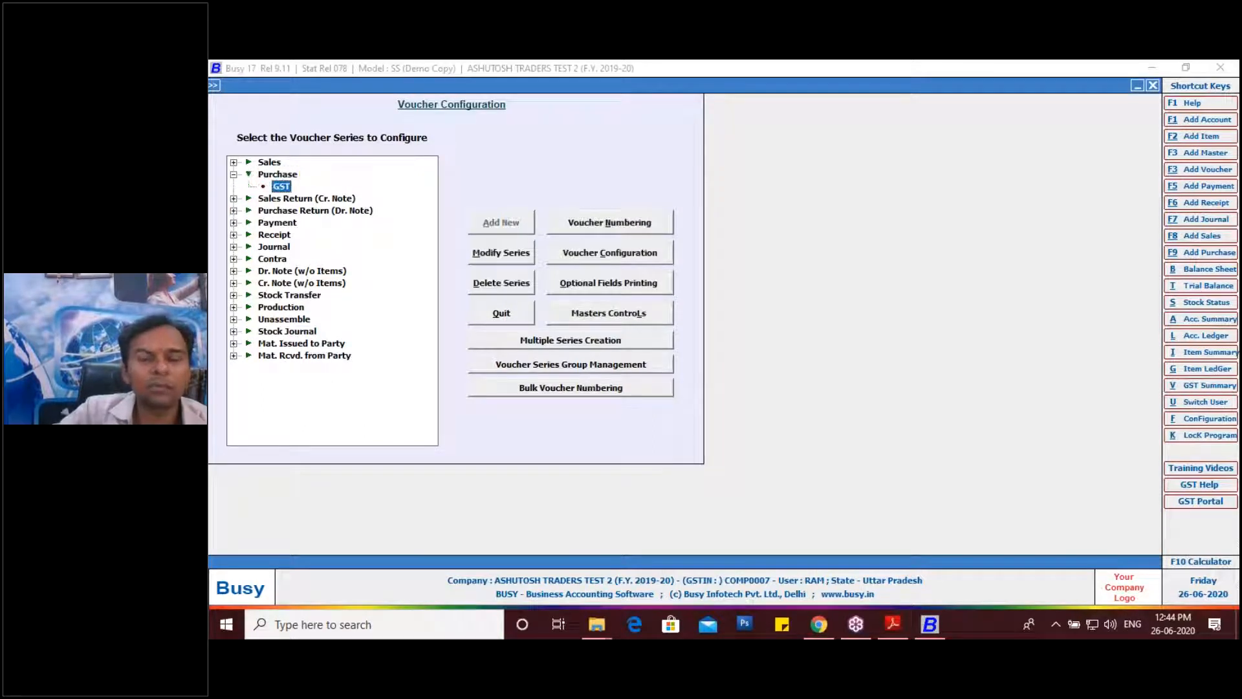
{"action": "left_click", "coordinate": [608, 258]}
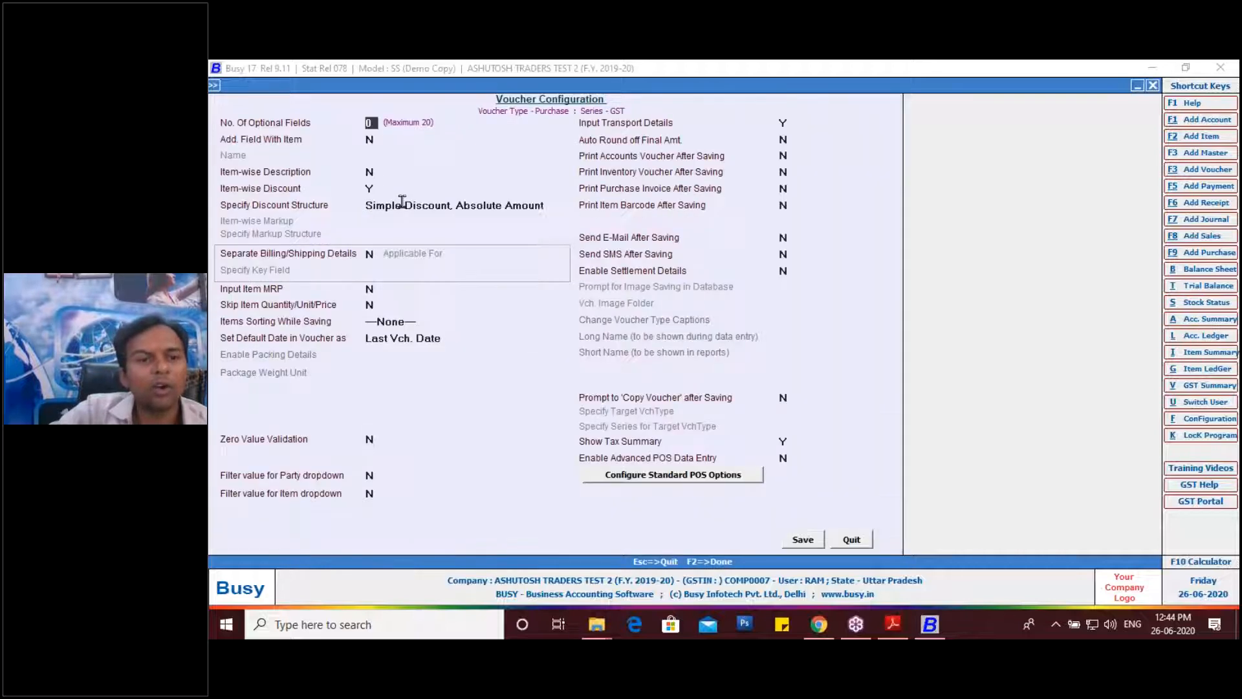
Set the purchase series' discount structure to Compound Discount, Absolute Amount, save the configuration and close it
{"action": "left_click", "coordinate": [402, 205]}
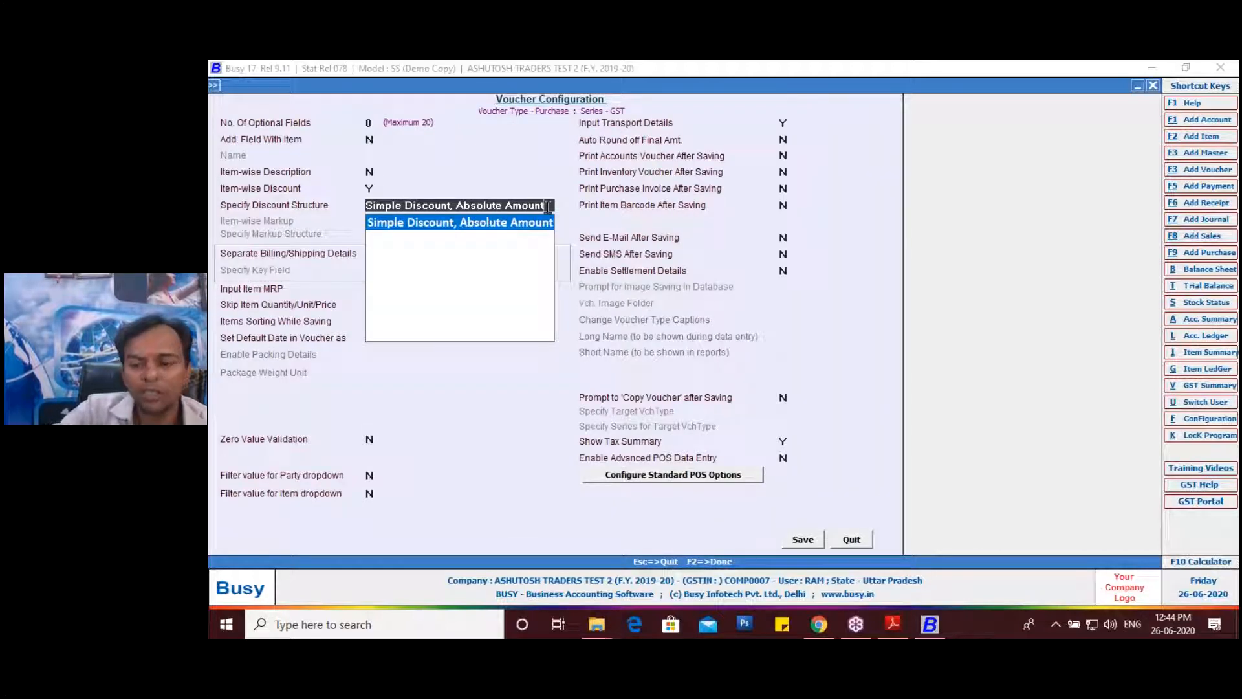
{"action": "key", "text": "BackSpace"}
{"action": "key", "text": "BackSpace"}
{"action": "key", "text": "BackSpace"}
{"action": "key", "text": "BackSpace"}
{"action": "key", "text": "BackSpace"}
{"action": "key", "text": "BackSpace"}
{"action": "key", "text": "BackSpace"}
{"action": "key", "text": "BackSpace"}
{"action": "key", "text": "BackSpace"}
{"action": "key", "text": "BackSpace"}
{"action": "key", "text": "BackSpace"}
{"action": "key", "text": "BackSpace"}
{"action": "key", "text": "BackSpace"}
{"action": "key", "text": "BackSpace"}
{"action": "key", "text": "BackSpace"}
{"action": "key", "text": "BackSpace"}
{"action": "key", "text": "BackSpace"}
{"action": "key", "text": "BackSpace"}
{"action": "key", "text": "BackSpace"}
{"action": "key", "text": "BackSpace"}
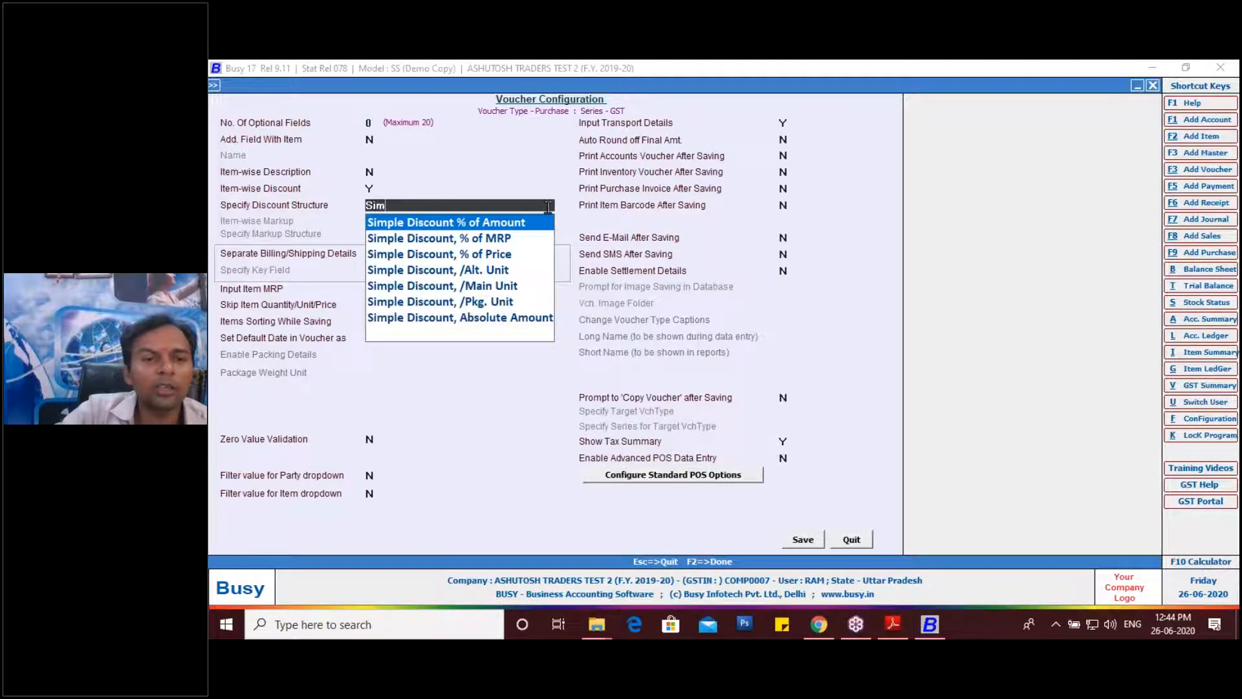
{"action": "key", "text": "BackSpace"}
{"action": "key", "text": "BackSpace"}
{"action": "key", "text": "BackSpace"}
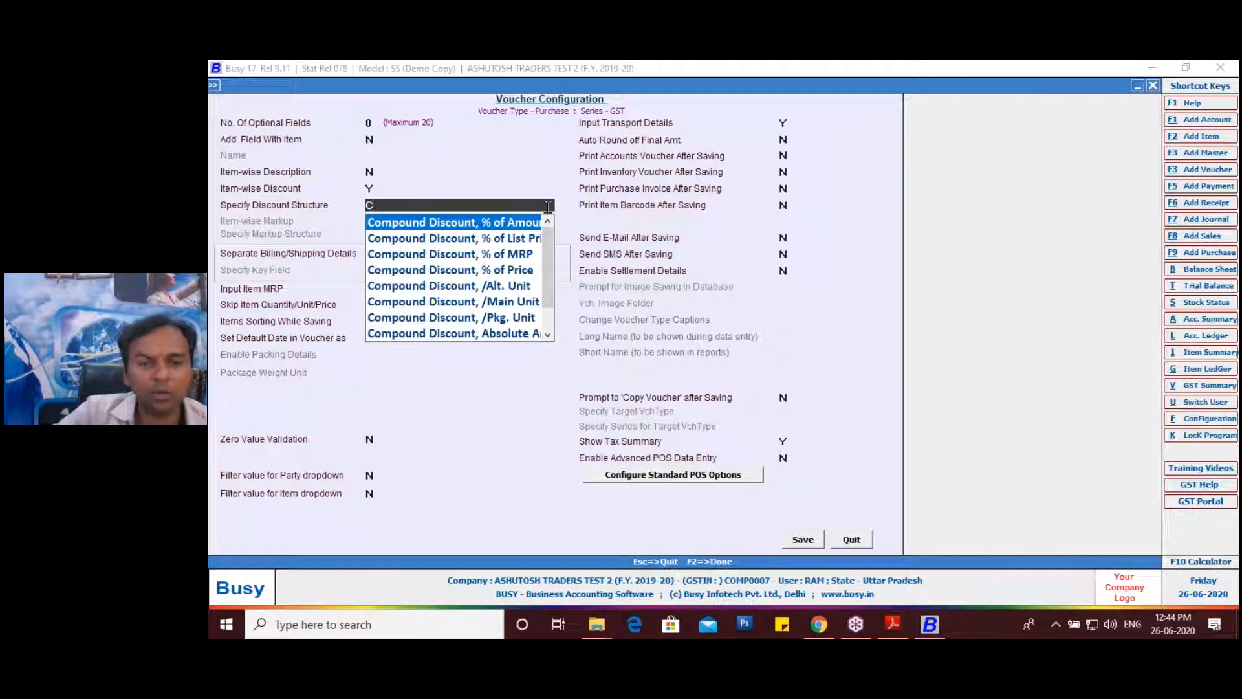
{"action": "key", "text": "Down"}
{"action": "key", "text": "Down"}
{"action": "key", "text": "Down"}
{"action": "key", "text": "Down"}
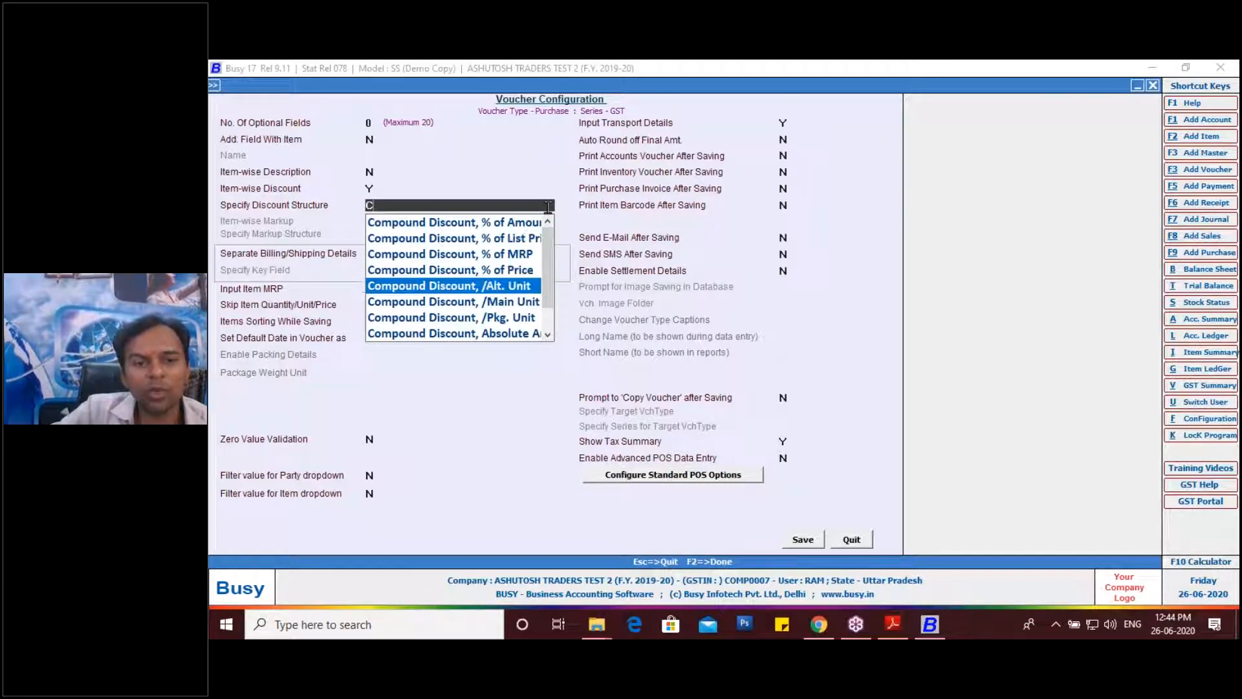
{"action": "key", "text": "Down"}
{"action": "key", "text": "Down"}
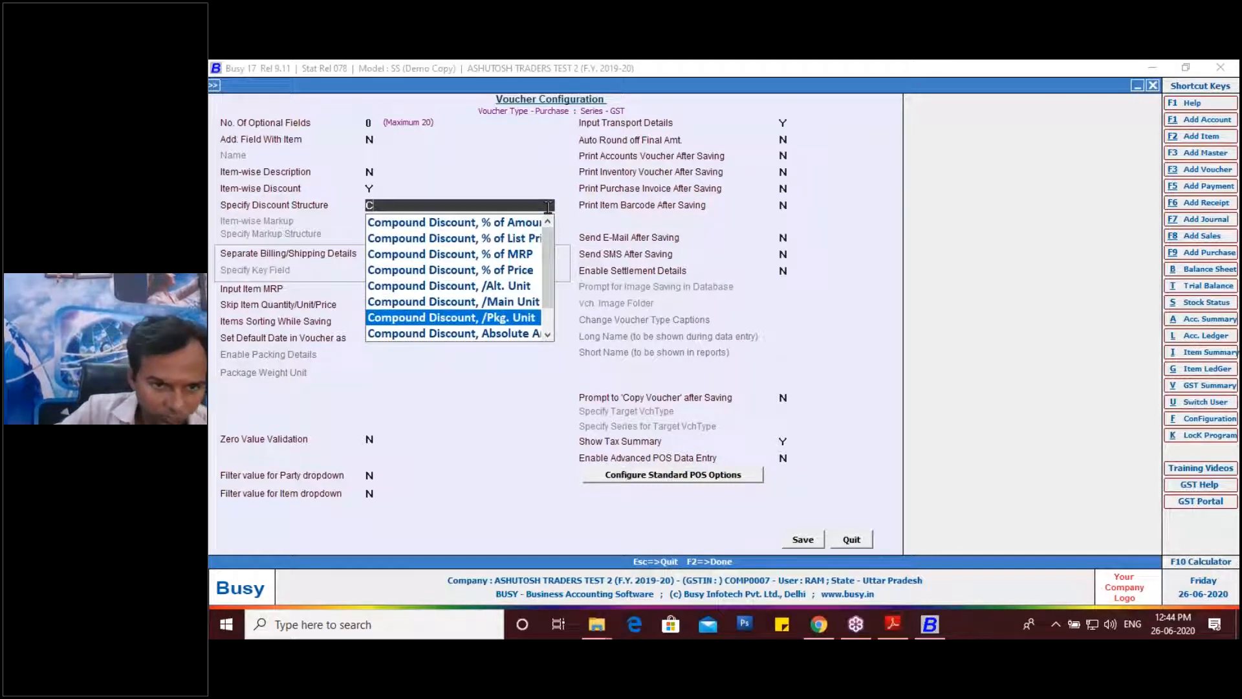
{"action": "key", "text": "Down"}
{"action": "key", "text": "Down"}
{"action": "key", "text": "Up"}
{"action": "key", "text": "Down"}
{"action": "key", "text": "Up"}
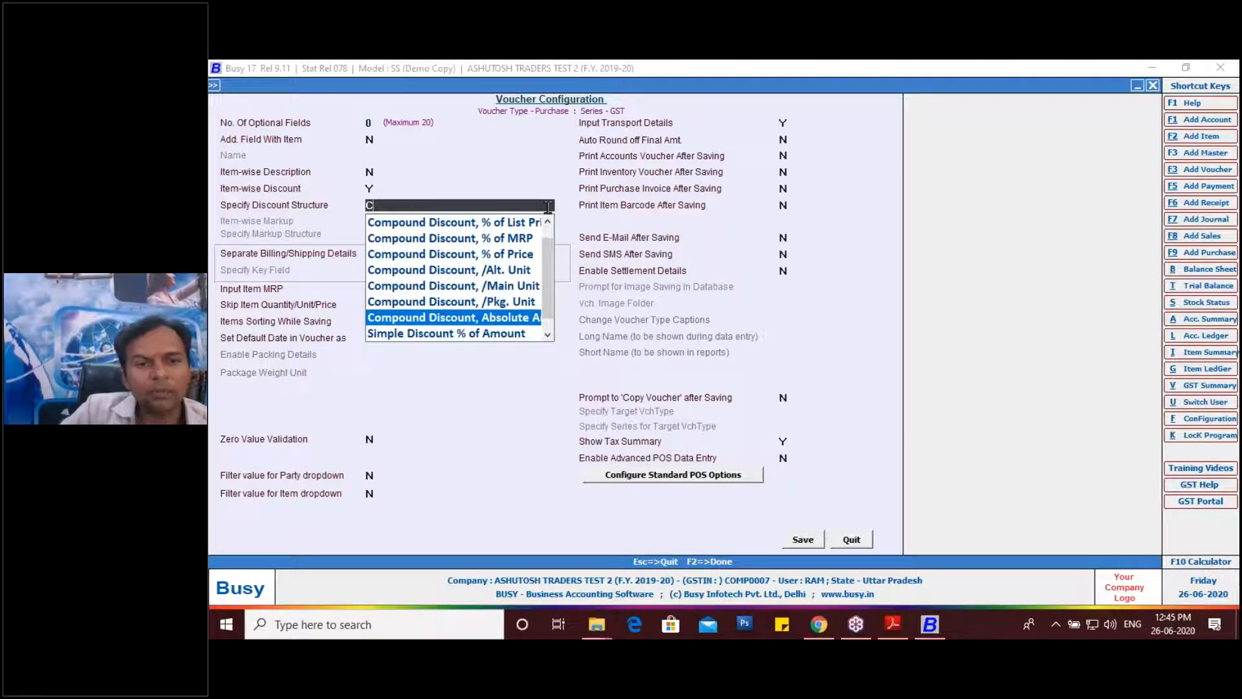
{"action": "key", "text": "Return"}
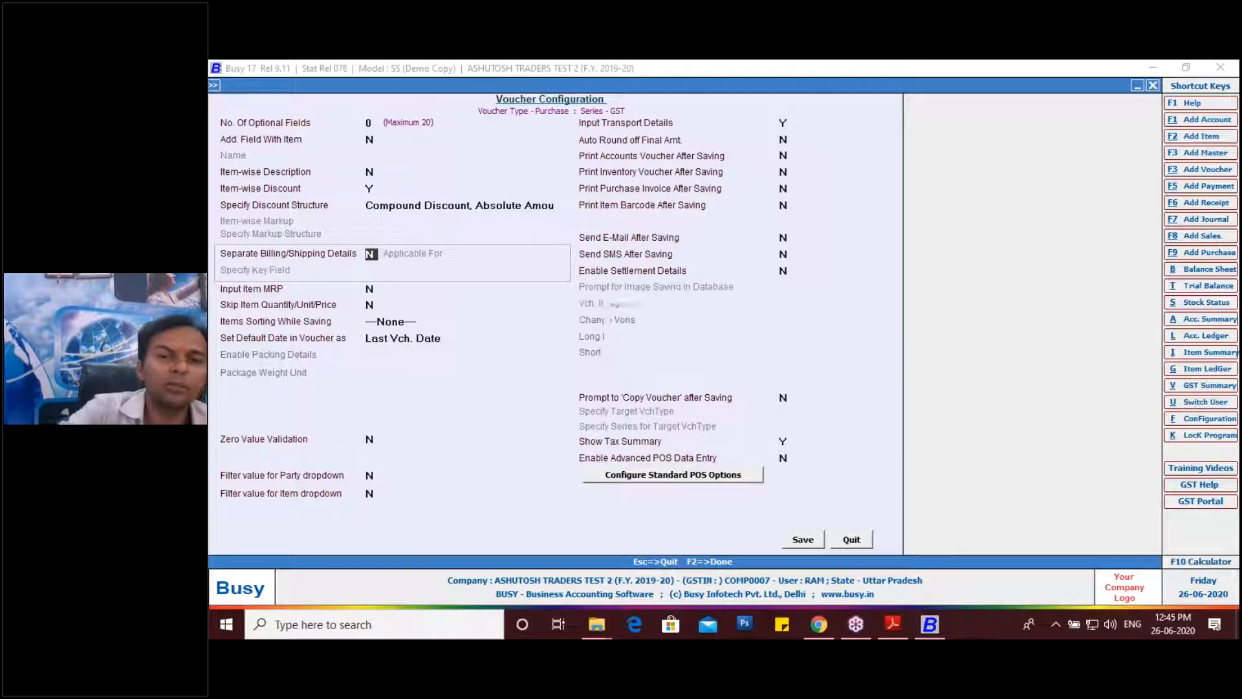
{"action": "key", "text": "F2"}
{"action": "key", "text": "Return"}
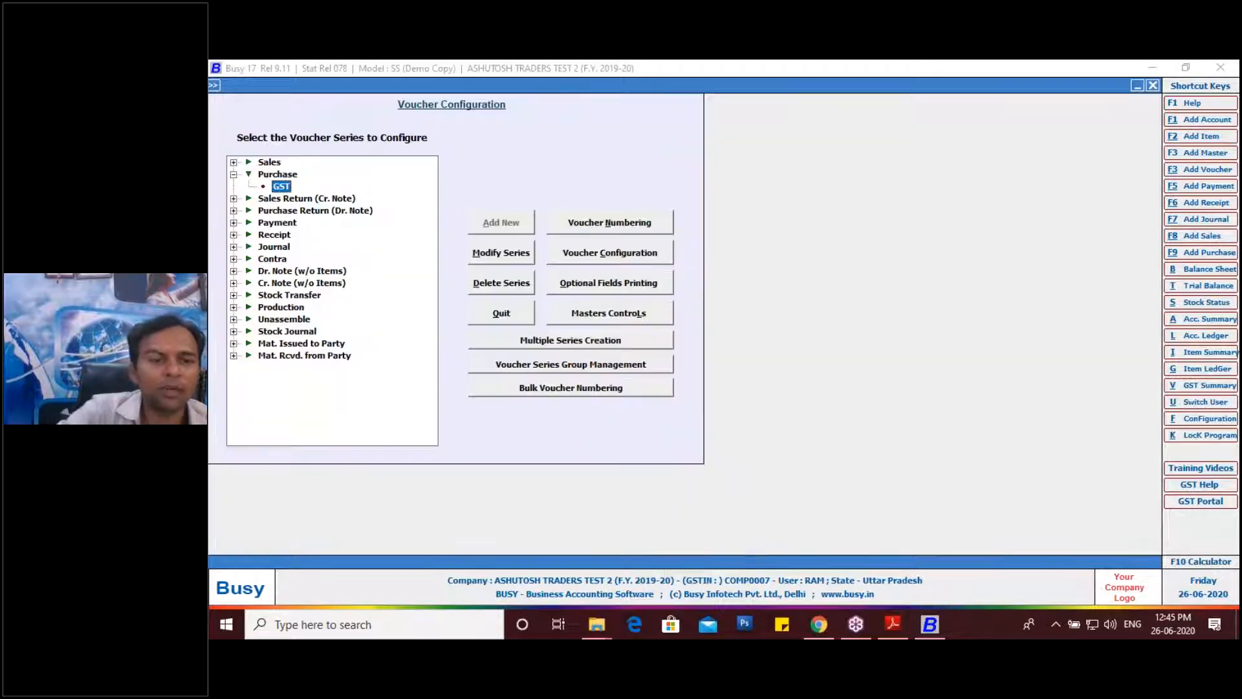
{"action": "key", "text": "Escape"}
{"action": "key", "text": "Escape"}
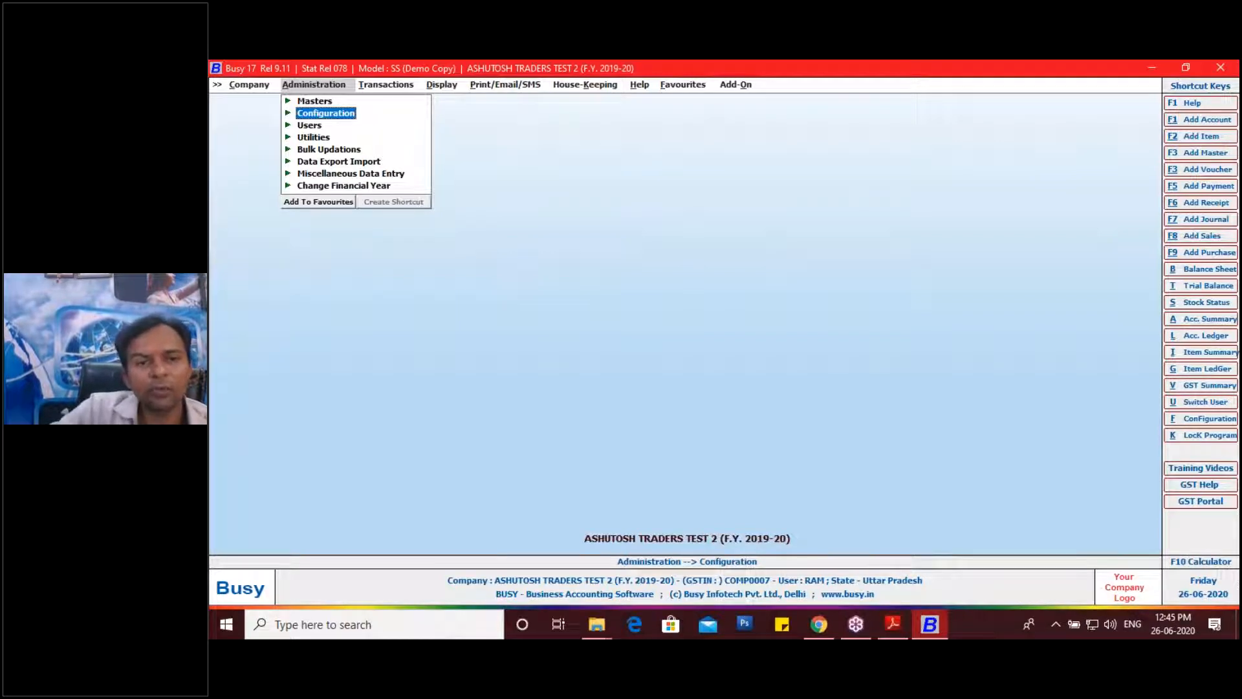
Start a new purchase voucher in the GST series dated 08-04-2019 with purchase type L/GST-28%
{"action": "key", "text": "F9"}
{"action": "key", "text": "Return"}
{"action": "type", "text": "08-04"}
{"action": "key", "text": "Return"}
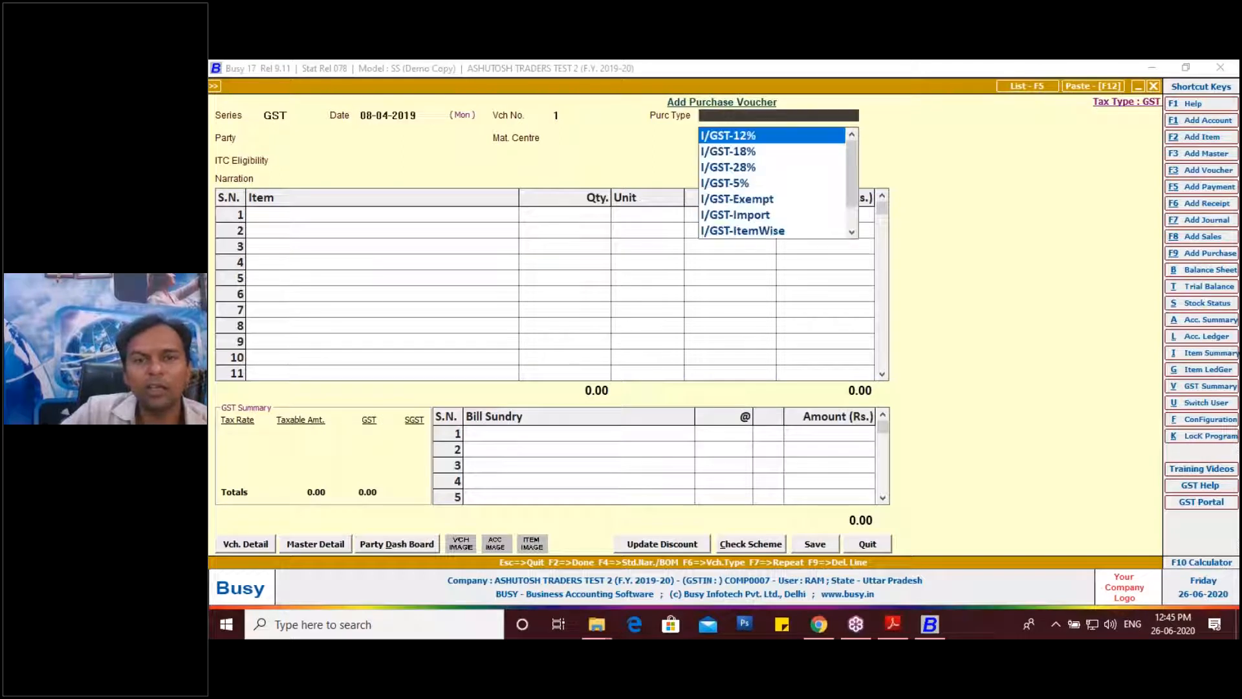
{"action": "type", "text": "L"}
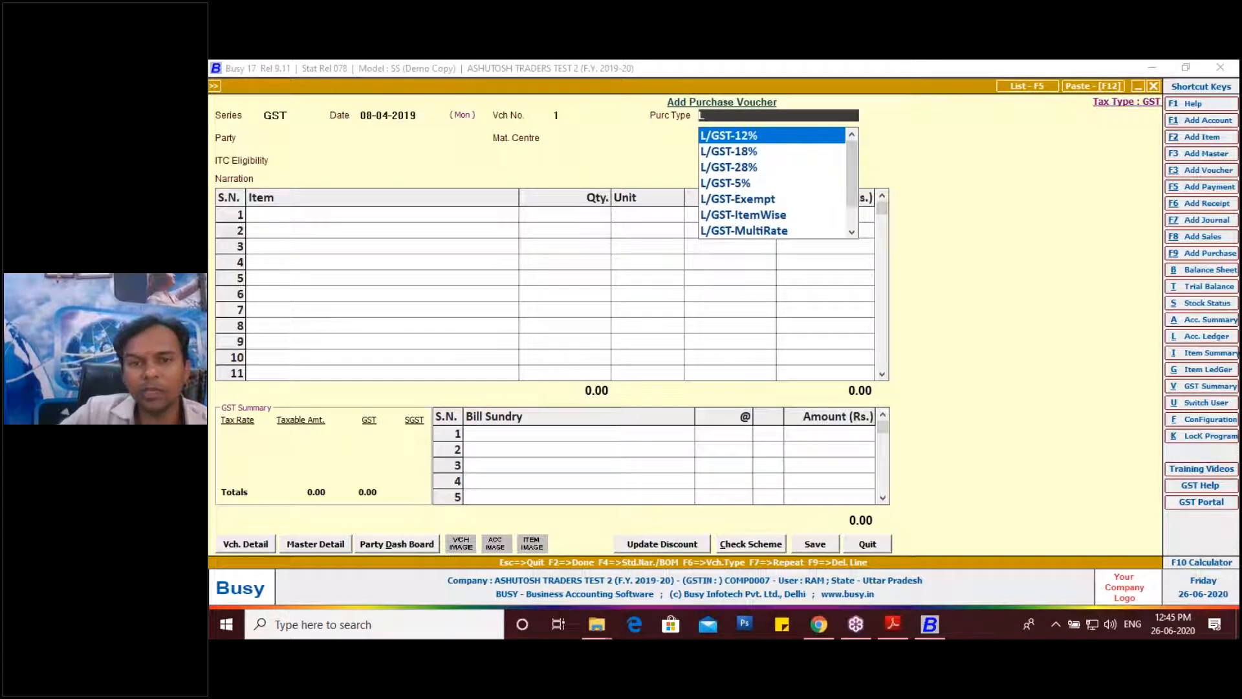
{"action": "key", "text": "Down"}
{"action": "key", "text": "Down"}
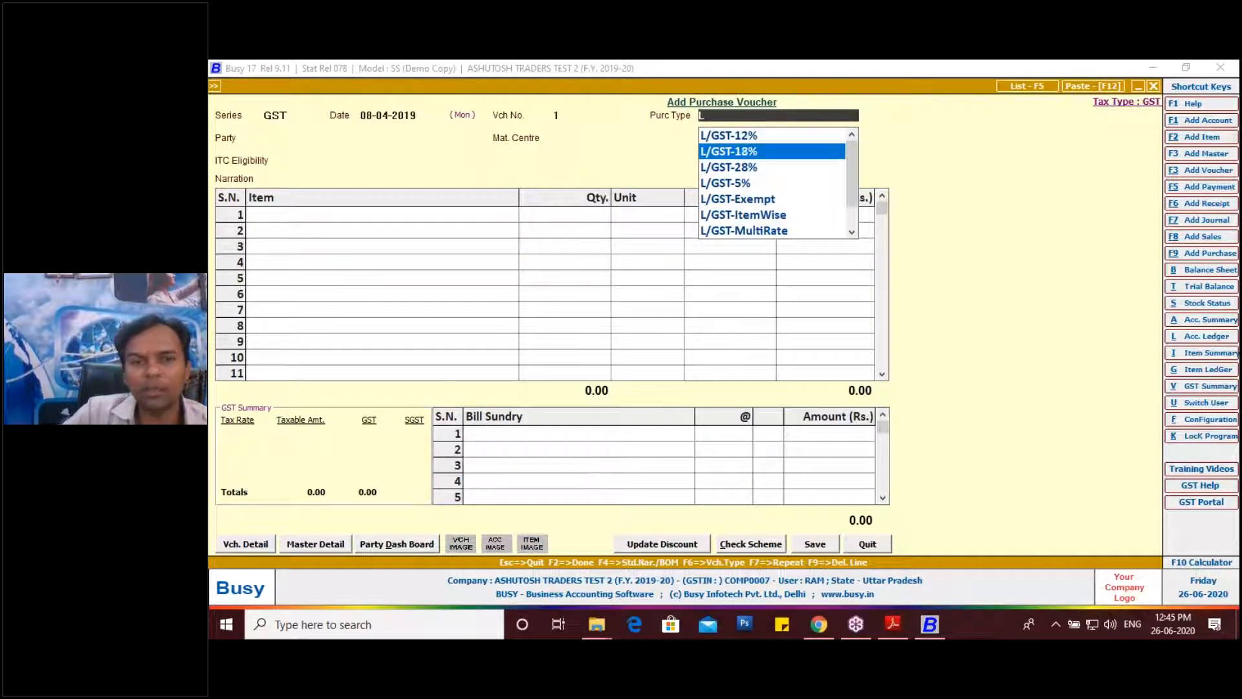
{"action": "key", "text": "Return"}
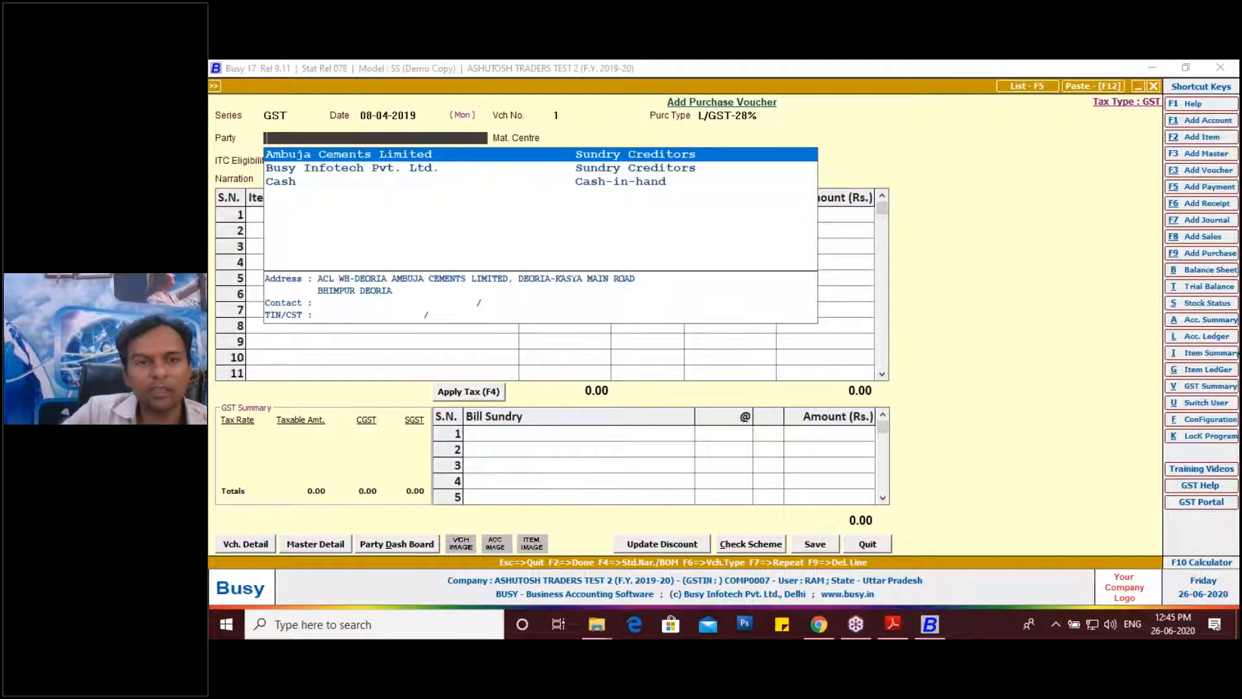
Set the voucher's party to Ambuja Cements Limited, with Main Store as material centre and Input Goods/Services as ITC eligibility
{"action": "key", "text": "Return"}
{"action": "key", "text": "Return"}
{"action": "key", "text": "Return"}
{"action": "key", "text": "Return"}
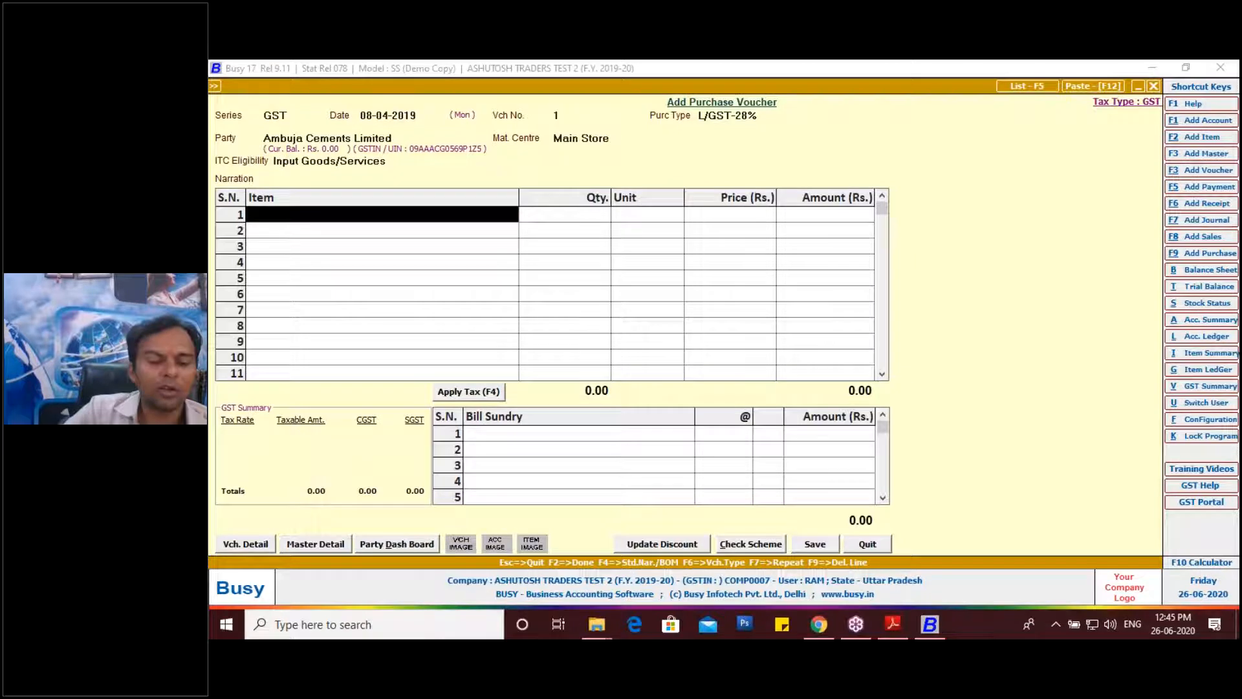
Add Ambuja Cement PPC Yellow Bag as the first voucher item with a quantity of 20 Tonne
{"action": "key", "text": "Return"}
{"action": "type", "text": "20"}
{"action": "key", "text": "Return"}
{"action": "key", "text": "Return"}
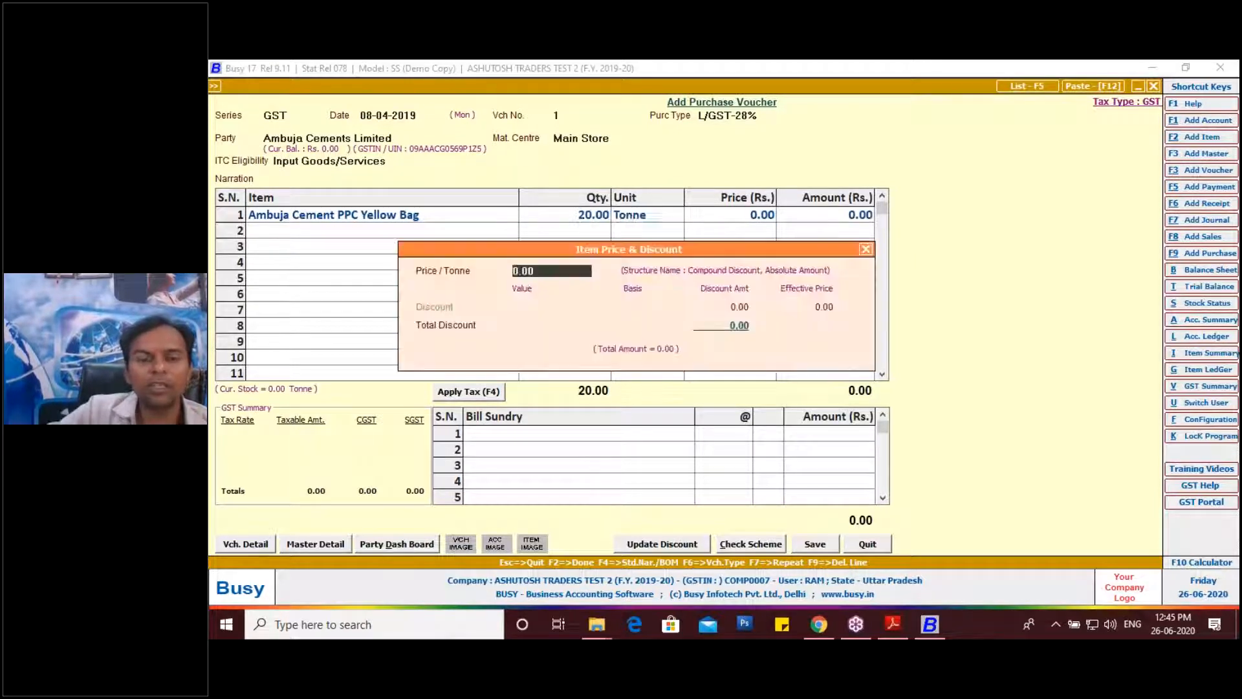
Check the rate on the Adobe Reader invoice and set the cement item's price per tonne to 6,318.13 in Busy
{"action": "left_click", "coordinate": [903, 627]}
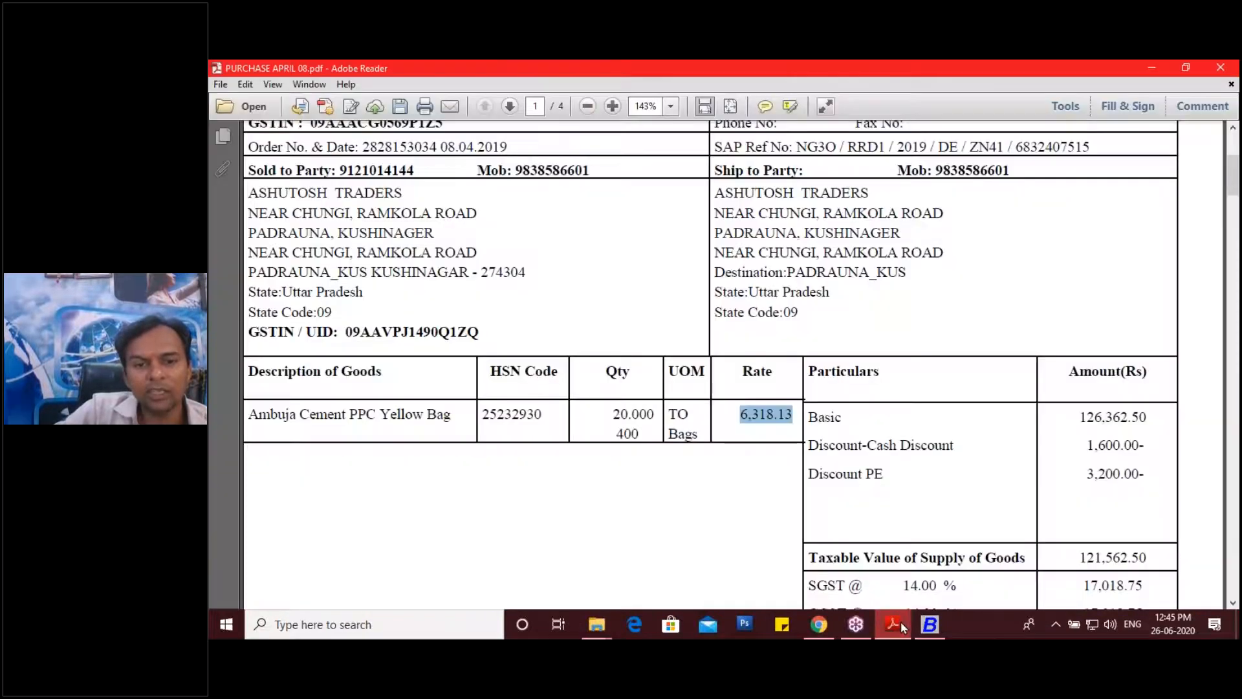
{"action": "left_click", "coordinate": [903, 628]}
{"action": "type", "text": "6,318."}
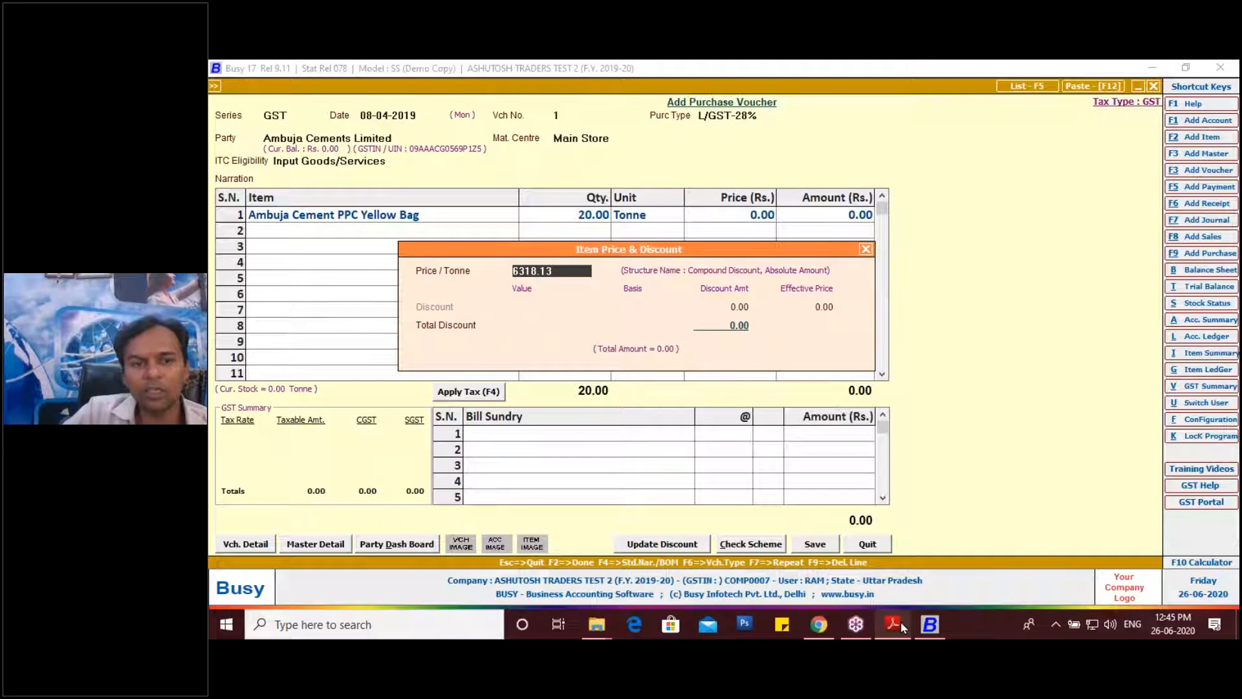
{"action": "type", "text": "13"}
{"action": "key", "text": "Return"}
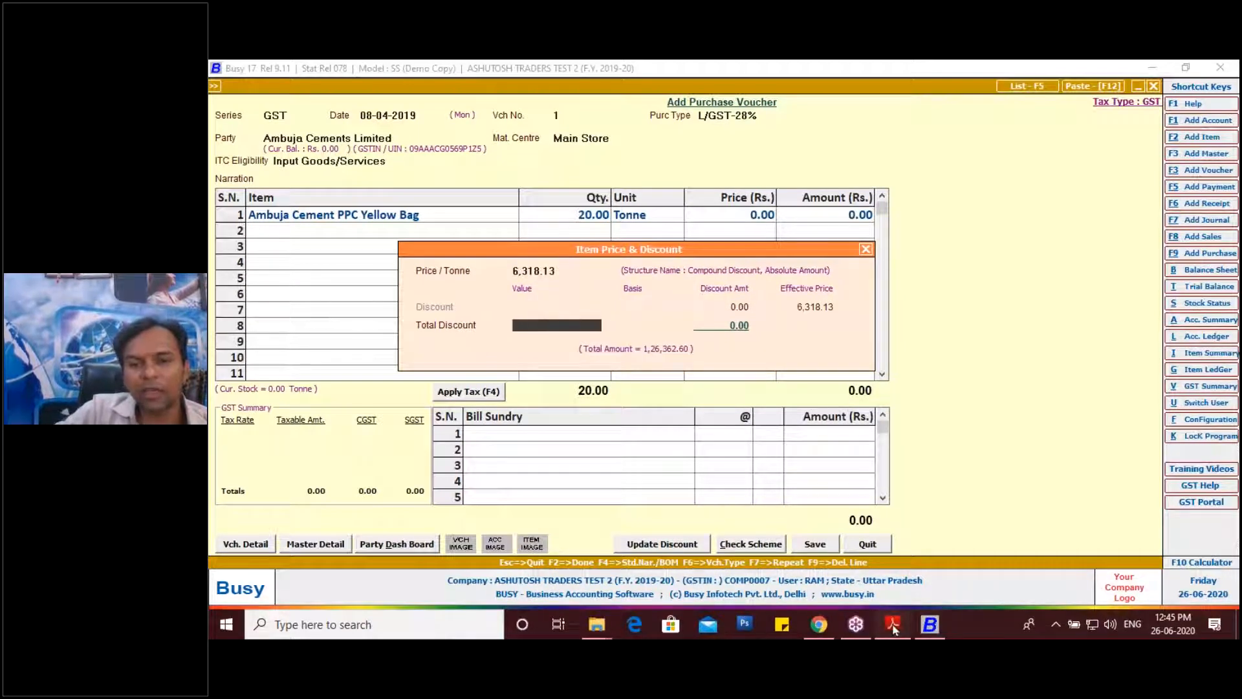
Check the discounts on the Adobe Reader invoice and enter 1600+3200 as the cement item's total discount in Busy
{"action": "left_click", "coordinate": [894, 625]}
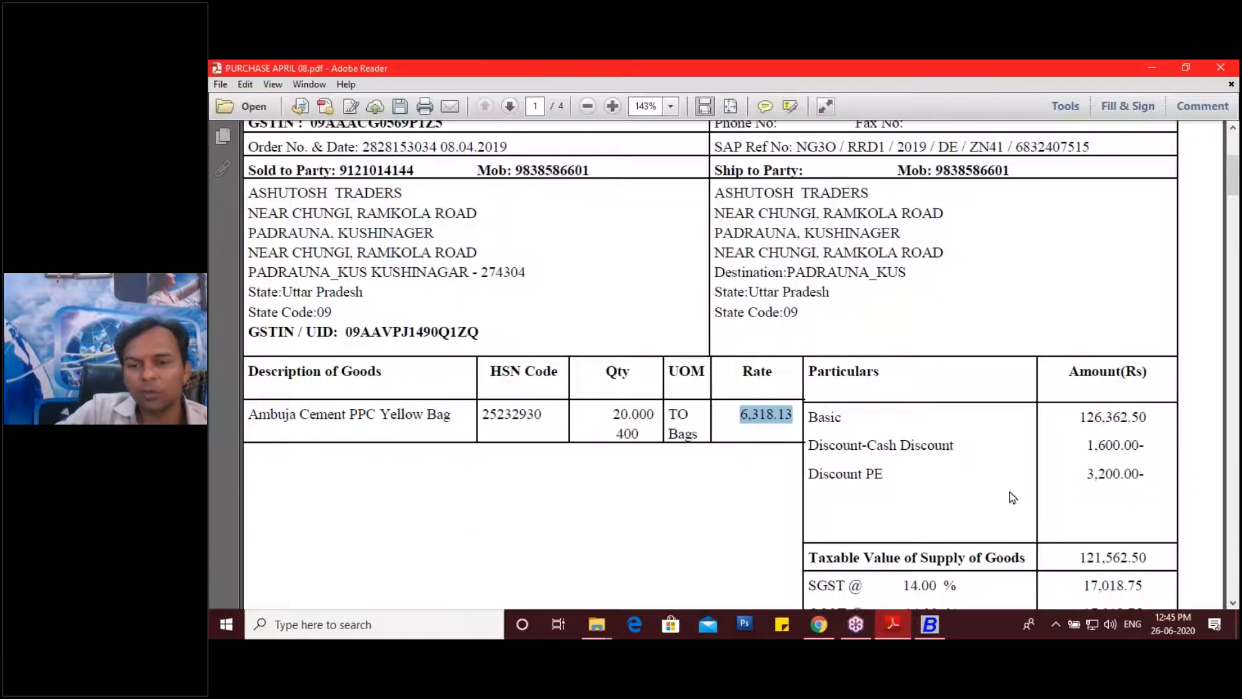
{"action": "double_click", "coordinate": [1089, 446]}
{"action": "left_click", "coordinate": [935, 625]}
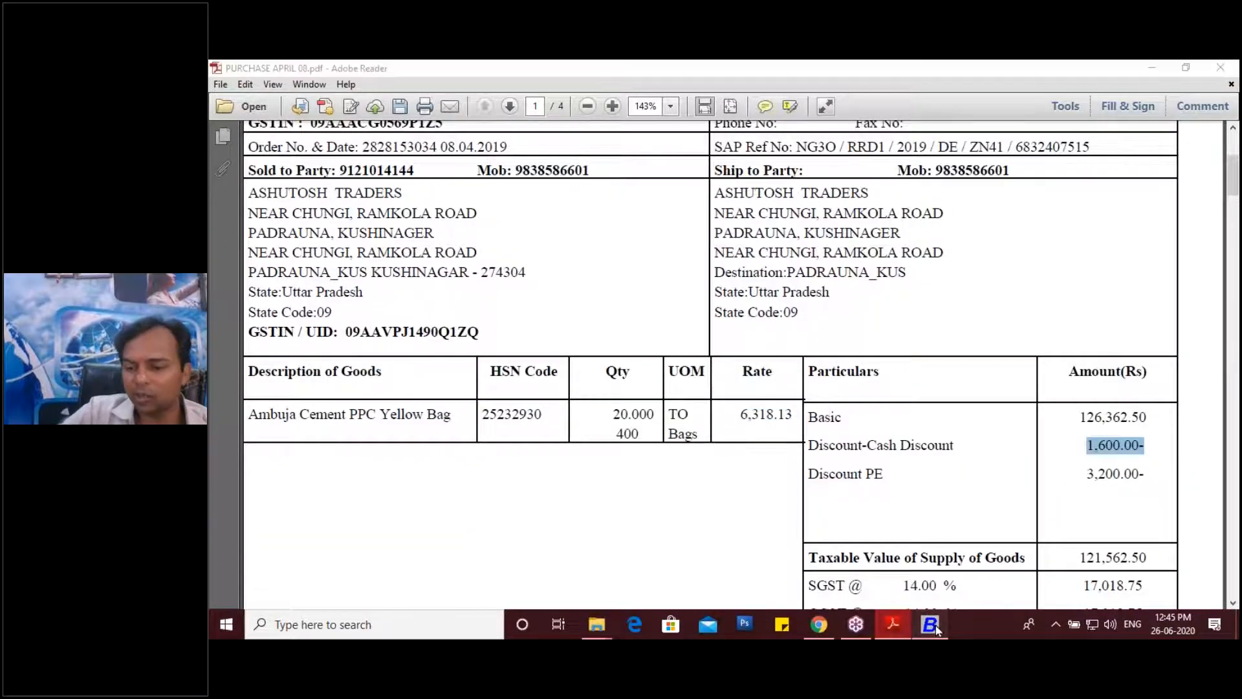
{"action": "type", "text": "1600+3200"}
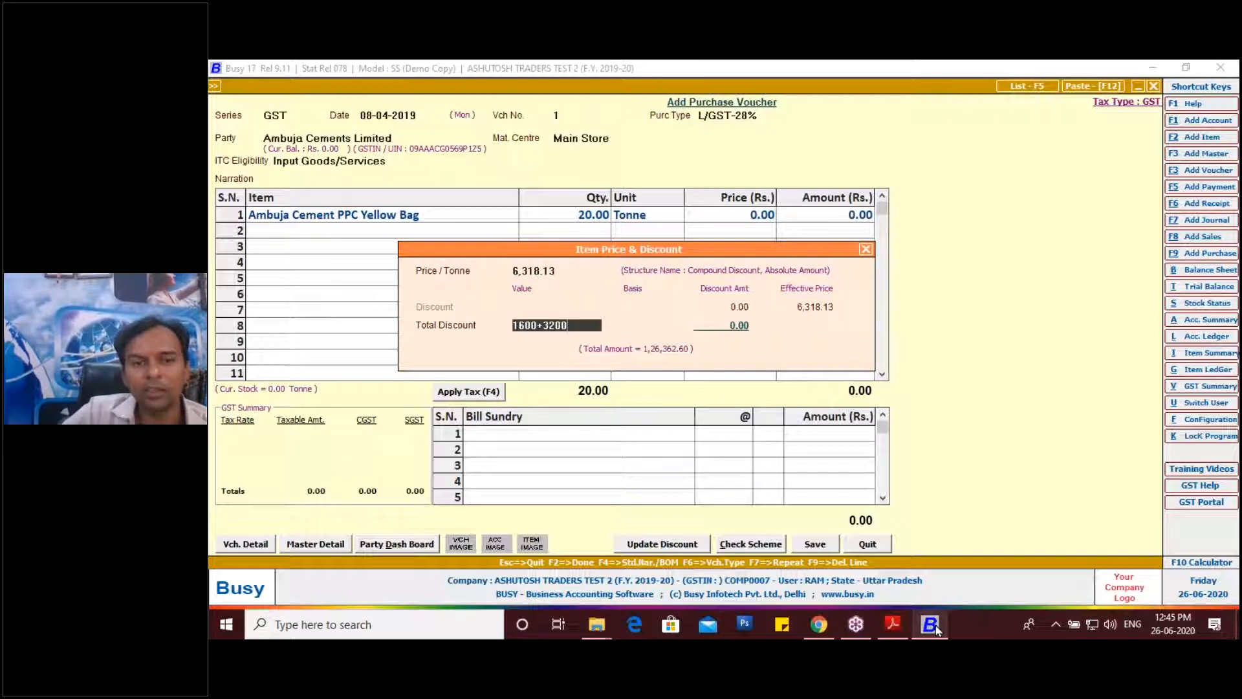
{"action": "key", "text": "Return"}
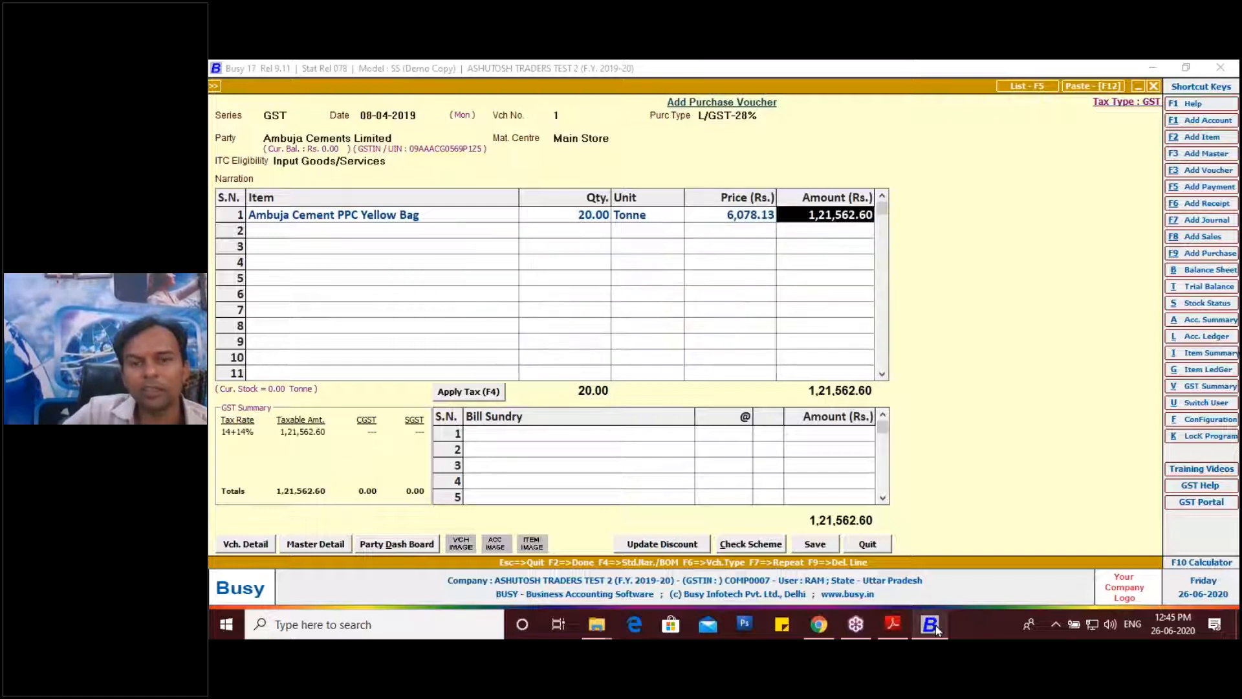
{"action": "key", "text": "Return"}
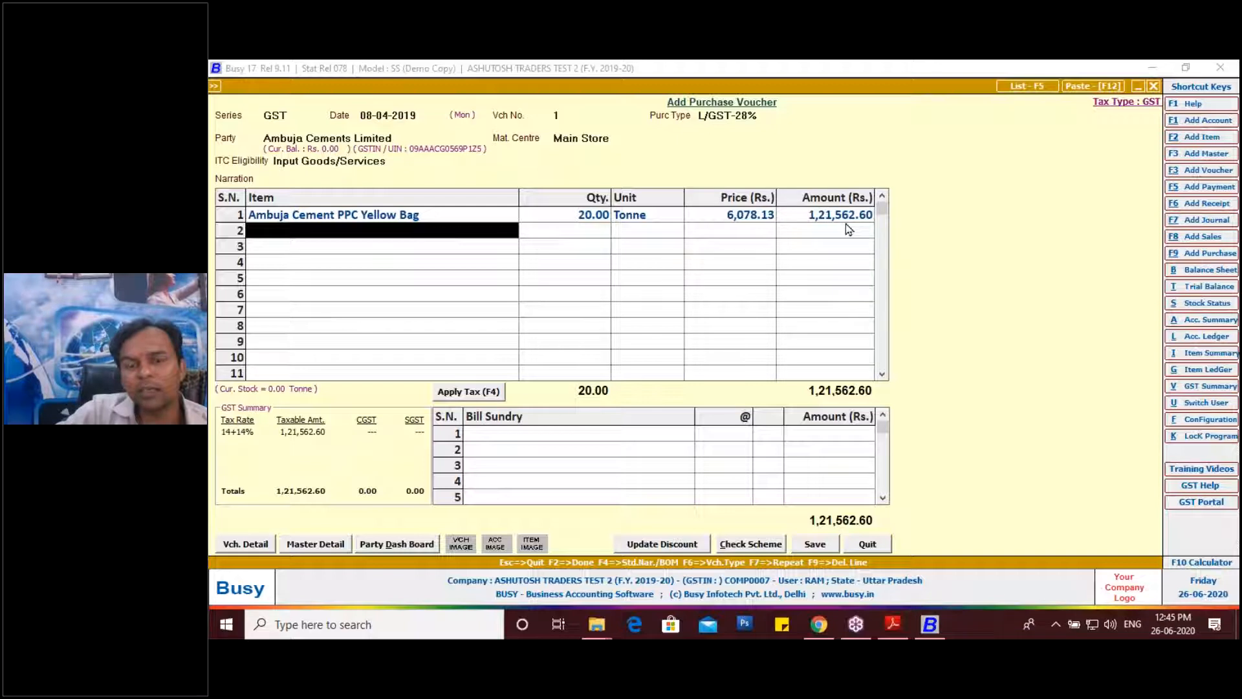
Compare the basic amount on the Adobe Reader invoice with the cement item's amount in the Busy voucher
{"action": "left_click", "coordinate": [892, 623]}
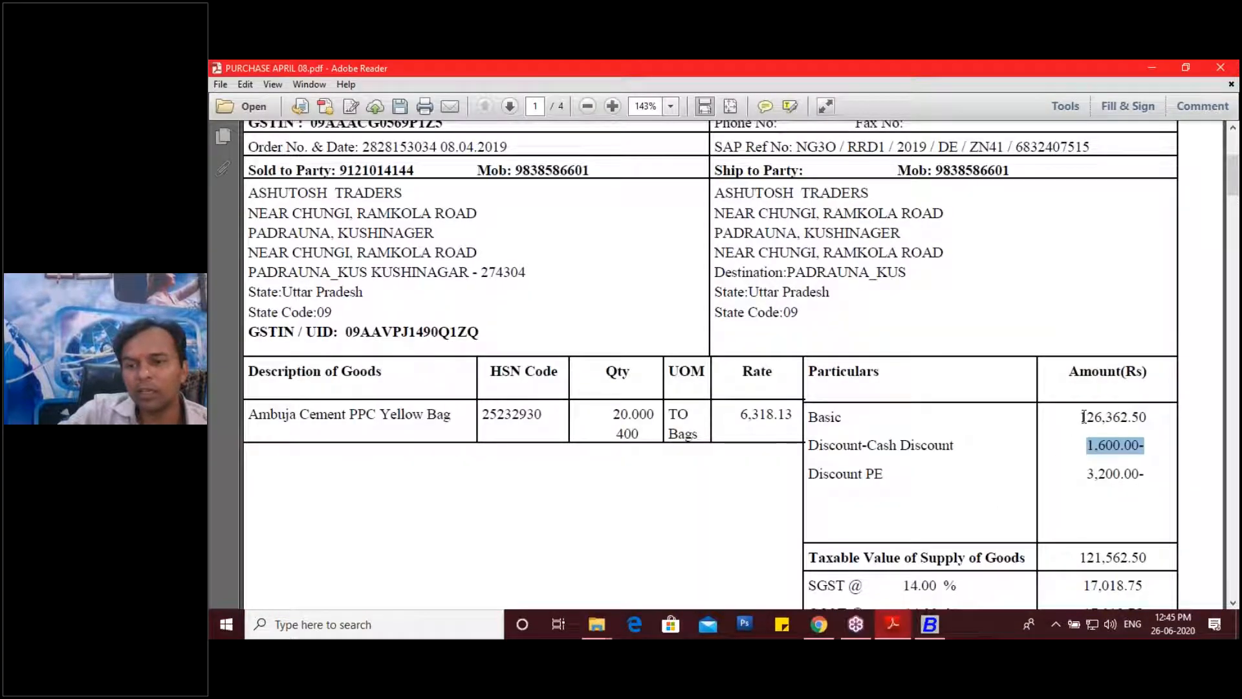
{"action": "left_click_drag", "start_coordinate": [1084, 417], "coordinate": [1148, 417]}
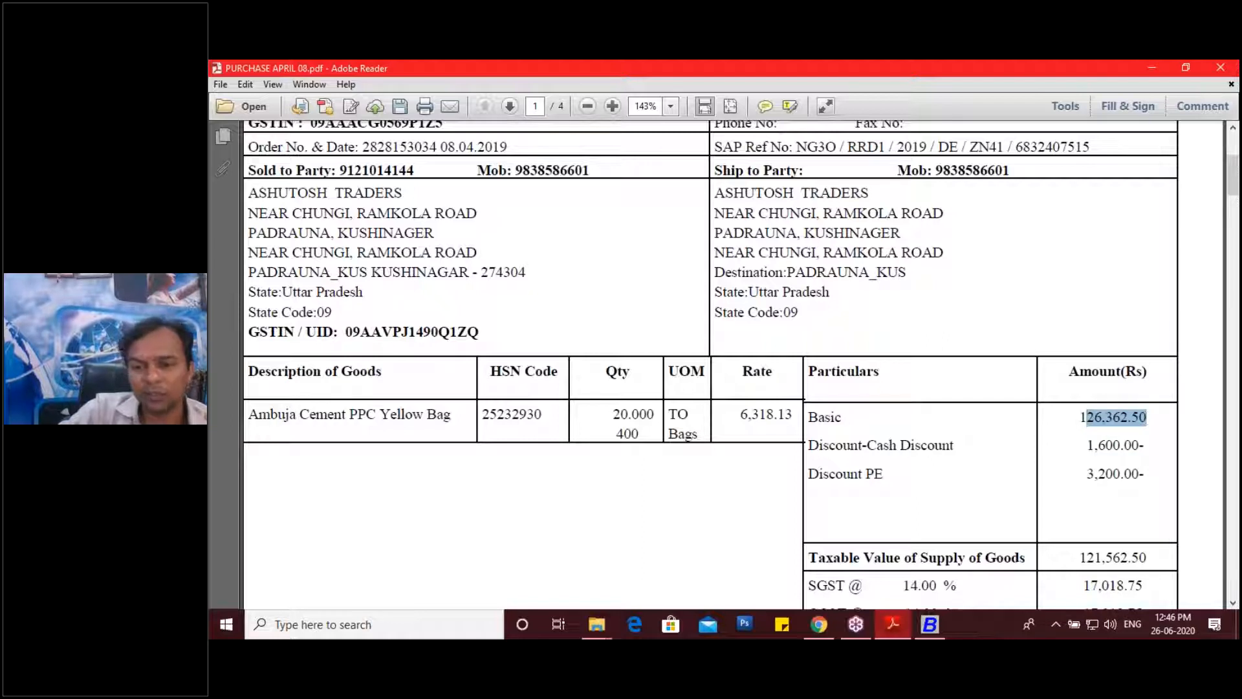
{"action": "mouse_move", "coordinate": [929, 632]}
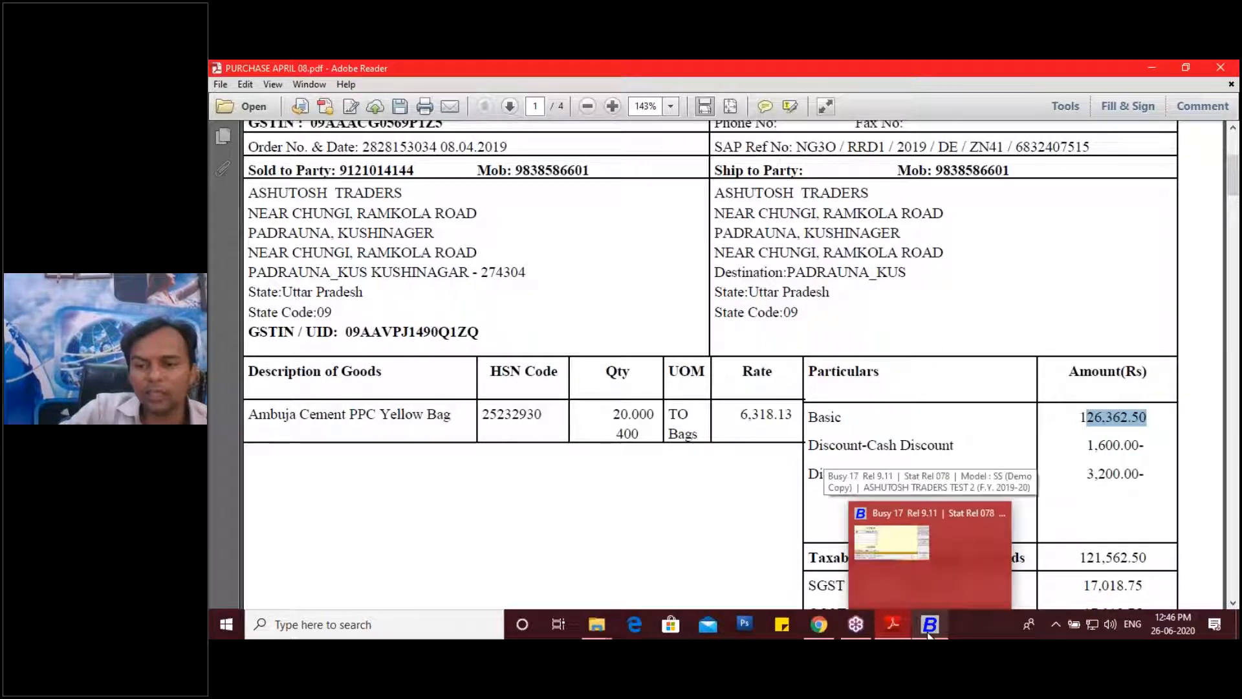
{"action": "left_click", "coordinate": [929, 626]}
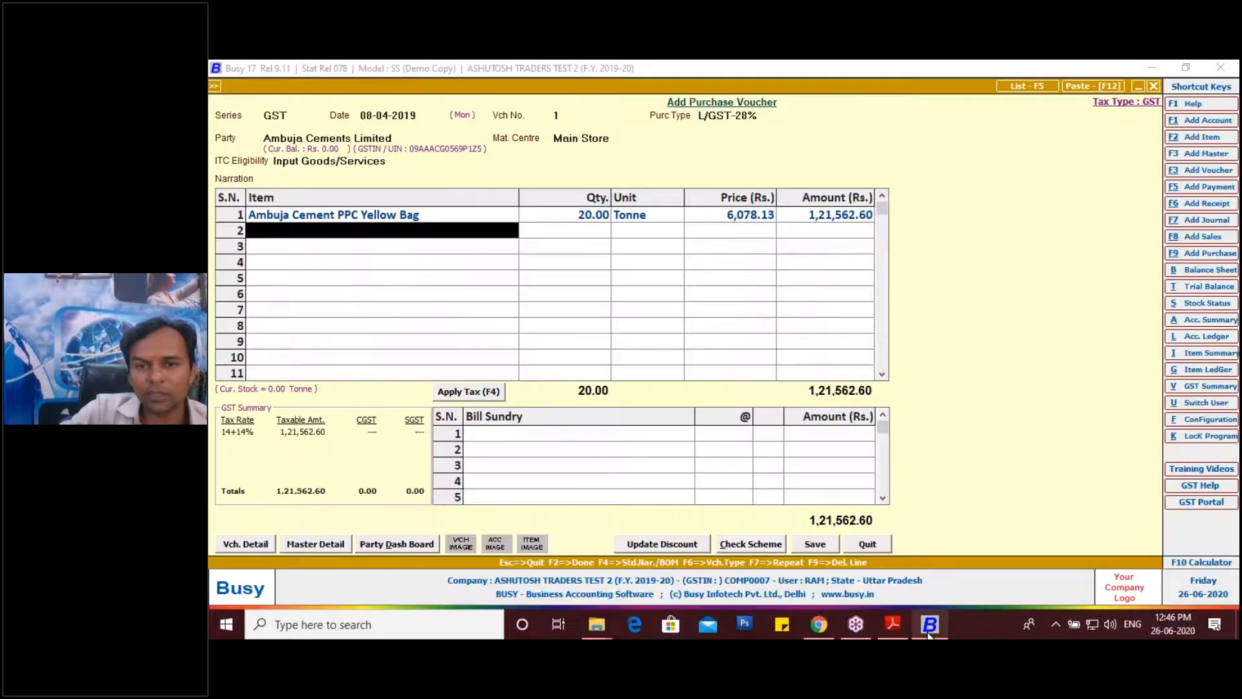
{"action": "left_click", "coordinate": [817, 219]}
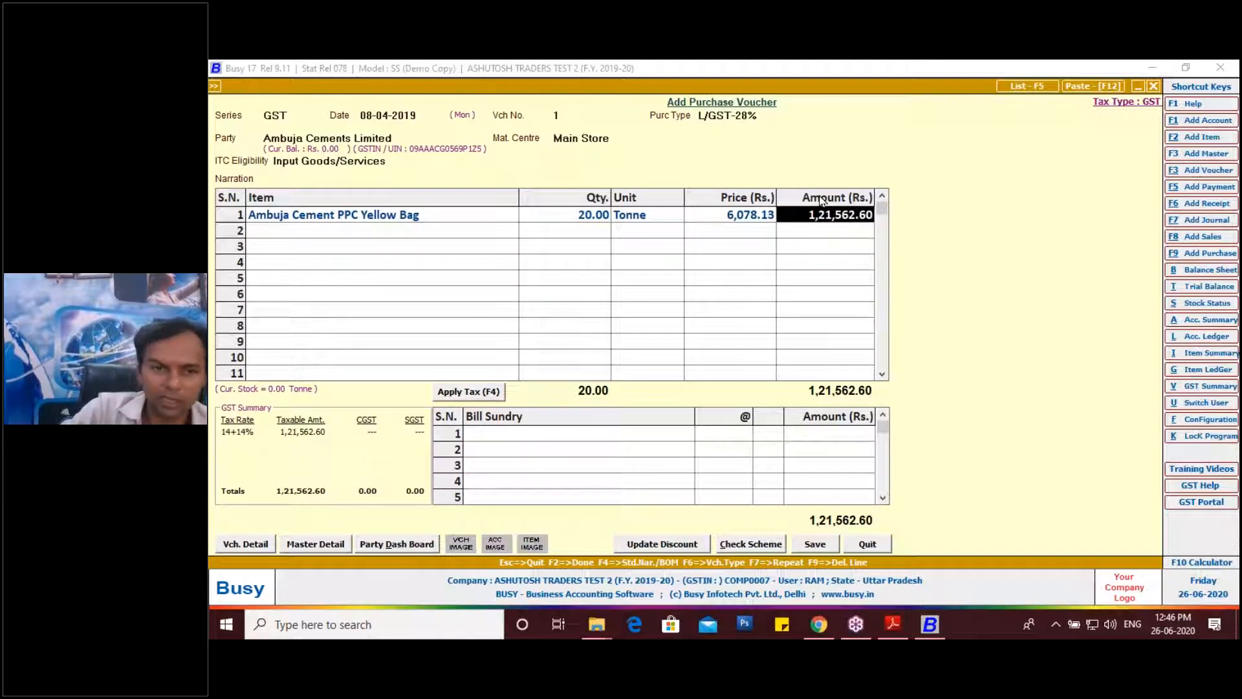
Reopen the cement item's price and discount details and replace the compound discount with a single total discount of 4800
{"action": "left_click", "coordinate": [321, 214]}
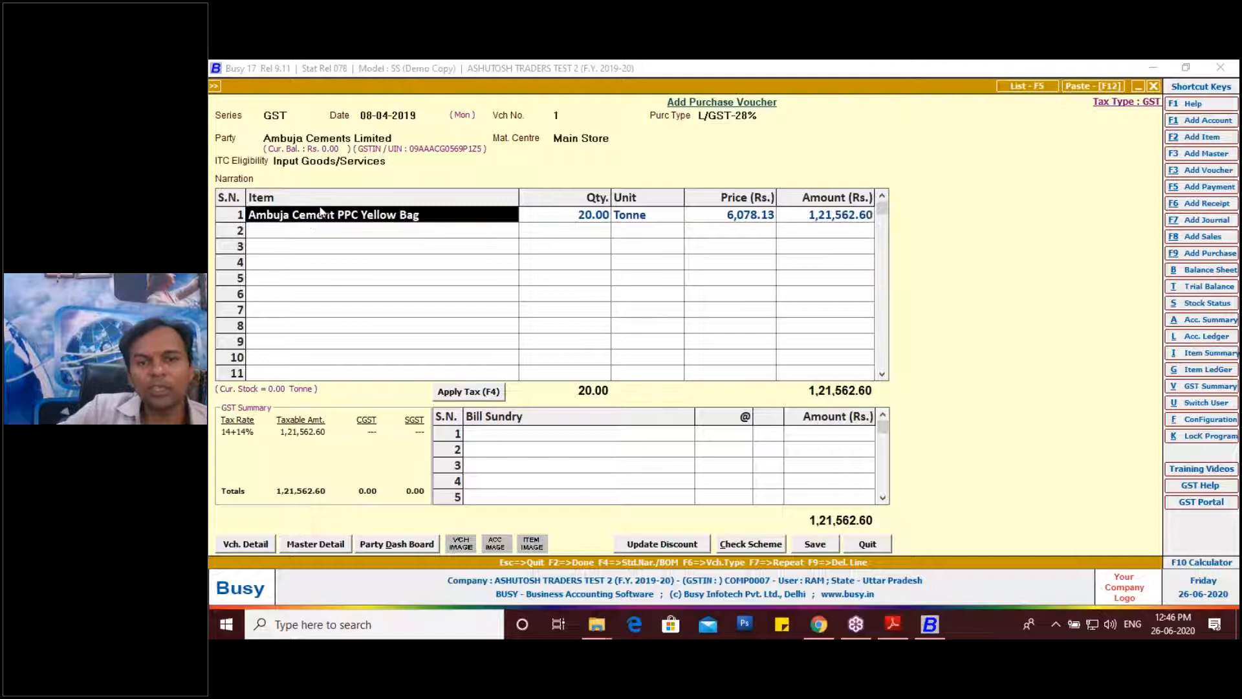
{"action": "key", "text": "Return"}
{"action": "key", "text": "Return"}
{"action": "key", "text": "Return"}
{"action": "key", "text": "Return"}
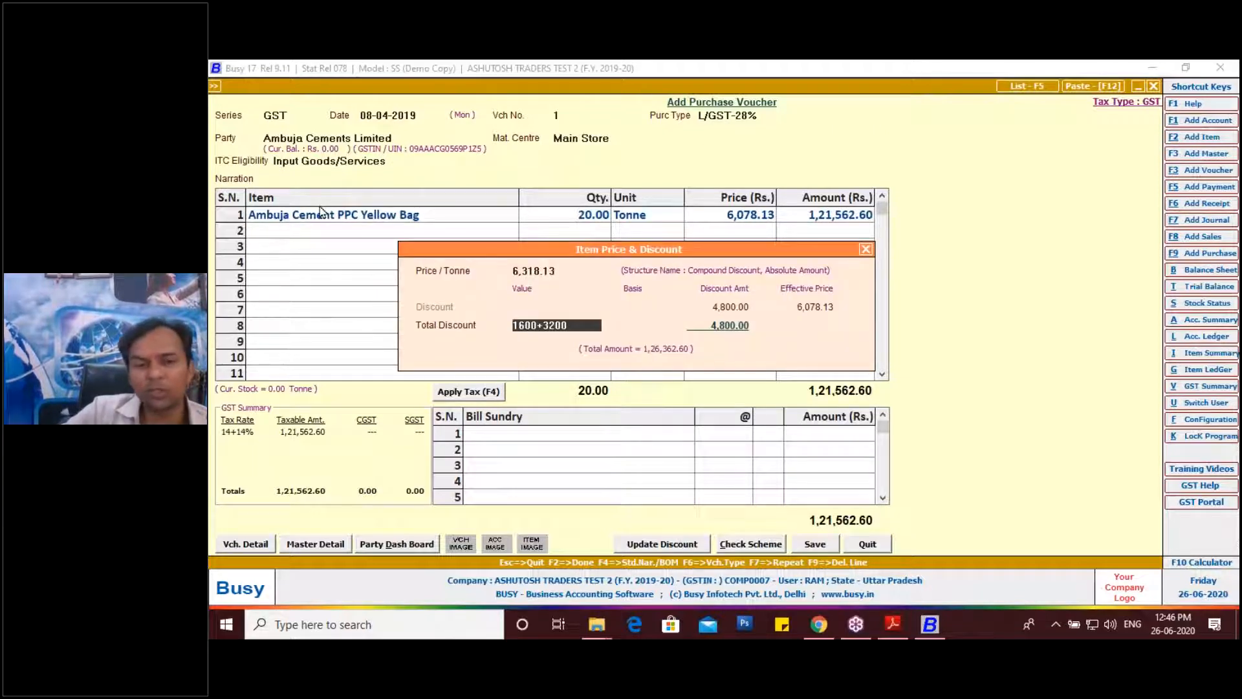
{"action": "type", "text": "480"}
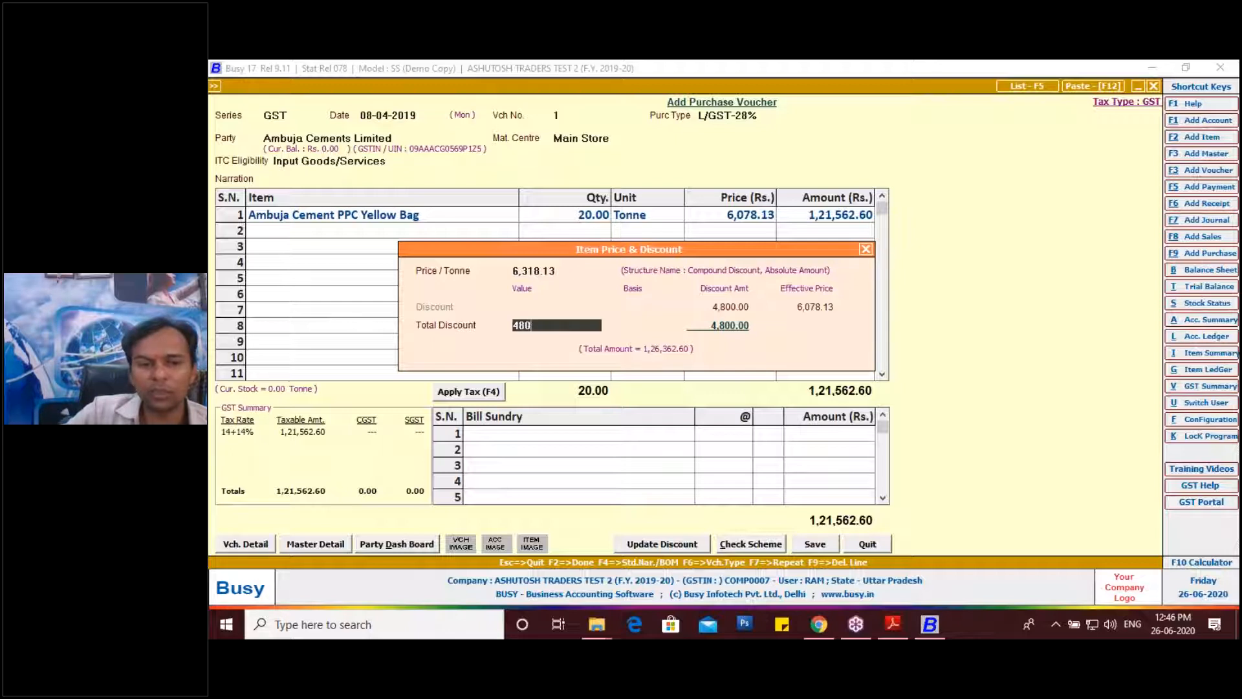
{"action": "key", "text": "Return"}
{"action": "key", "text": "Return"}
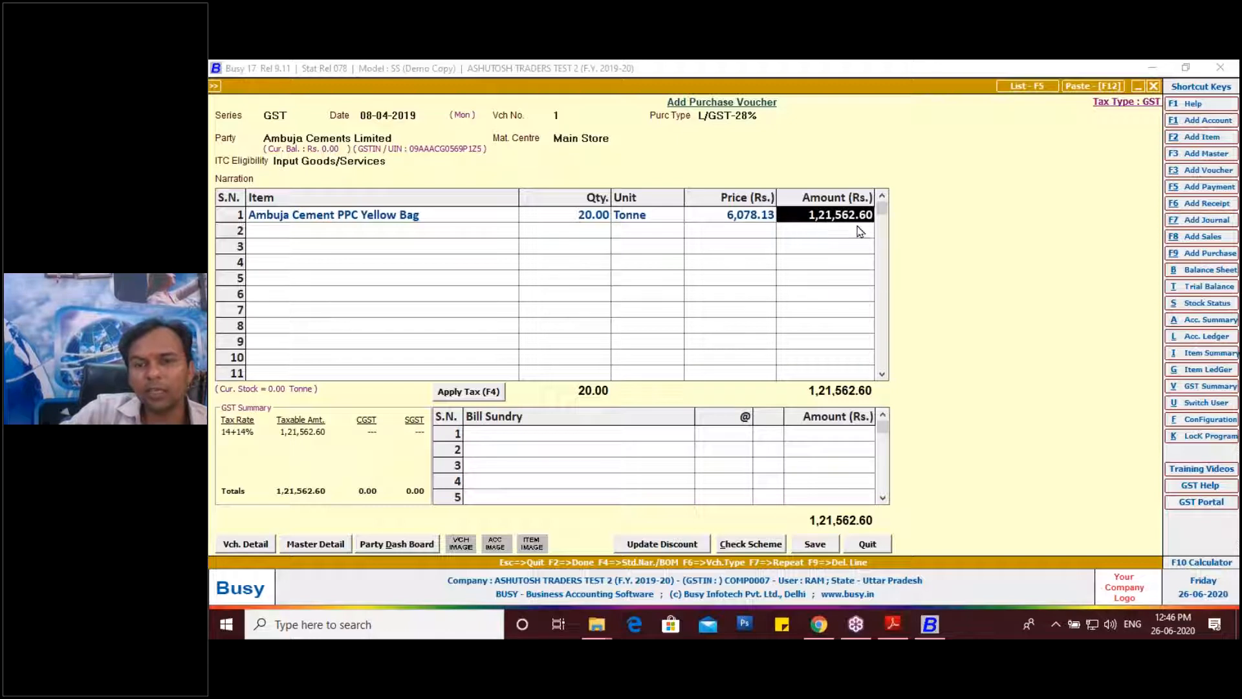
Check the taxable value of supply on the Adobe Reader invoice against the item amount in Busy
{"action": "left_click", "coordinate": [893, 625]}
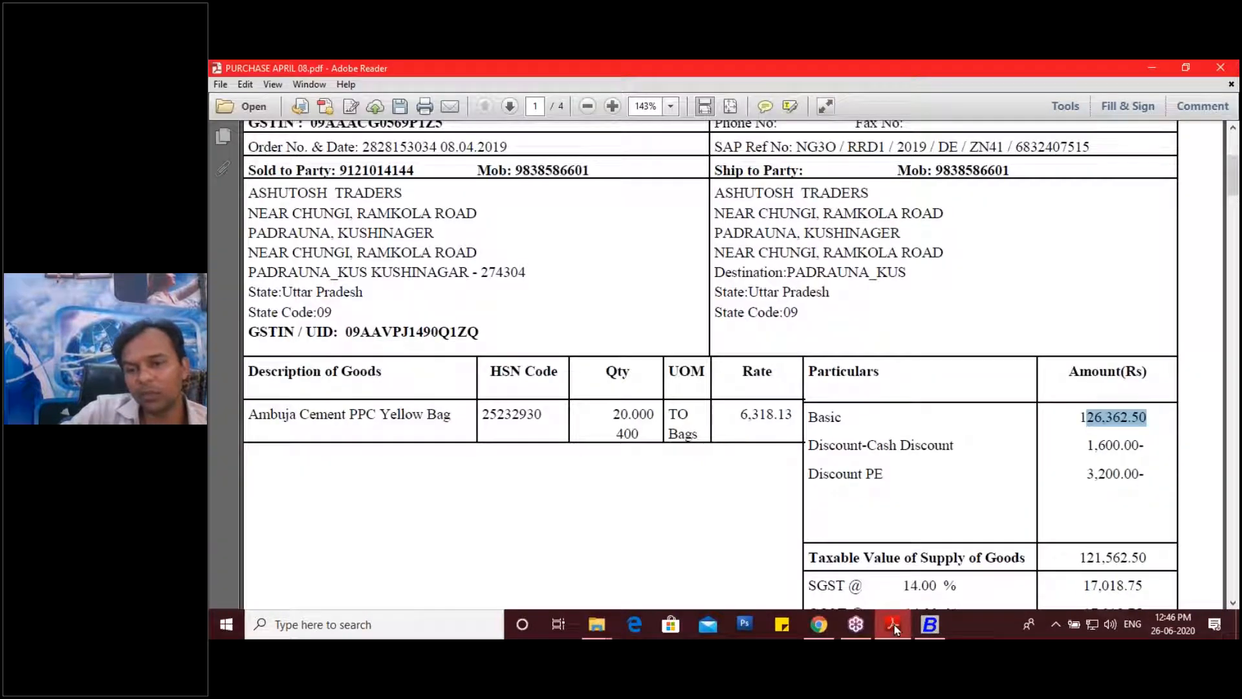
{"action": "left_click_drag", "start_coordinate": [1079, 557], "coordinate": [1148, 556]}
{"action": "scroll", "coordinate": [1040, 498], "scroll_direction": "down", "scroll_amount": 5}
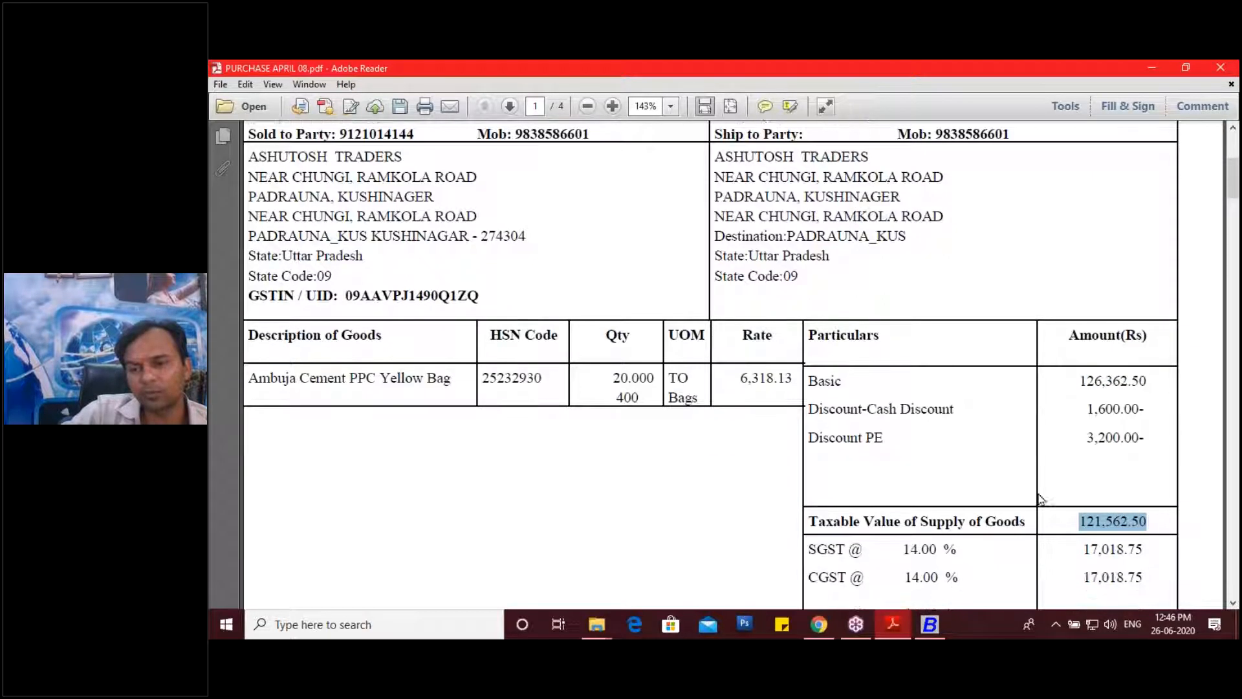
{"action": "left_click", "coordinate": [931, 625]}
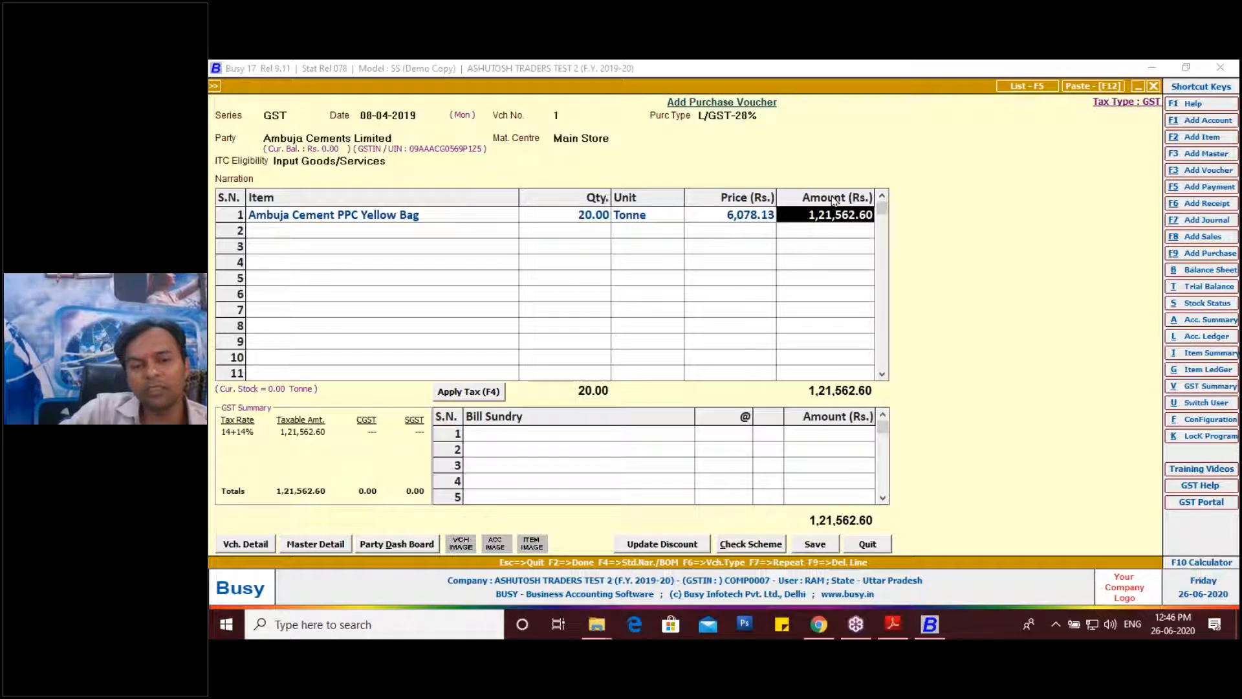
Apply the CGST and SGST to the voucher and compare its total with the total invoice value in Adobe Reader
{"action": "left_click", "coordinate": [476, 397]}
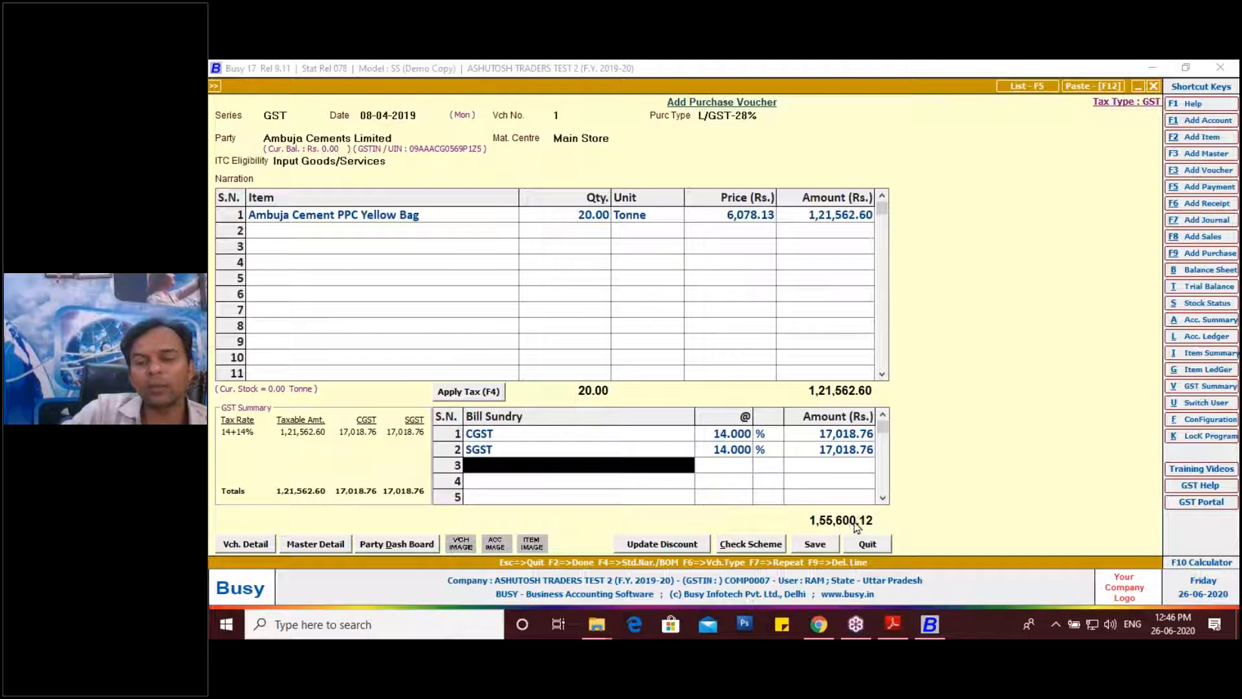
{"action": "left_click", "coordinate": [893, 623]}
{"action": "scroll", "coordinate": [979, 468], "scroll_direction": "down", "scroll_amount": 3}
{"action": "left_click", "coordinate": [1080, 411]}
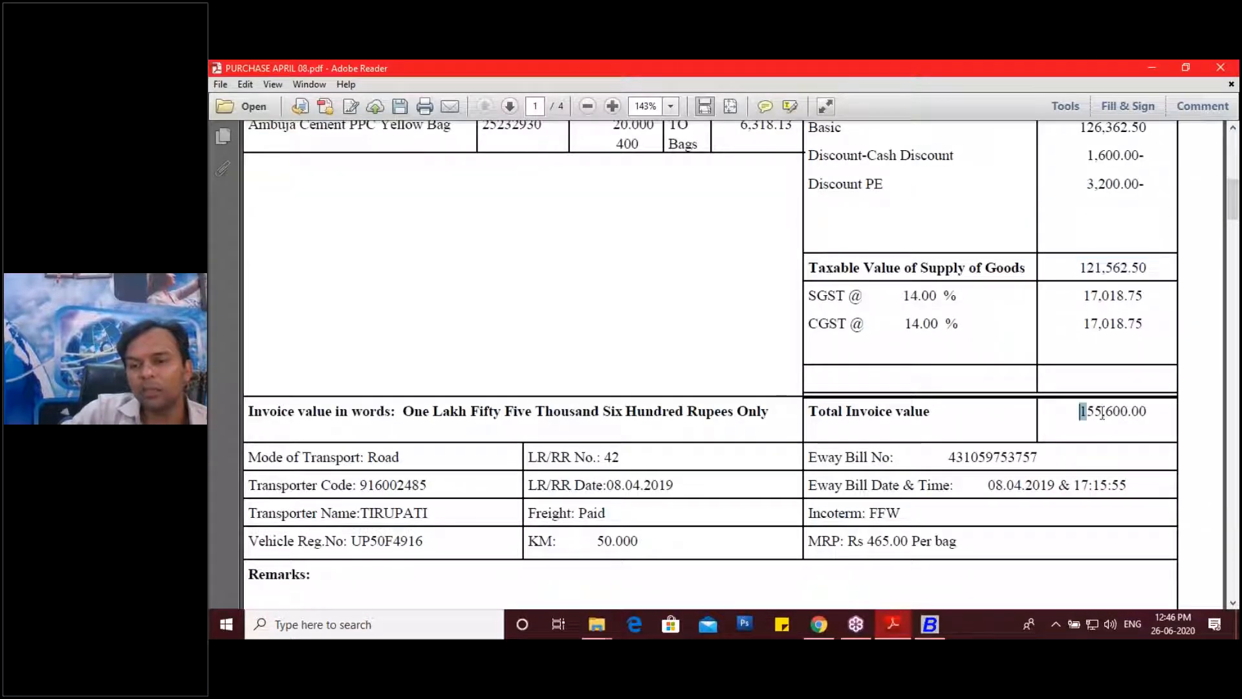
{"action": "left_click_drag", "start_coordinate": [1102, 412], "coordinate": [1148, 414]}
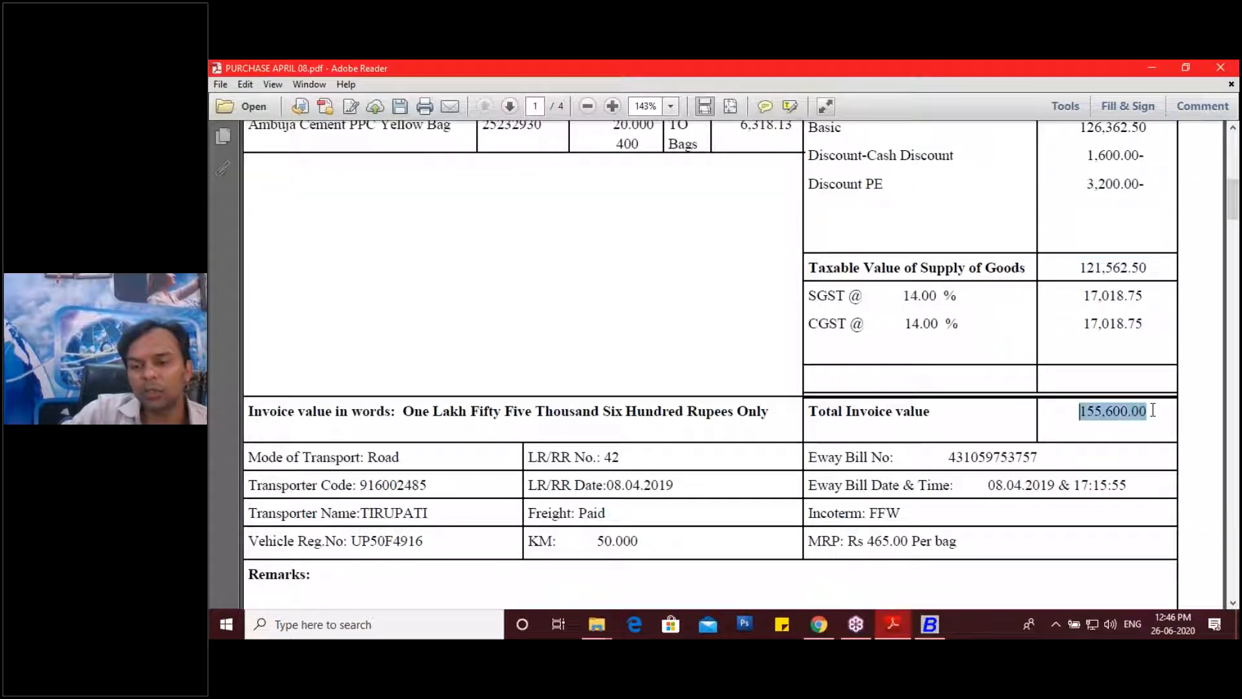
{"action": "left_click", "coordinate": [929, 624]}
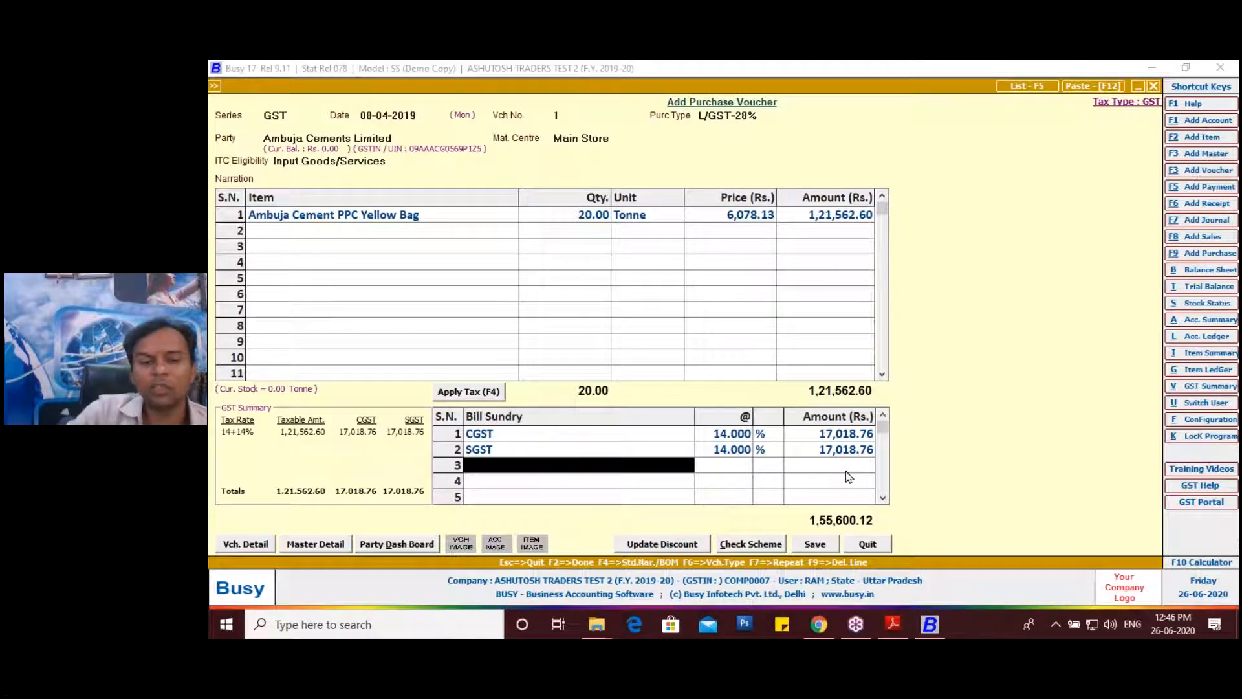
Add a Rounded Off (-) bill sundry of 0.12 below the tax lines
{"action": "type", "text": "r"}
{"action": "key", "text": "Return"}
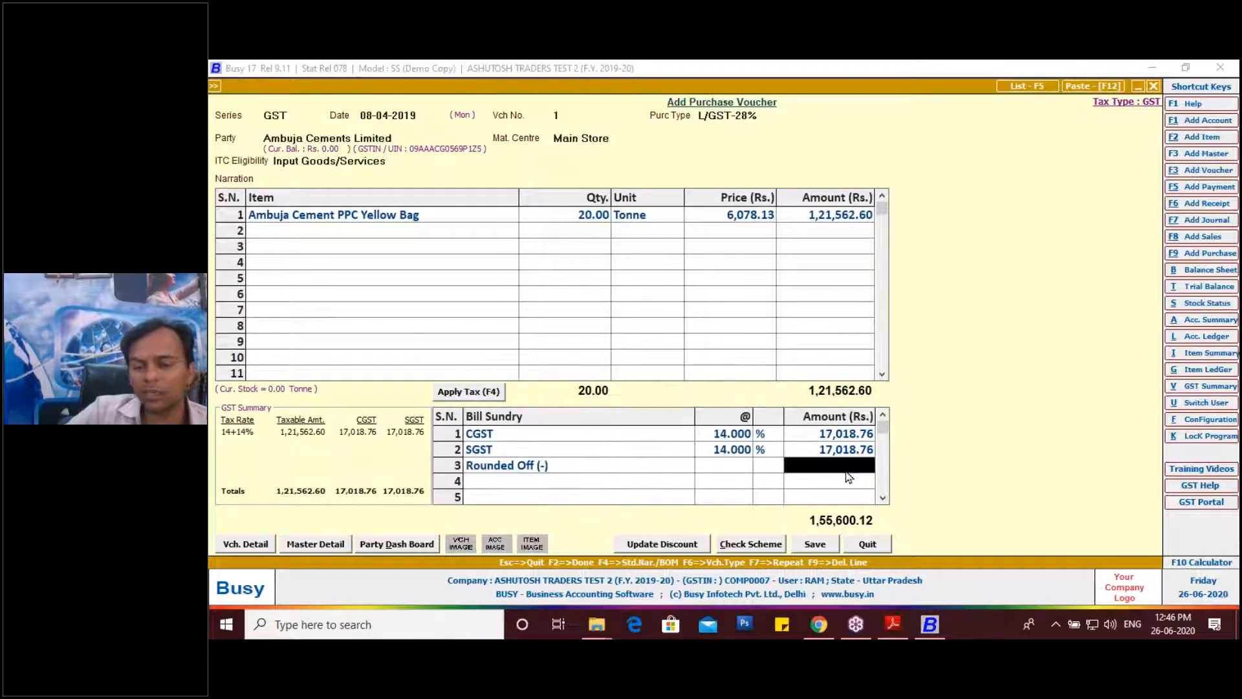
{"action": "type", "text": ".12"}
{"action": "key", "text": "Return"}
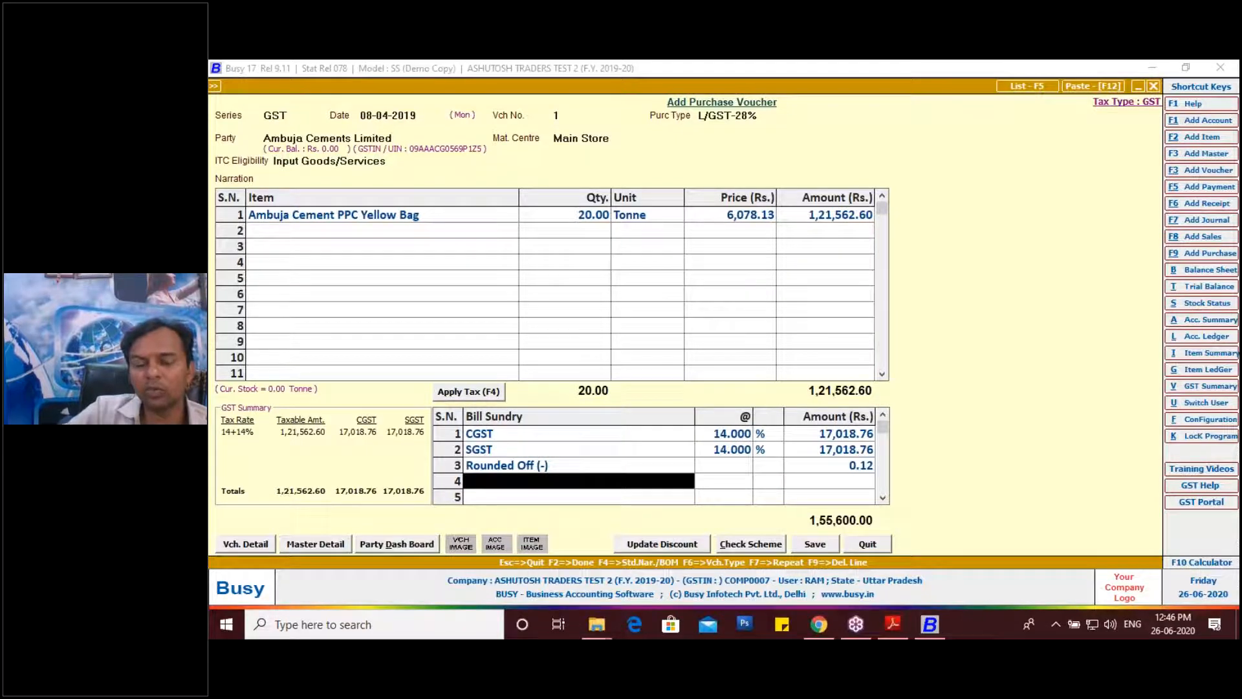
Start saving the voucher and copy the last four digits of the invoice serial number from the Adobe Reader invoice
{"action": "left_click", "coordinate": [816, 543]}
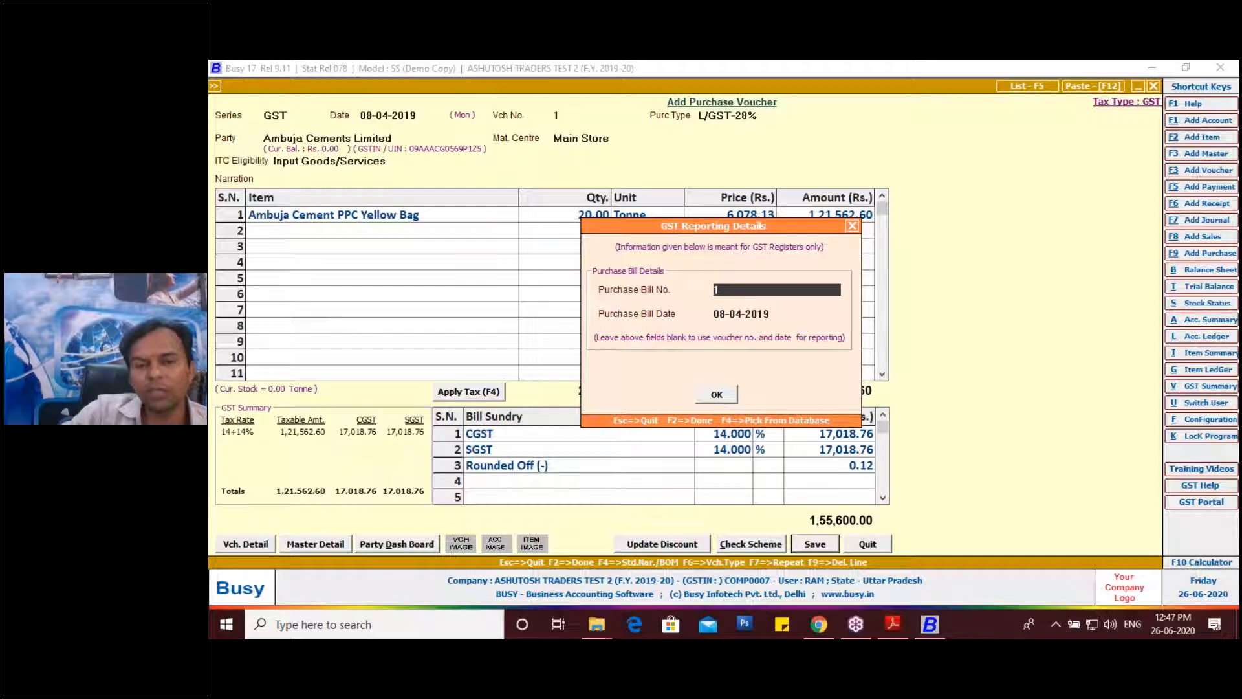
{"action": "left_click", "coordinate": [893, 624]}
{"action": "scroll", "coordinate": [742, 363], "scroll_direction": "up", "scroll_amount": 10}
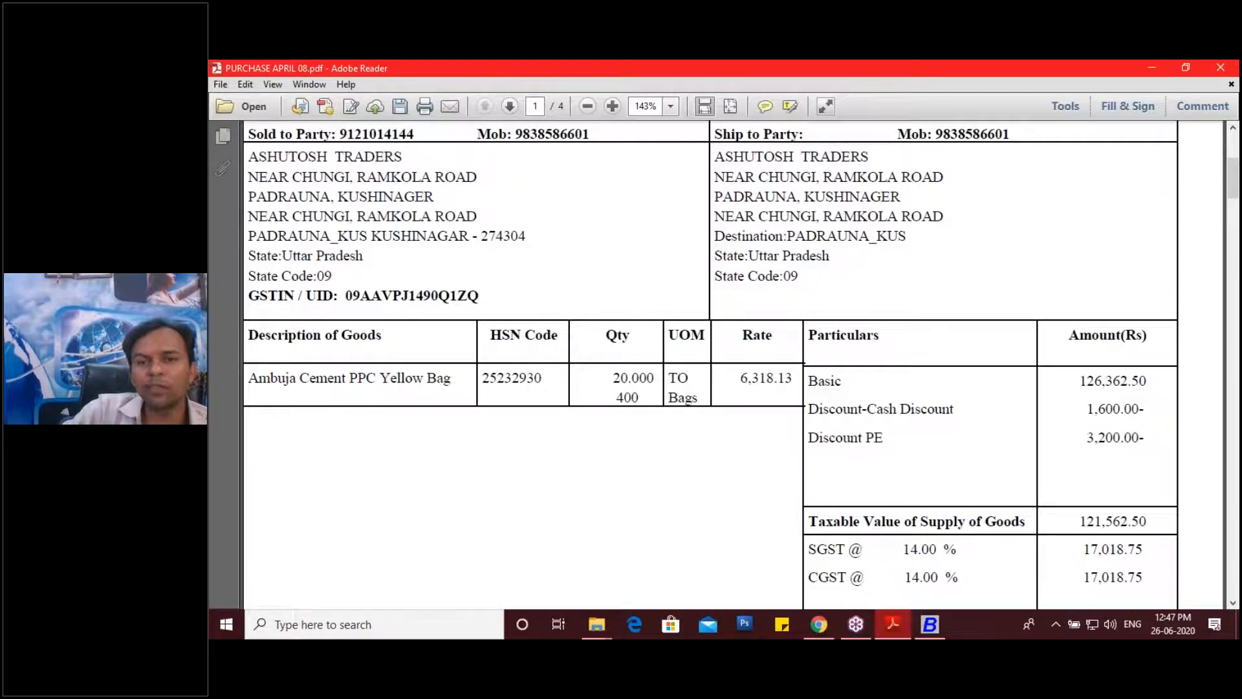
{"action": "scroll", "coordinate": [919, 278], "scroll_direction": "up", "scroll_amount": 3}
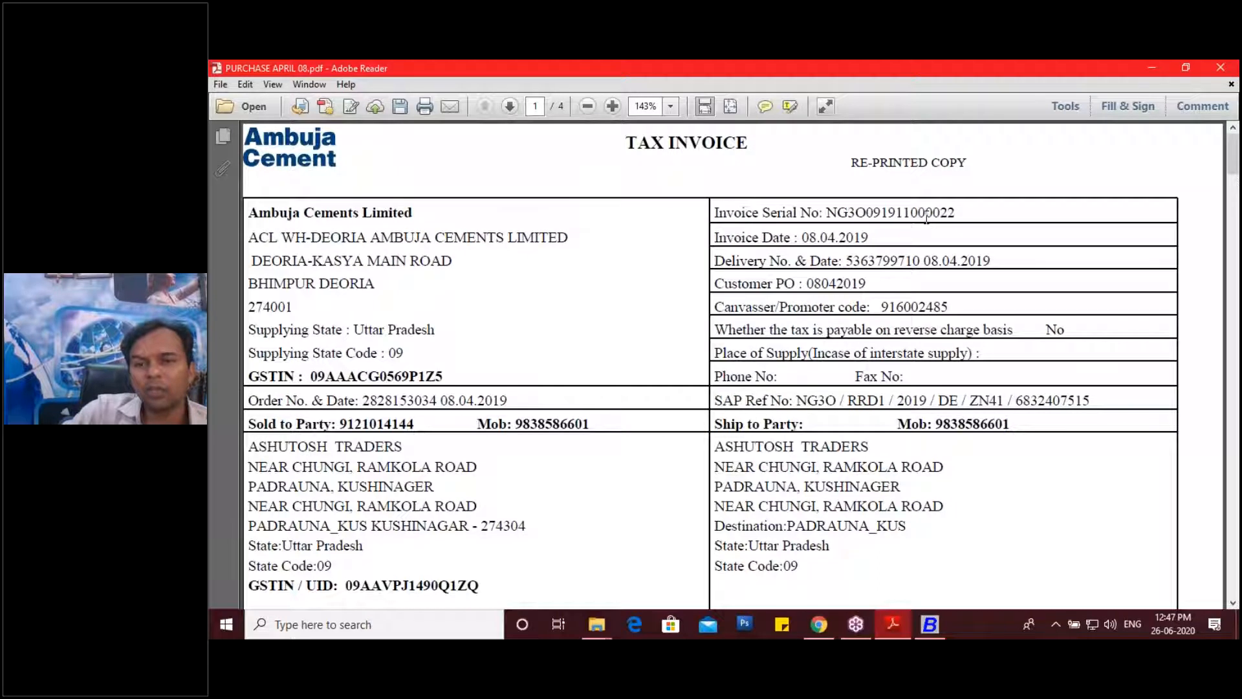
{"action": "left_click_drag", "start_coordinate": [925, 214], "coordinate": [955, 214]}
{"action": "right_click", "coordinate": [937, 221]}
{"action": "left_click", "coordinate": [949, 238]}
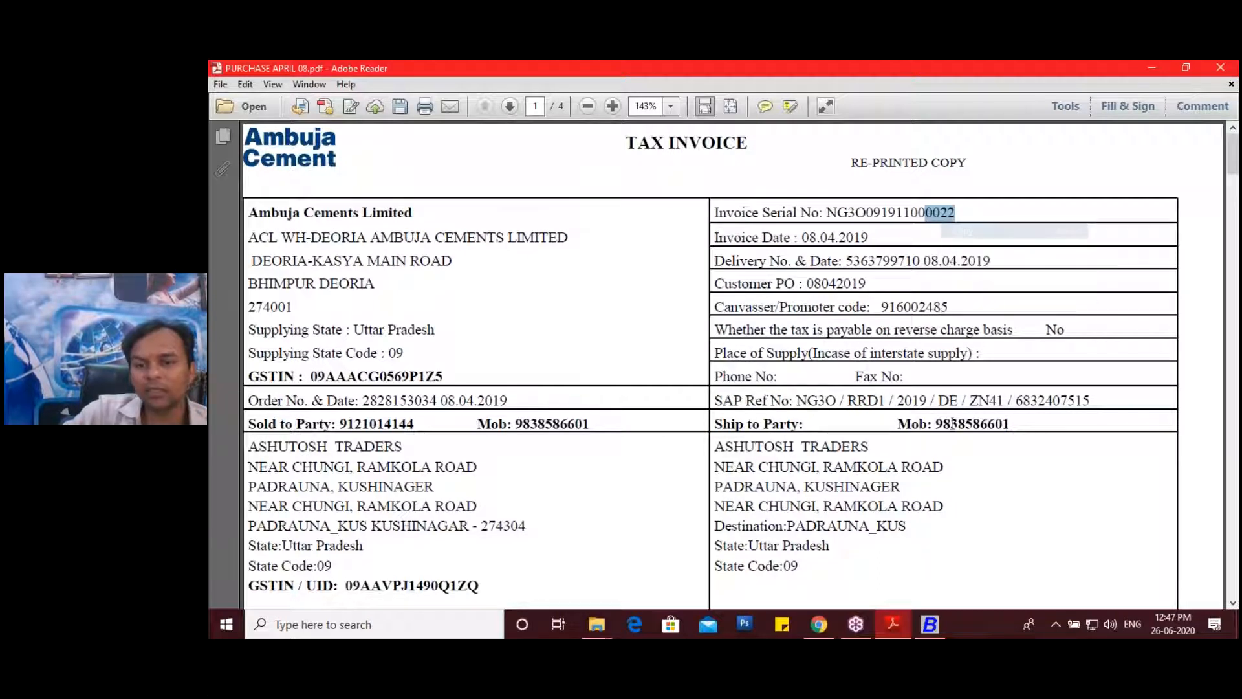
Paste the copied digits as the Purchase Bill No. in Busy and accept the GST reporting details with bill date 08-04-2019
{"action": "left_click", "coordinate": [931, 632]}
{"action": "key", "text": "ctrl+v"}
{"action": "key", "text": "Return"}
{"action": "key", "text": "Return"}
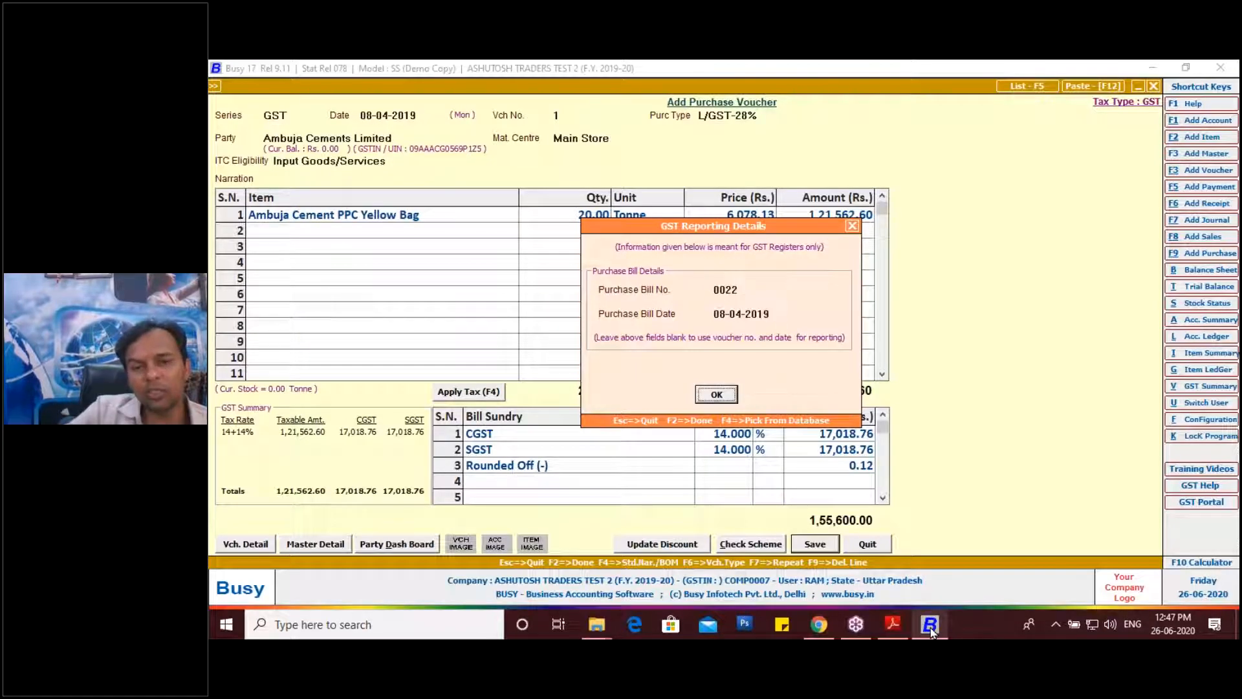
{"action": "key", "text": "Return"}
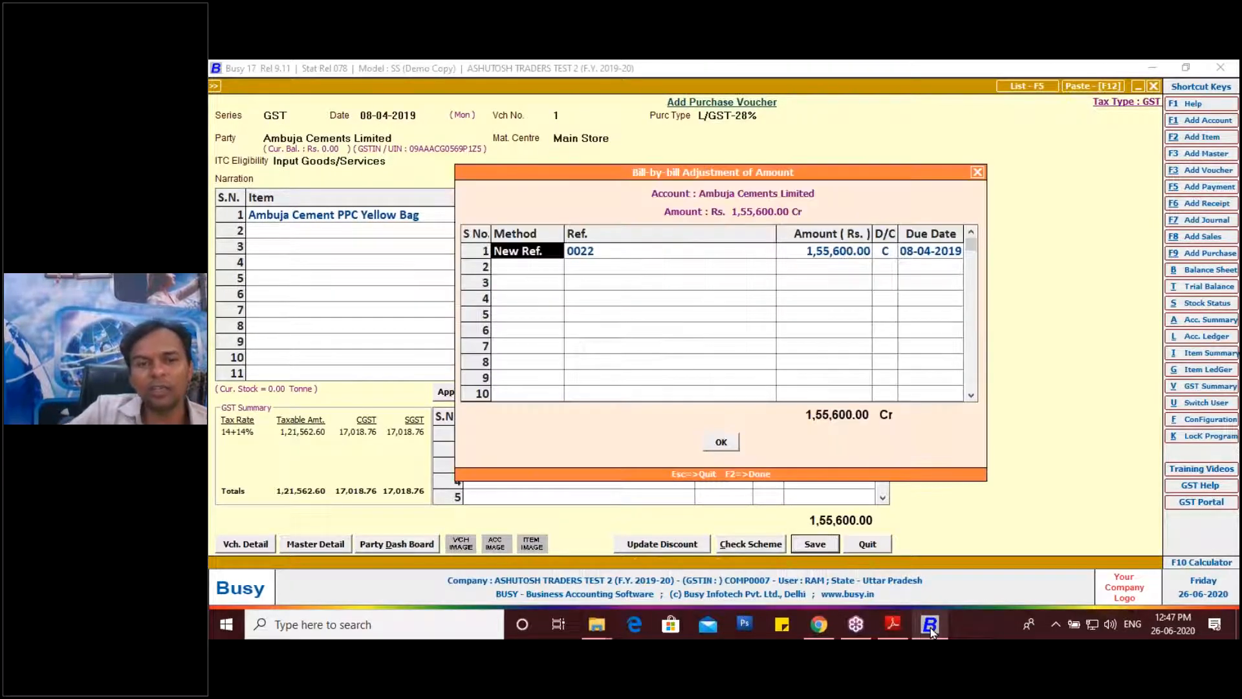
Accept the New Ref. bill-by-bill adjustment for Ambuja Cements Limited and finish saving the purchase voucher
{"action": "key", "text": "Return"}
{"action": "key", "text": "Return"}
{"action": "key", "text": "Return"}
{"action": "key", "text": "Return"}
{"action": "key", "text": "Return"}
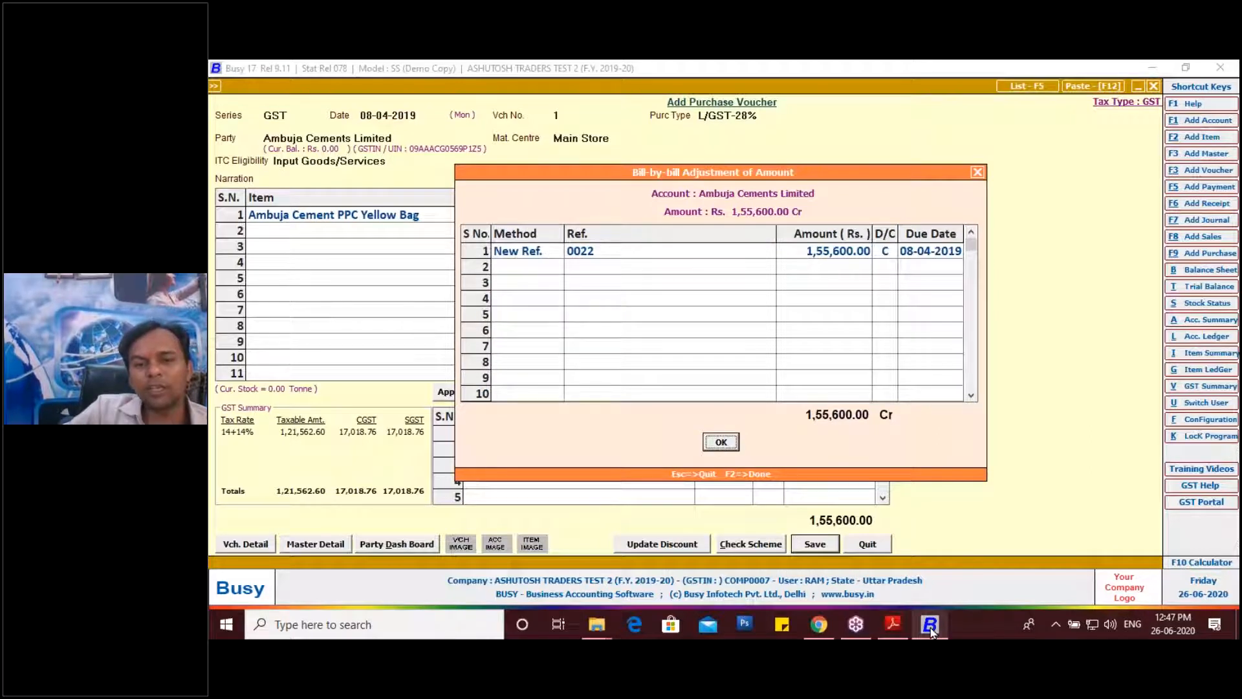
{"action": "key", "text": "Return"}
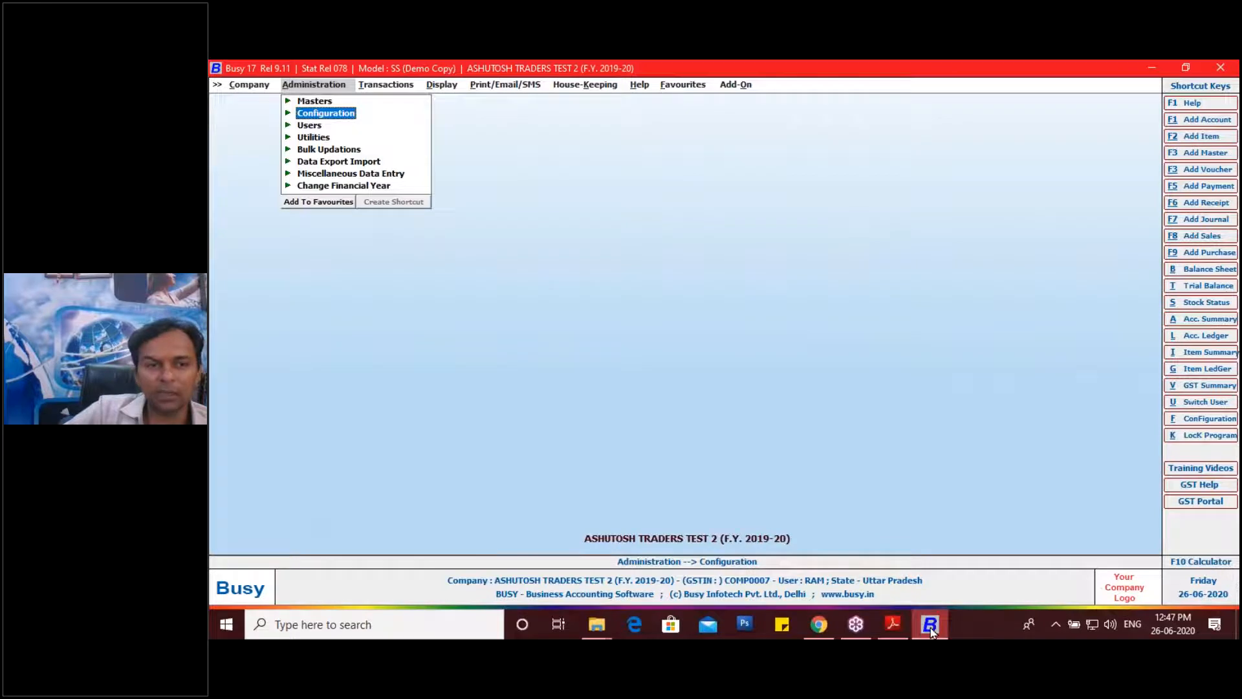
Start the second purchase voucher in the GST series, keeping the date 08-04-2019 and purchase type L/GST-28%
{"action": "key", "text": "Right"}
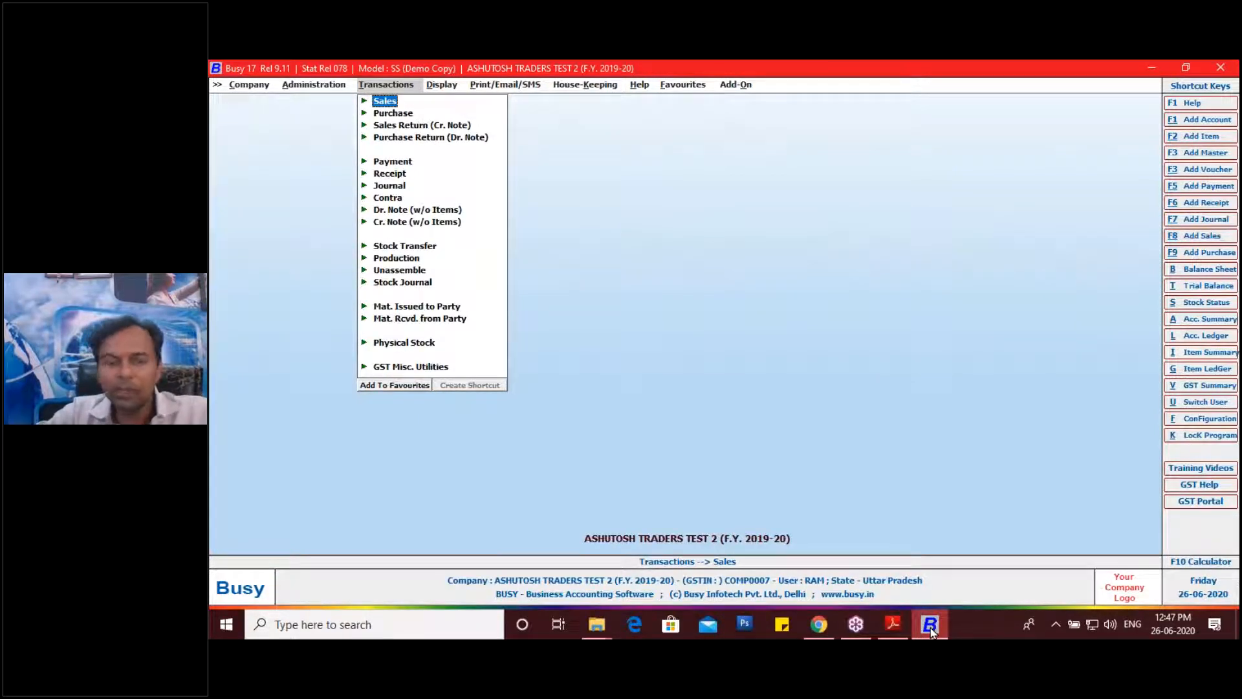
{"action": "key", "text": "alt+F9"}
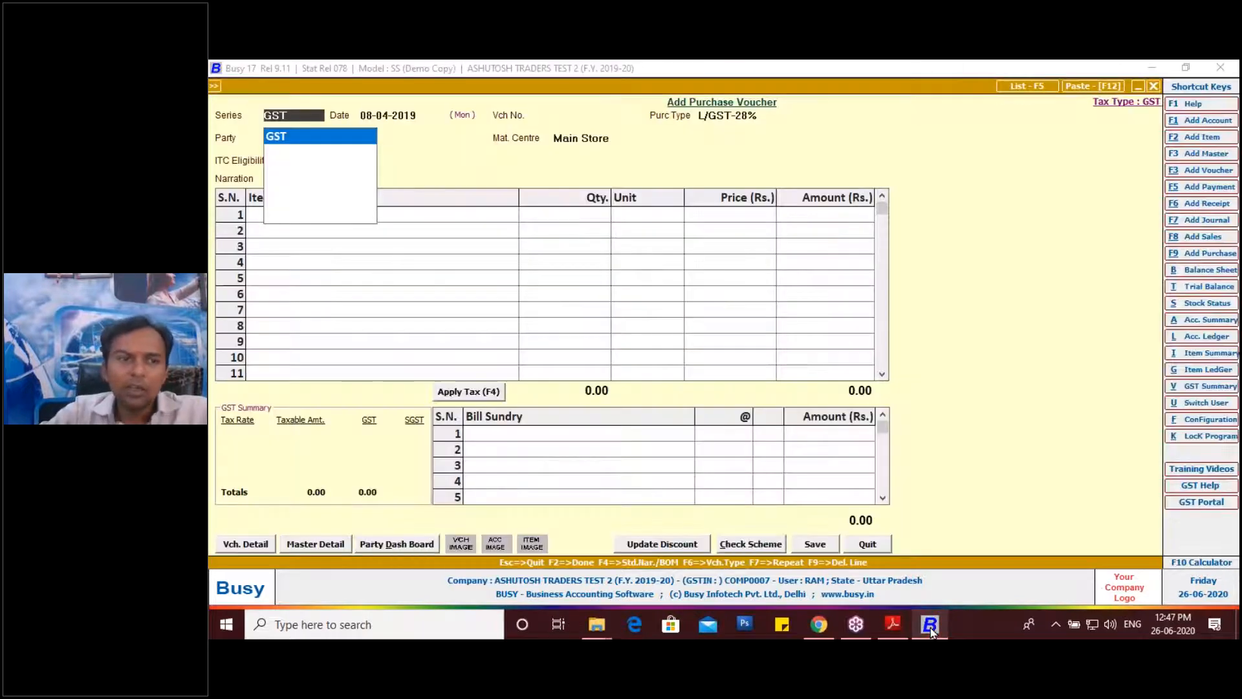
{"action": "key", "text": "Return"}
{"action": "key", "text": "Return"}
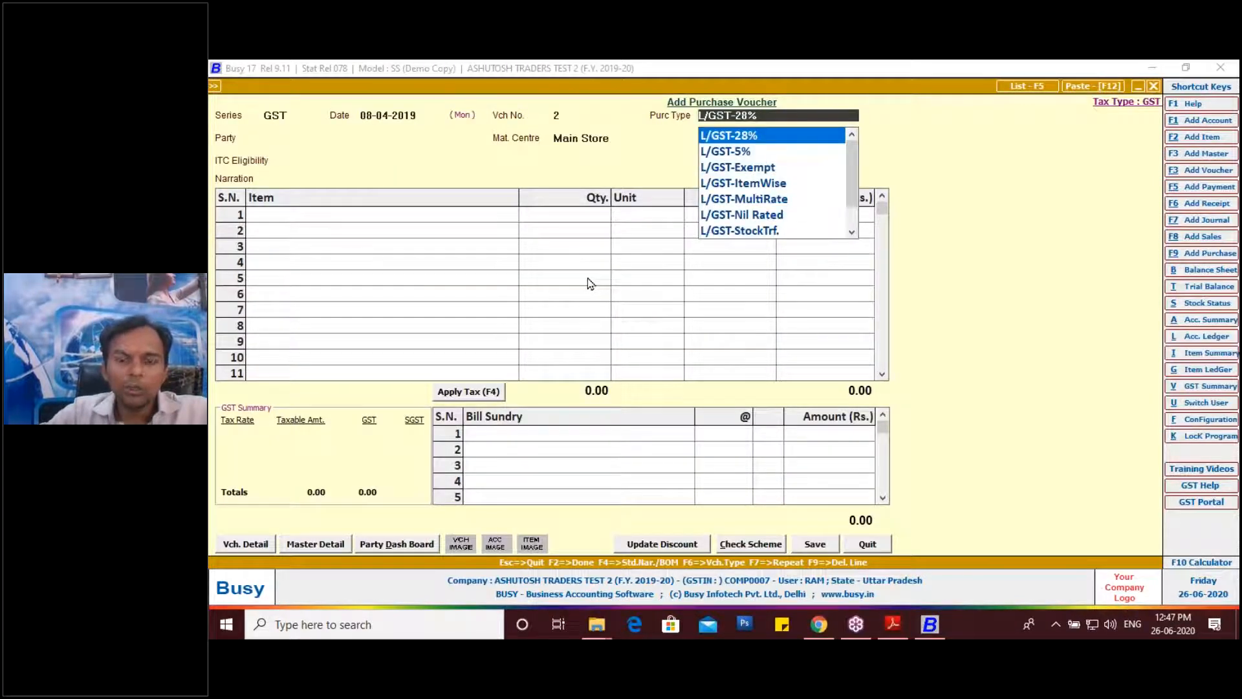
{"action": "key", "text": "Return"}
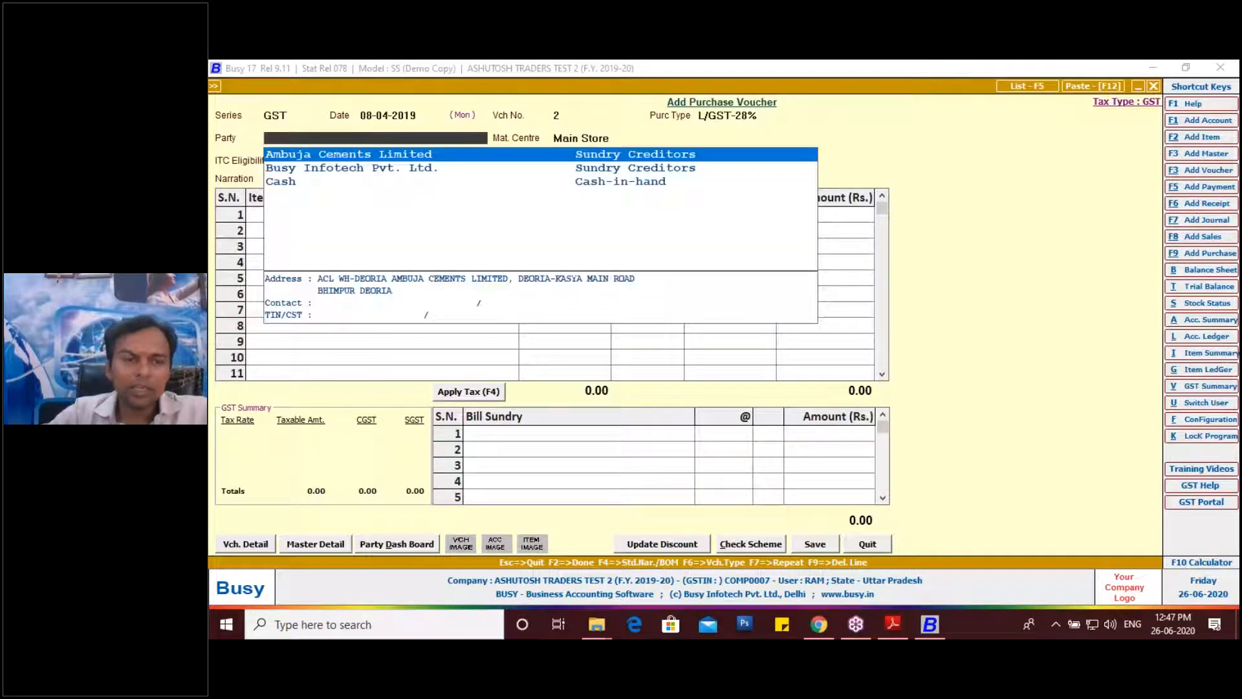
Select Ambuja Cements Limited as the party and enter 20 tonnes of Ambuja Cement PPC Yellow Bag
{"action": "key", "text": "Return"}
{"action": "key", "text": "Return"}
{"action": "key", "text": "Return"}
{"action": "key", "text": "Return"}
{"action": "key", "text": "Return"}
{"action": "type", "text": "20"}
{"action": "key", "text": "Return"}
{"action": "key", "text": "Return"}
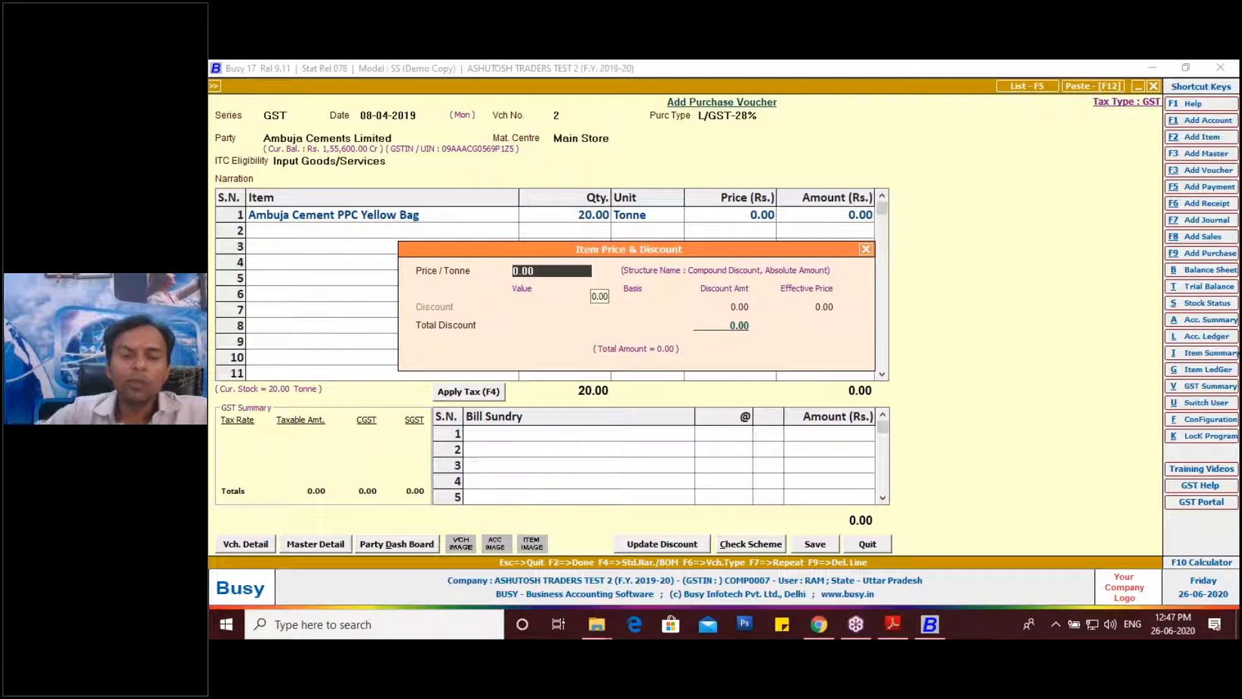
Check the rate in the Adobe Reader invoice and set the item's price per tonne in Busy to 6,318.13 without an item discount
{"action": "left_click", "coordinate": [891, 621]}
{"action": "scroll", "coordinate": [746, 495], "scroll_direction": "down", "scroll_amount": 5}
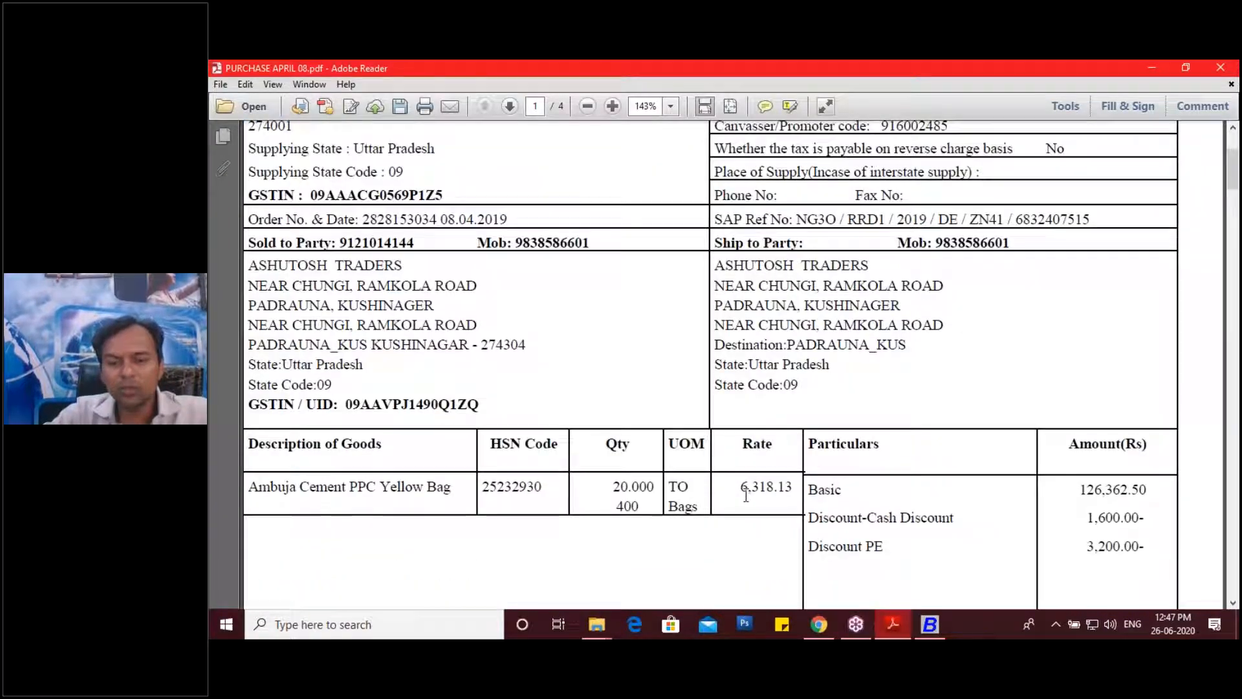
{"action": "left_click", "coordinate": [925, 626]}
{"action": "type", "text": "6,318.1"}
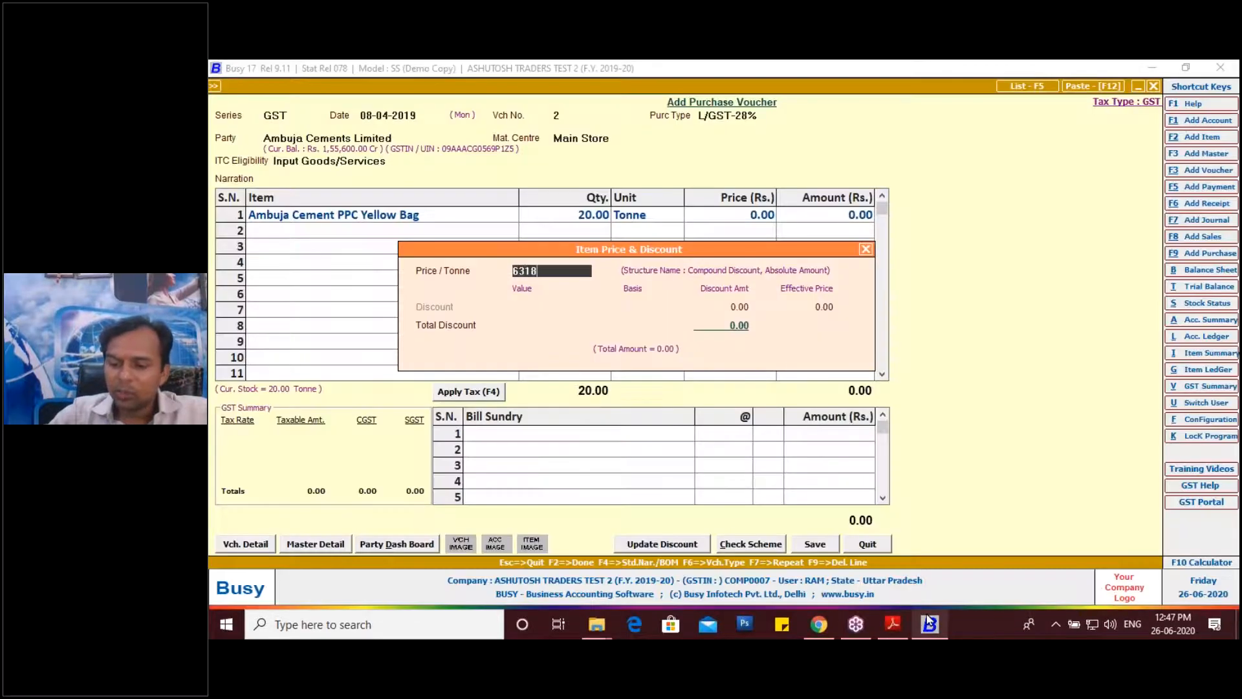
{"action": "type", "text": "3"}
{"action": "key", "text": "Return"}
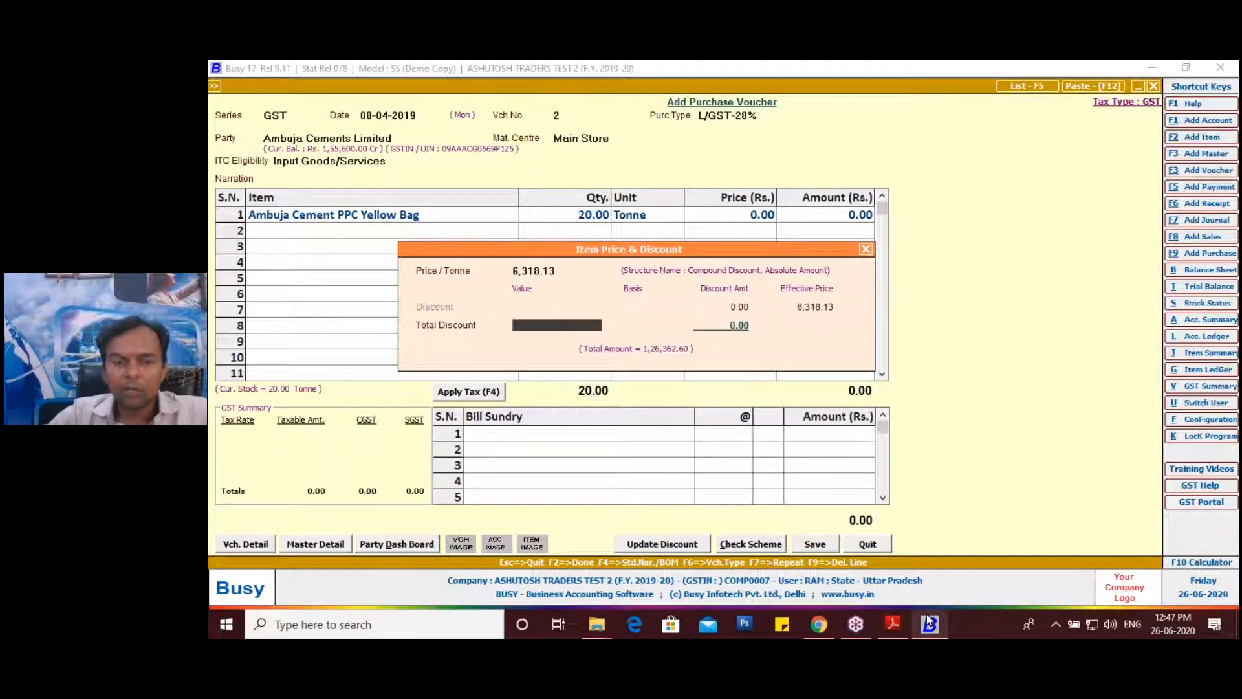
{"action": "key", "text": "Return"}
{"action": "key", "text": "Return"}
{"action": "key", "text": "Return"}
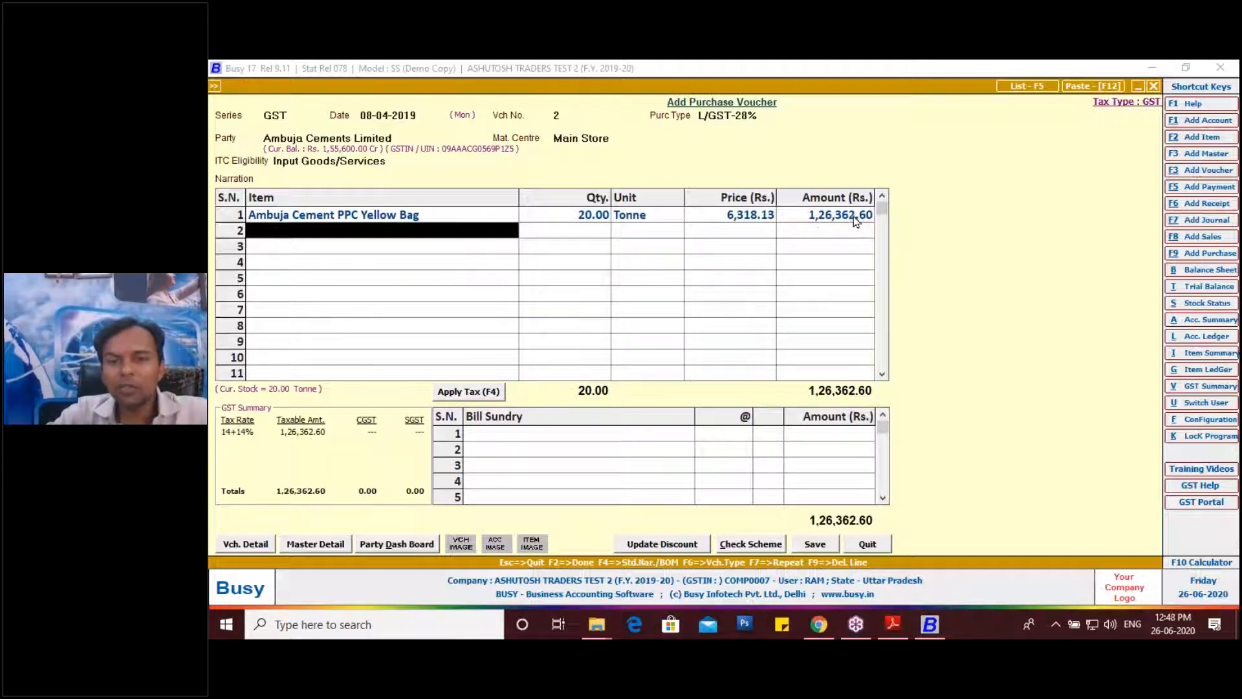
Compare the basic amount in the Adobe Reader invoice and set the cement item's amount in Busy to 1,26,362.50
{"action": "left_click", "coordinate": [893, 624]}
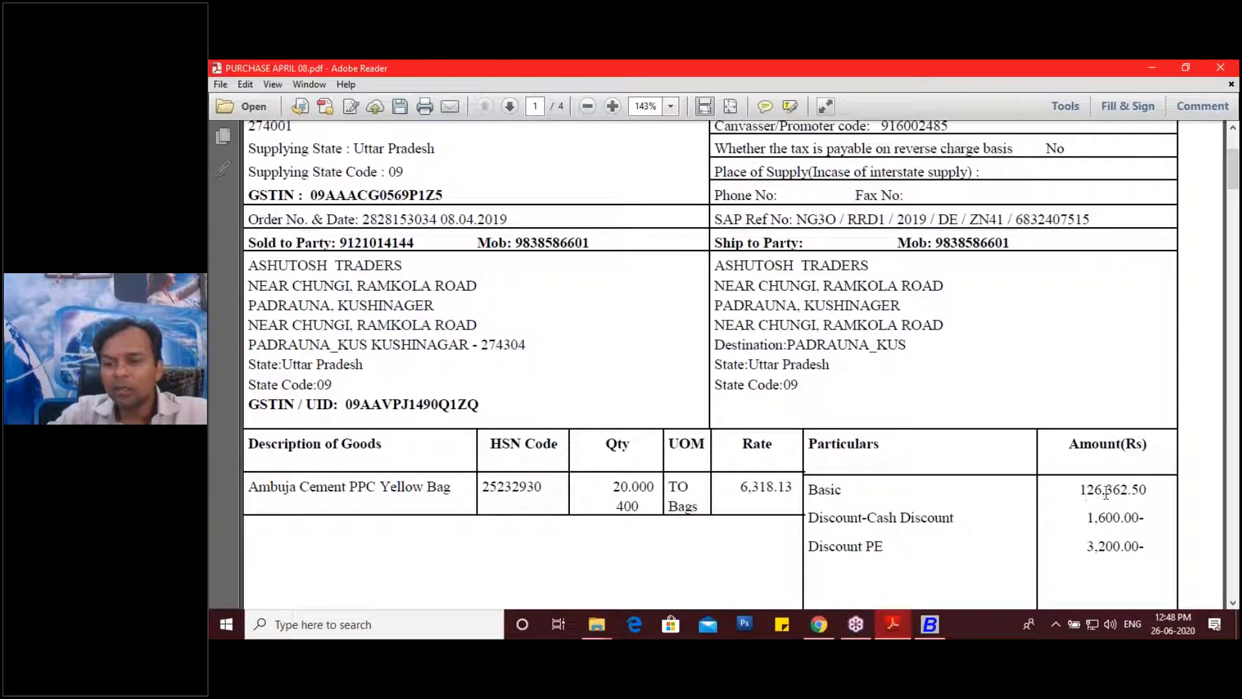
{"action": "left_click", "coordinate": [929, 625]}
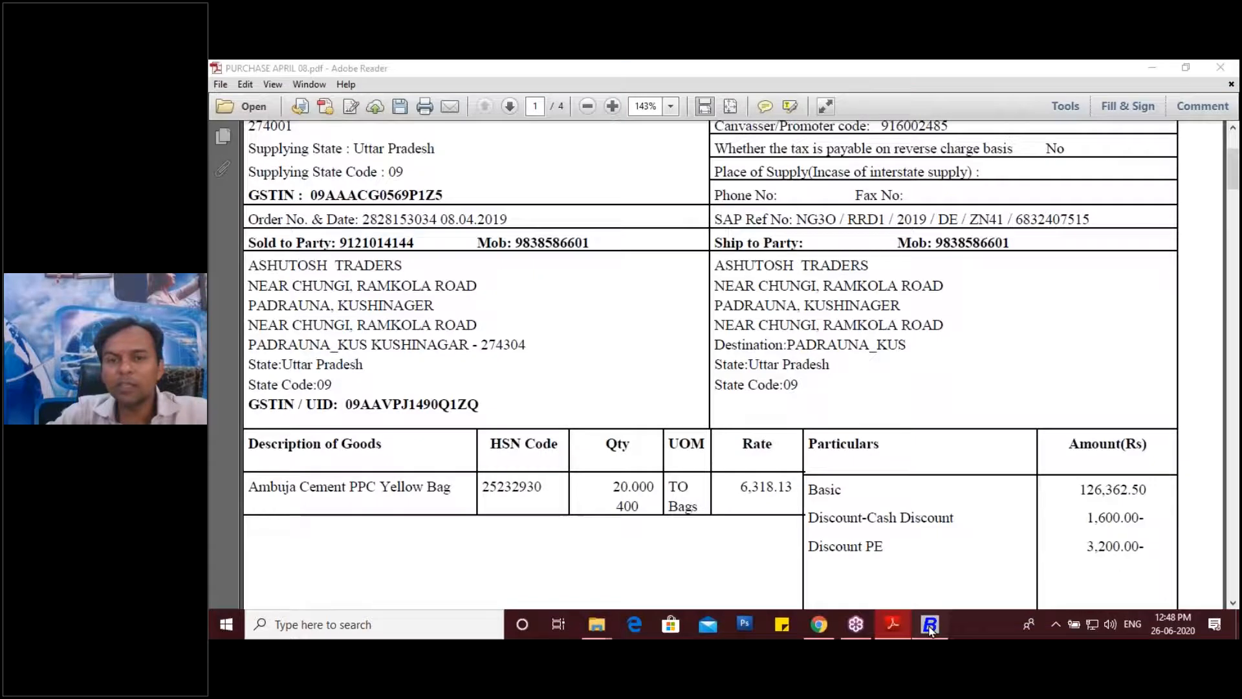
{"action": "key", "text": "Up"}
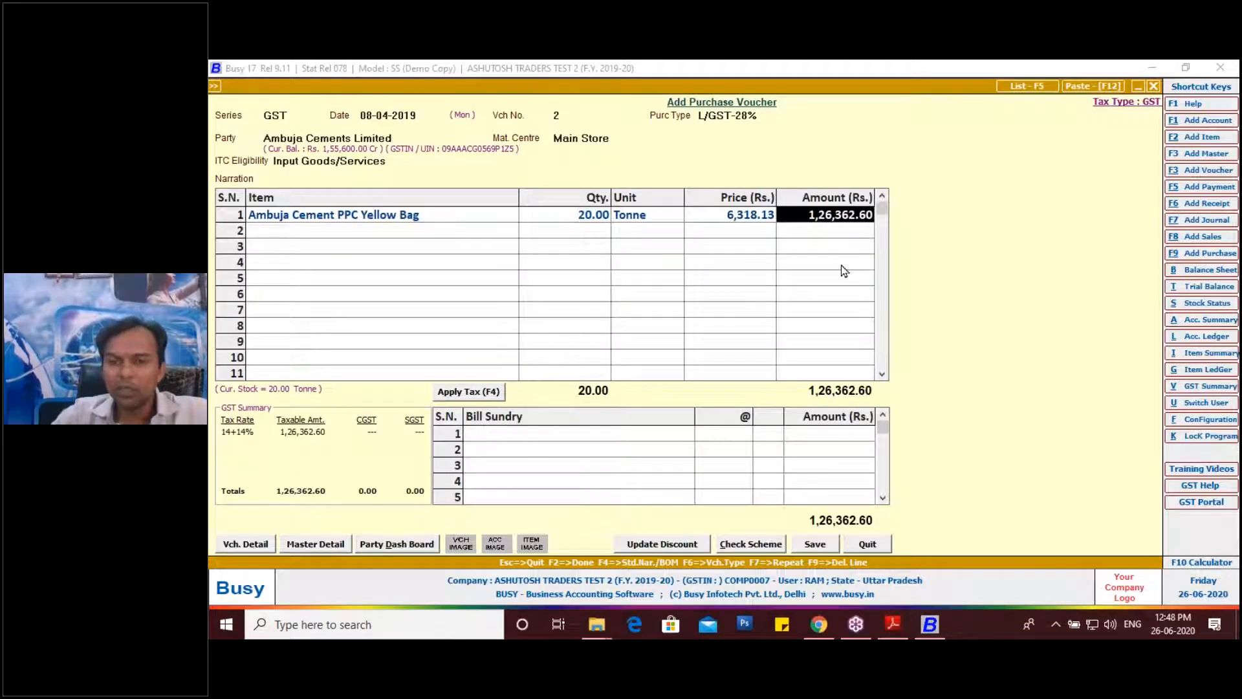
{"action": "type", "text": "12635"}
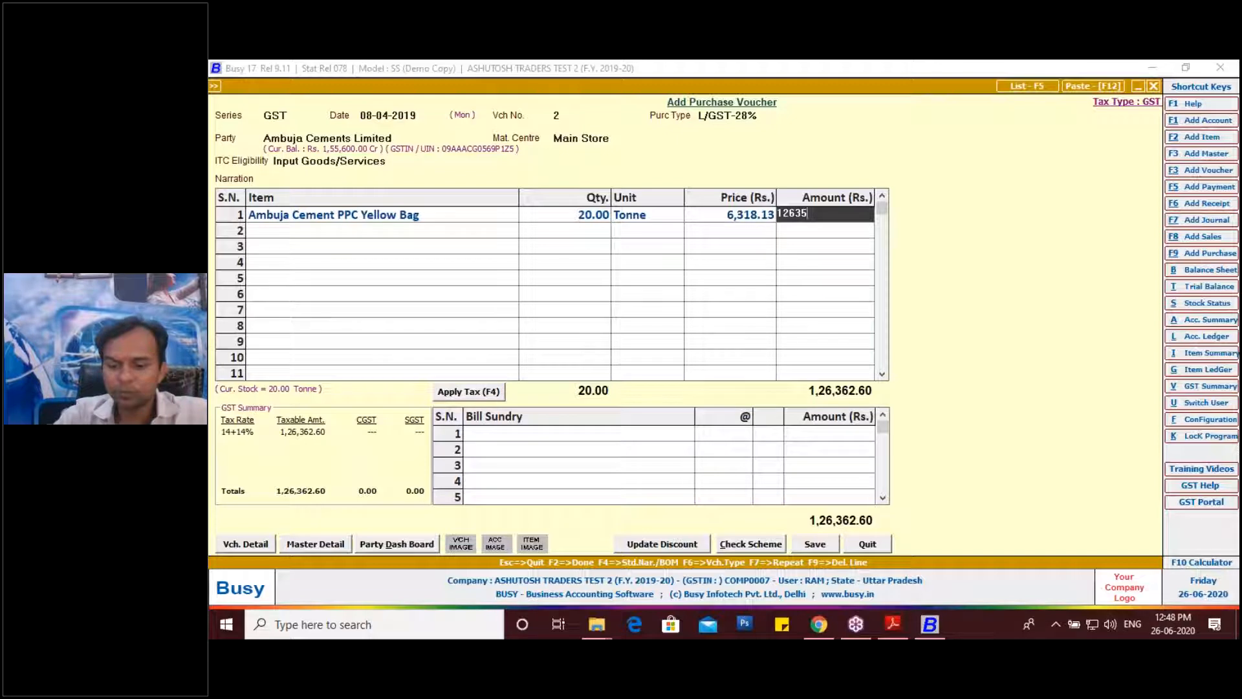
{"action": "key", "text": "BackSpace"}
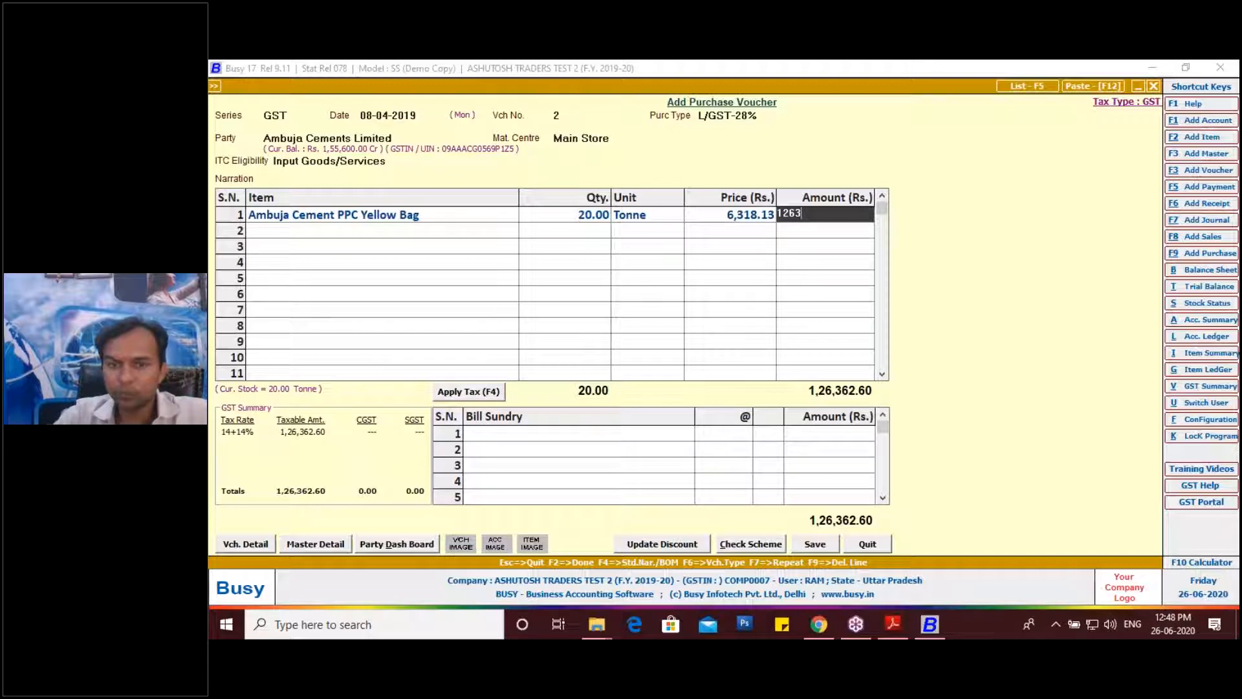
{"action": "type", "text": "62.50"}
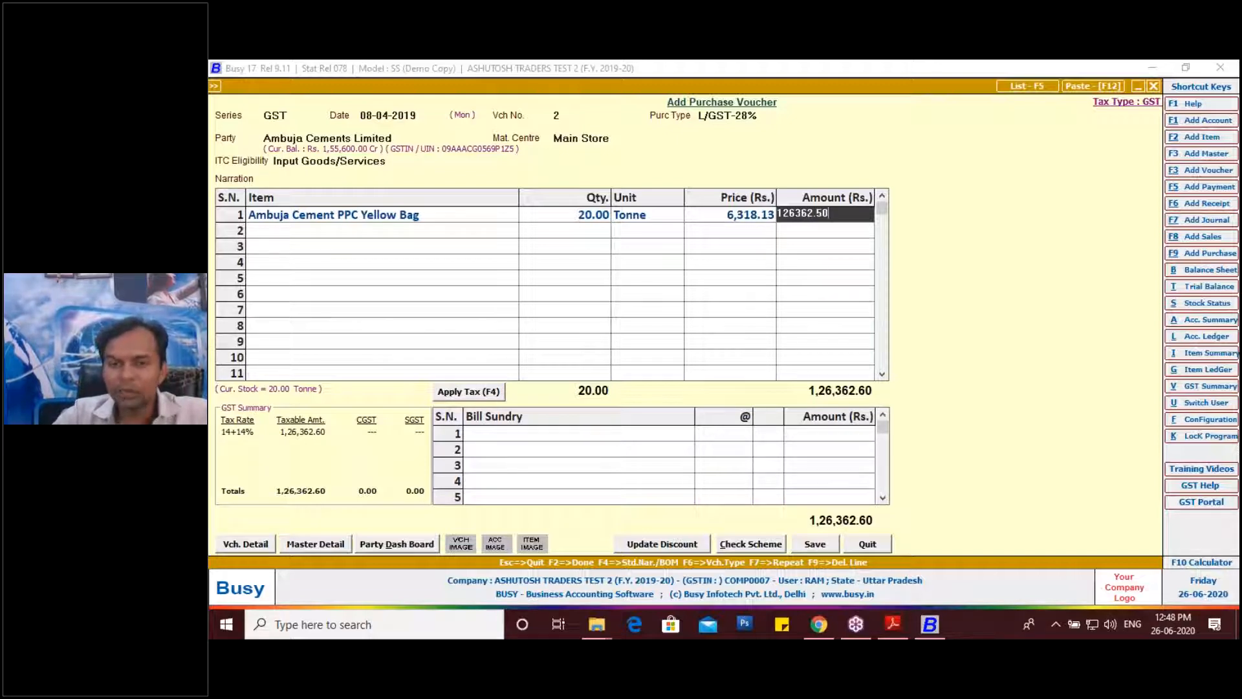
{"action": "key", "text": "Return"}
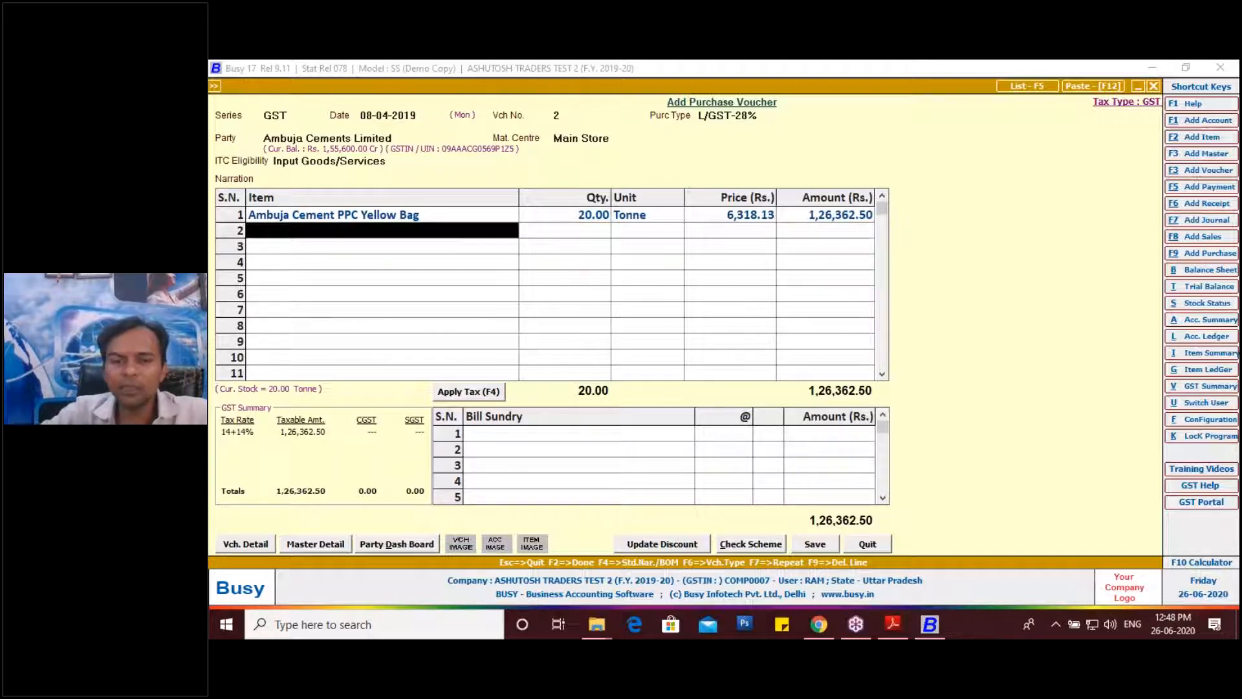
Add a Discount bill sundry of 4,800 to the voucher and apply CGST and SGST
{"action": "key", "text": "Return"}
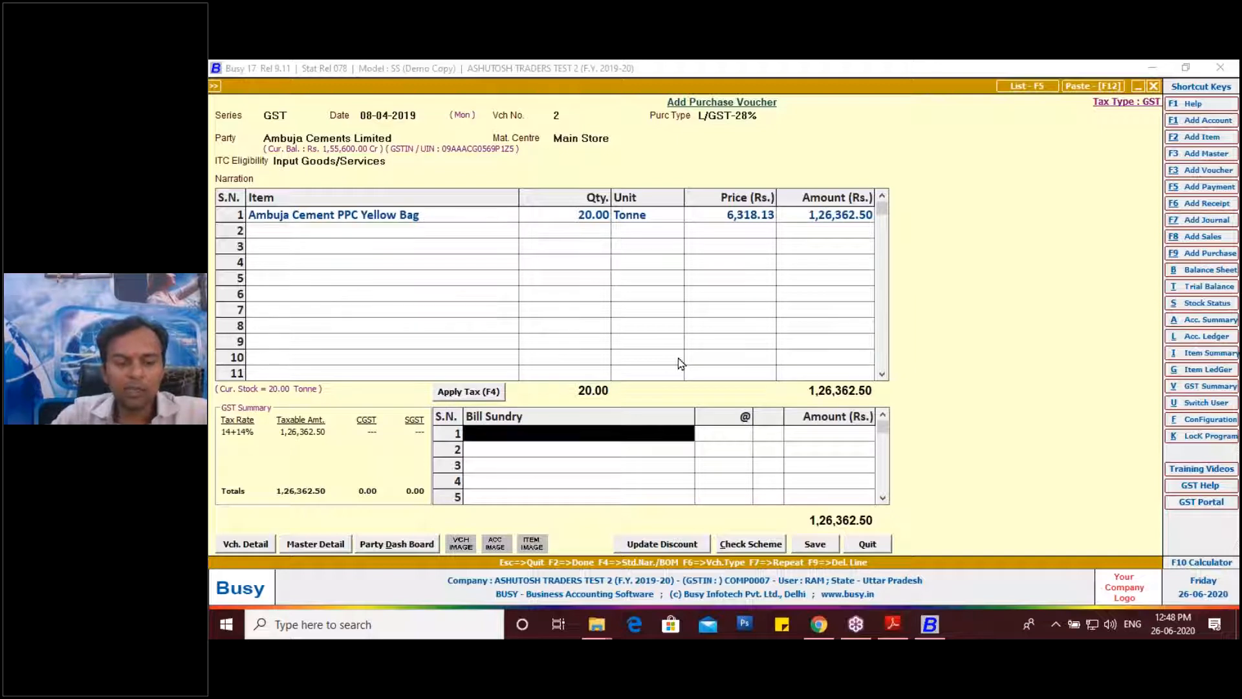
{"action": "type", "text": "d"}
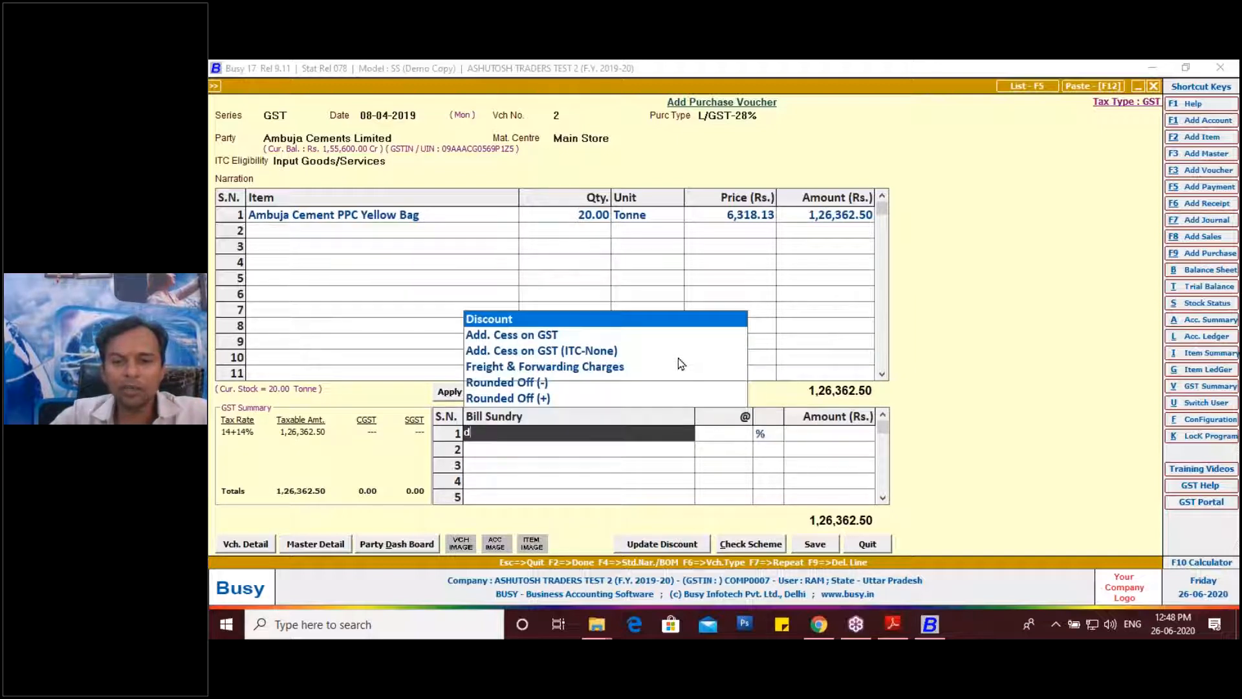
{"action": "key", "text": "Return"}
{"action": "type", "text": "4800"}
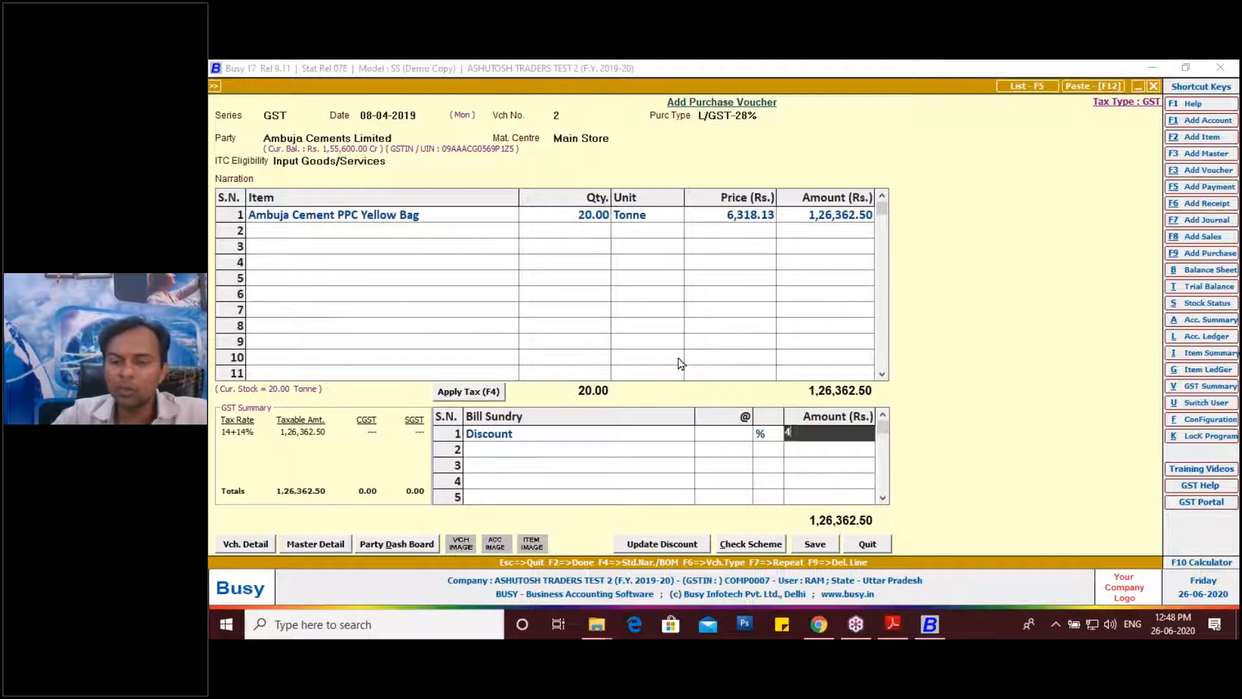
{"action": "key", "text": "Return"}
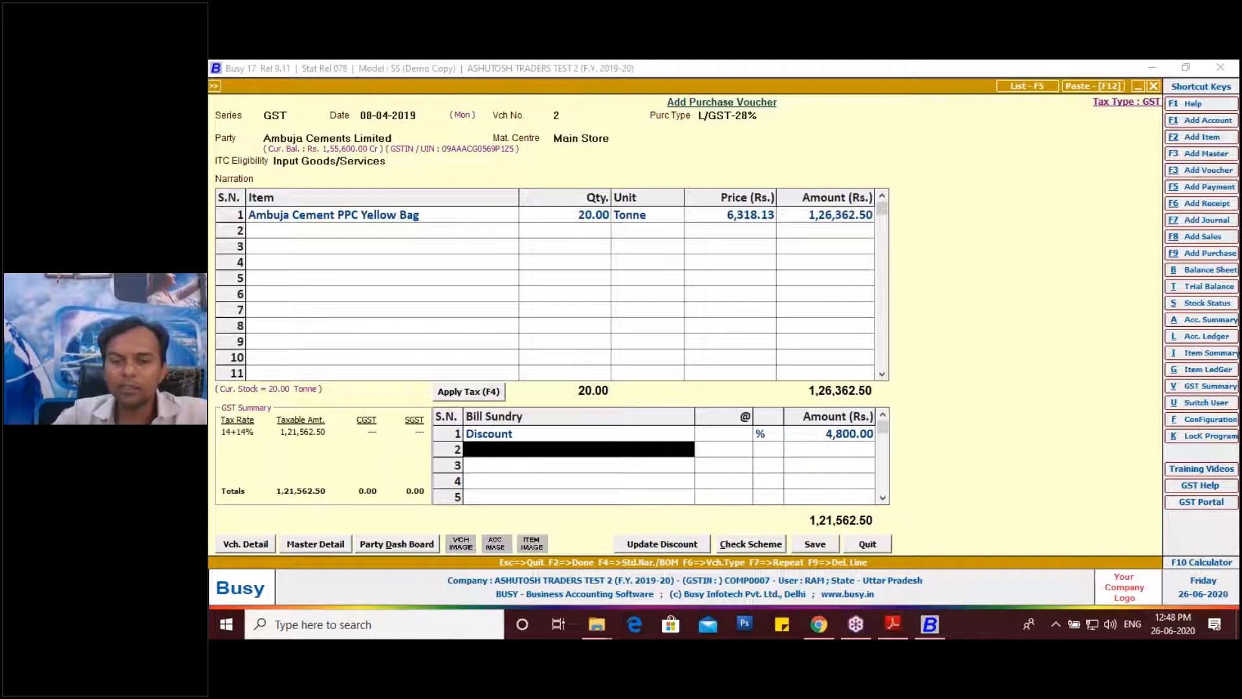
{"action": "left_click", "coordinate": [500, 393]}
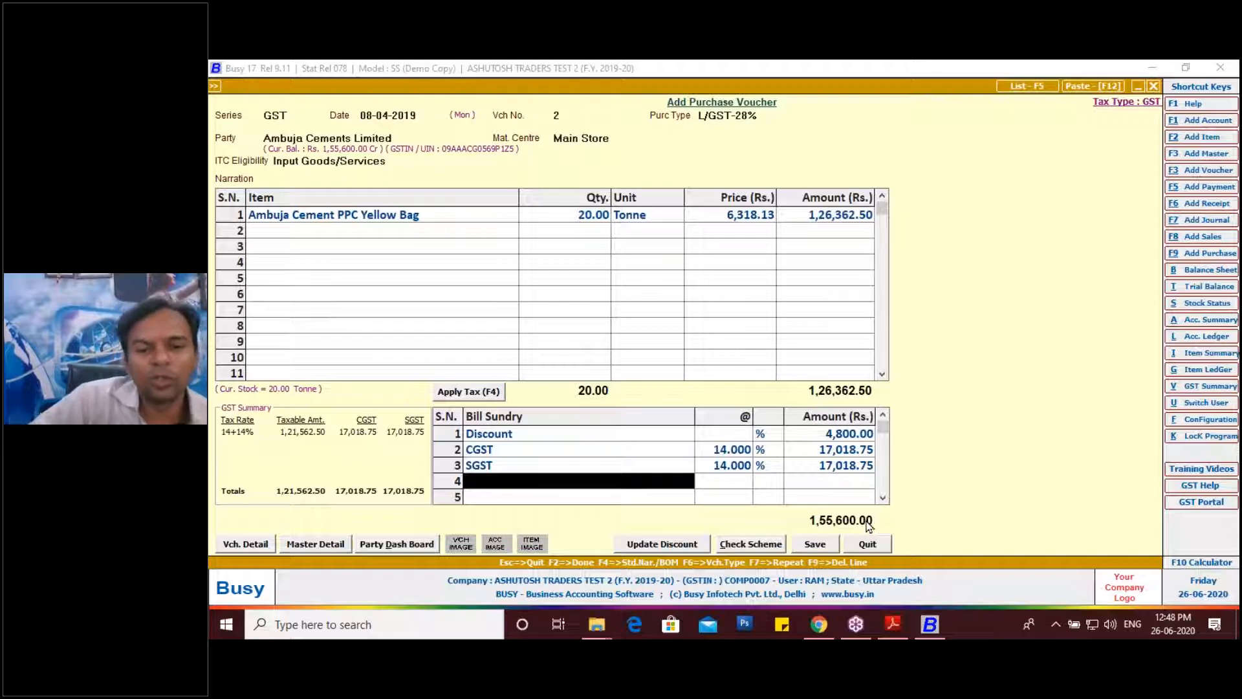
Discard the second purchase voucher without saving and return to the main screen
{"action": "left_click", "coordinate": [527, 440]}
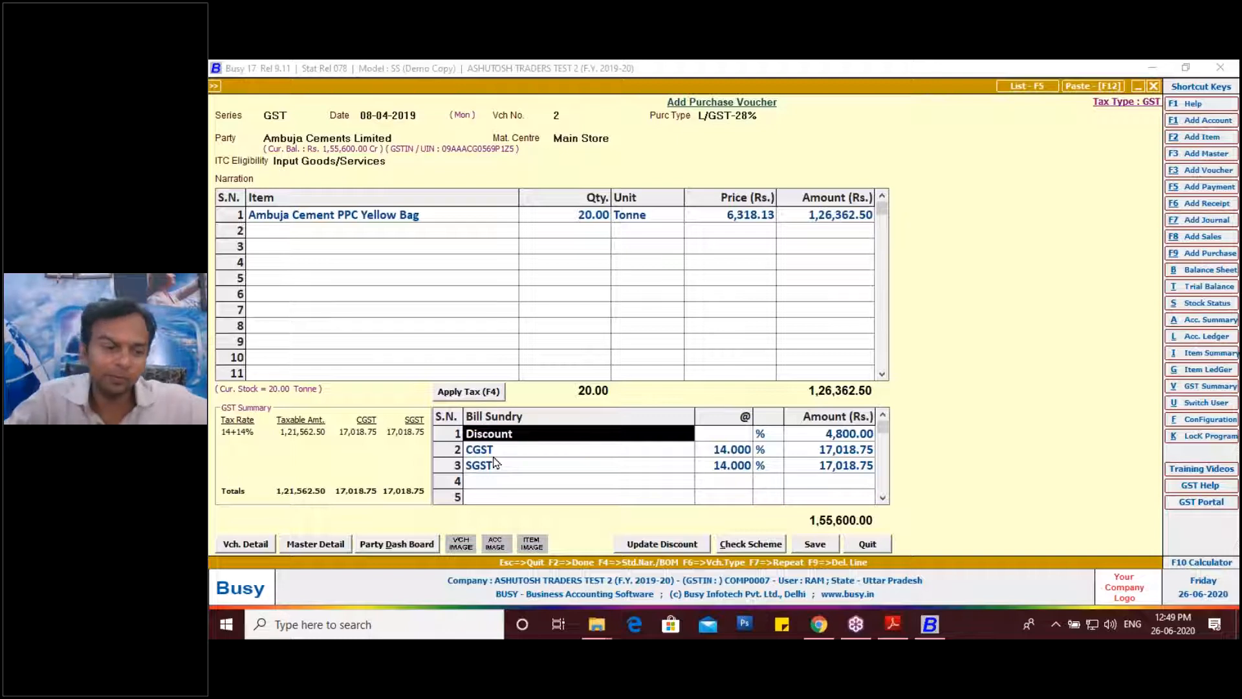
{"action": "key", "text": "Escape"}
{"action": "key", "text": "Escape"}
{"action": "key", "text": "Escape"}
{"action": "key", "text": "Escape"}
{"action": "key", "text": "Escape"}
{"action": "left_click", "coordinate": [743, 378]}
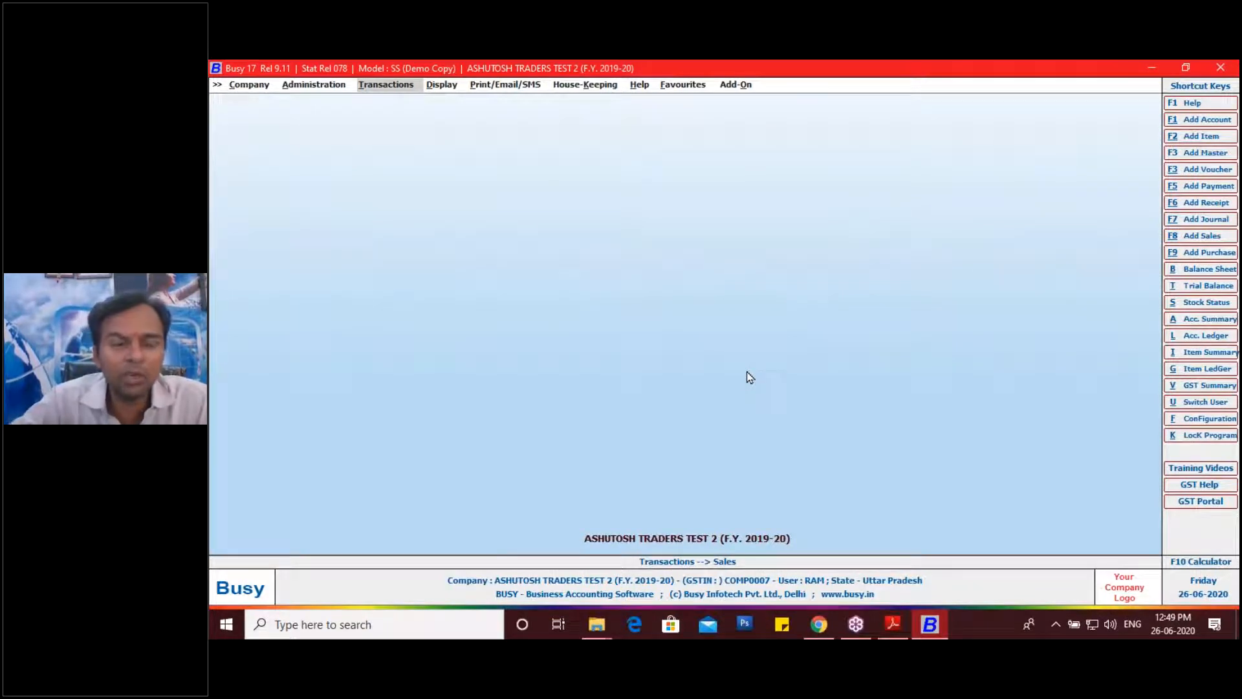
Browse the display reports and expand Account Books
{"action": "key", "text": "Right"}
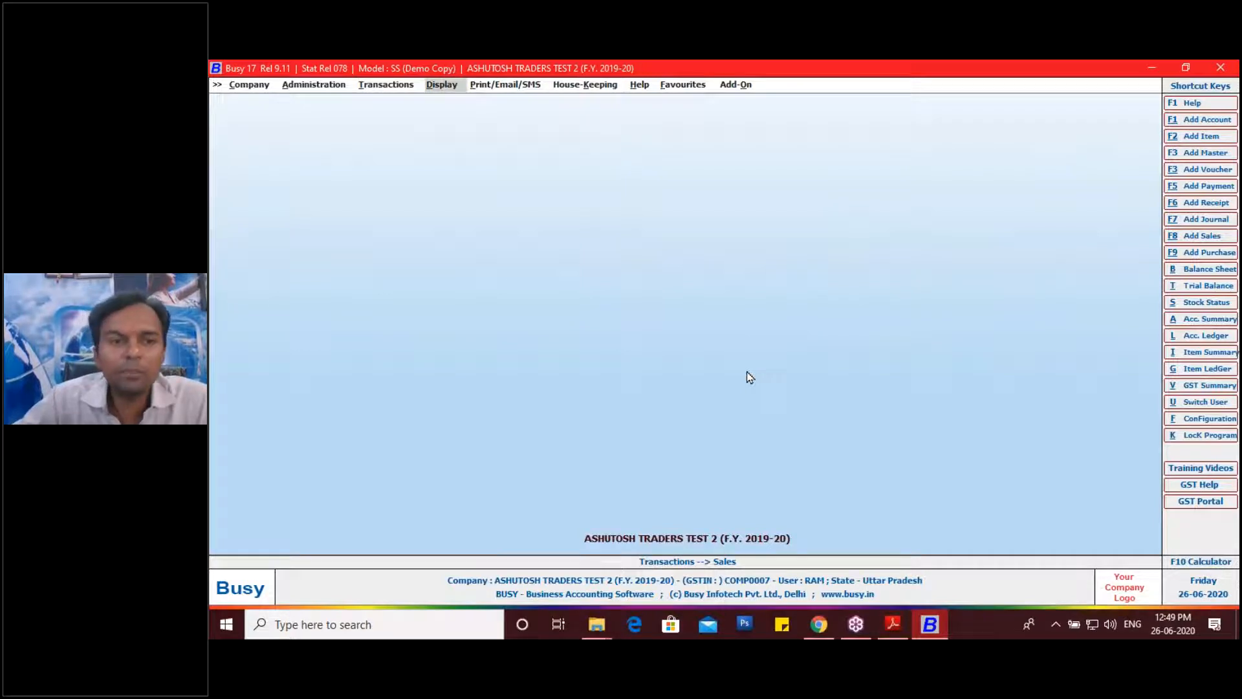
{"action": "key", "text": "Return"}
{"action": "key", "text": "Down"}
{"action": "key", "text": "Down"}
{"action": "key", "text": "Down"}
{"action": "key", "text": "Down"}
{"action": "key", "text": "Down"}
{"action": "key", "text": "Down"}
{"action": "key", "text": "Down"}
{"action": "key", "text": "Down"}
{"action": "key", "text": "Down"}
{"action": "key", "text": "Down"}
{"action": "key", "text": "Down"}
{"action": "key", "text": "Down"}
{"action": "key", "text": "Down"}
{"action": "key", "text": "Up"}
{"action": "key", "text": "Up"}
{"action": "key", "text": "Up"}
{"action": "key", "text": "Up"}
{"action": "key", "text": "Up"}
{"action": "key", "text": "Up"}
{"action": "key", "text": "Up"}
{"action": "key", "text": "Up"}
{"action": "key", "text": "Up"}
{"action": "key", "text": "Up"}
{"action": "key", "text": "Up"}
{"action": "key", "text": "Down"}
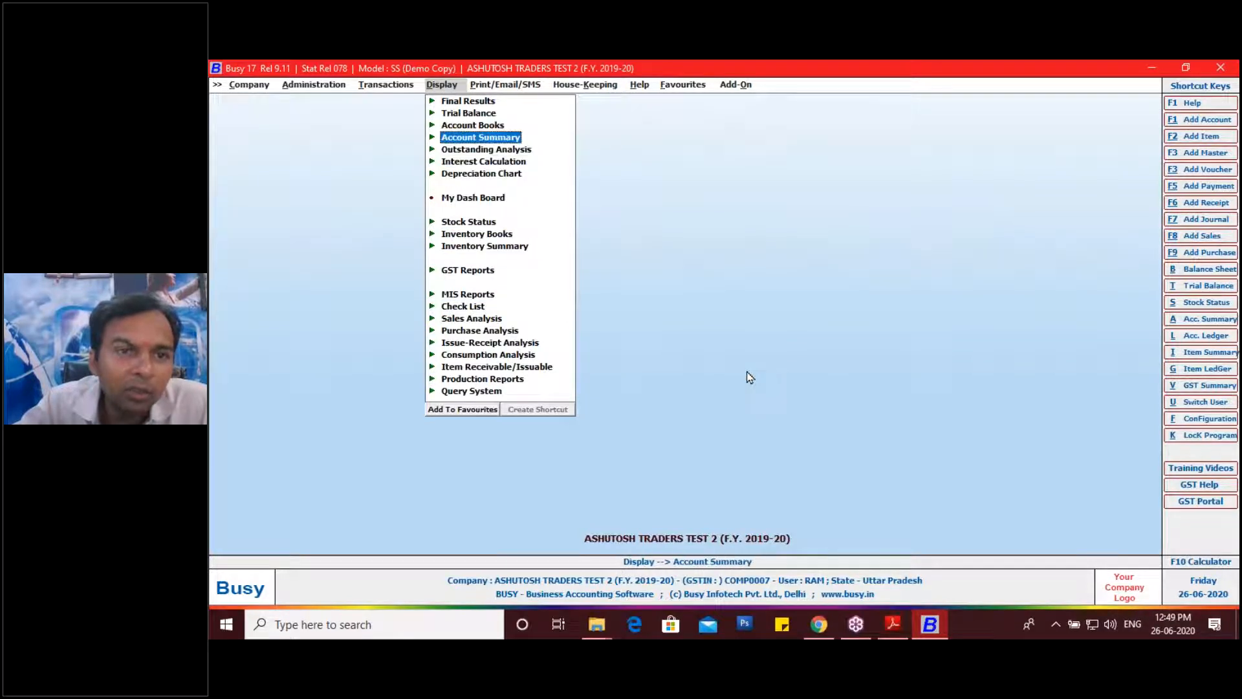
{"action": "key", "text": "Up"}
{"action": "key", "text": "Return"}
Open the standard Purchase Register for all purchase types, all parties and all voucher series
{"action": "key", "text": "Down"}
{"action": "key", "text": "Down"}
{"action": "key", "text": "Down"}
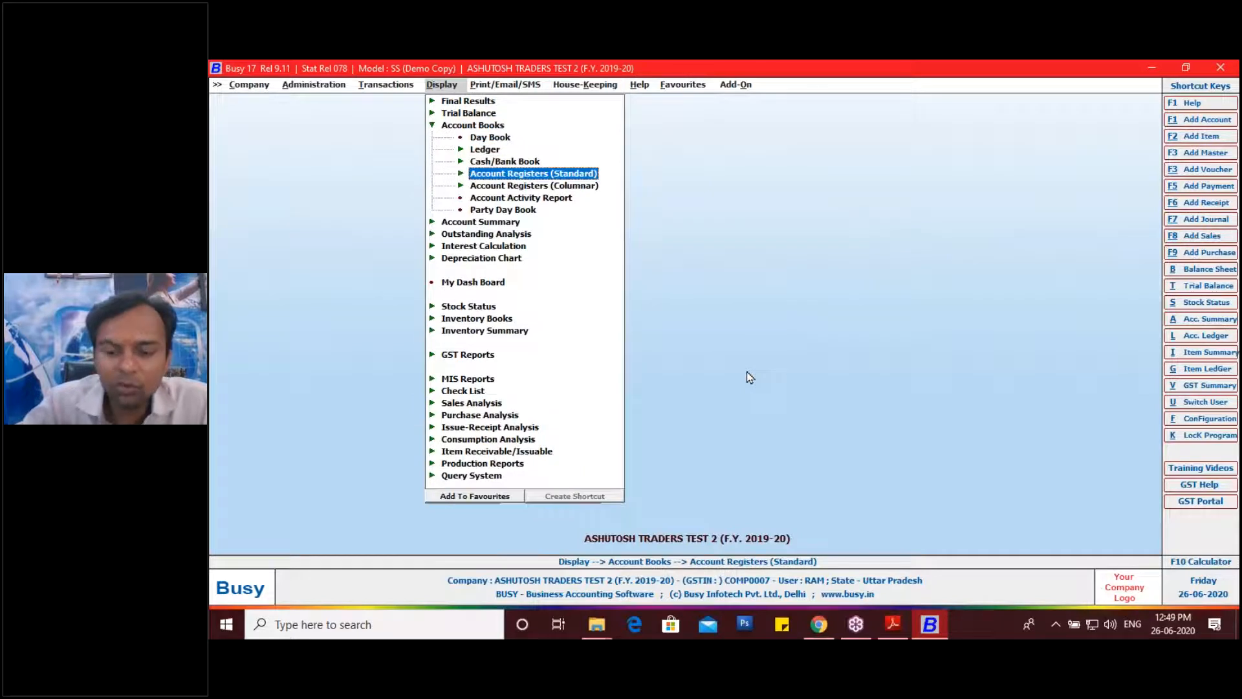
{"action": "key", "text": "Return"}
{"action": "key", "text": "Down"}
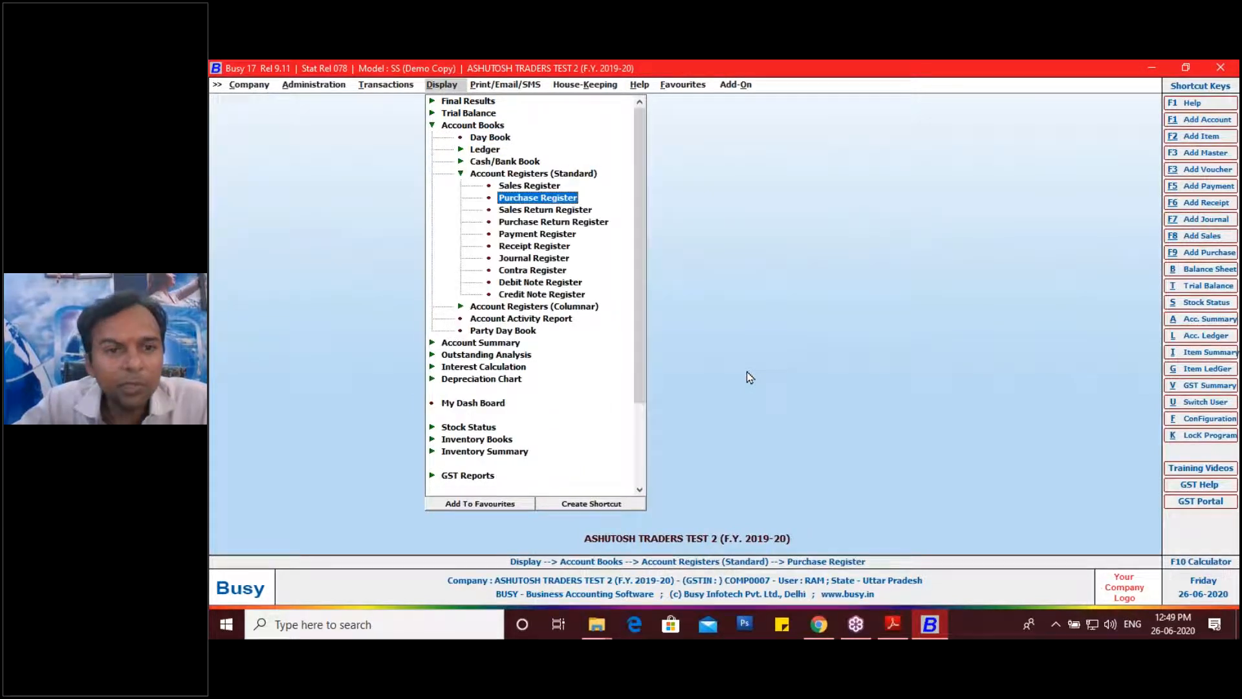
{"action": "key", "text": "Return"}
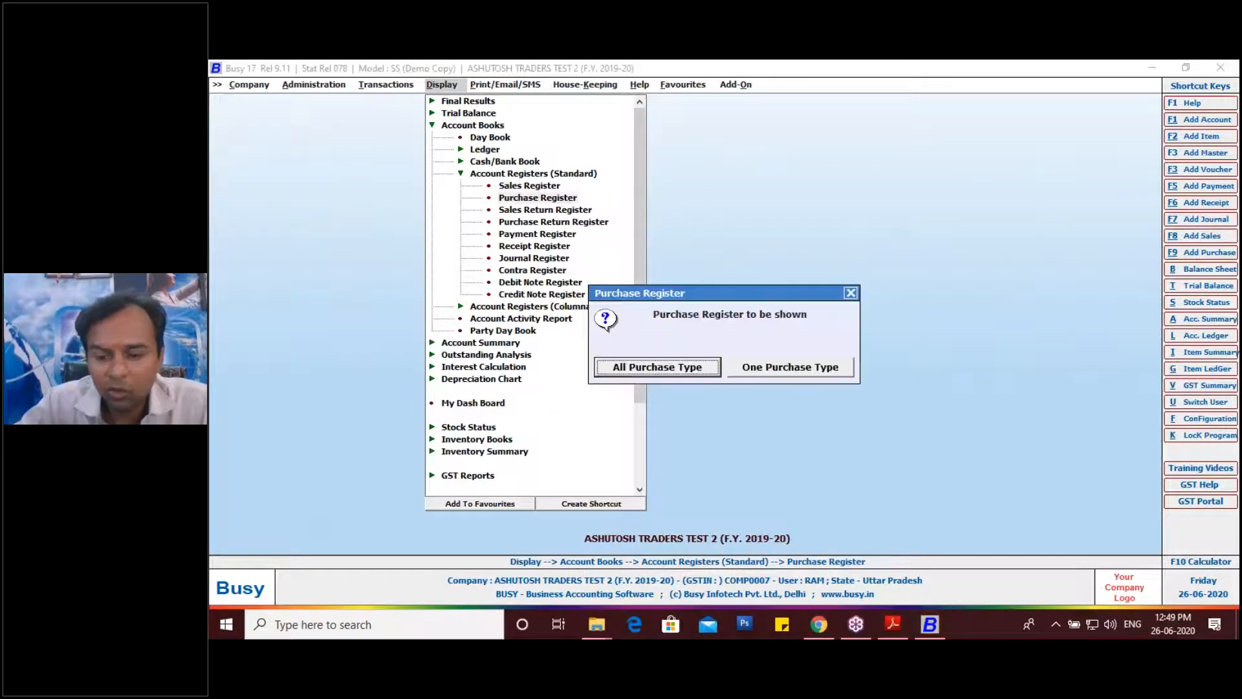
{"action": "key", "text": "Return"}
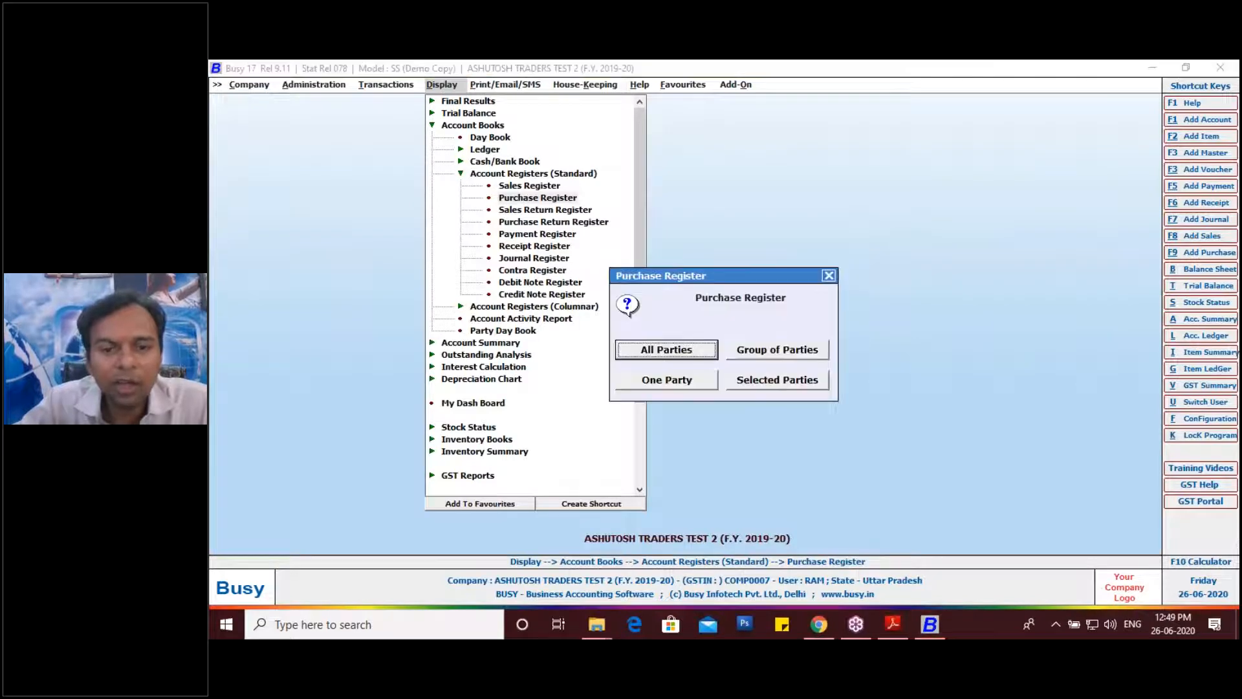
{"action": "key", "text": "Return"}
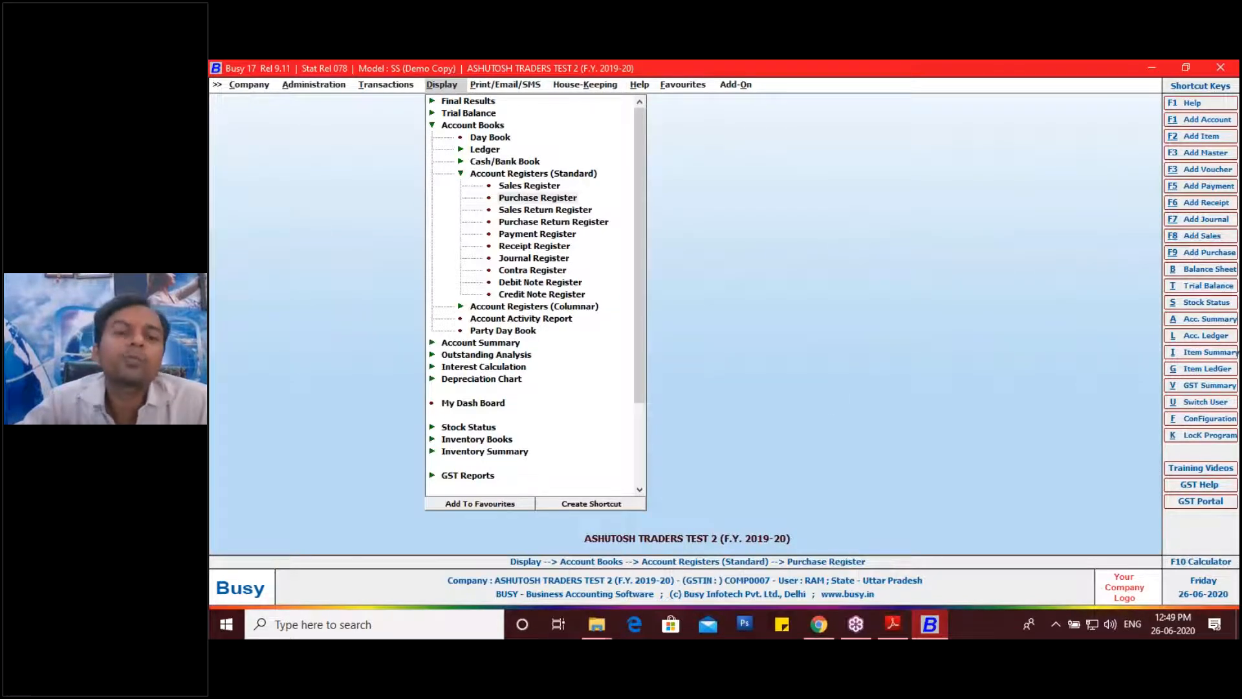
{"action": "key", "text": "Return"}
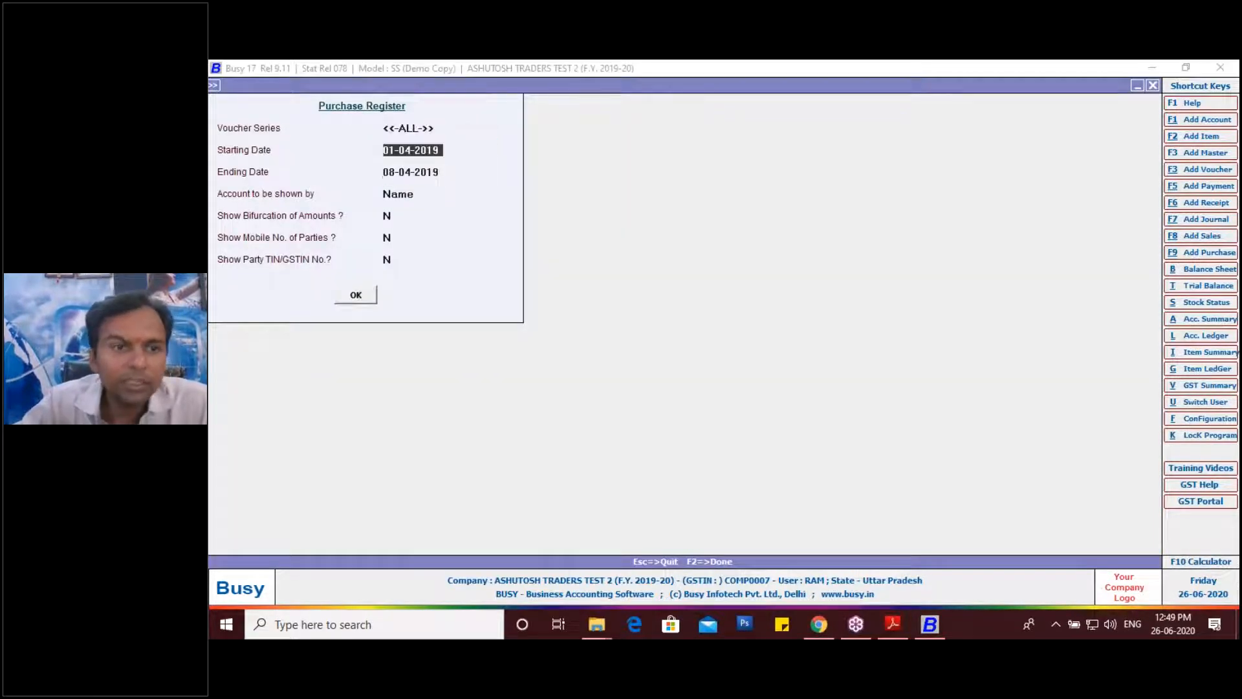
Set the Purchase Register period from 01-04-2019 to 30-04-2019
{"action": "key", "text": "Return"}
{"action": "key", "text": "Return"}
{"action": "key", "text": "Return"}
{"action": "key", "text": "Up"}
{"action": "key", "text": "Up"}
{"action": "key", "text": "Up"}
{"action": "type", "text": "01-04"}
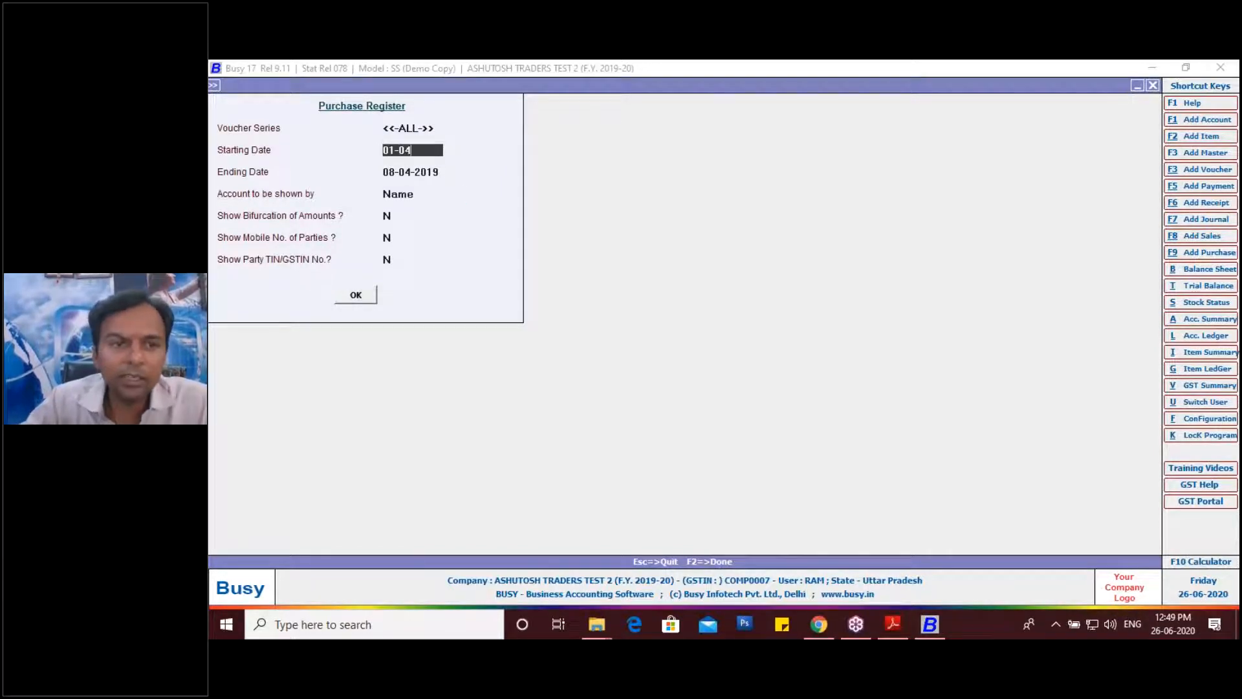
{"action": "key", "text": "Return"}
{"action": "type", "text": "30-04"}
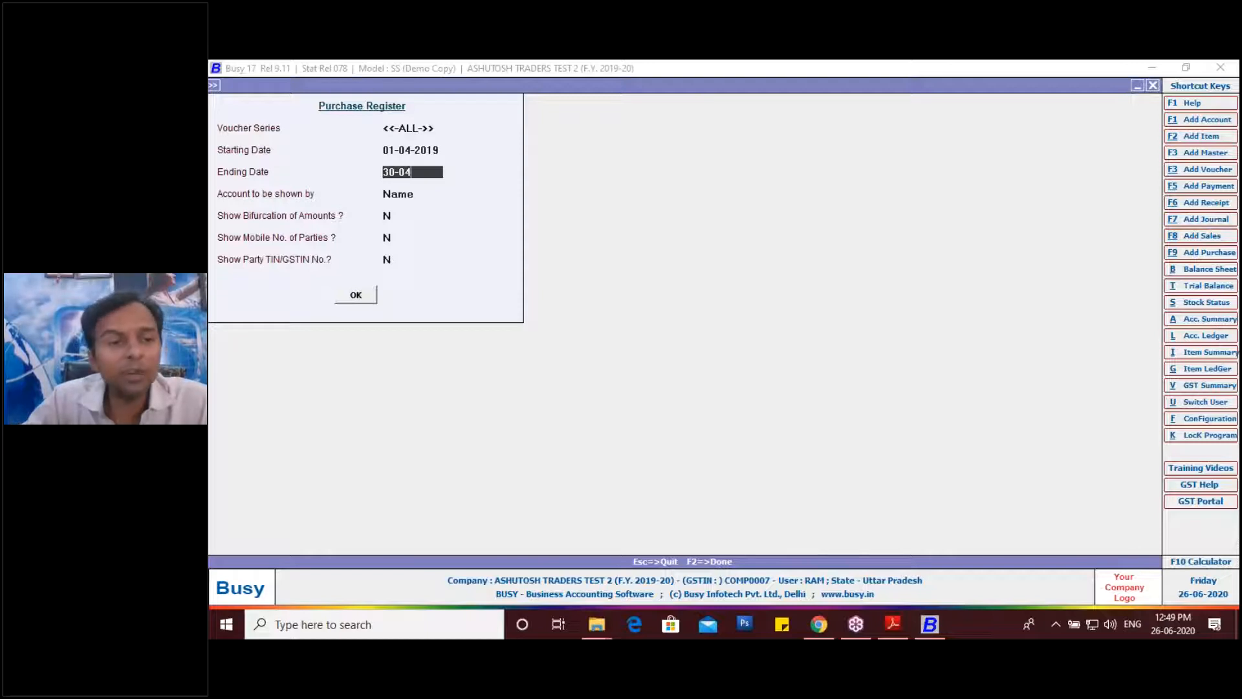
{"action": "key", "text": "Return"}
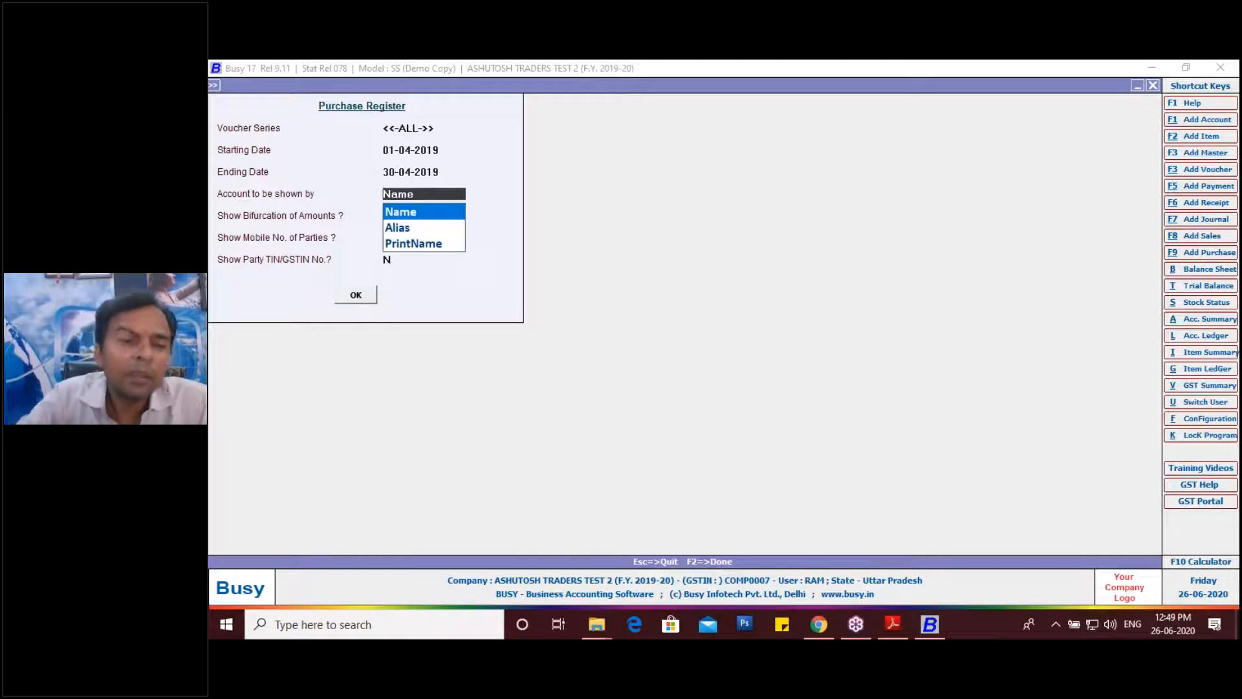
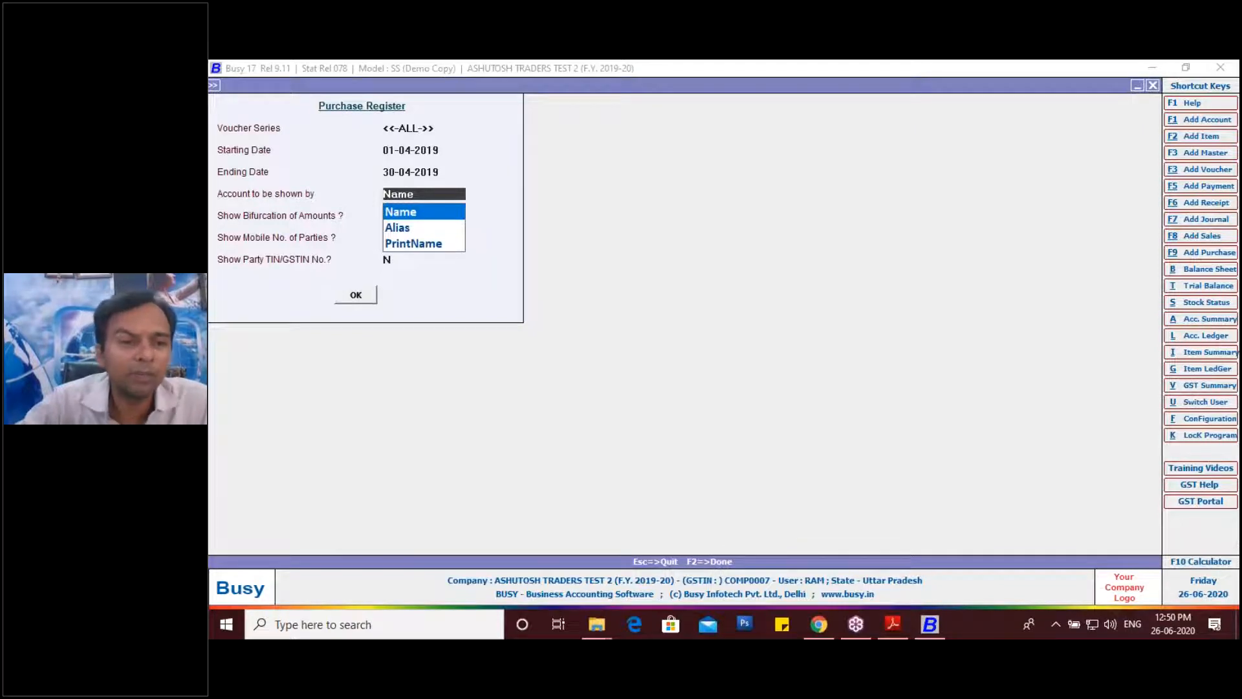
Keep accounts shown by Name, turn on the bifurcation of amounts and generate the Purchase Register
{"action": "key", "text": "Return"}
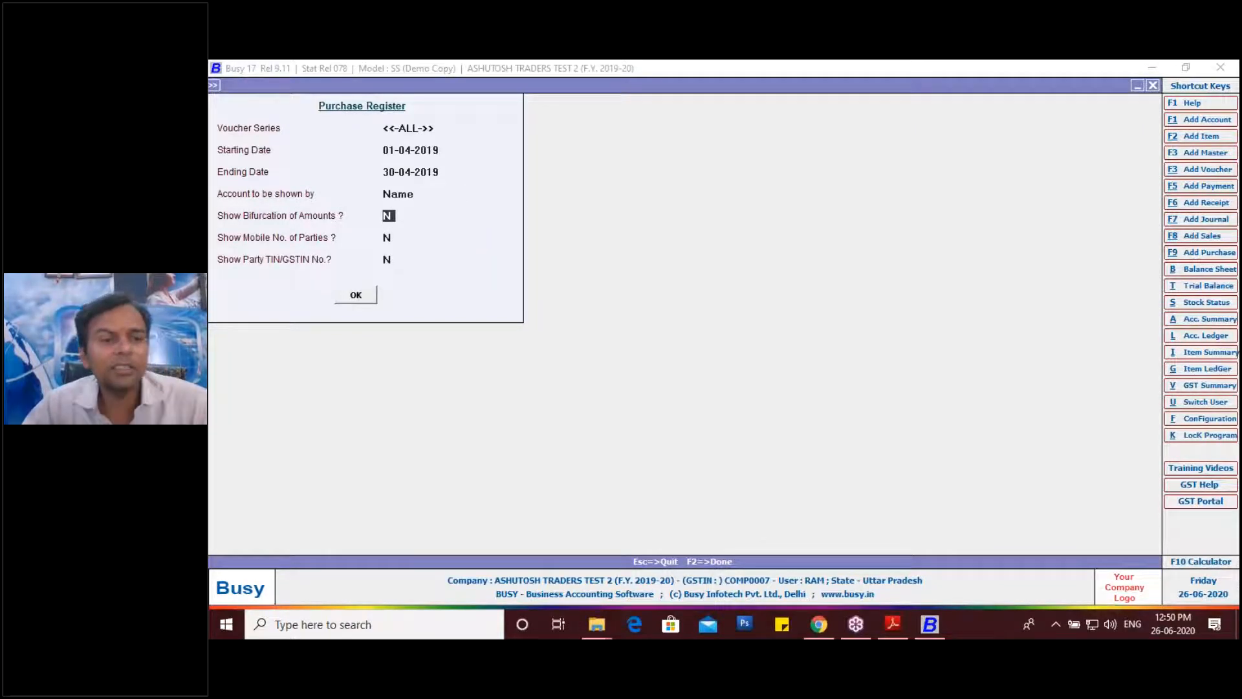
{"action": "type", "text": "Y"}
{"action": "key", "text": "Return"}
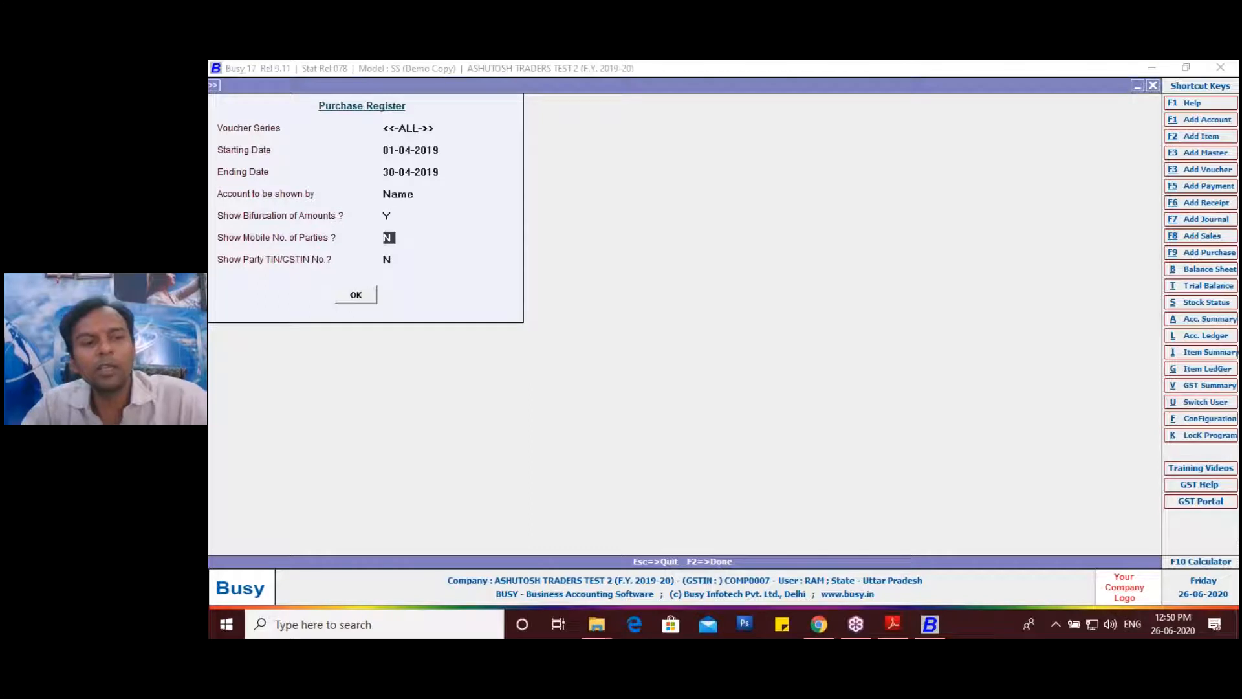
{"action": "key", "text": "Return"}
{"action": "key", "text": "Return"}
{"action": "key", "text": "Return"}
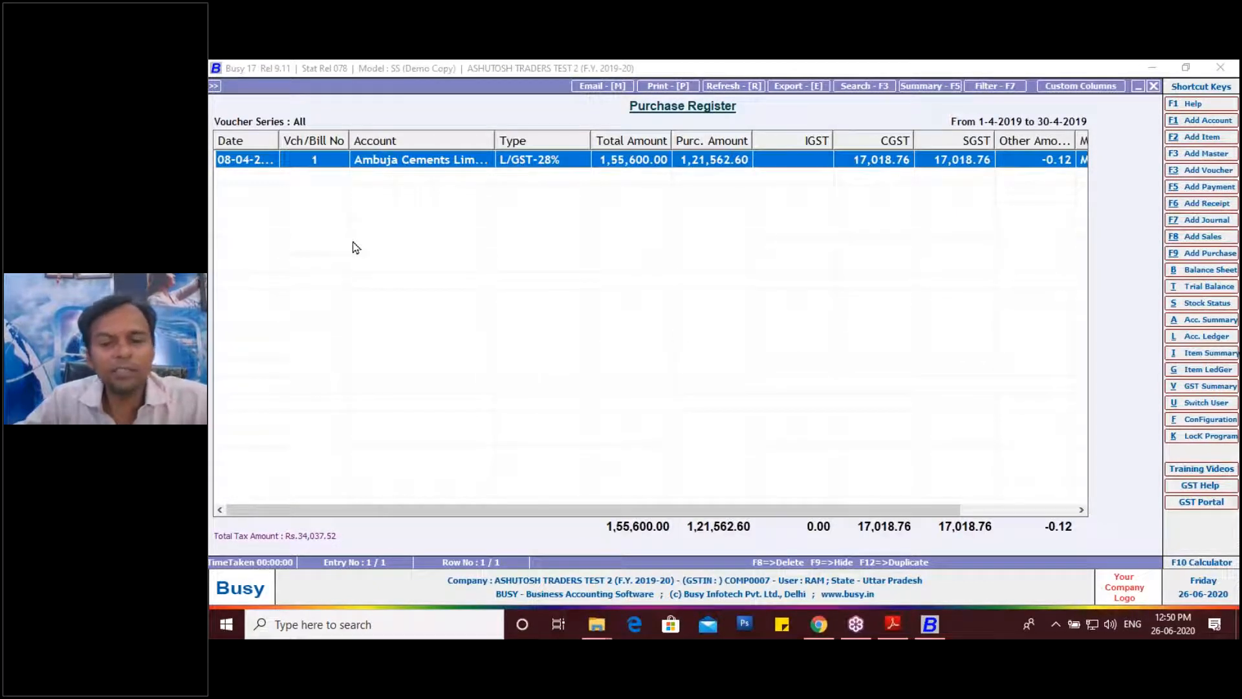
Export the Purchase Register as a PDF to the Desktop and open the exported file to check it
{"action": "left_click", "coordinate": [800, 90]}
{"action": "left_click", "coordinate": [348, 173]}
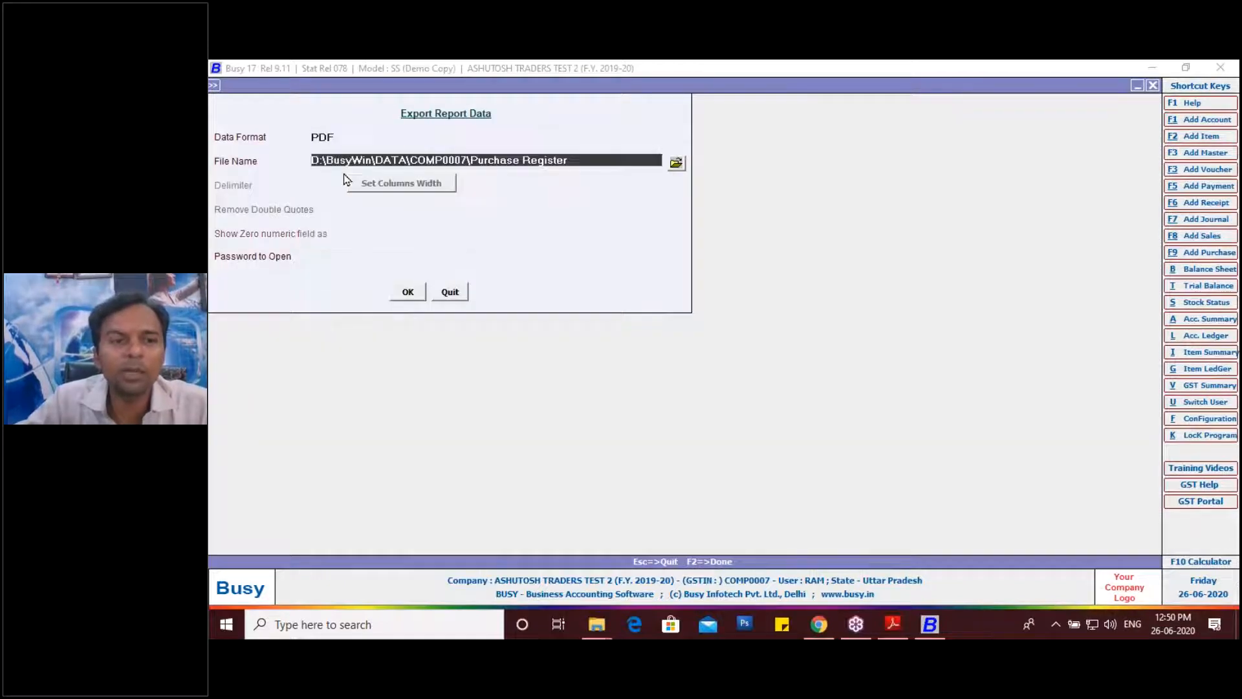
{"action": "left_click", "coordinate": [676, 163]}
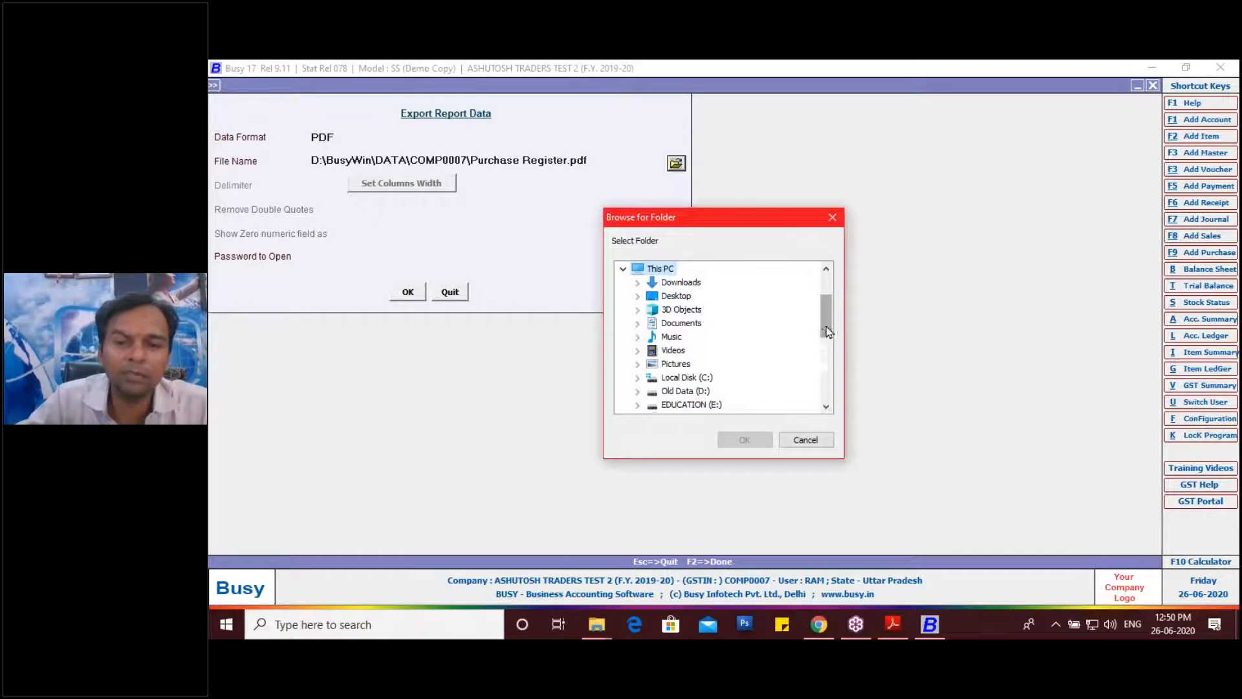
{"action": "left_click_drag", "start_coordinate": [828, 332], "coordinate": [822, 277]}
{"action": "left_click", "coordinate": [673, 366]}
{"action": "left_click", "coordinate": [743, 440]}
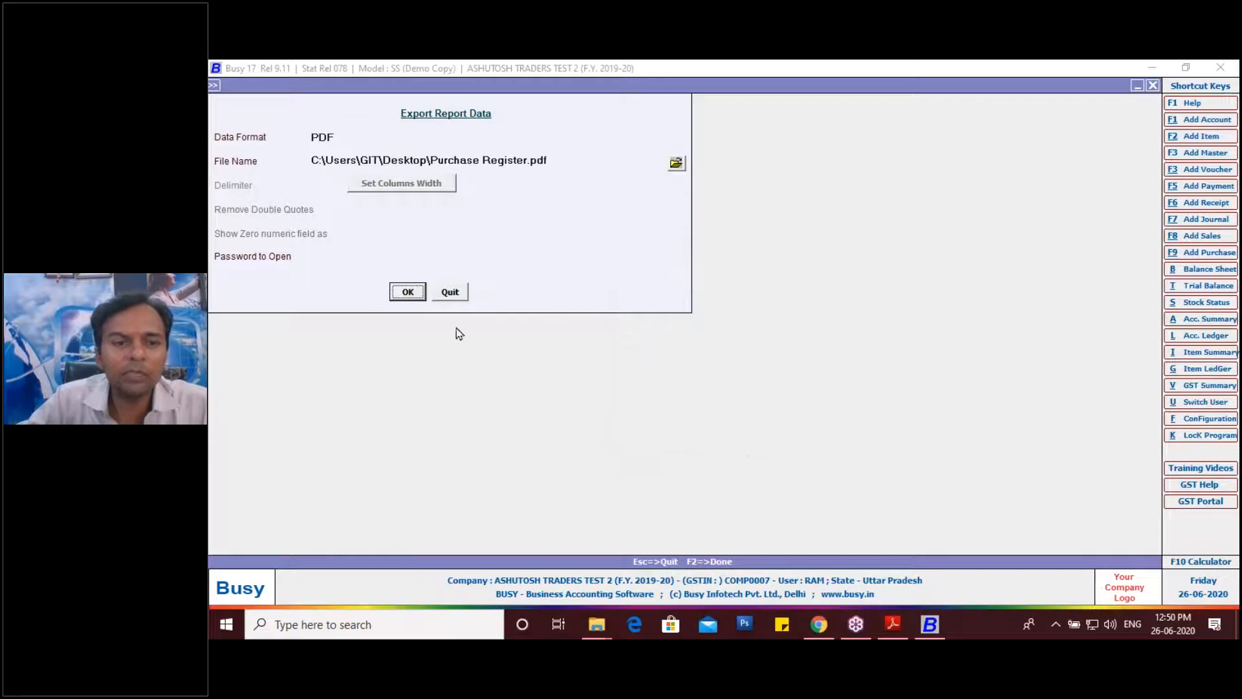
{"action": "left_click", "coordinate": [419, 293]}
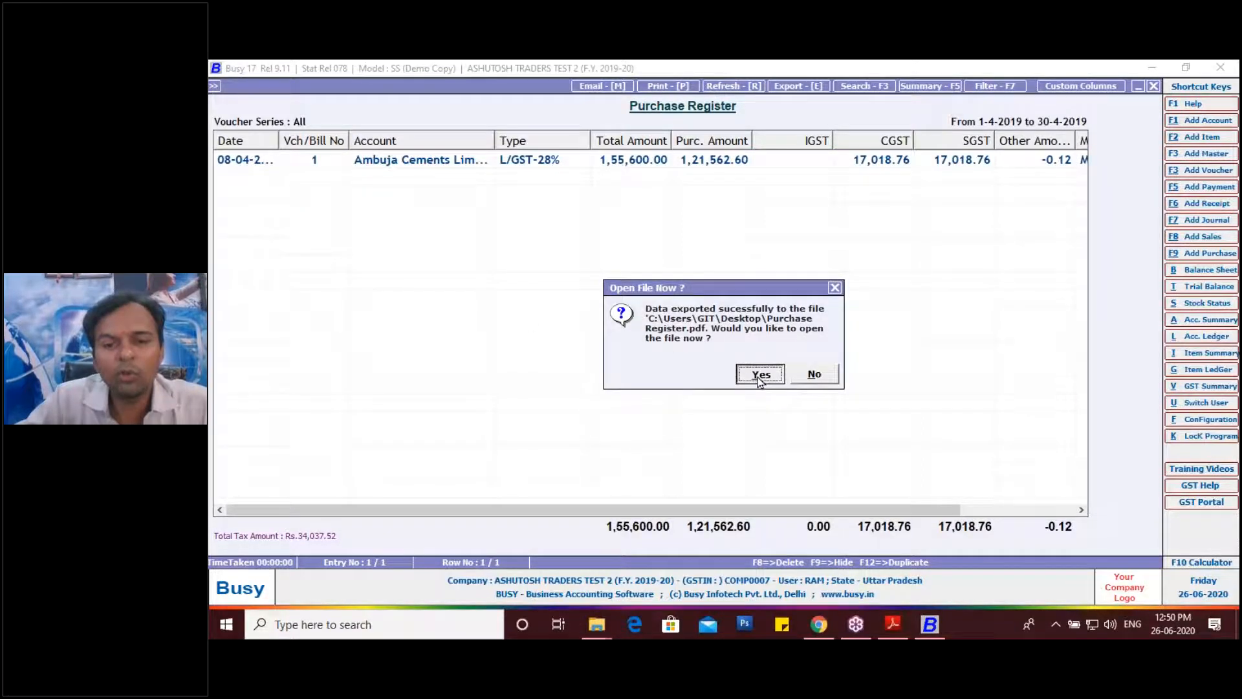
{"action": "left_click", "coordinate": [758, 379]}
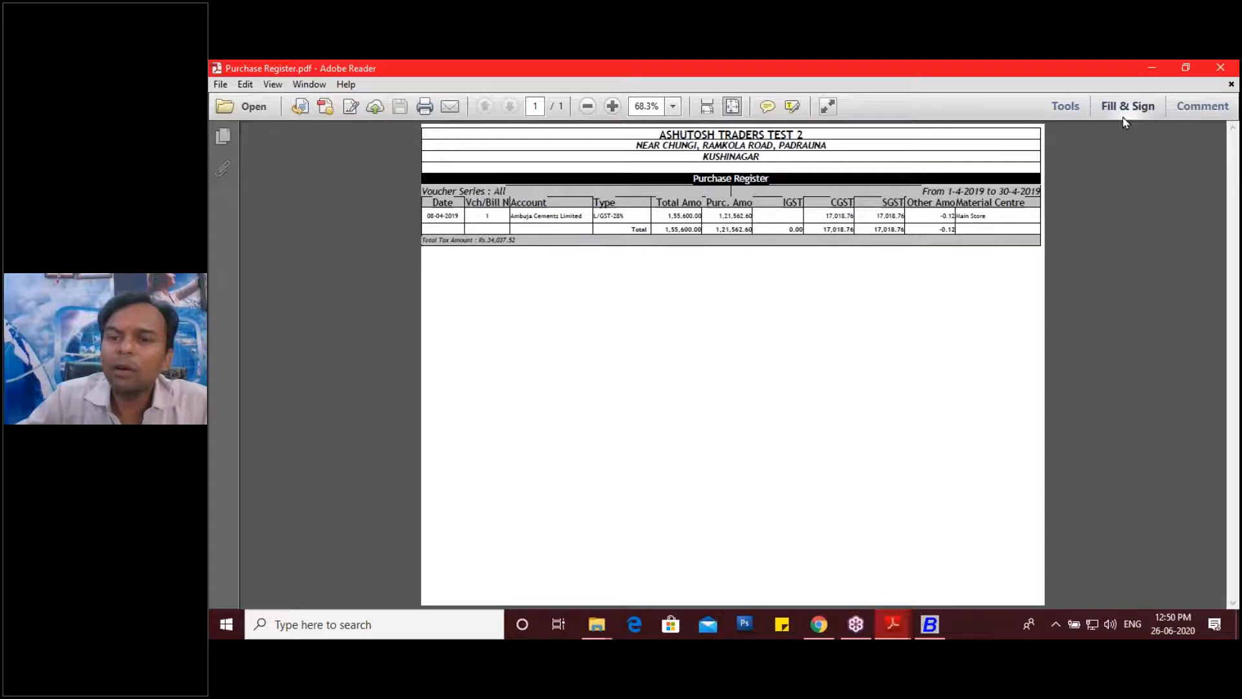
{"action": "left_click", "coordinate": [1222, 68]}
Switch to WhatsApp Web in Chrome and open the GIT Education OJT BUSY group chat
{"action": "left_click", "coordinate": [819, 623]}
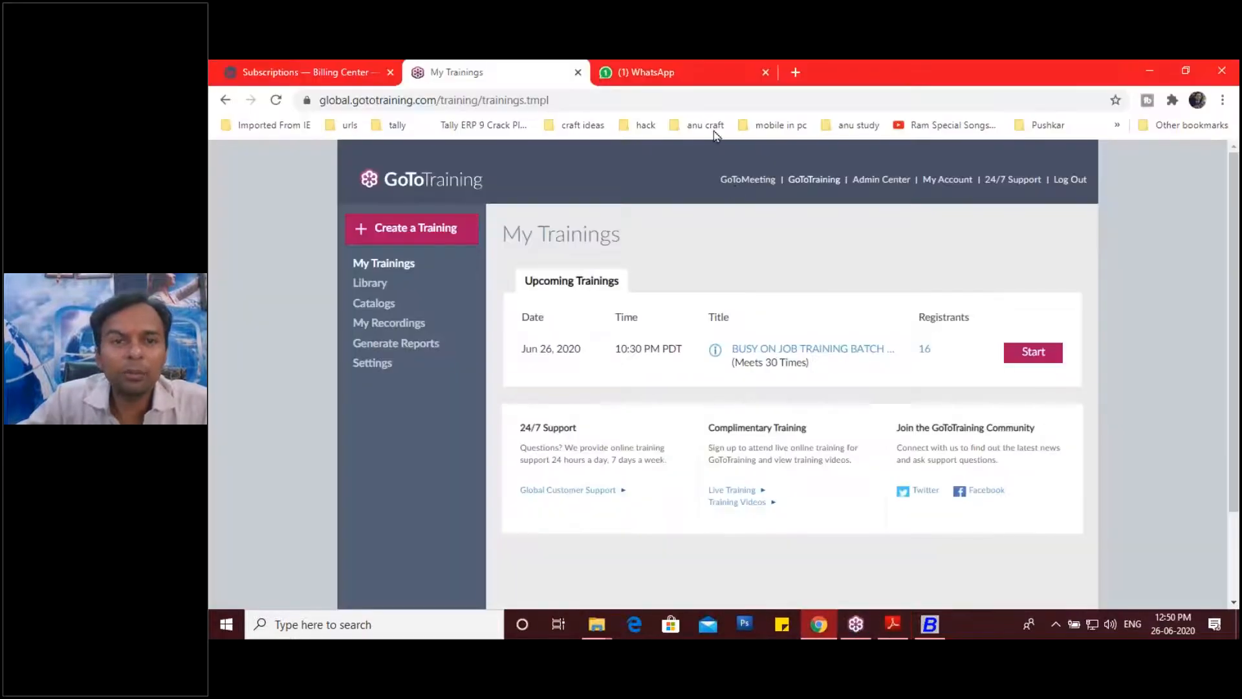
{"action": "left_click", "coordinate": [673, 69]}
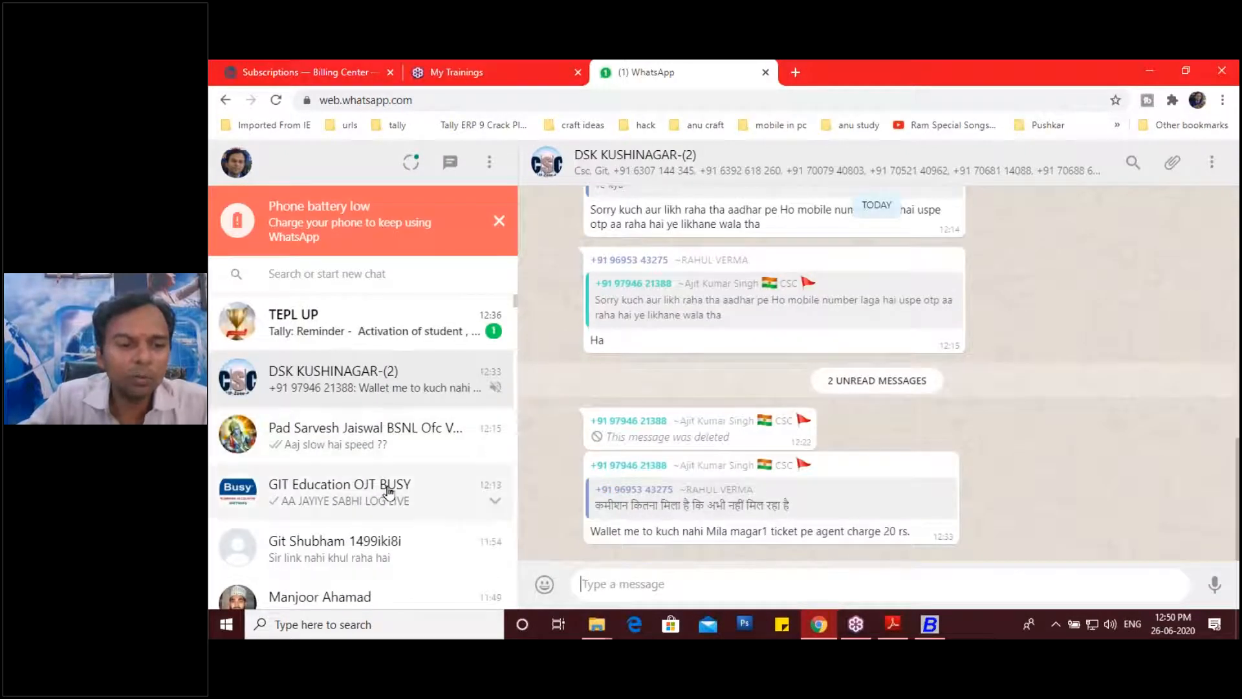
{"action": "left_click", "coordinate": [388, 491]}
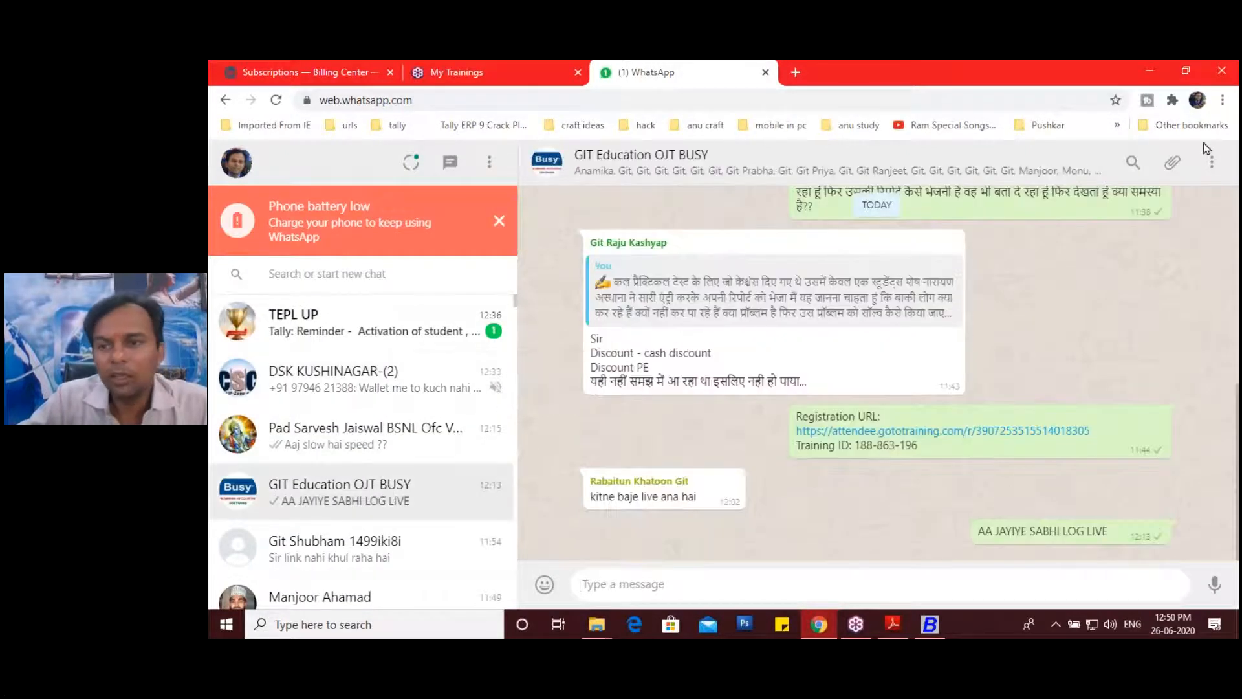
Attach Purchase Register.pdf from the Desktop as a document and send it to the group
{"action": "left_click", "coordinate": [1173, 164]}
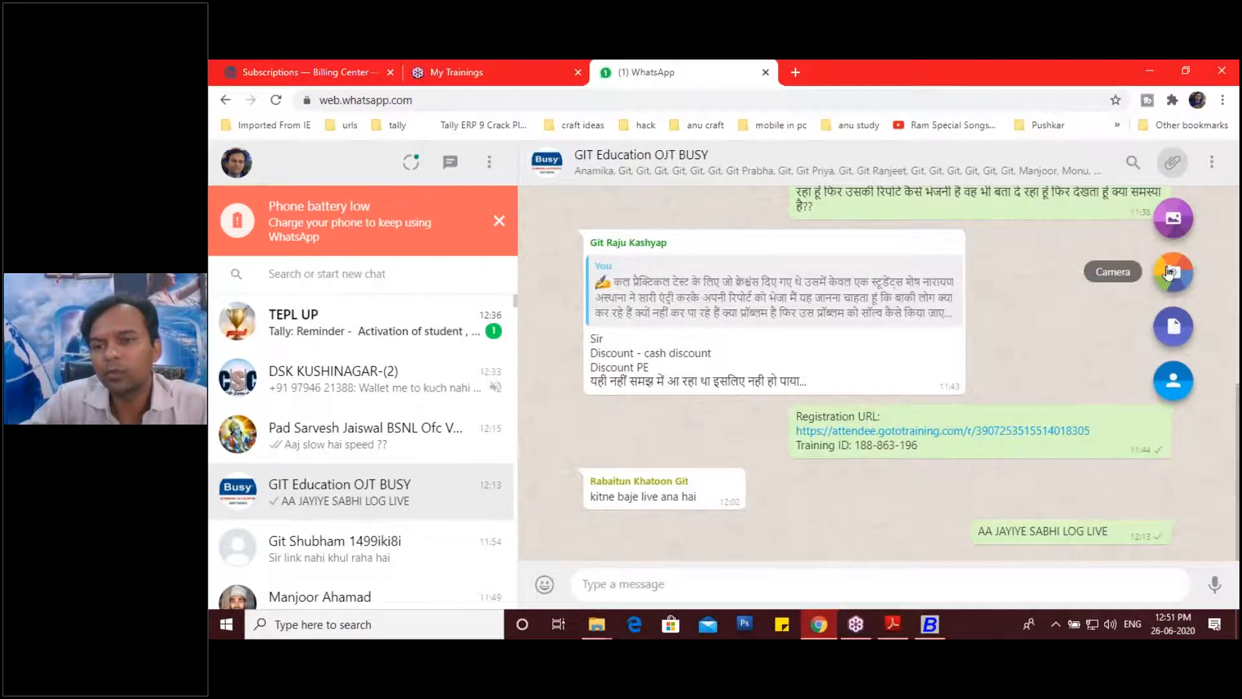
{"action": "left_click", "coordinate": [1174, 333]}
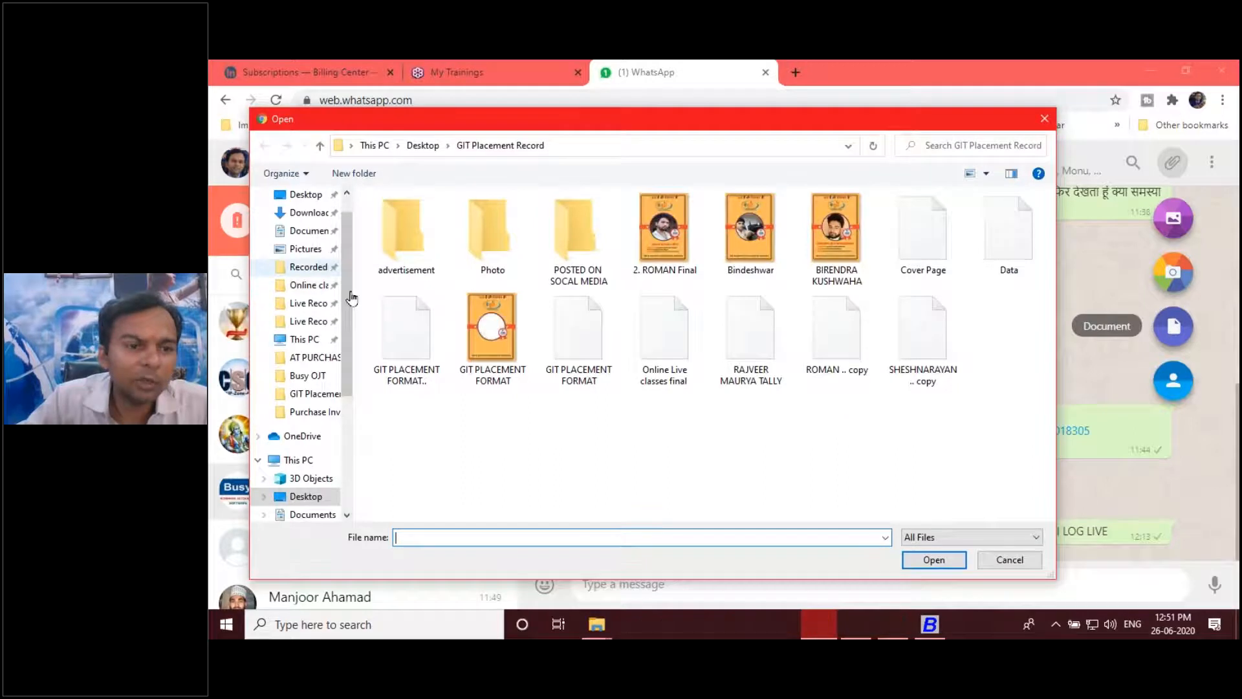
{"action": "scroll", "coordinate": [347, 313], "scroll_direction": "up", "scroll_amount": 1}
{"action": "left_click", "coordinate": [317, 225]}
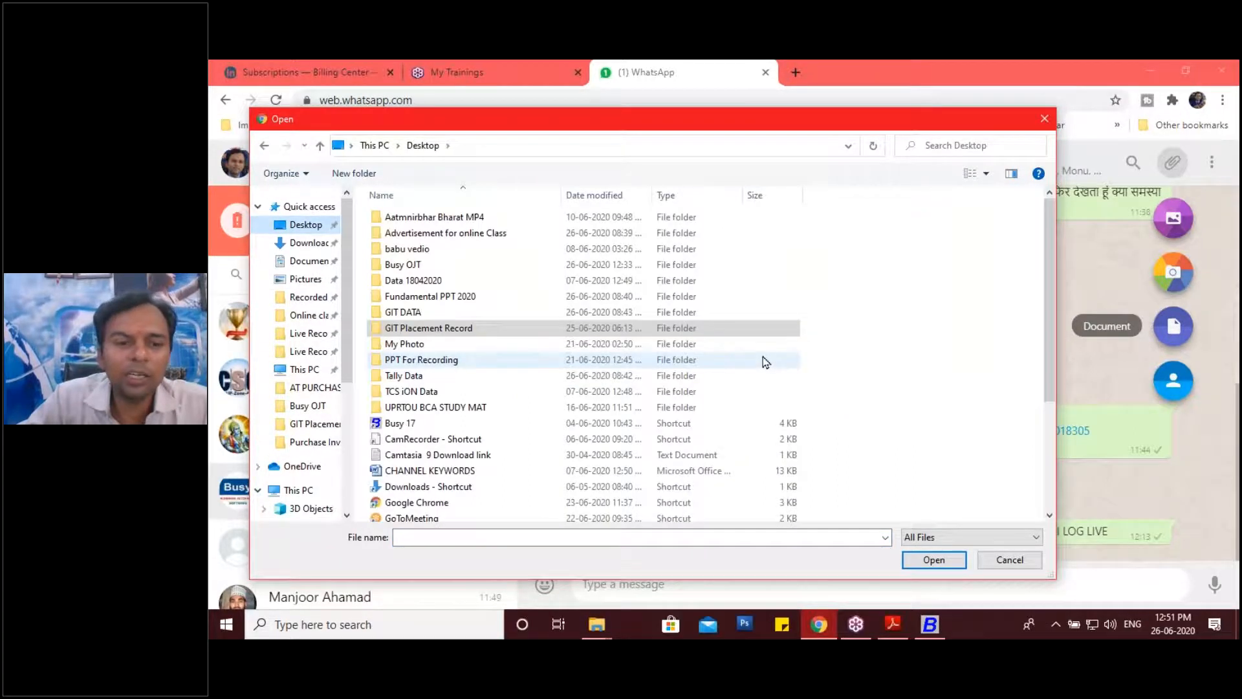
{"action": "scroll", "coordinate": [744, 388], "scroll_direction": "down", "scroll_amount": 4}
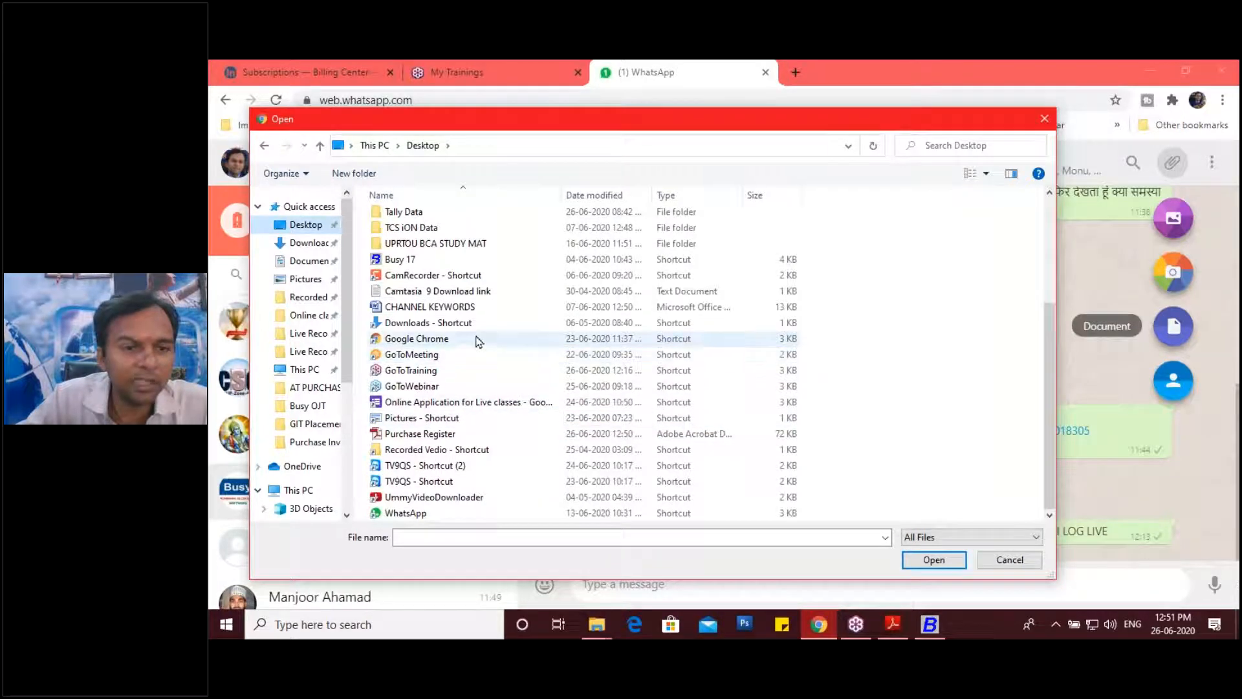
{"action": "left_click", "coordinate": [435, 434]}
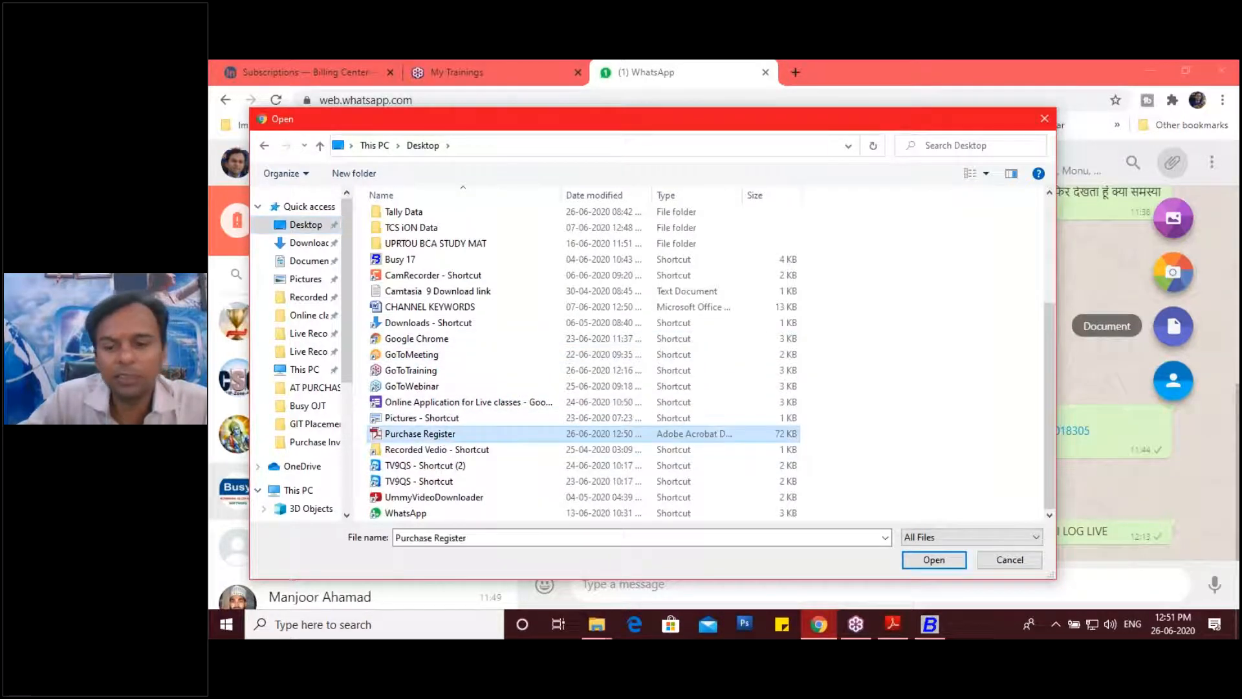
{"action": "left_click", "coordinate": [912, 561]}
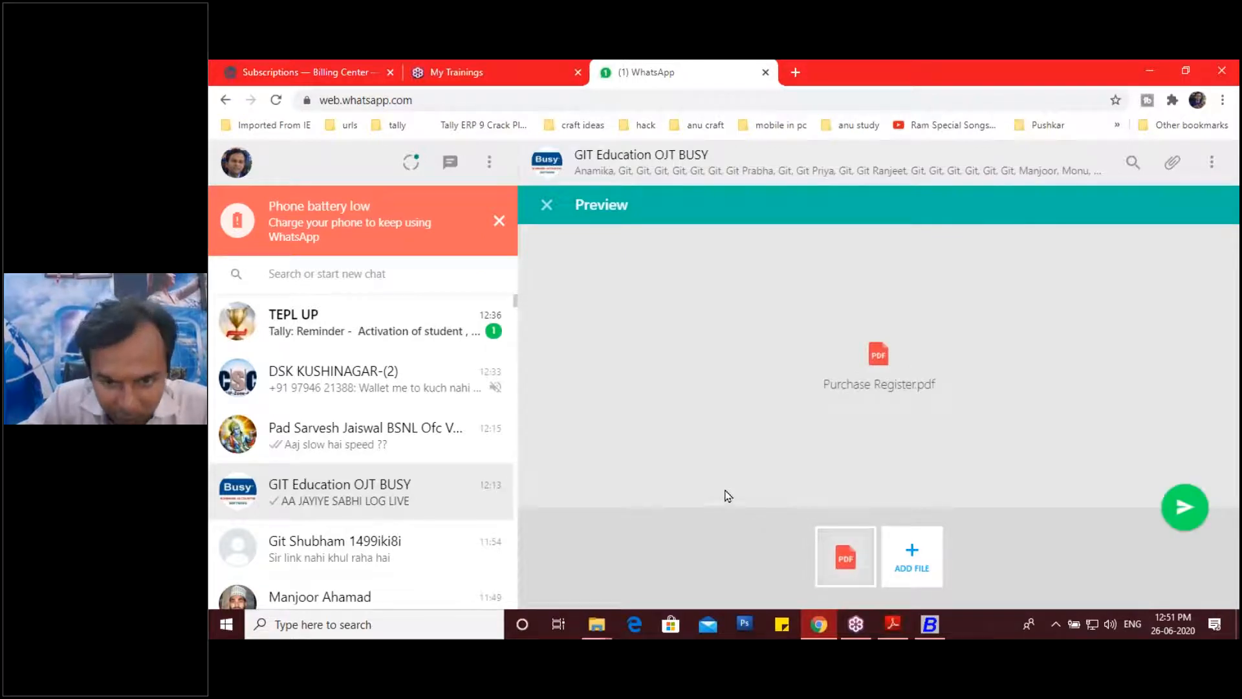
{"action": "double_click", "coordinate": [846, 383]}
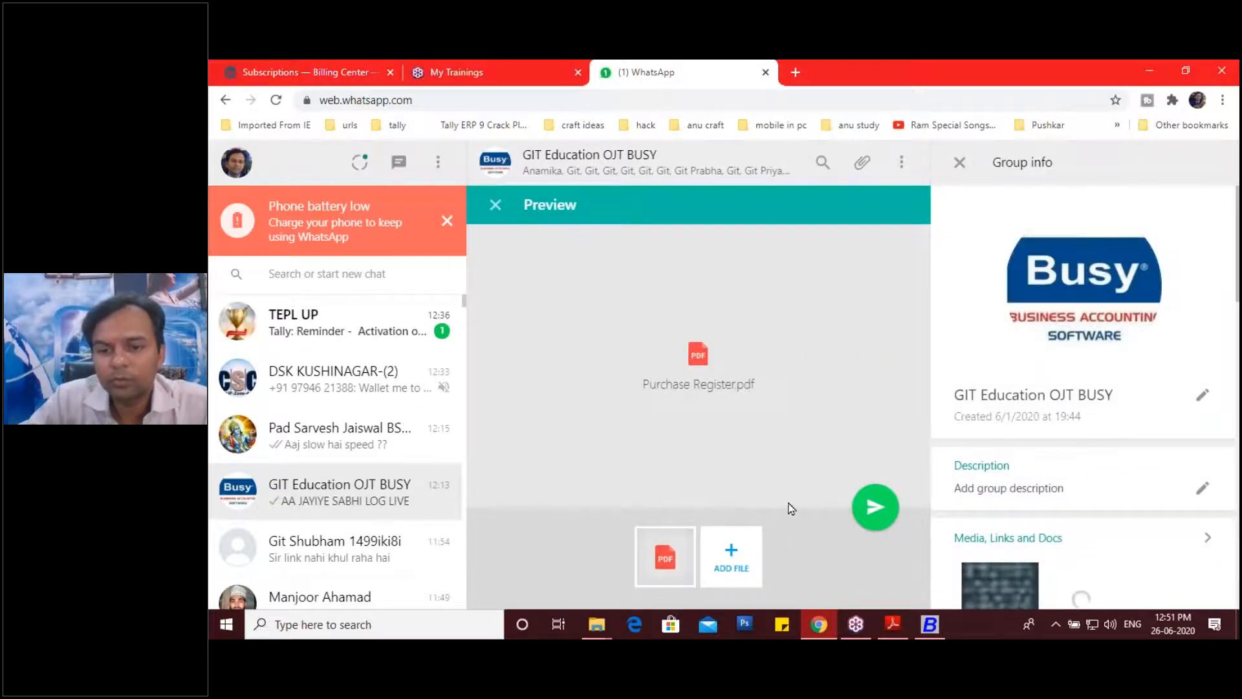
{"action": "left_click", "coordinate": [875, 506]}
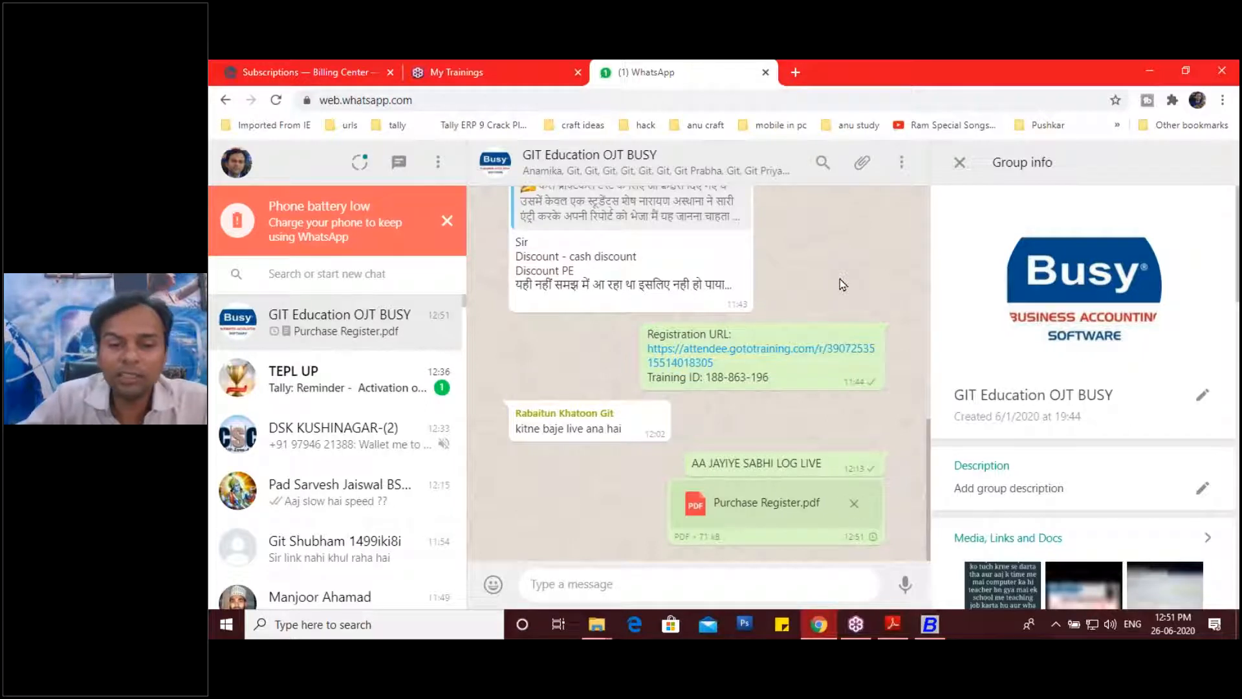
Switch back to Busy and start another PDF export of the Purchase Register
{"action": "mouse_move", "coordinate": [930, 624]}
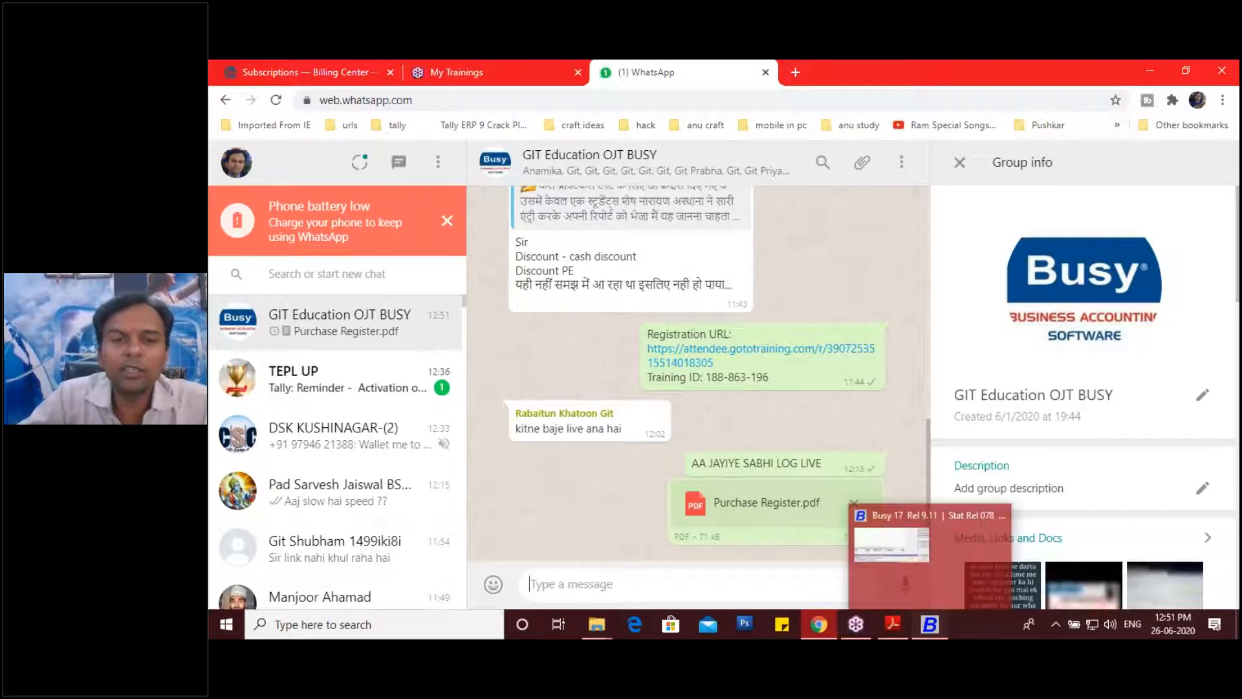
{"action": "left_click", "coordinate": [893, 546]}
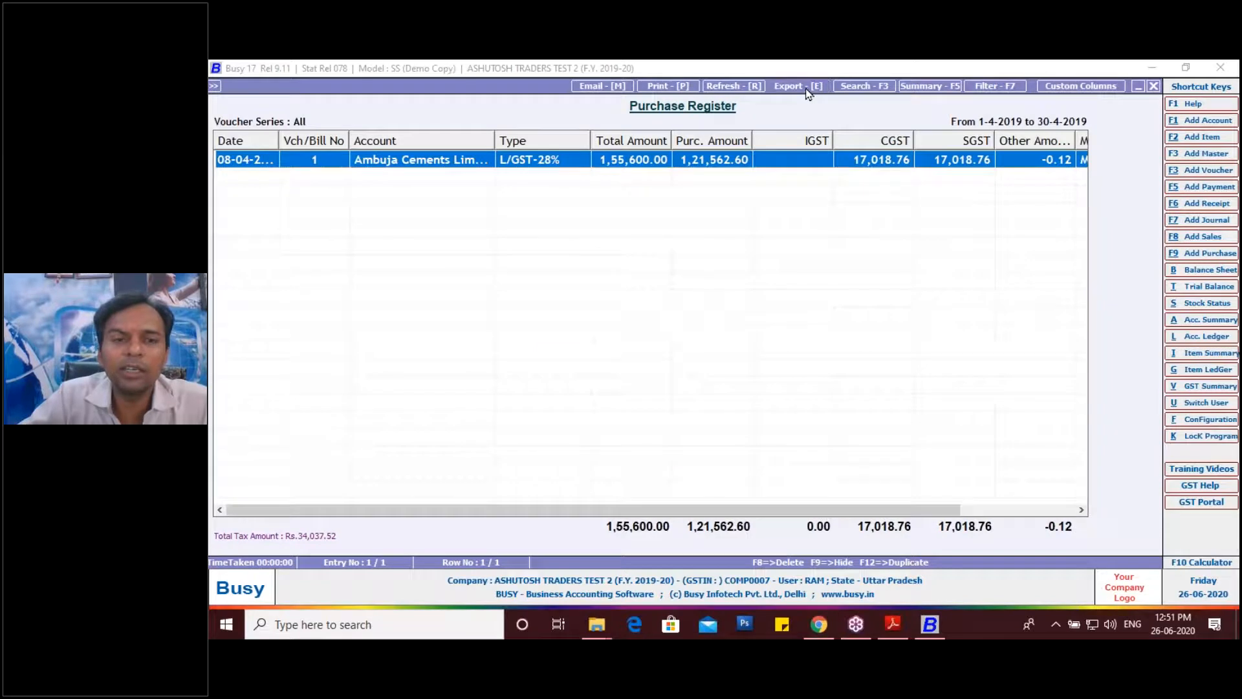
{"action": "left_click", "coordinate": [802, 86]}
{"action": "left_click", "coordinate": [373, 176]}
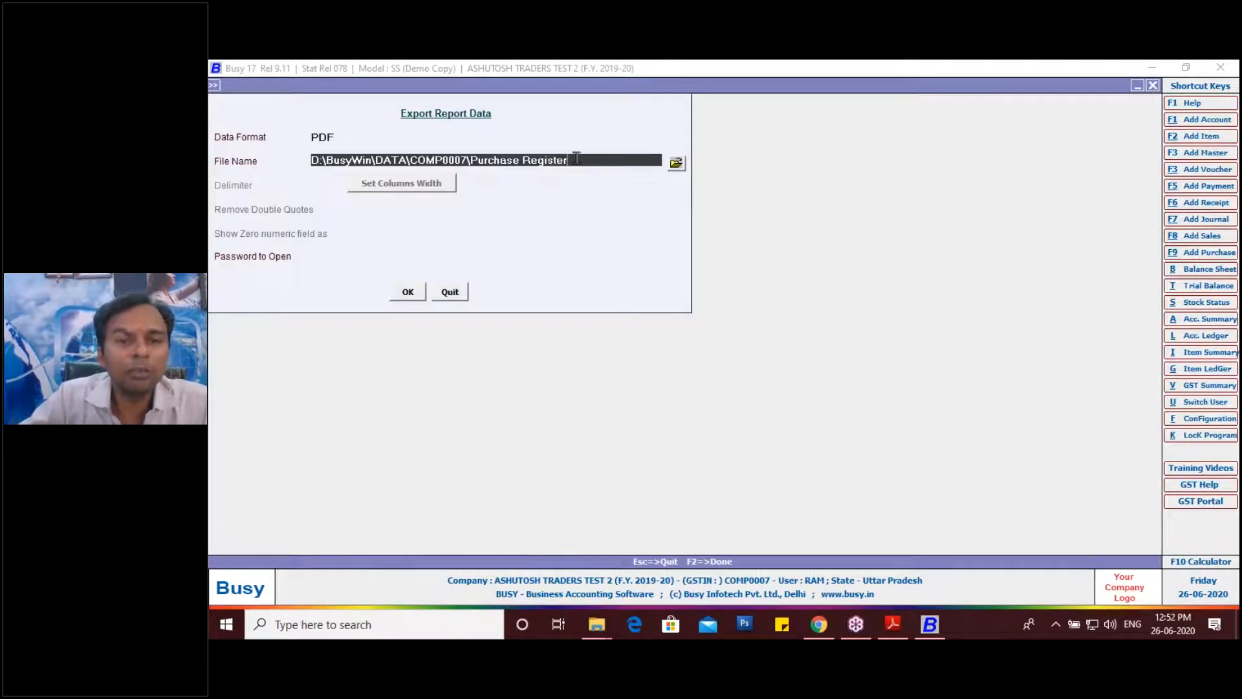
Name the export file with the student's first name followed by 01 in the company data folder, export it and open the PDF
{"action": "key", "text": "BackSpace"}
{"action": "key", "text": "BackSpace"}
{"action": "key", "text": "BackSpace"}
{"action": "key", "text": "BackSpace"}
{"action": "key", "text": "BackSpace"}
{"action": "key", "text": "BackSpace"}
{"action": "key", "text": "BackSpace"}
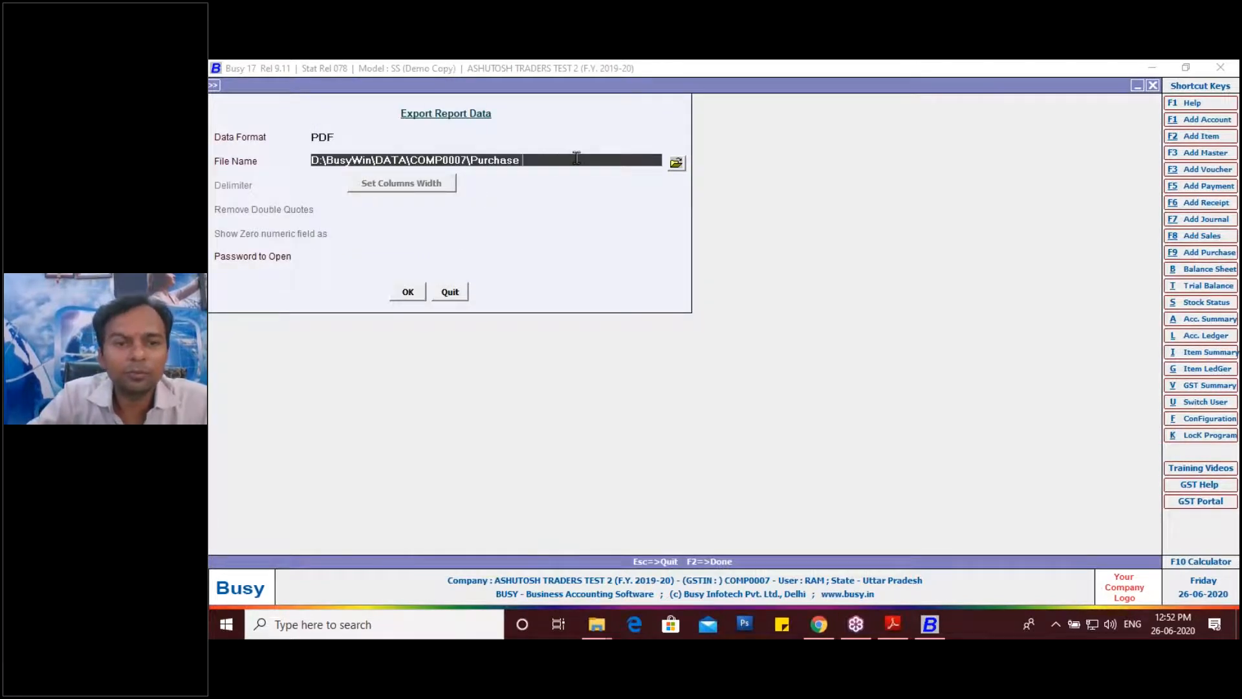
{"action": "key", "text": "BackSpace"}
{"action": "key", "text": "BackSpace"}
{"action": "key", "text": "BackSpace"}
{"action": "key", "text": "BackSpace"}
{"action": "key", "text": "BackSpace"}
{"action": "key", "text": "BackSpace"}
{"action": "key", "text": "BackSpace"}
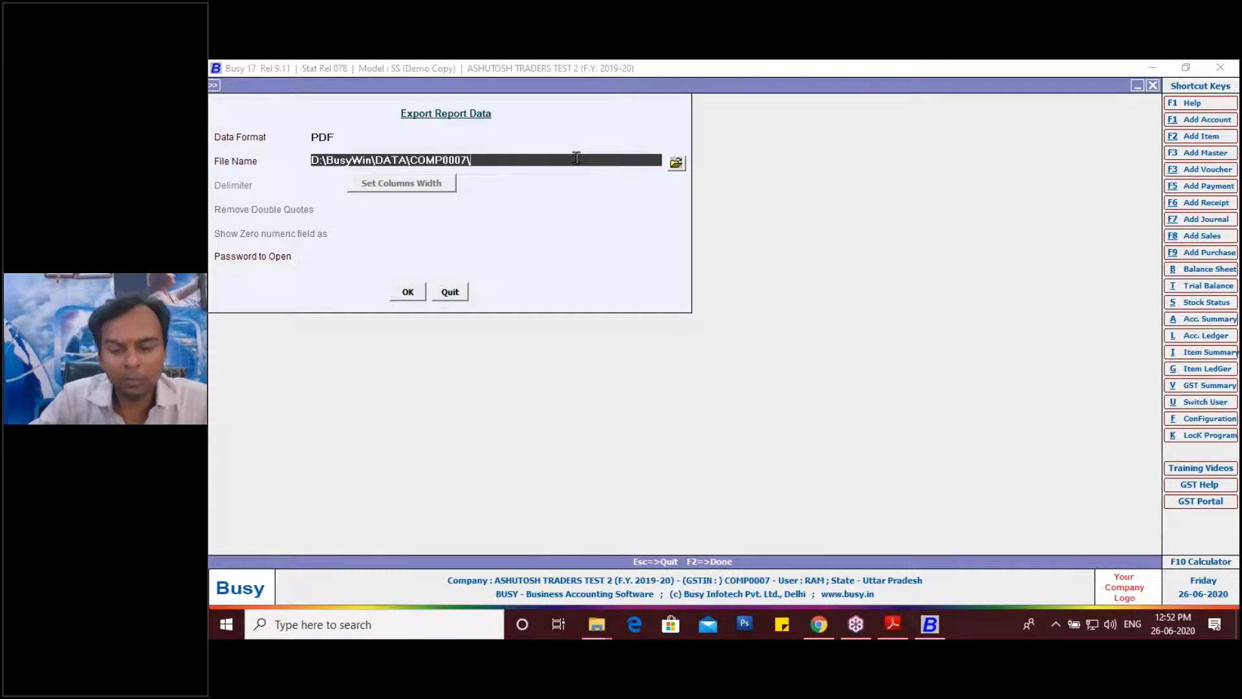
{"action": "type", "text": "gs"}
{"action": "key", "text": "BackSpace"}
{"action": "key", "text": "BackSpace"}
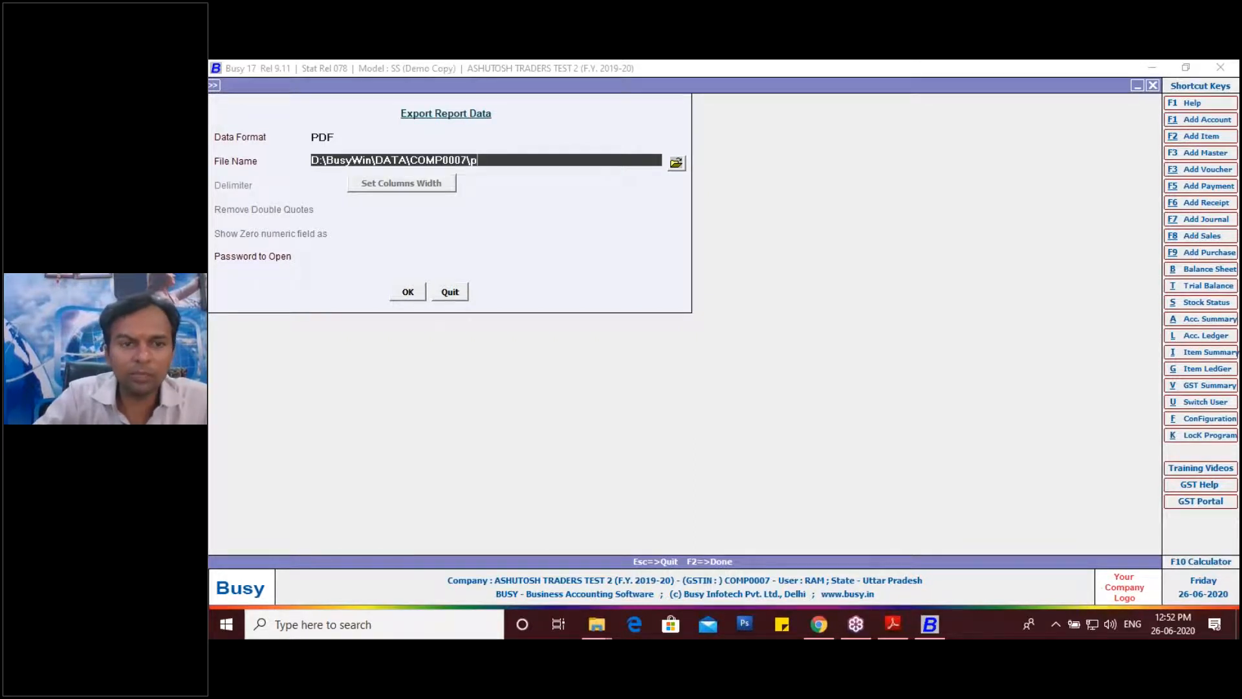
{"action": "type", "text": "Pushkar"}
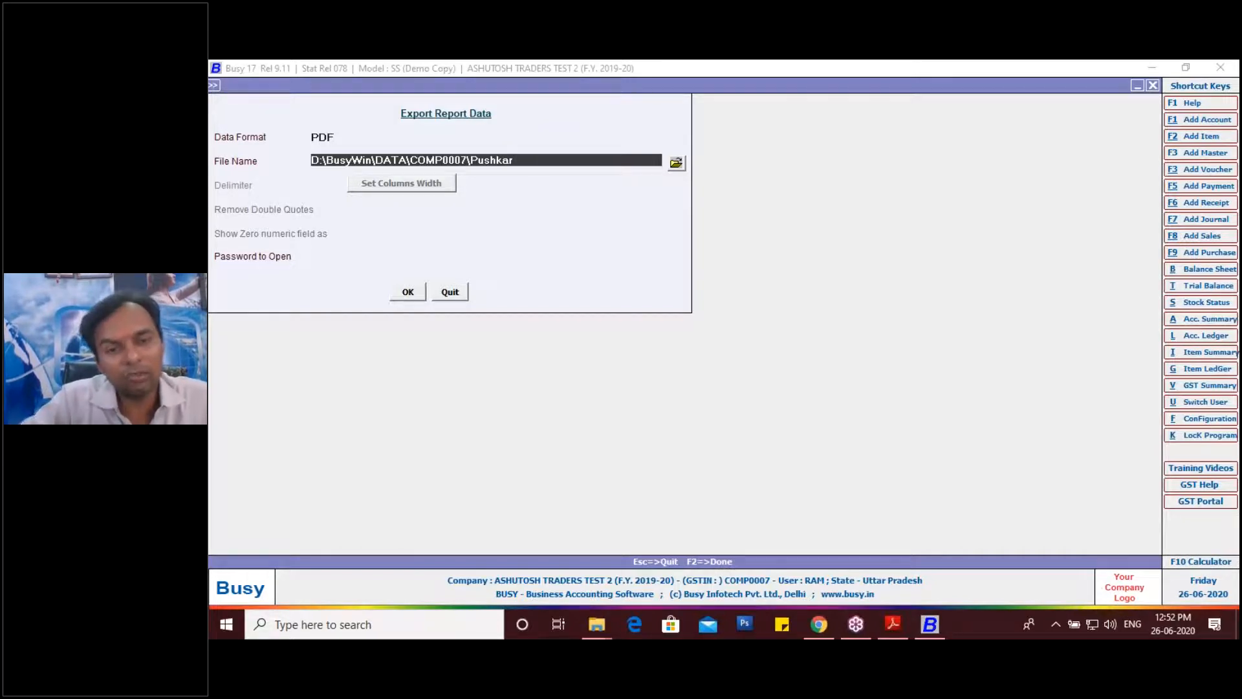
{"action": "type", "text": " 01"}
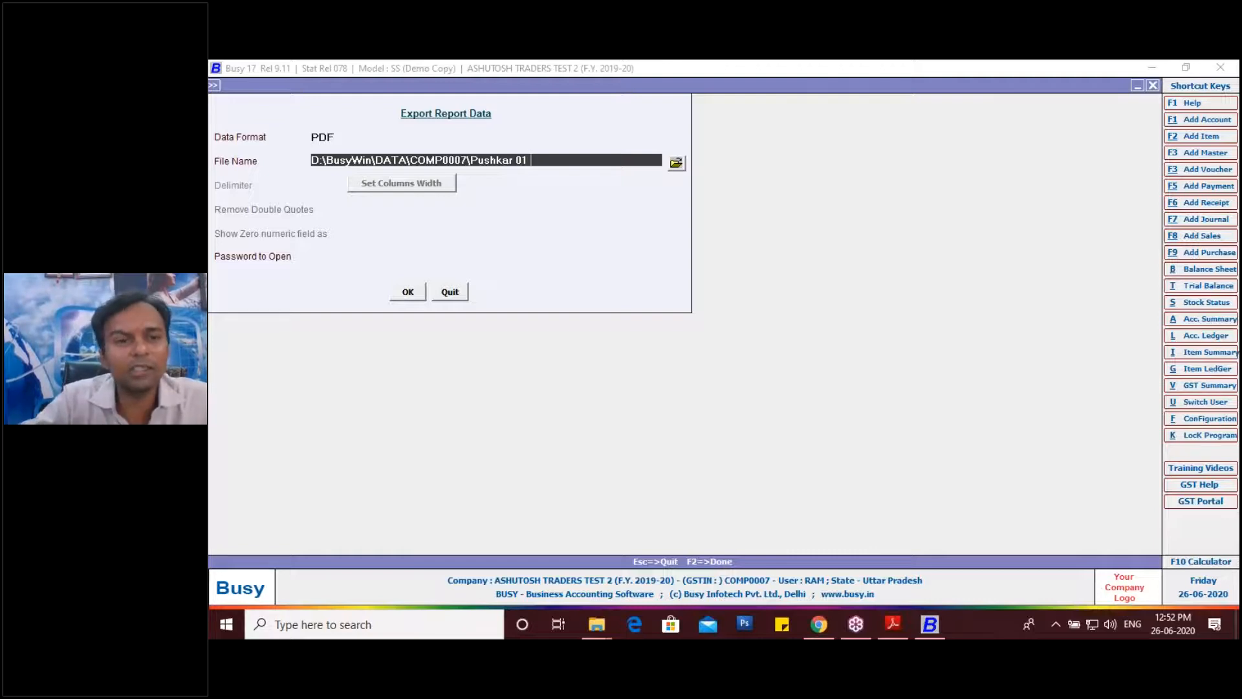
{"action": "left_click", "coordinate": [409, 294]}
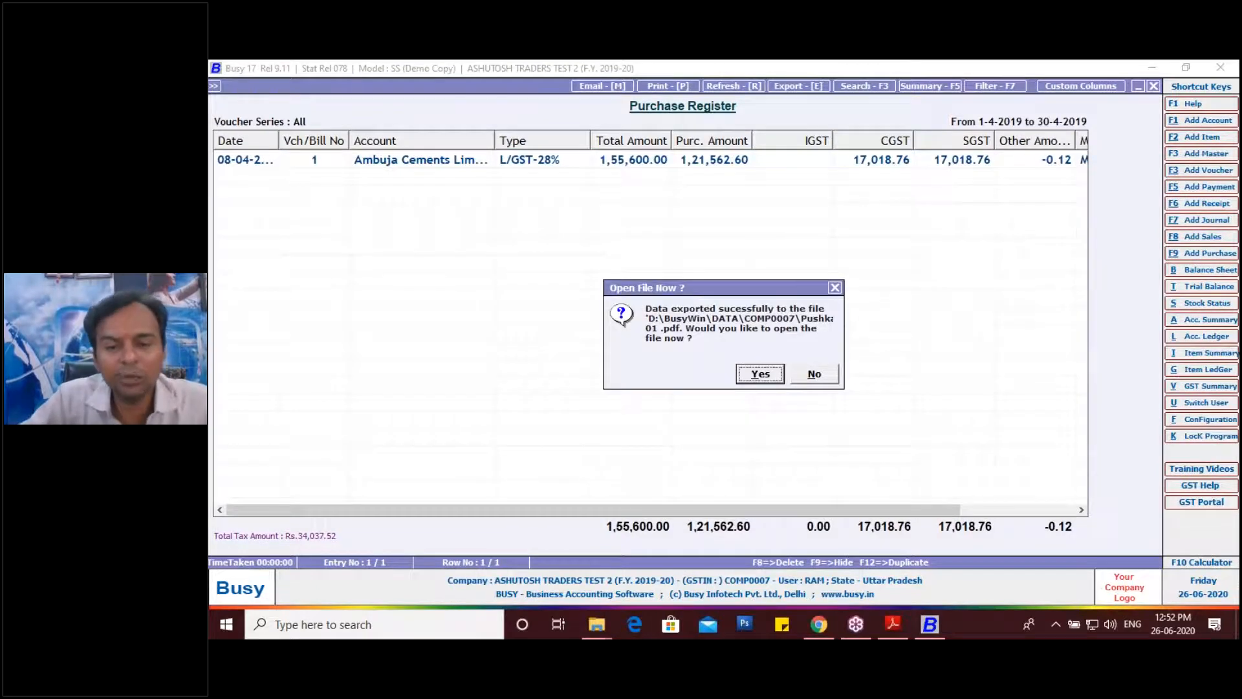
{"action": "left_click", "coordinate": [760, 374]}
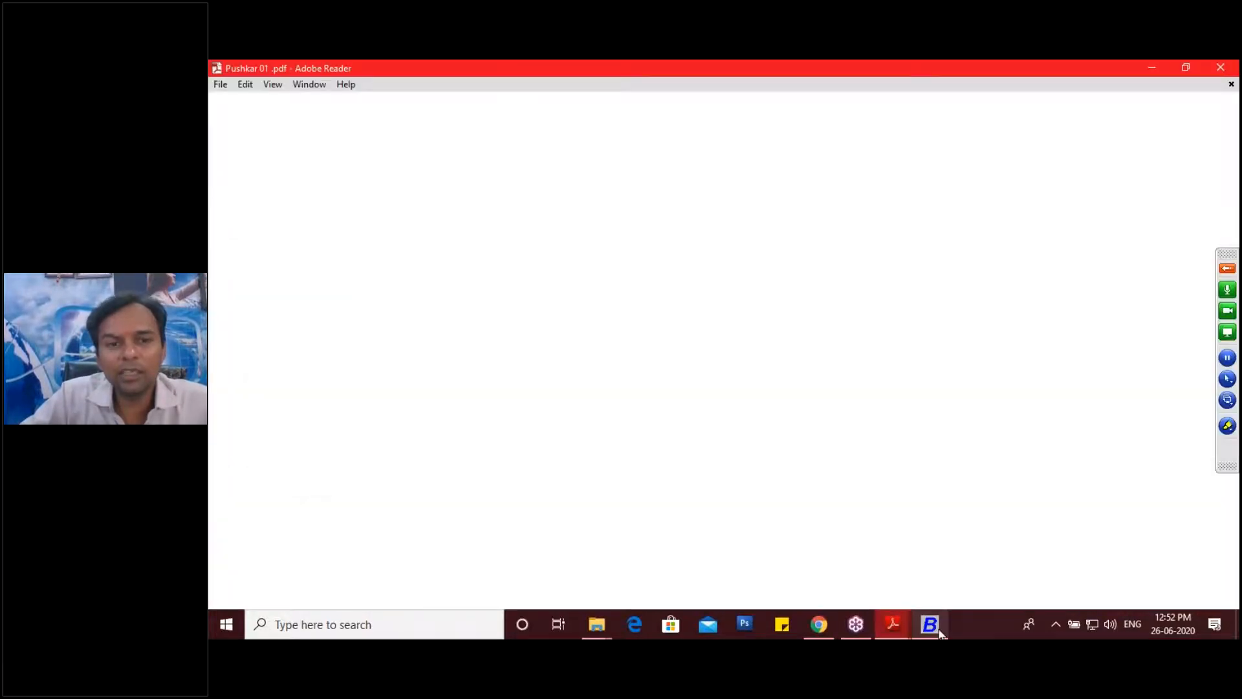
Switch back to Busy and leave the Purchase Register, returning to the display reports list
{"action": "left_click", "coordinate": [934, 629]}
{"action": "key", "text": "Escape"}
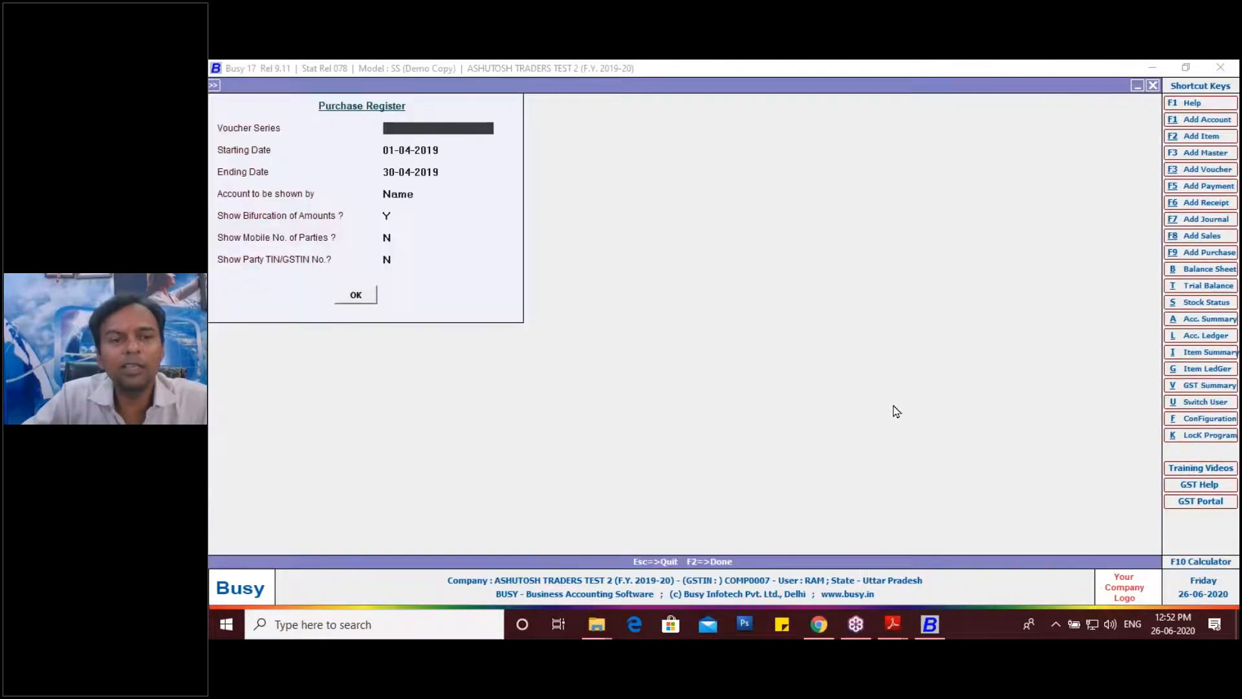
{"action": "key", "text": "Escape"}
{"action": "key", "text": "Escape"}
{"action": "key", "text": "Escape"}
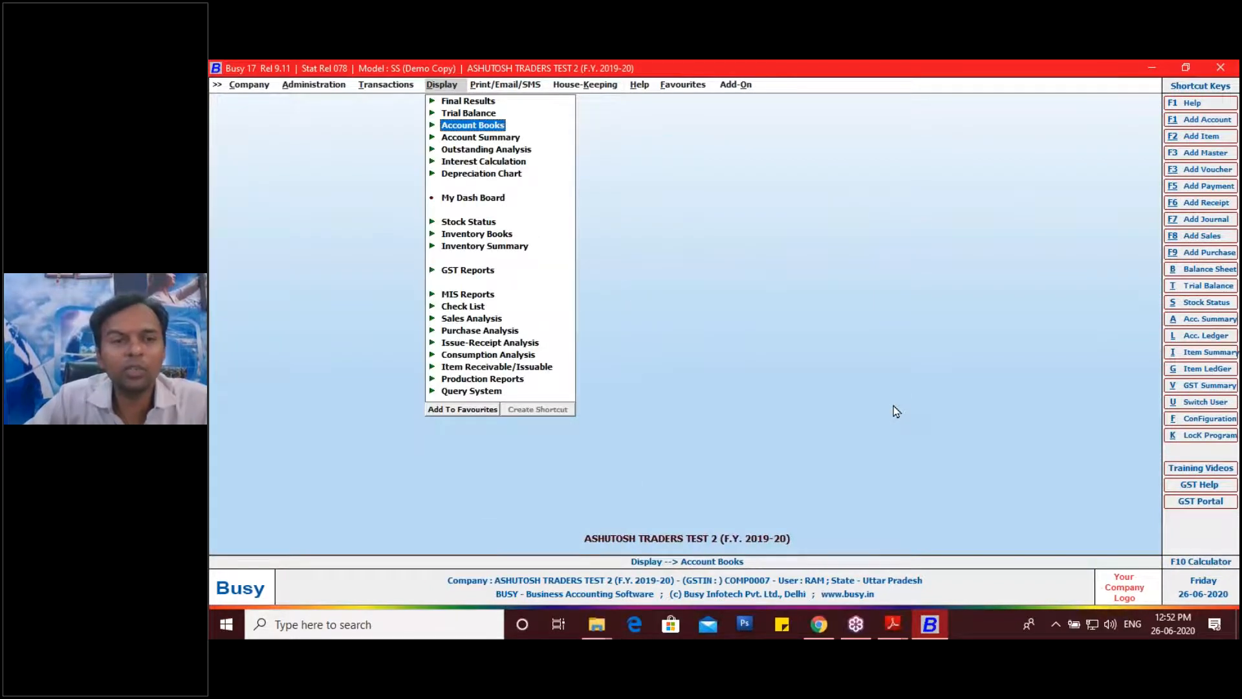
Open the standard Purchase Register for all parties from the account books
{"action": "key", "text": "Return"}
{"action": "key", "text": "Down"}
{"action": "key", "text": "Down"}
{"action": "key", "text": "Down"}
{"action": "key", "text": "Return"}
{"action": "key", "text": "Down"}
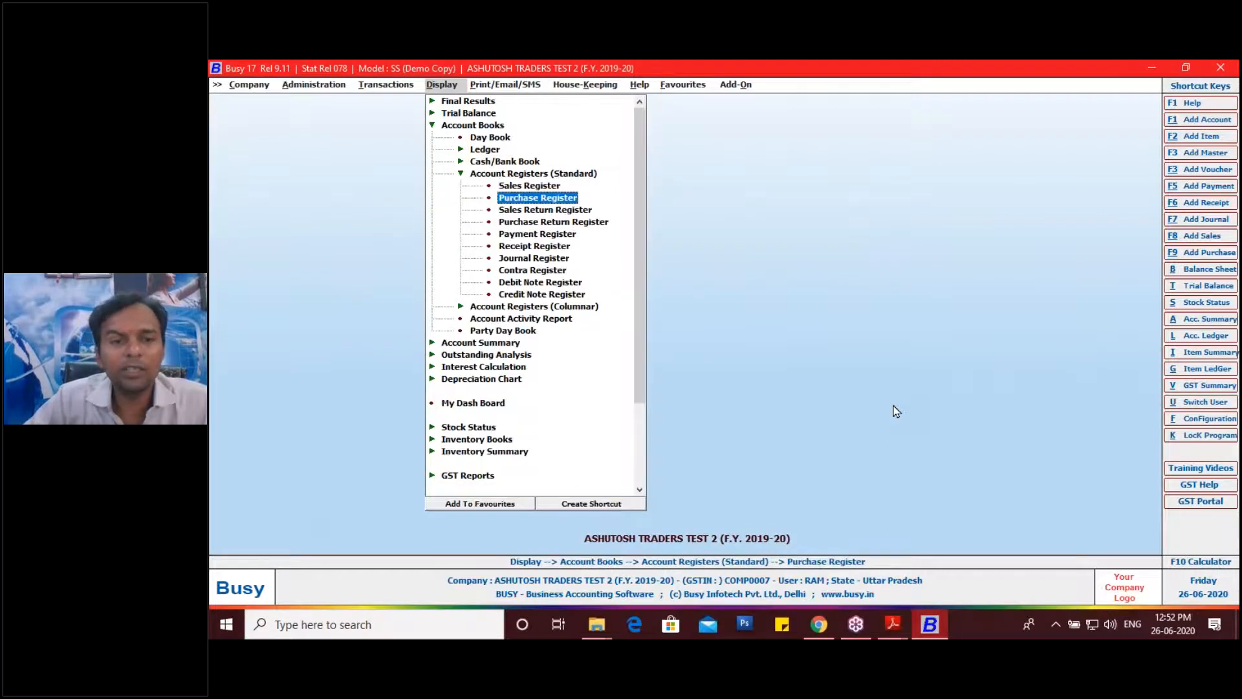
{"action": "key", "text": "Return"}
{"action": "key", "text": "Return"}
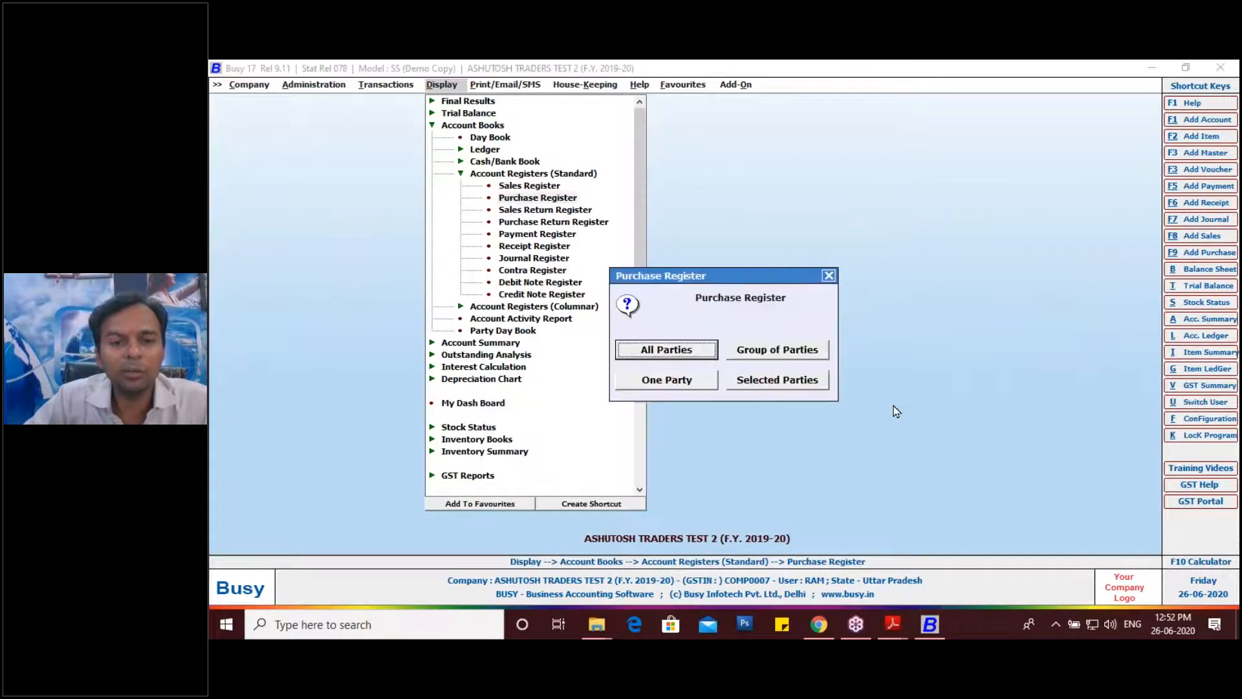
{"action": "key", "text": "Escape"}
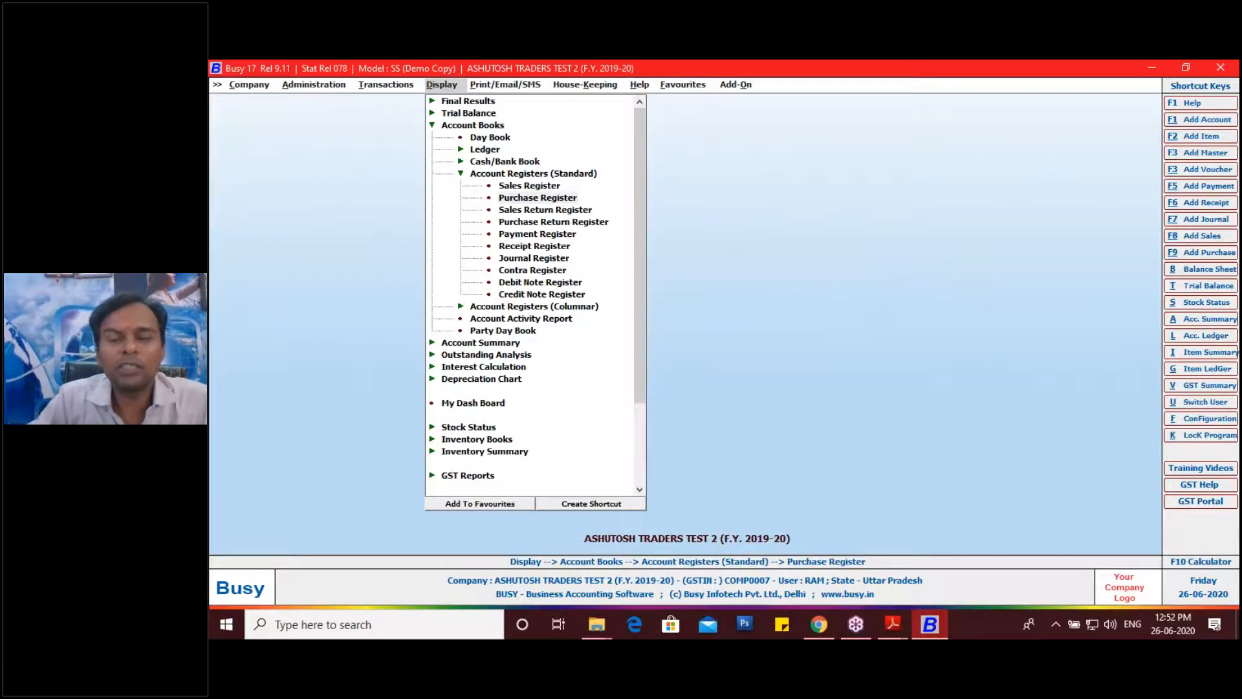
{"action": "key", "text": "Return"}
Set the voucher series to GST and the period to 01-04-2019 through 30-04-2019, keeping the remaining register options
{"action": "key", "text": "Down"}
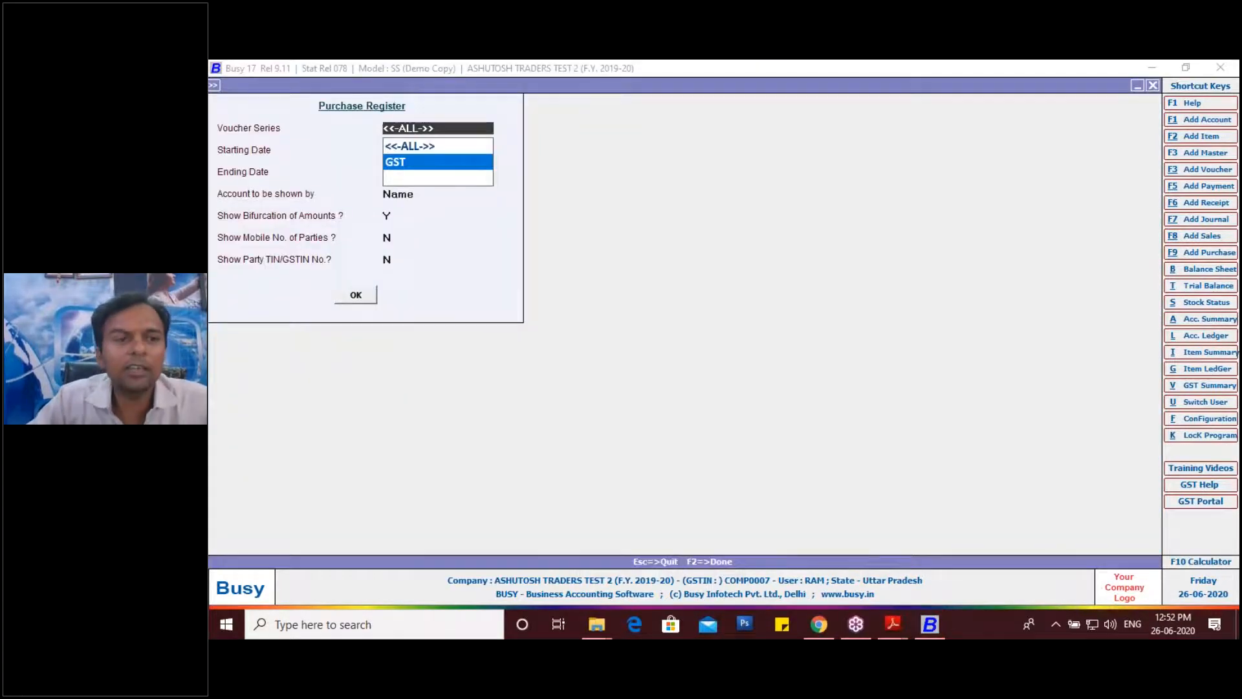
{"action": "key", "text": "Return"}
{"action": "key", "text": "Return"}
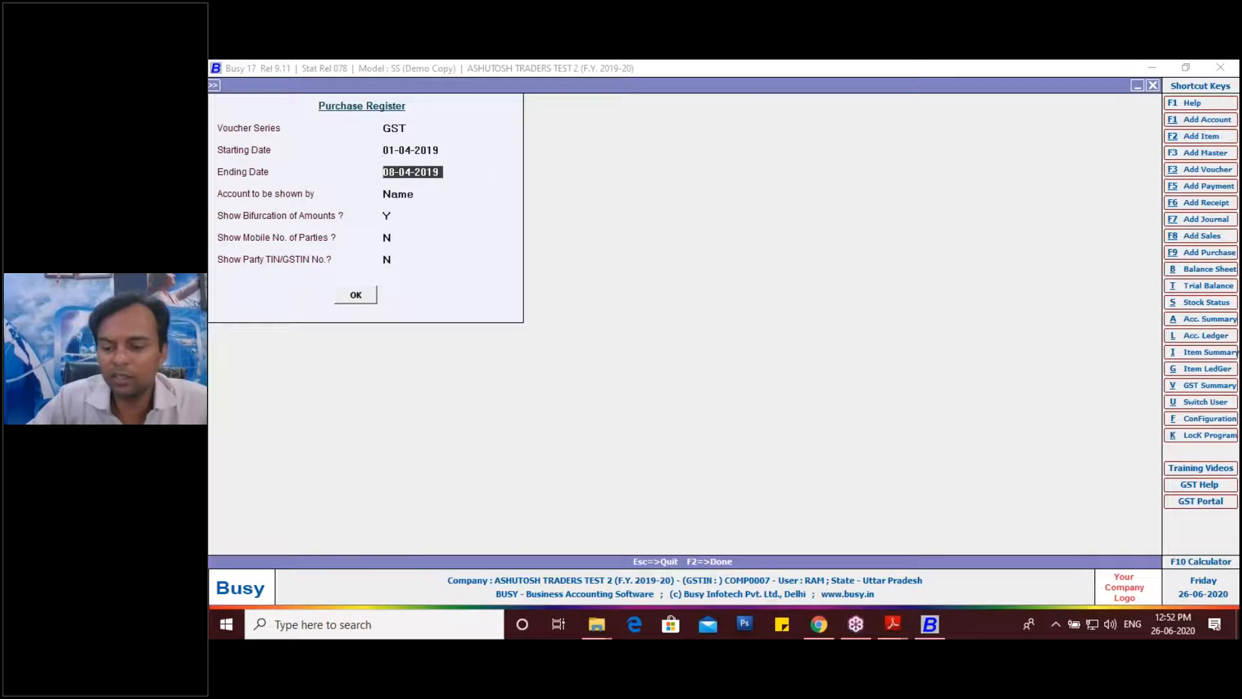
{"action": "type", "text": "30-04"}
{"action": "key", "text": "Return"}
{"action": "key", "text": "Return"}
{"action": "key", "text": "Return"}
{"action": "key", "text": "Return"}
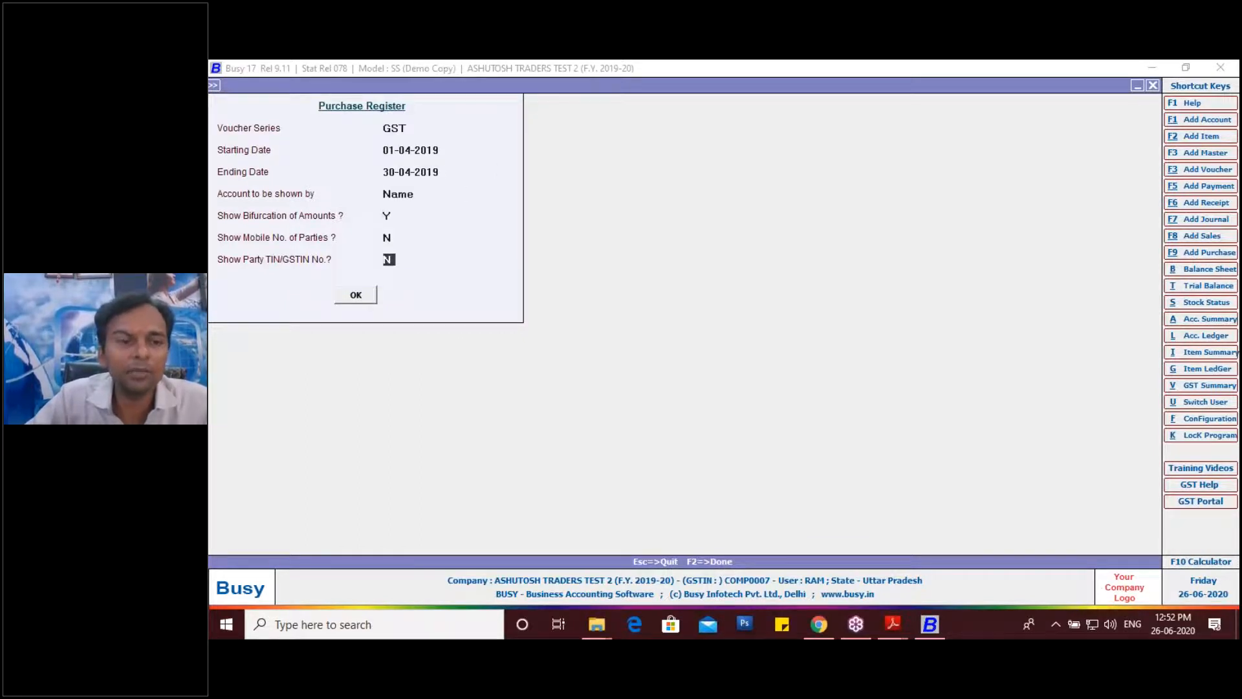
Generate the standard Purchase Register for the GST voucher series with the period and options already set
{"action": "key", "text": "Up"}
{"action": "key", "text": "Up"}
{"action": "key", "text": "Down"}
{"action": "key", "text": "Down"}
{"action": "key", "text": "Down"}
{"action": "key", "text": "Down"}
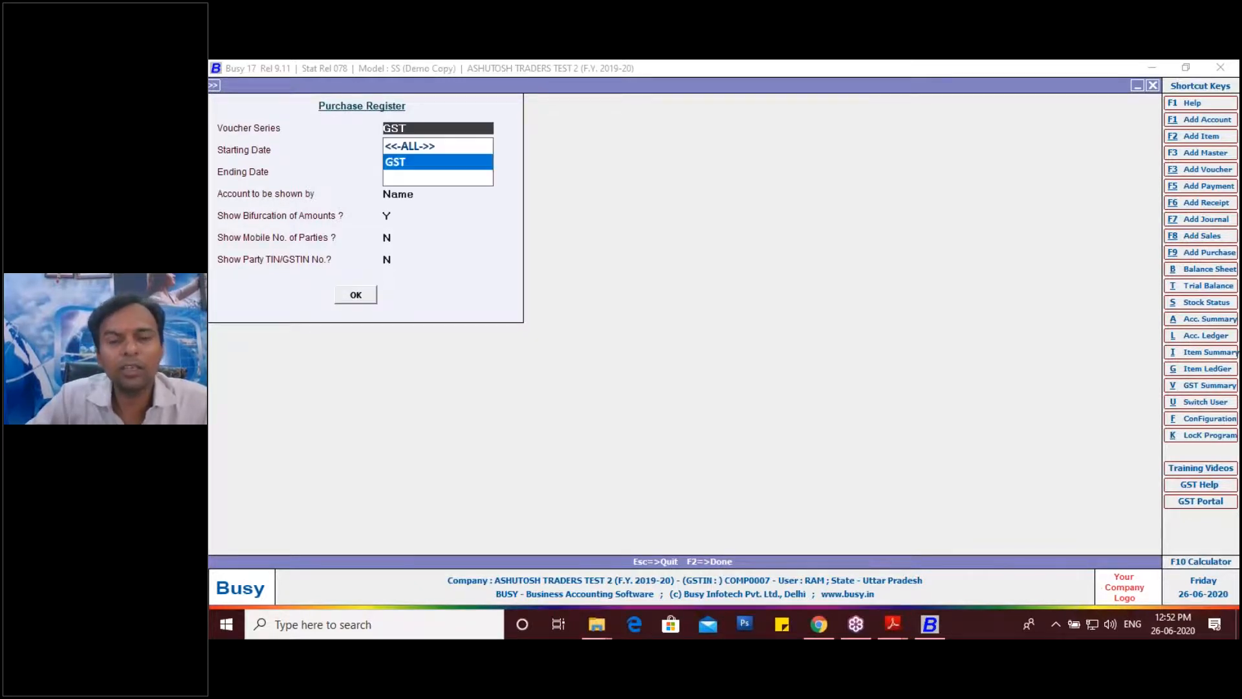
{"action": "key", "text": "F2"}
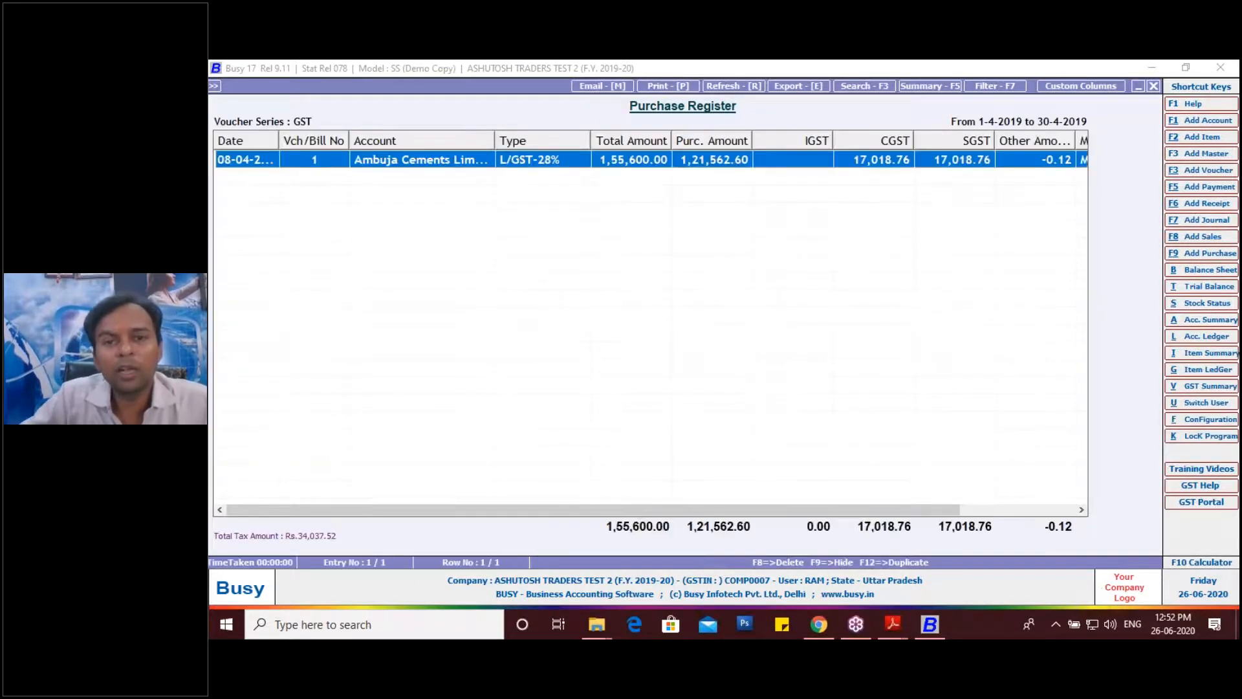
Export the register as PDF to the company data folder, naming it with the student's first name followed by 2, and decline opening the file
{"action": "left_click", "coordinate": [796, 87]}
{"action": "key", "text": "Return"}
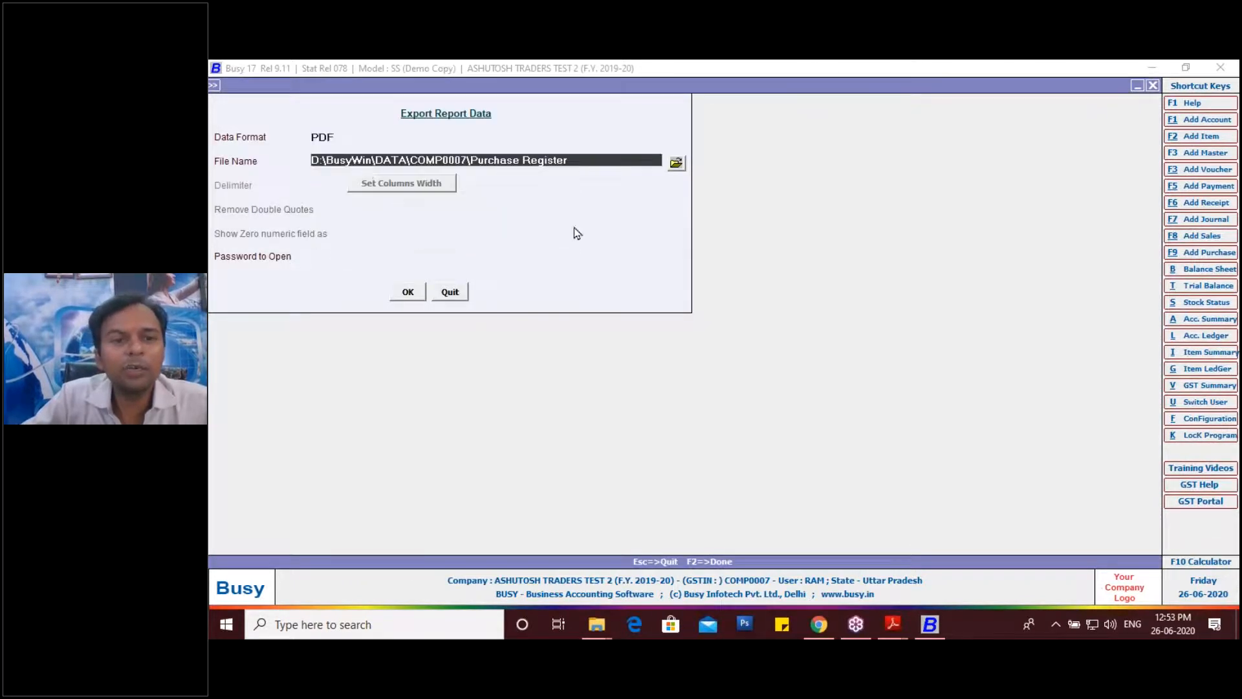
{"action": "left_click_drag", "start_coordinate": [592, 162], "coordinate": [470, 165]}
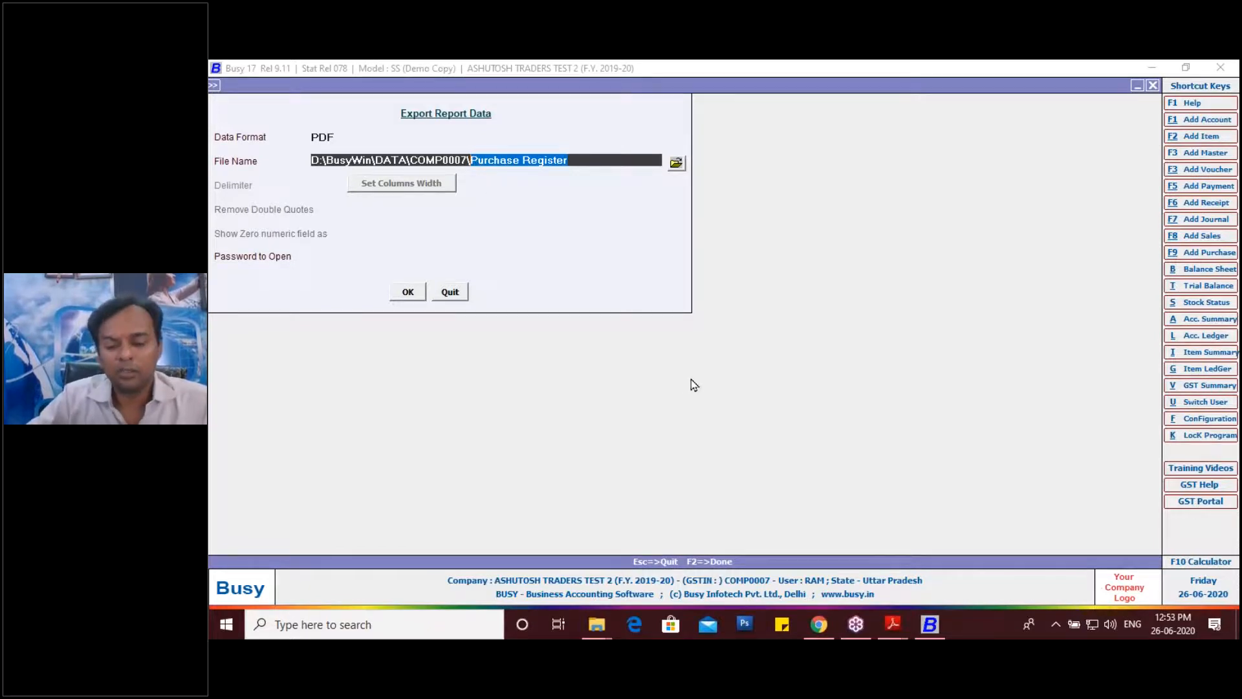
{"action": "type", "text": "Pushka"}
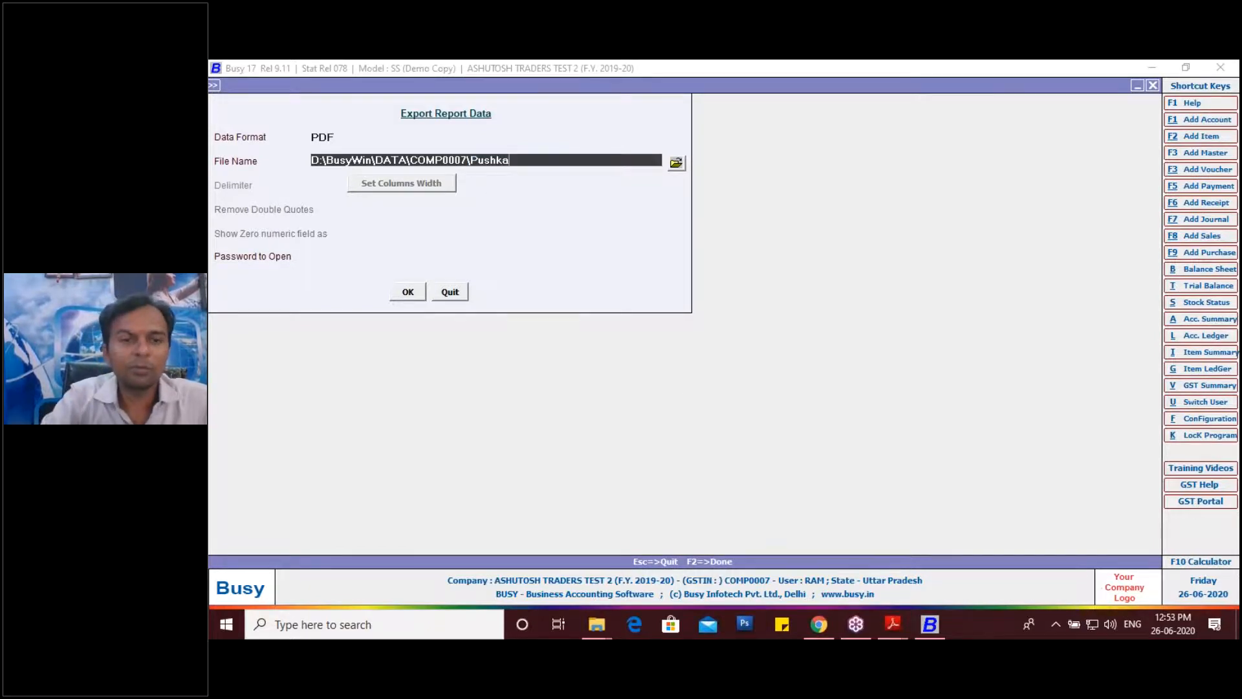
{"action": "type", "text": "r 2"}
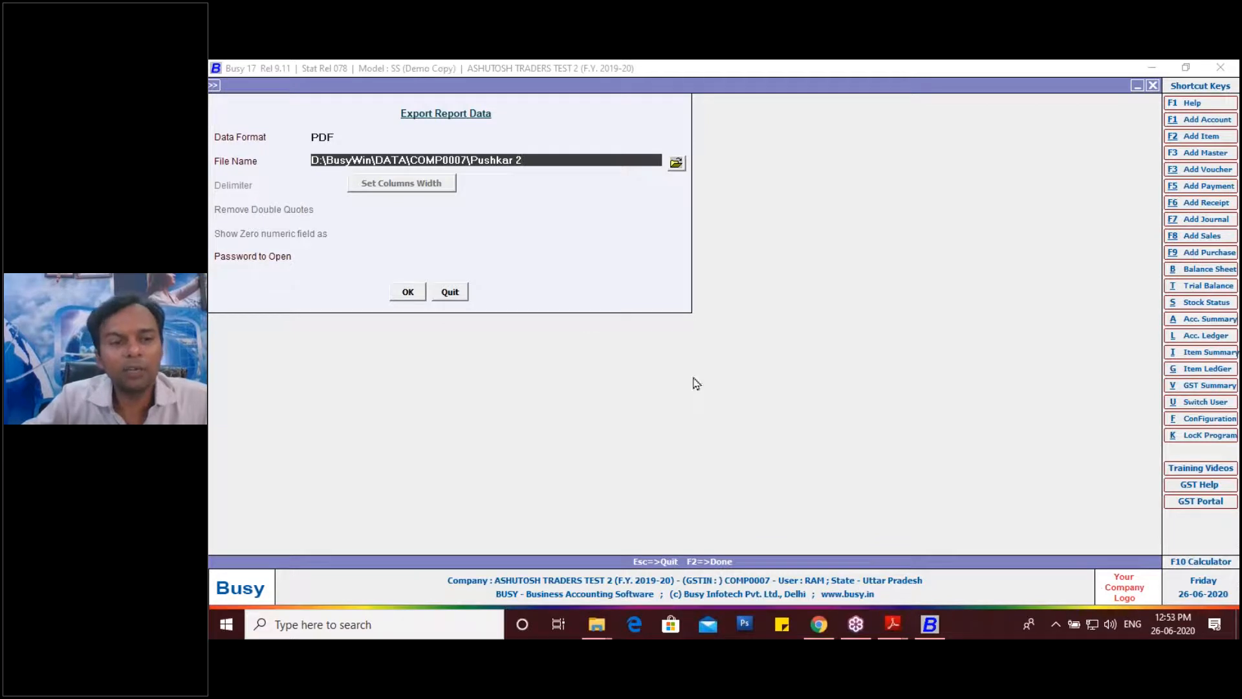
{"action": "left_click", "coordinate": [408, 294]}
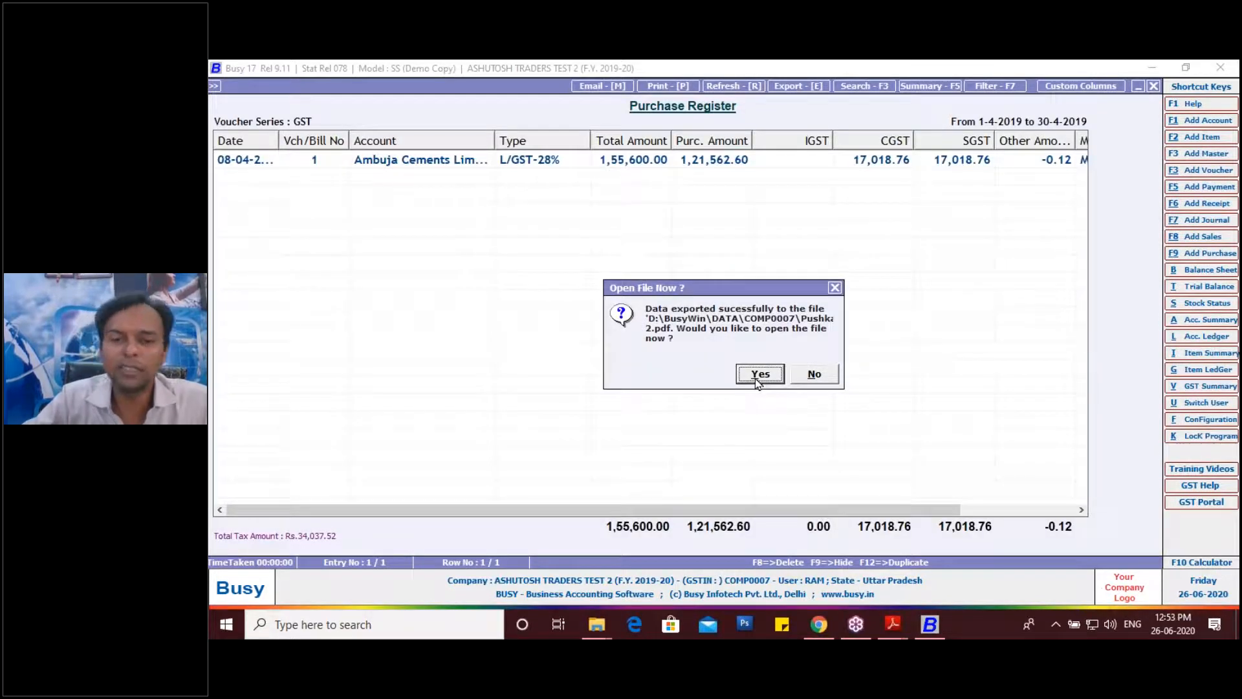
{"action": "left_click", "coordinate": [807, 380]}
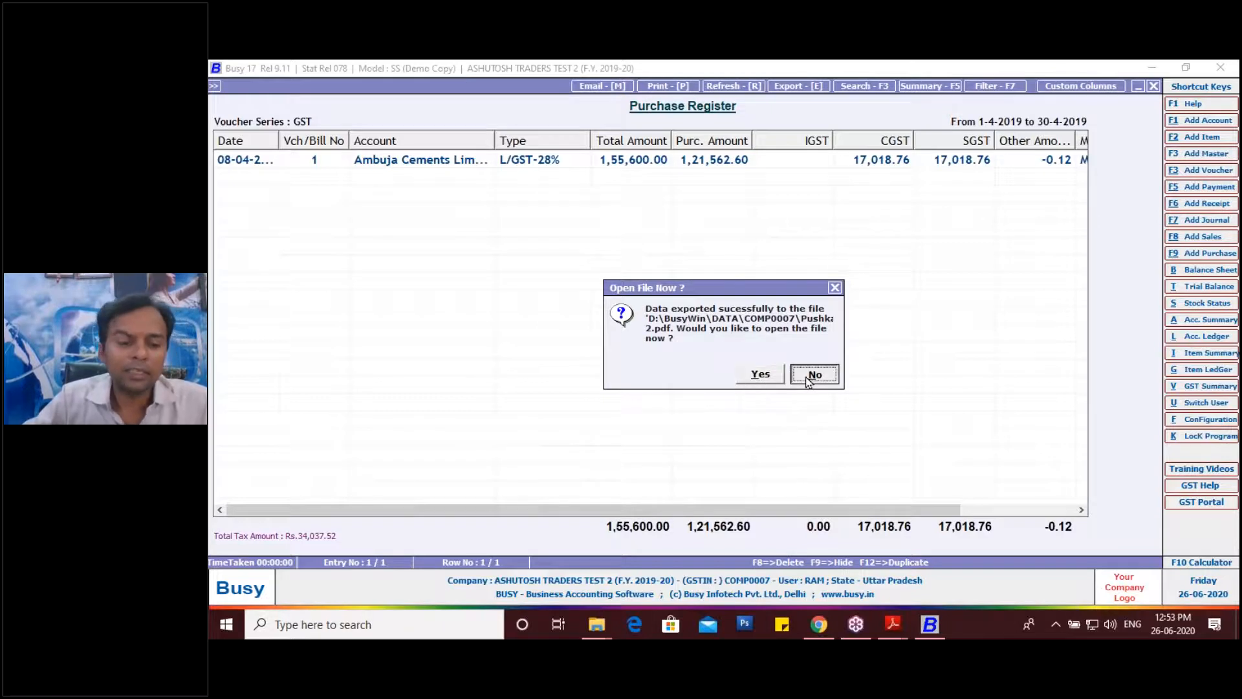
Leave the Purchase Register and its options, returning to the company's main screen
{"action": "key", "text": "Escape"}
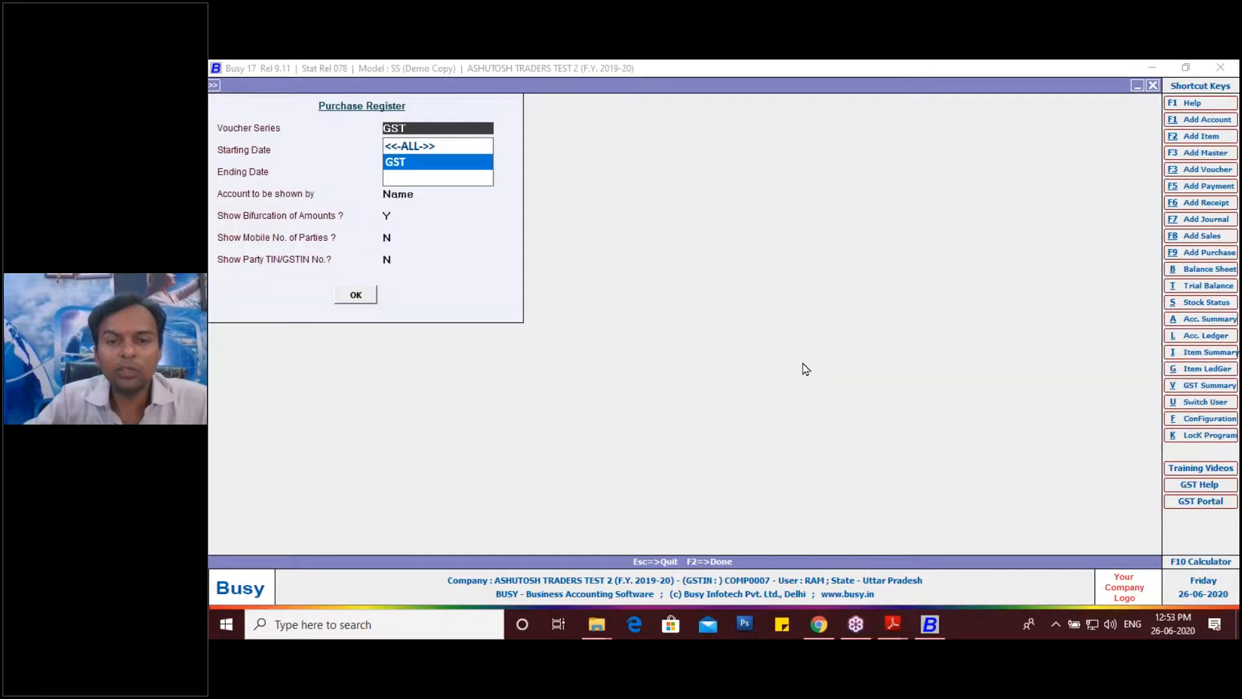
{"action": "key", "text": "super+d"}
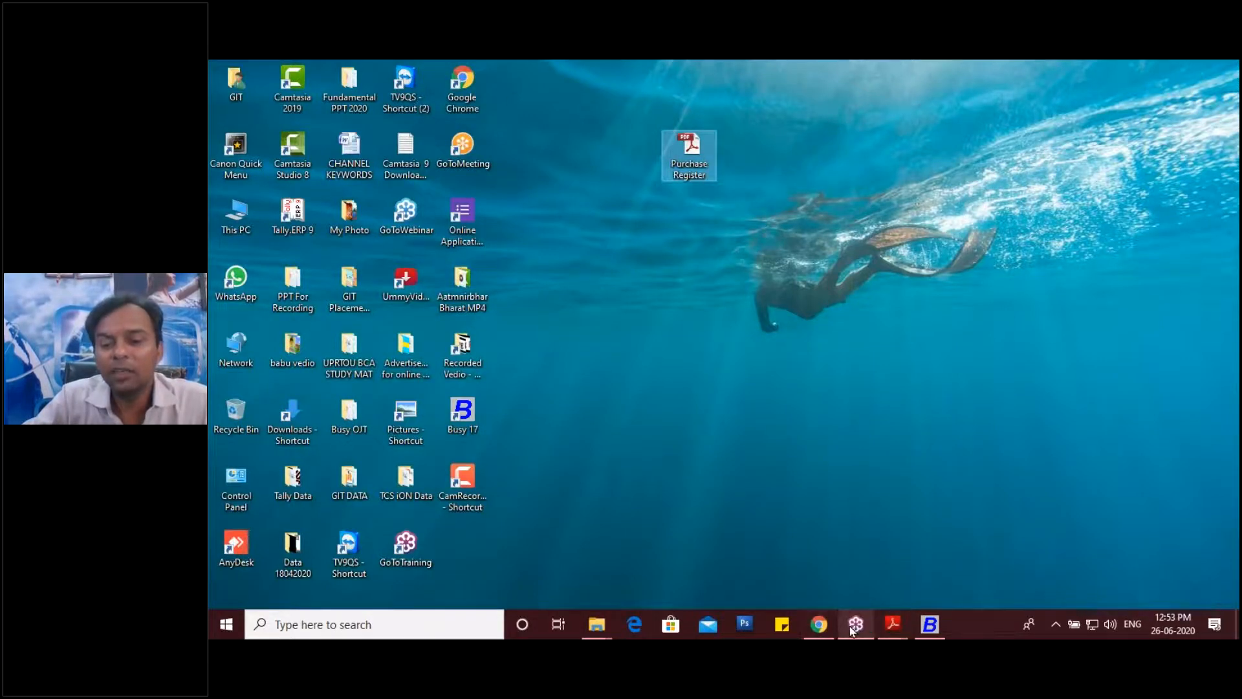
{"action": "key", "text": "super+d"}
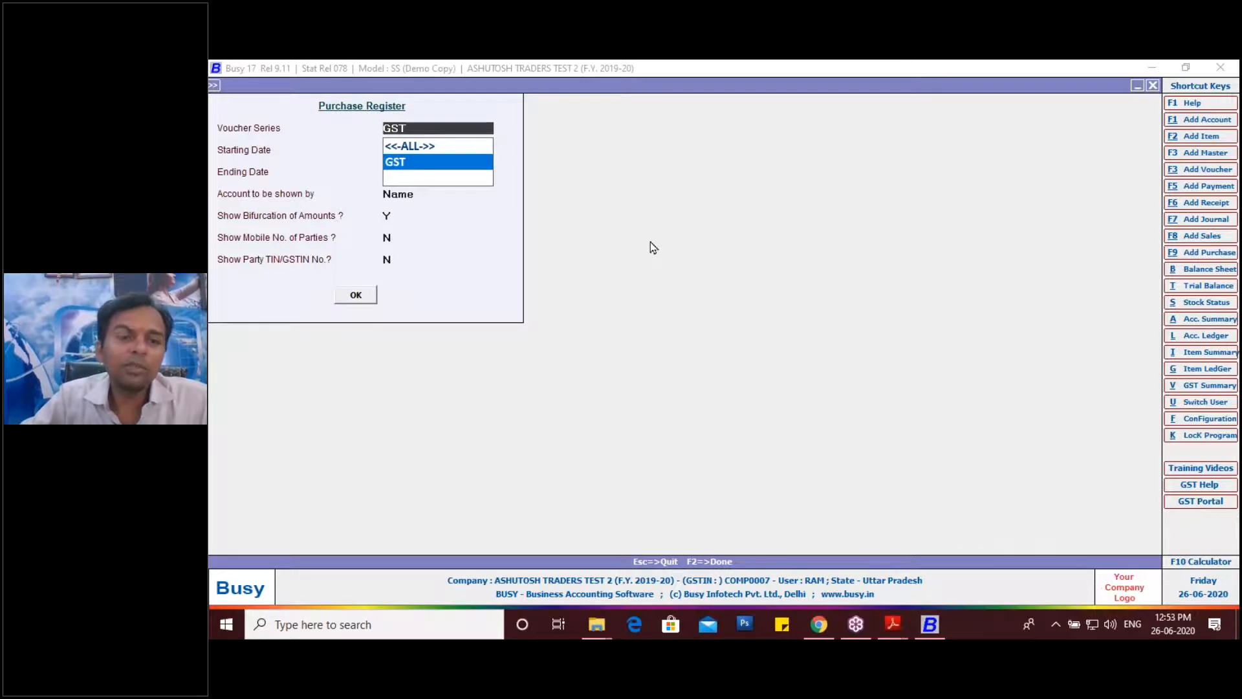
{"action": "key", "text": "Return"}
{"action": "key", "text": "Escape"}
{"action": "key", "text": "Escape"}
{"action": "key", "text": "Escape"}
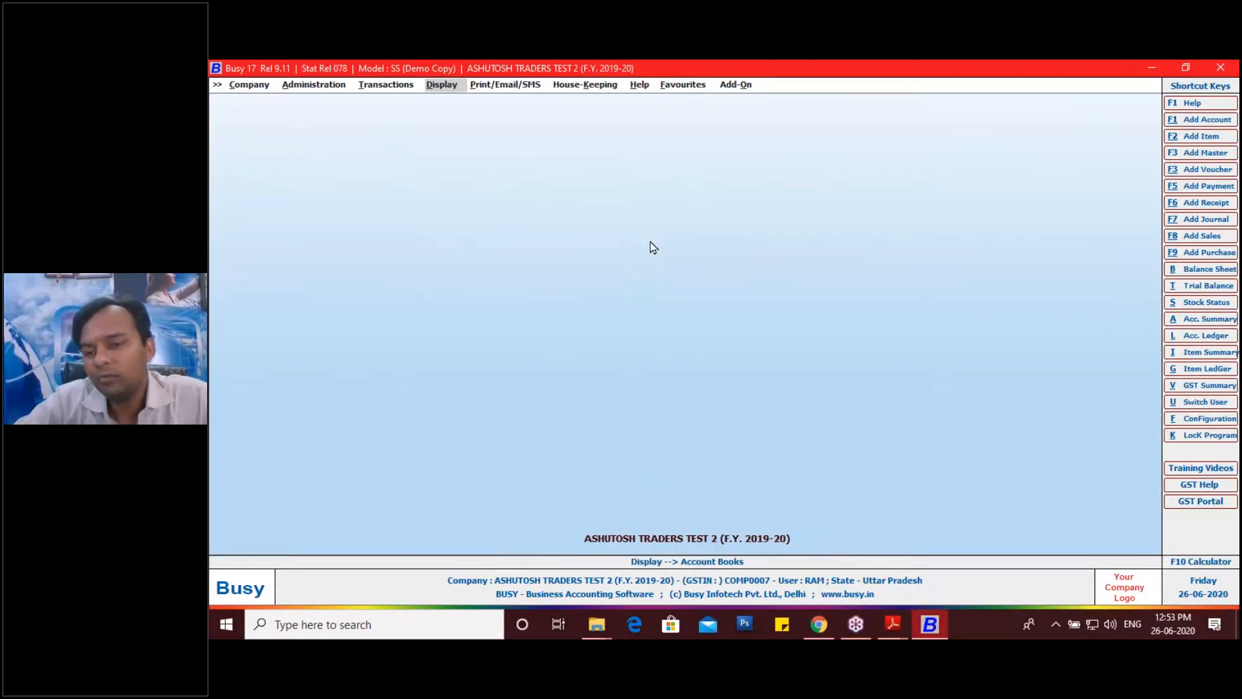